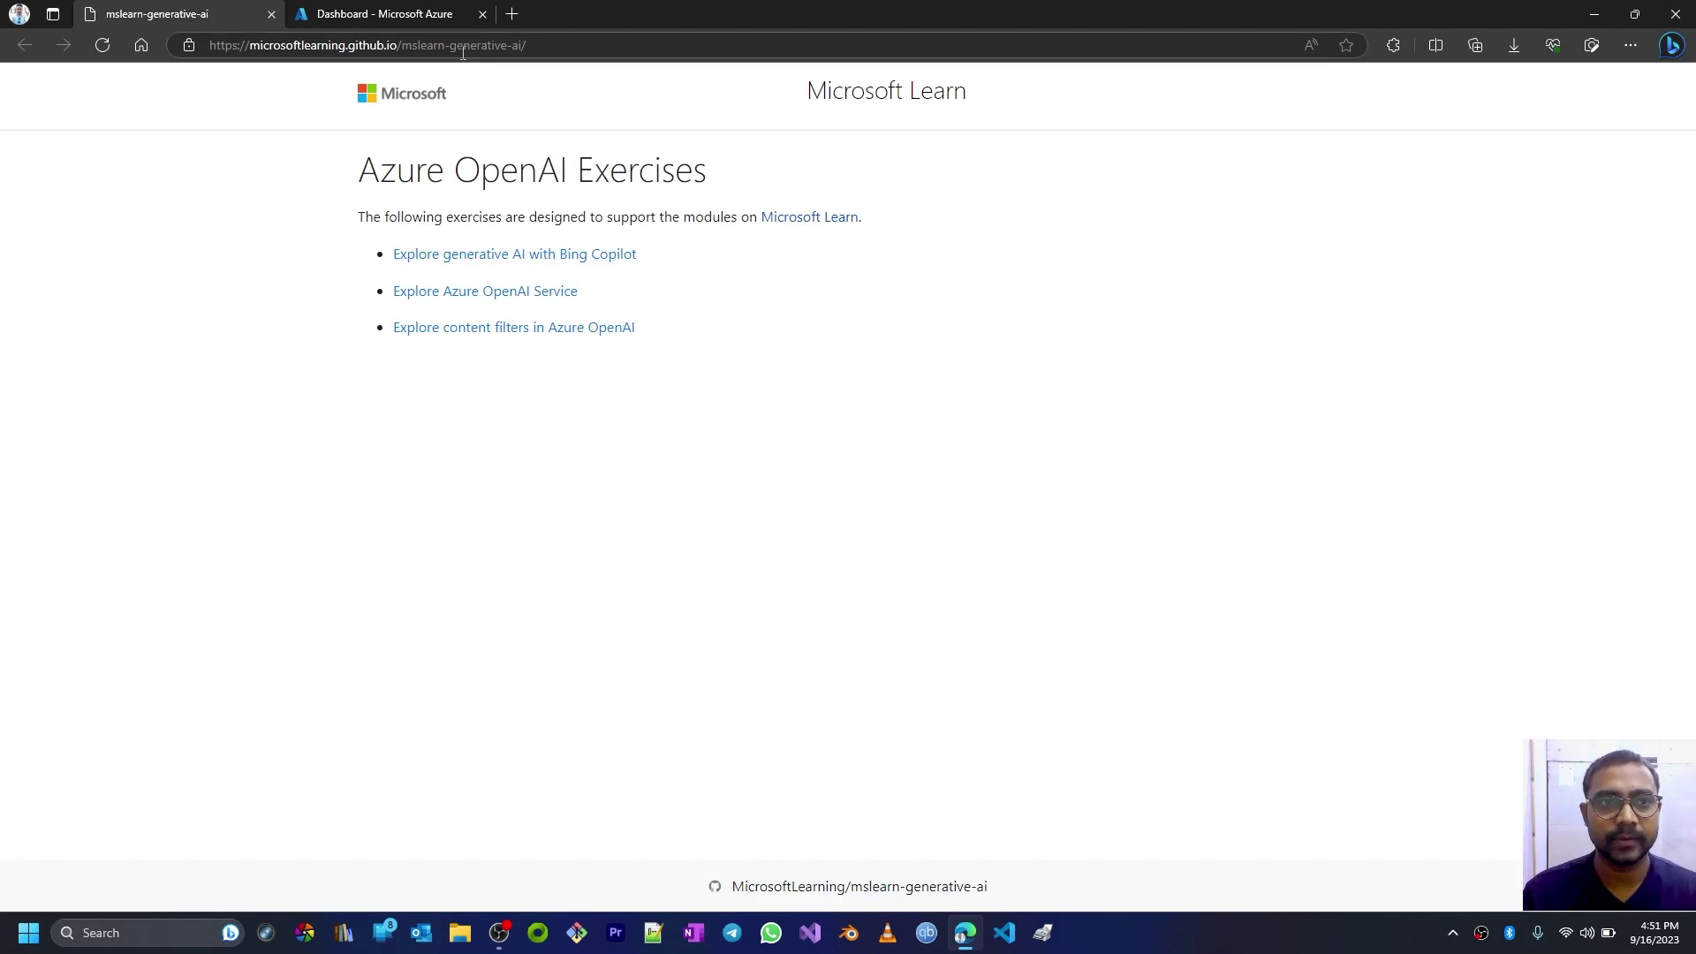
Step: Switch to the 'Dashboard - Microsoft Azure' tab
{"action": "left_click", "coordinate": [422, 14]}
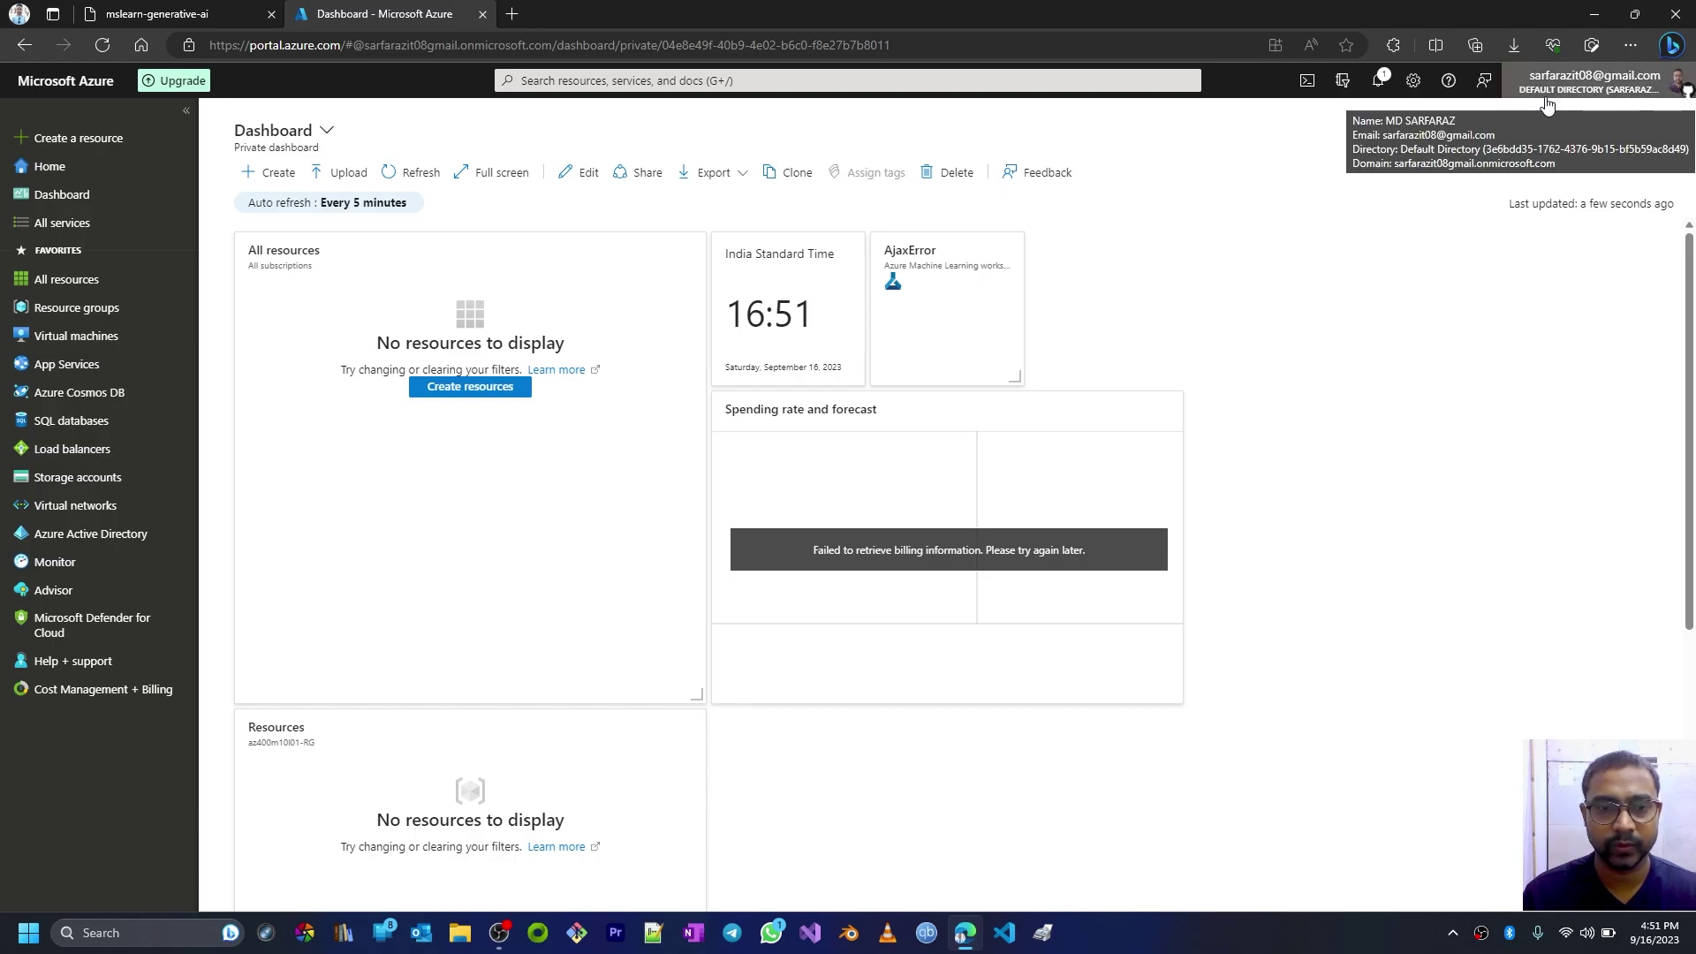
Step: Open the 'Explore generative AI with Bing Copilot' exercise in its own new tab
{"action": "left_click", "coordinate": [164, 13]}
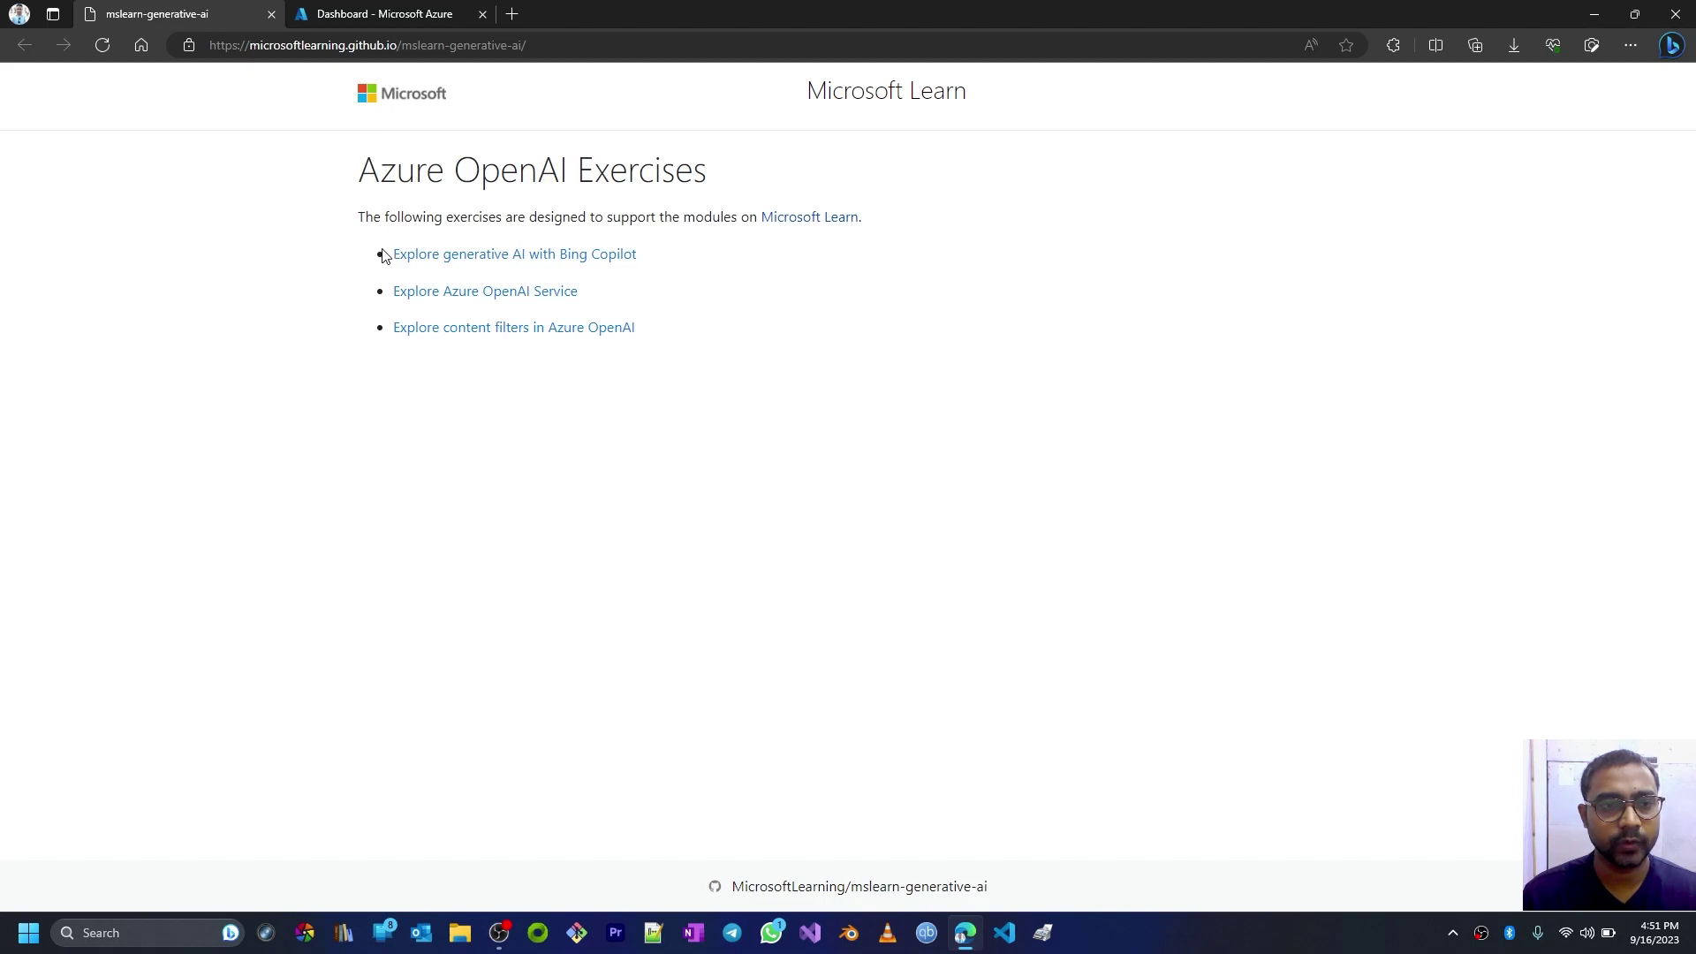
{"action": "right_click", "coordinate": [522, 268]}
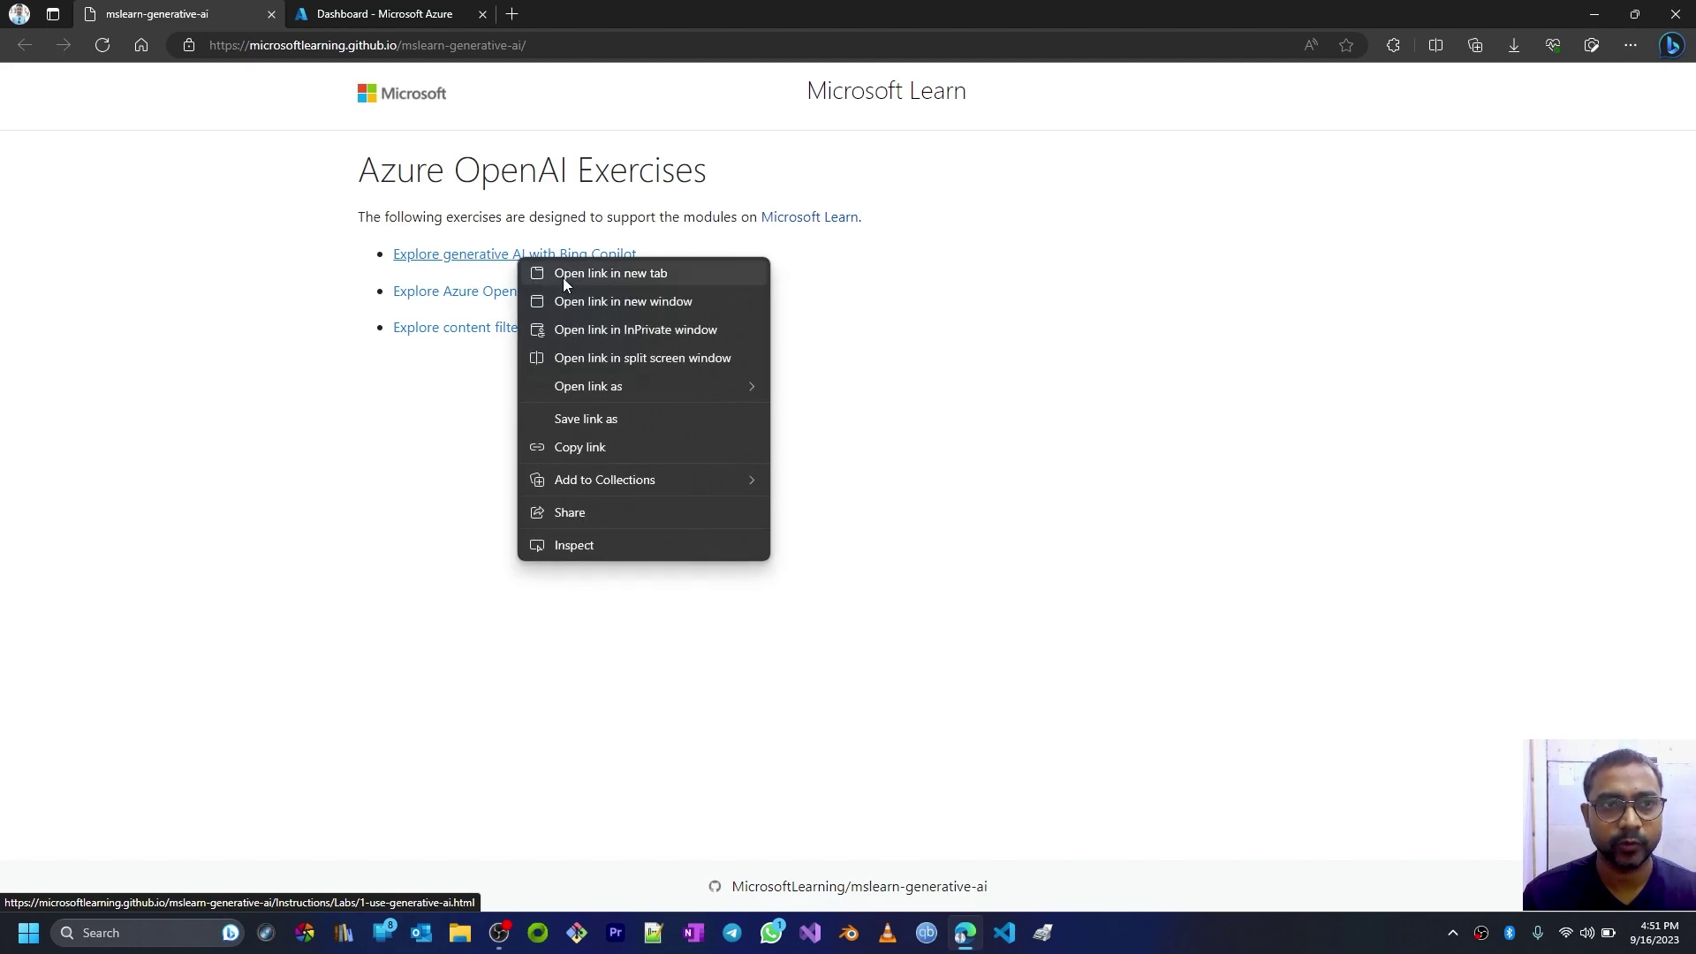
{"action": "left_click", "coordinate": [564, 277]}
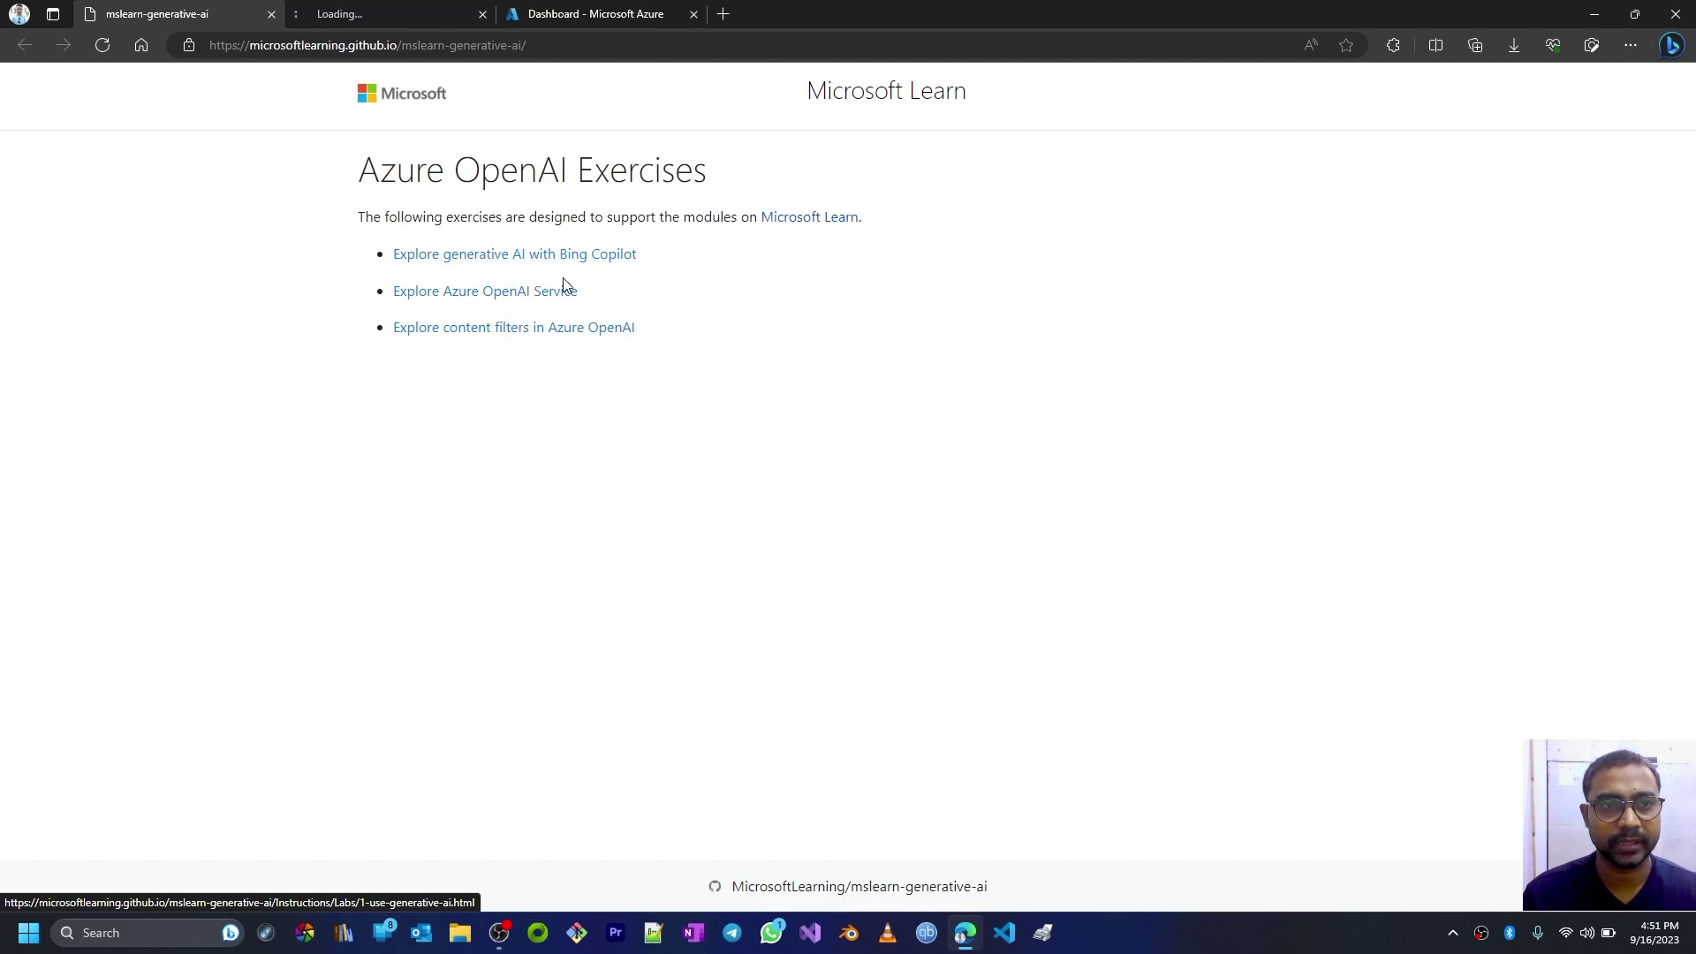
{"action": "left_click", "coordinate": [412, 15]}
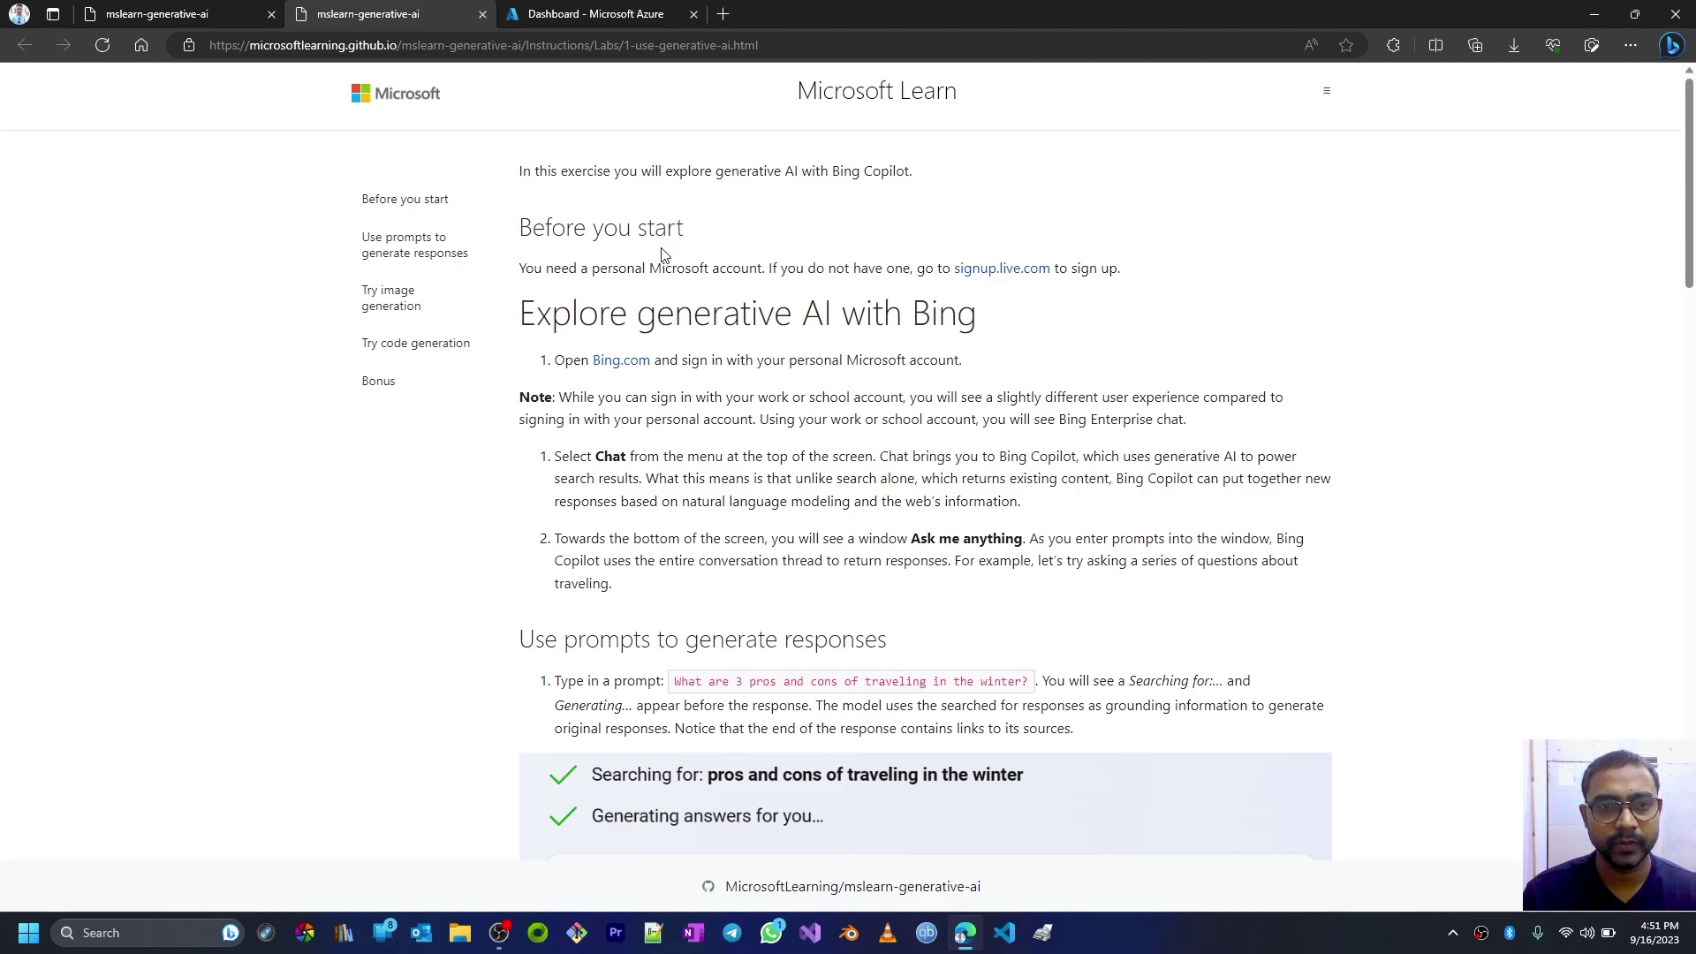
Step: Read the personal Microsoft account requirement, glance at the Azure dashboard, and return to the lab
{"action": "left_click_drag", "start_coordinate": [635, 270], "coordinate": [775, 273]}
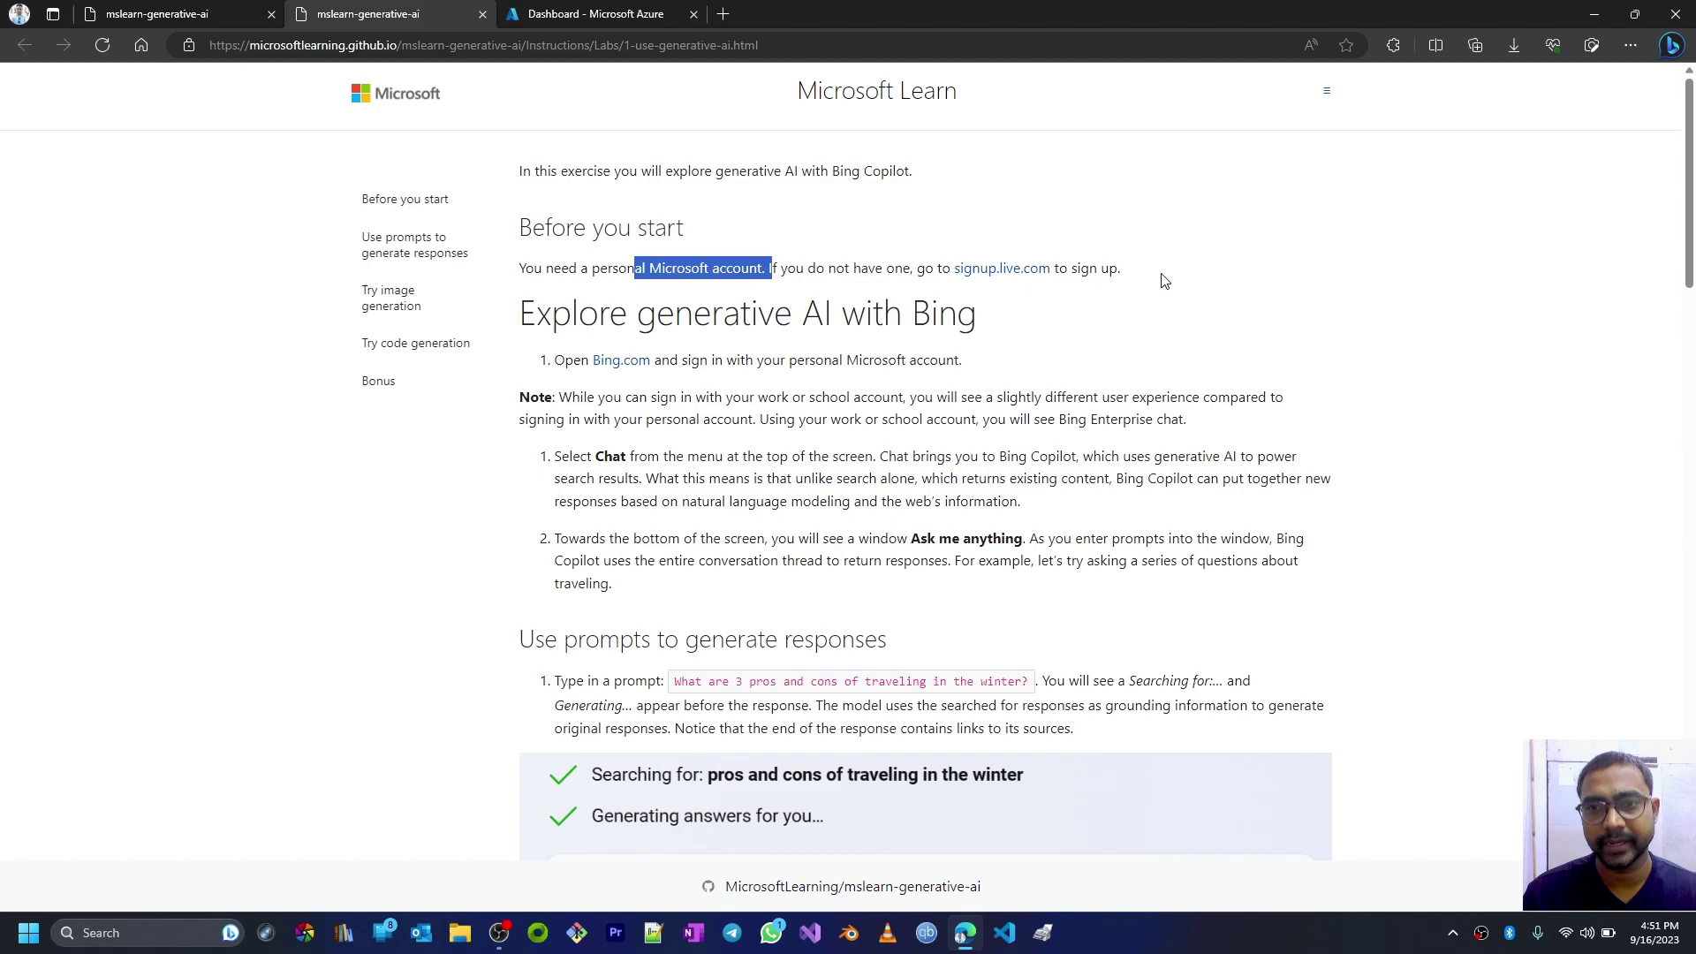
{"action": "left_click_drag", "start_coordinate": [1120, 270], "coordinate": [517, 281]}
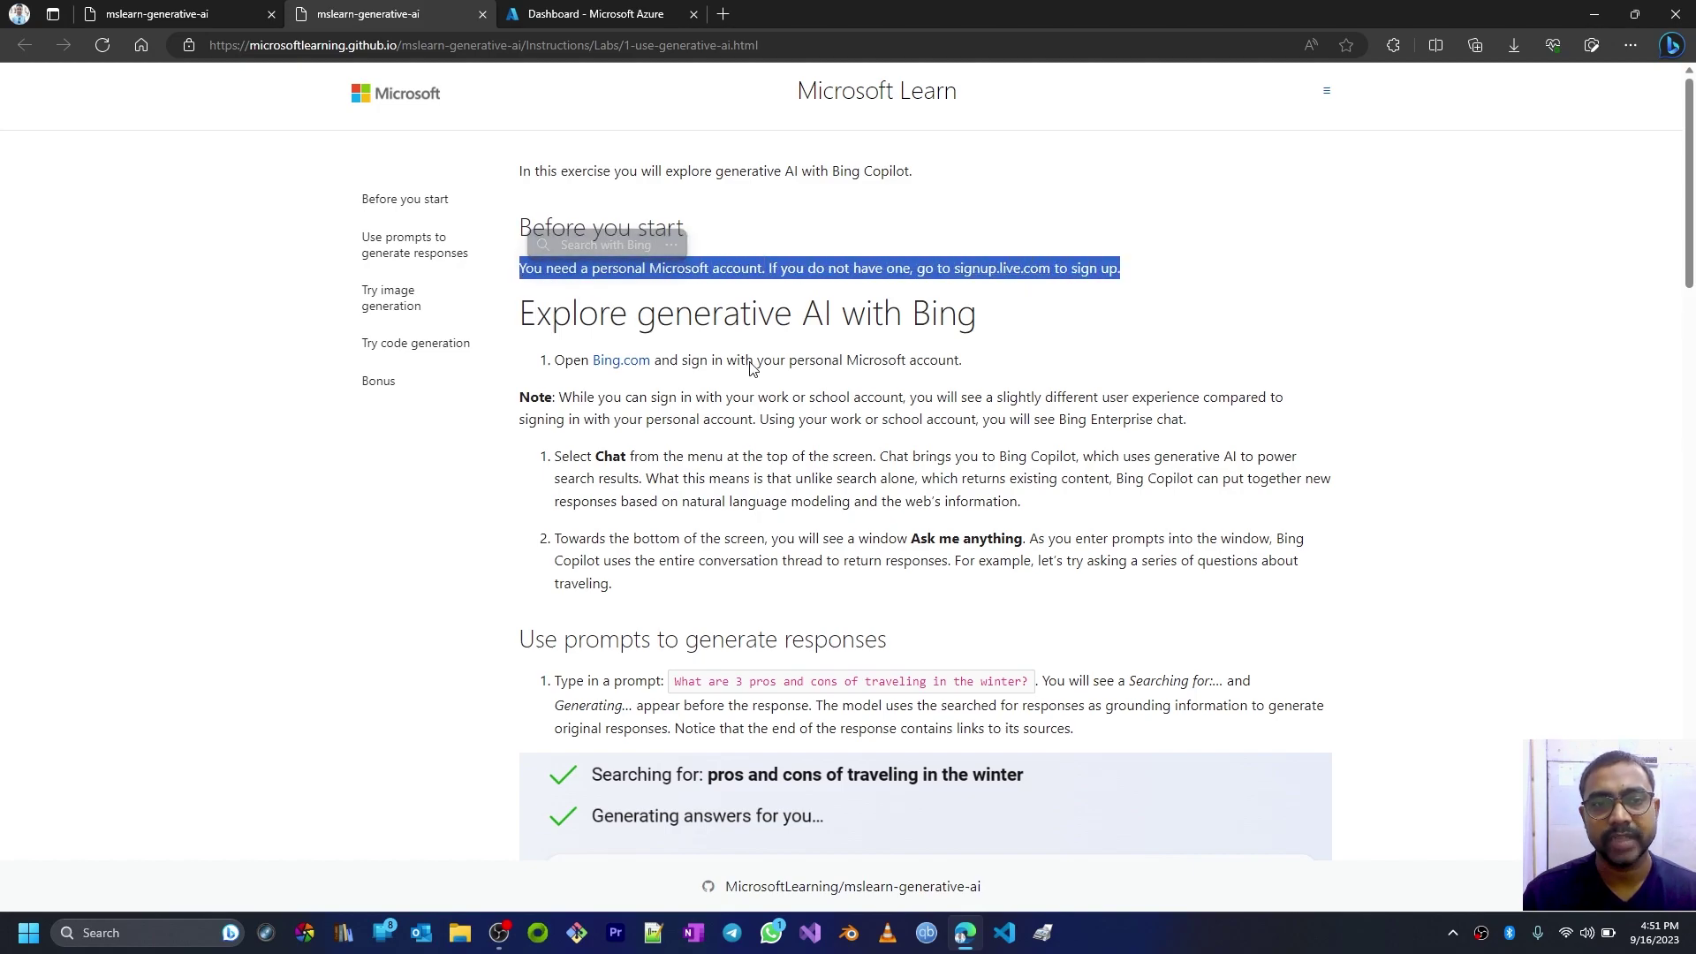
{"action": "left_click", "coordinate": [638, 11]}
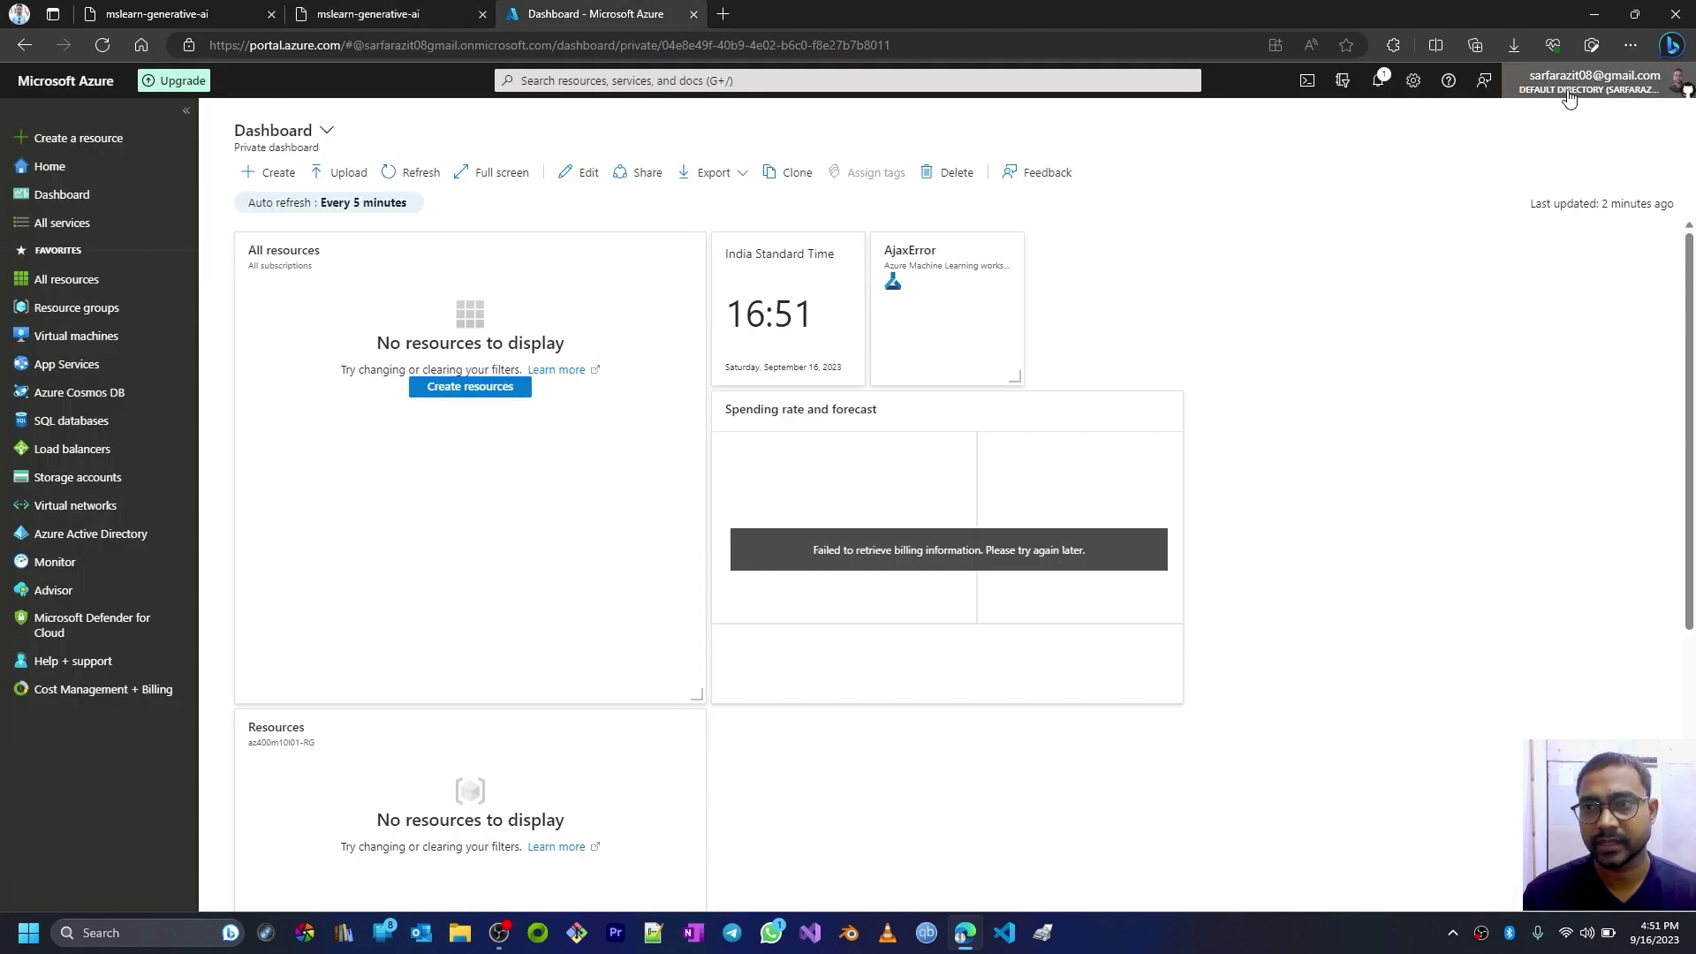
{"action": "mouse_move", "coordinate": [1595, 91]}
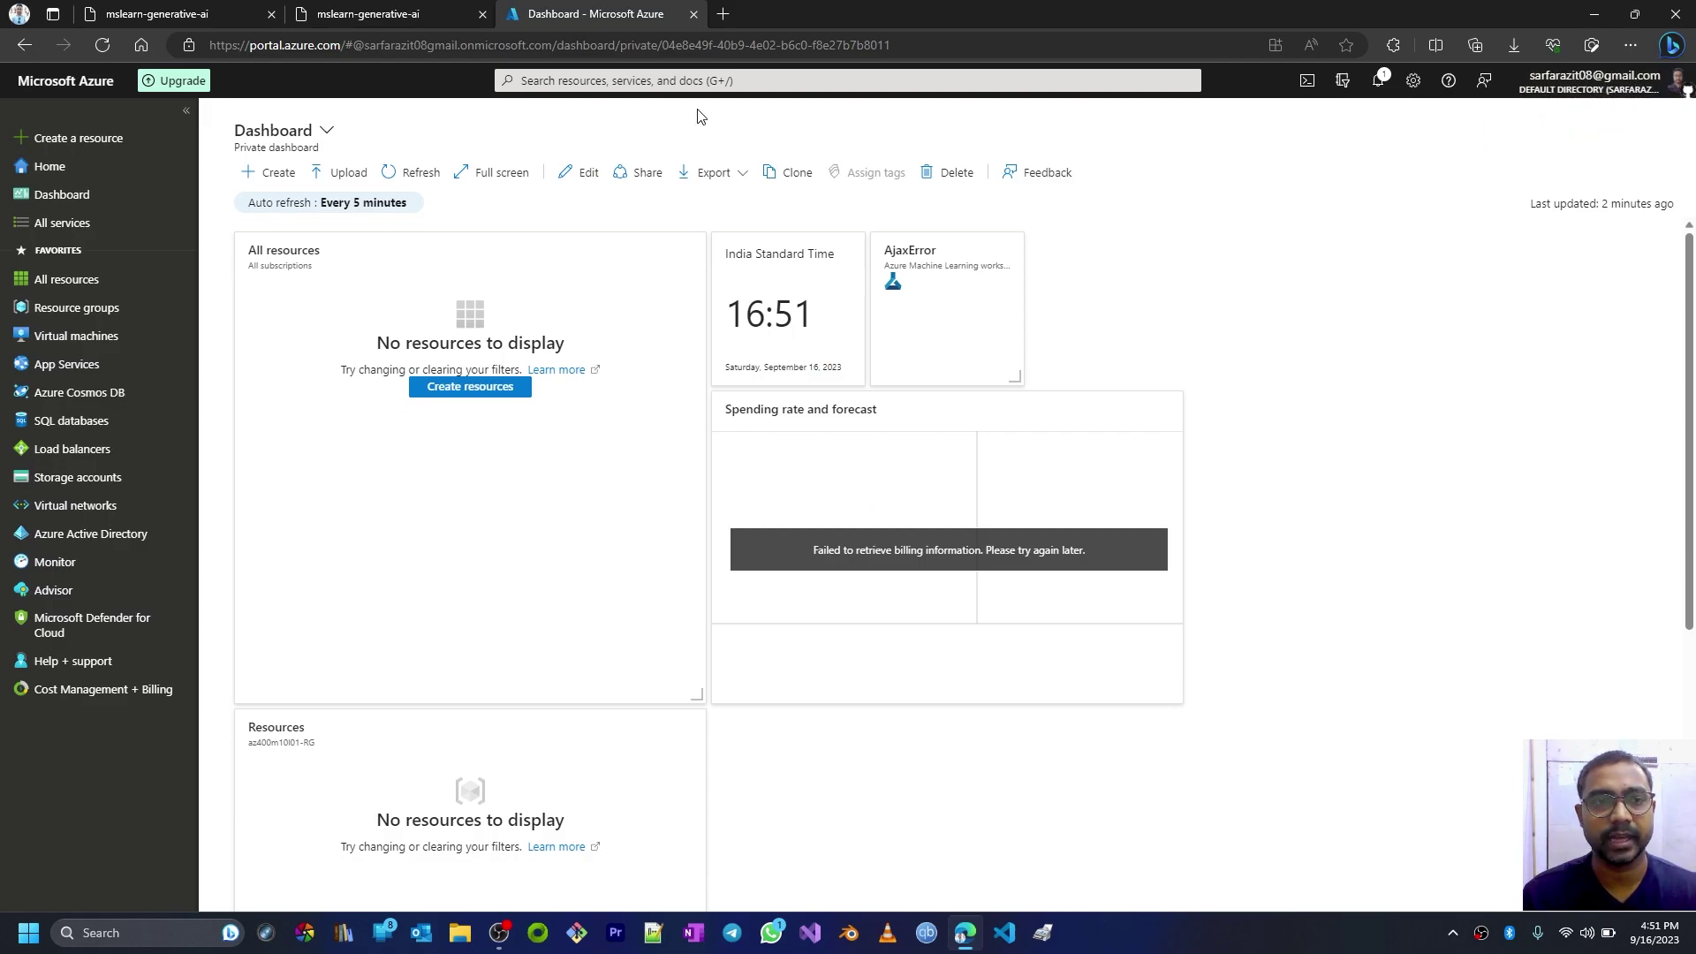
{"action": "left_click", "coordinate": [396, 25]}
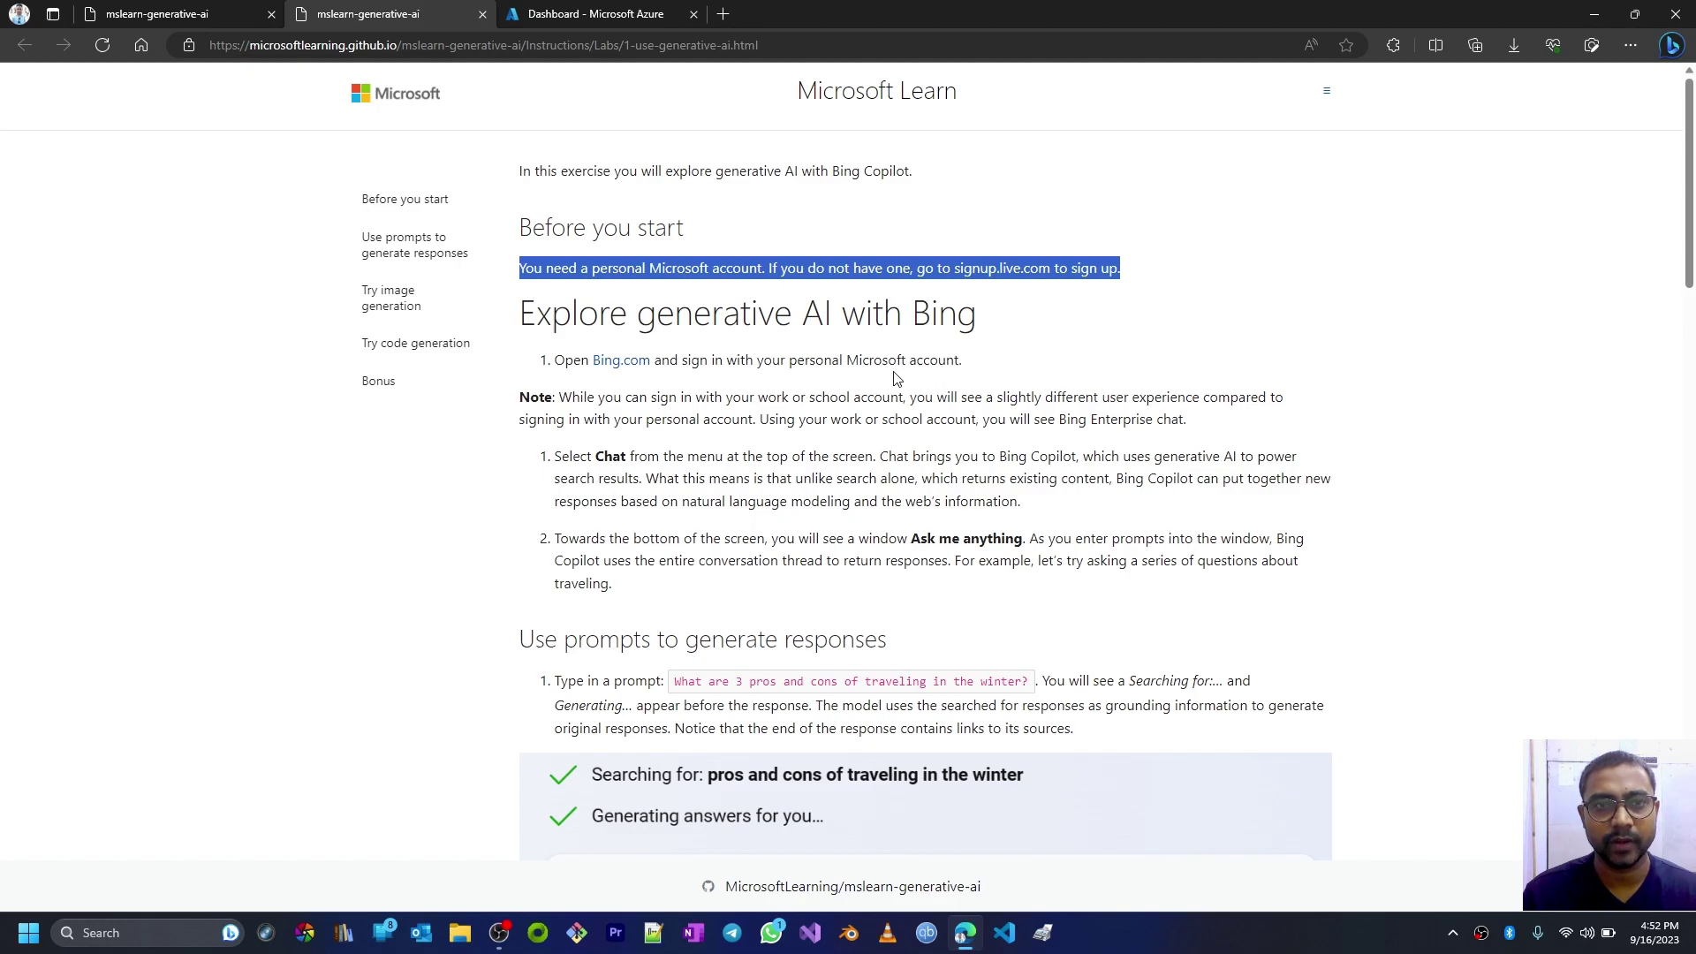
Step: Open Bing.com in a new tab and confirm it is signed in with a personal Microsoft account
{"action": "right_click", "coordinate": [632, 367]}
{"action": "left_click", "coordinate": [668, 378]}
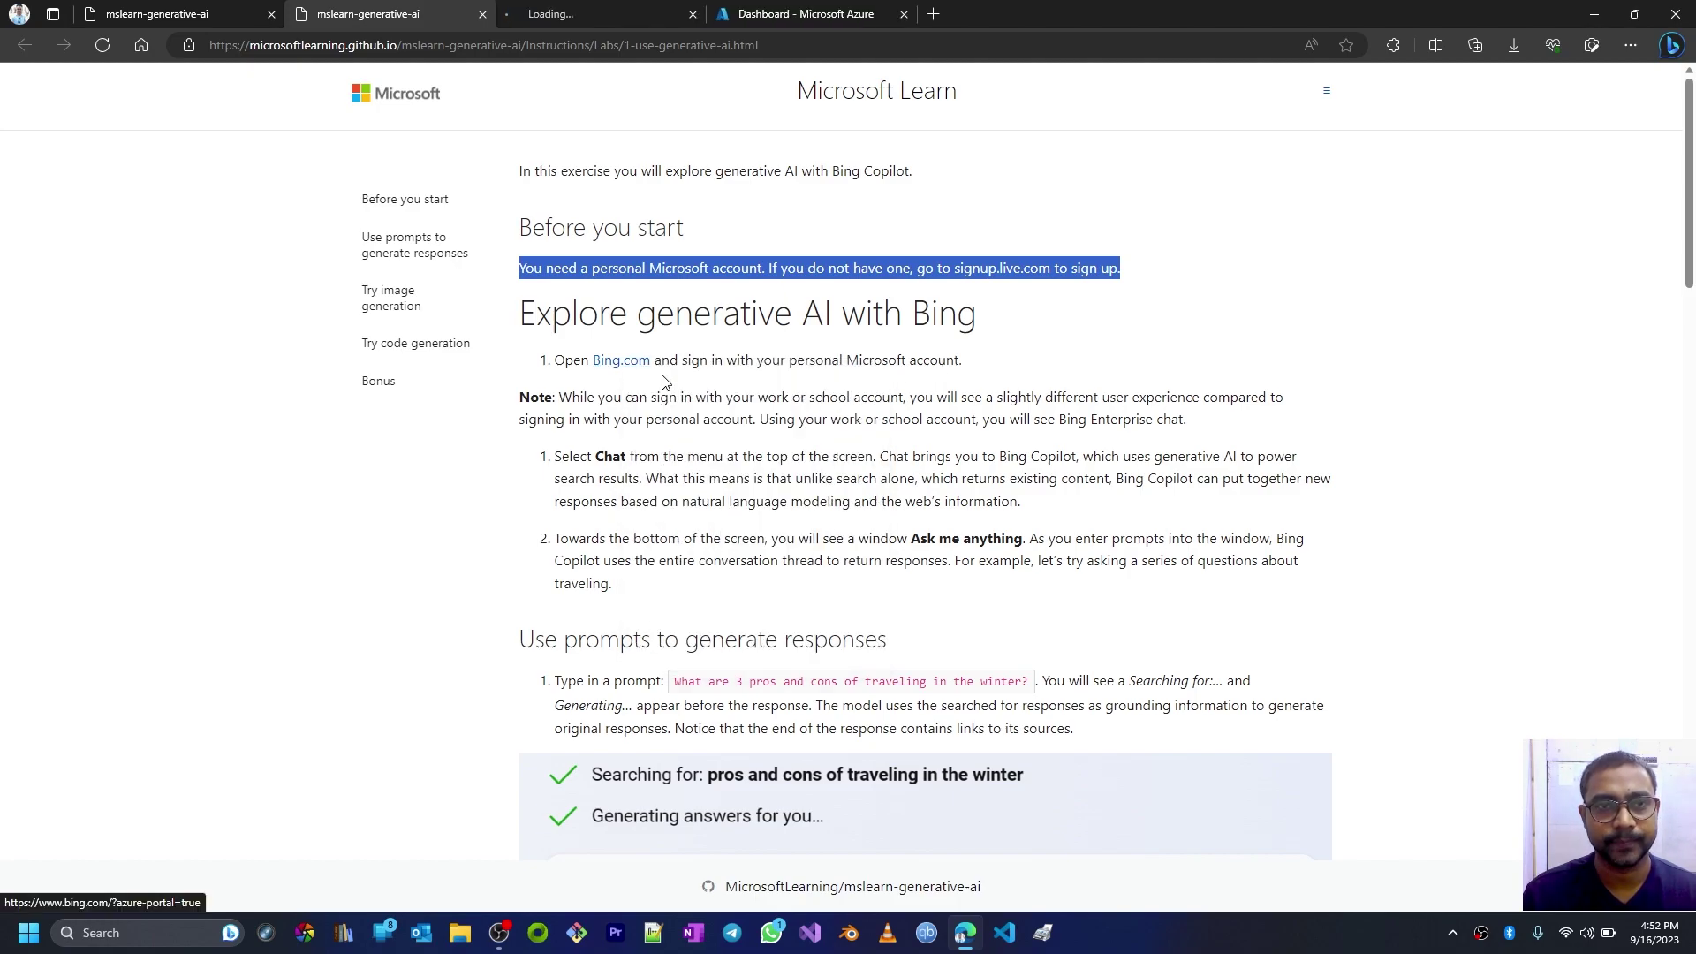
{"action": "left_click", "coordinate": [603, 14]}
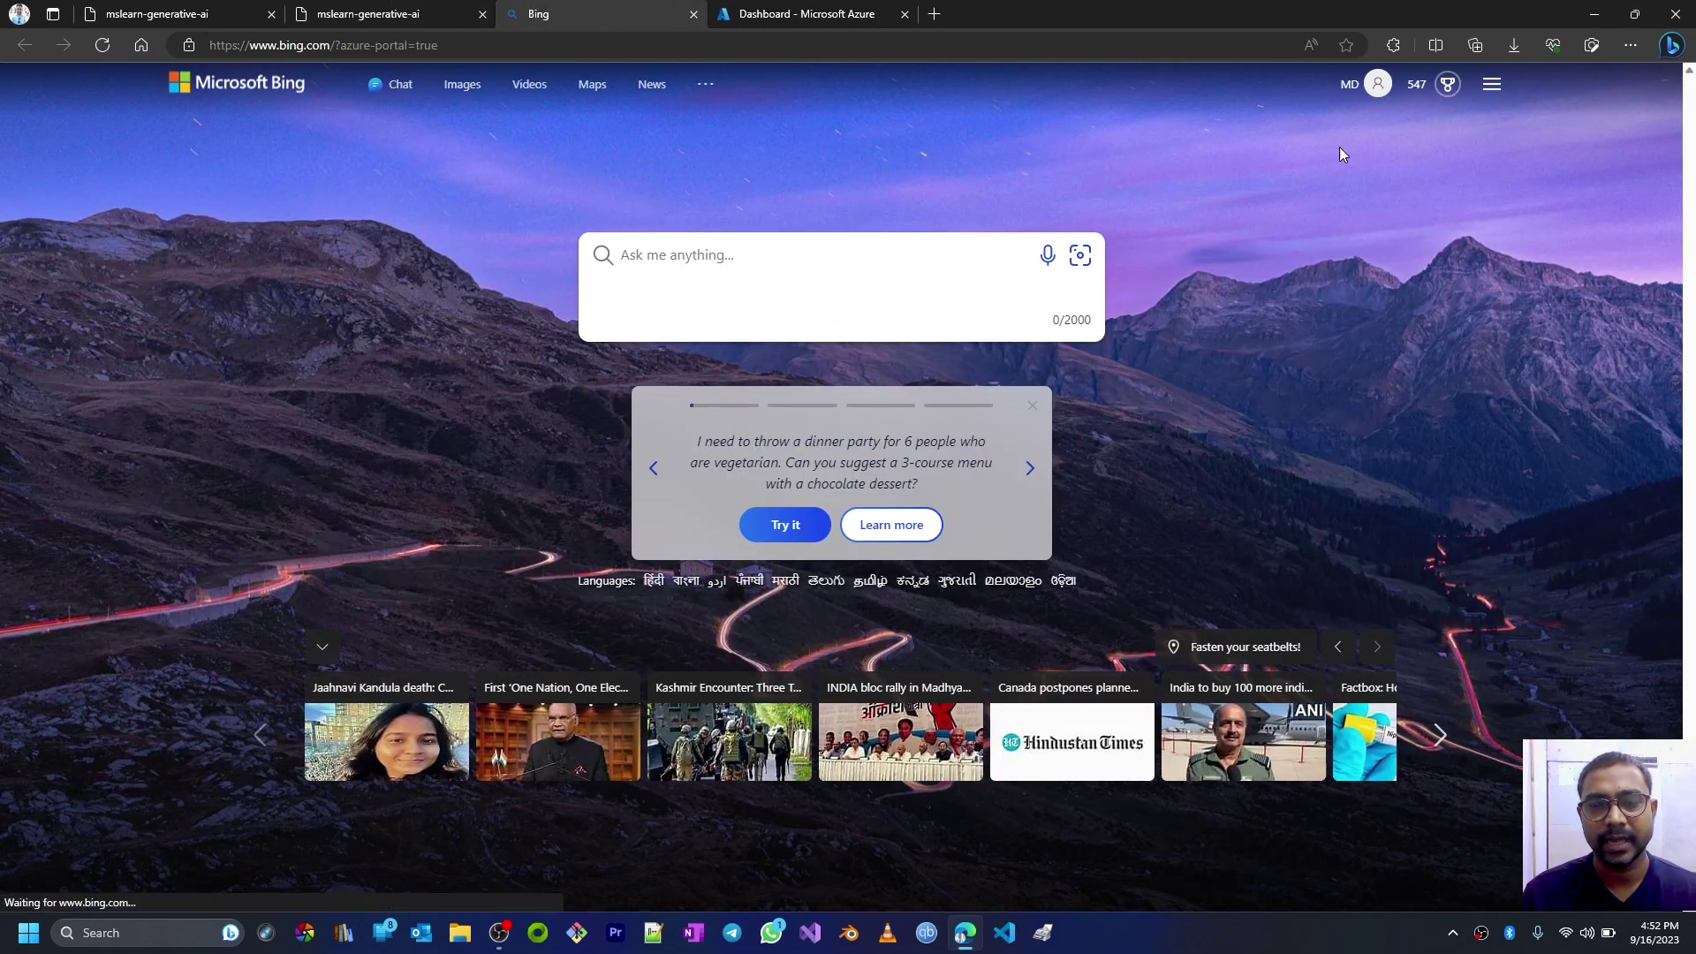
{"action": "left_click", "coordinate": [1390, 90]}
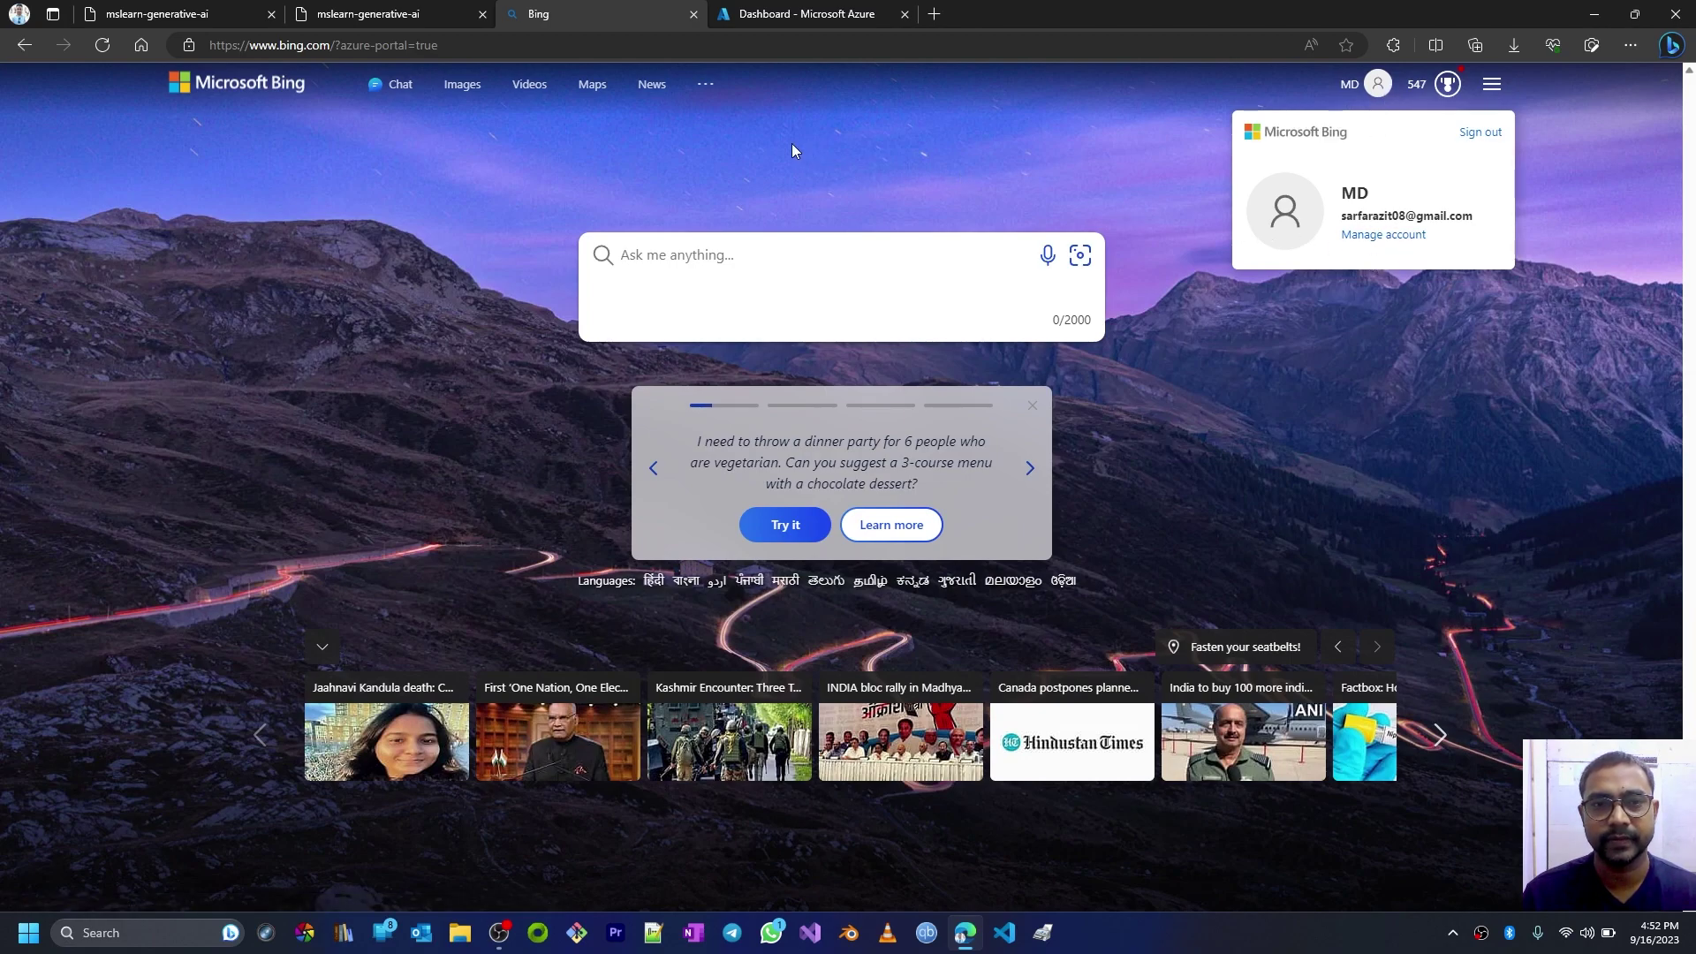
{"action": "left_click", "coordinate": [766, 142]}
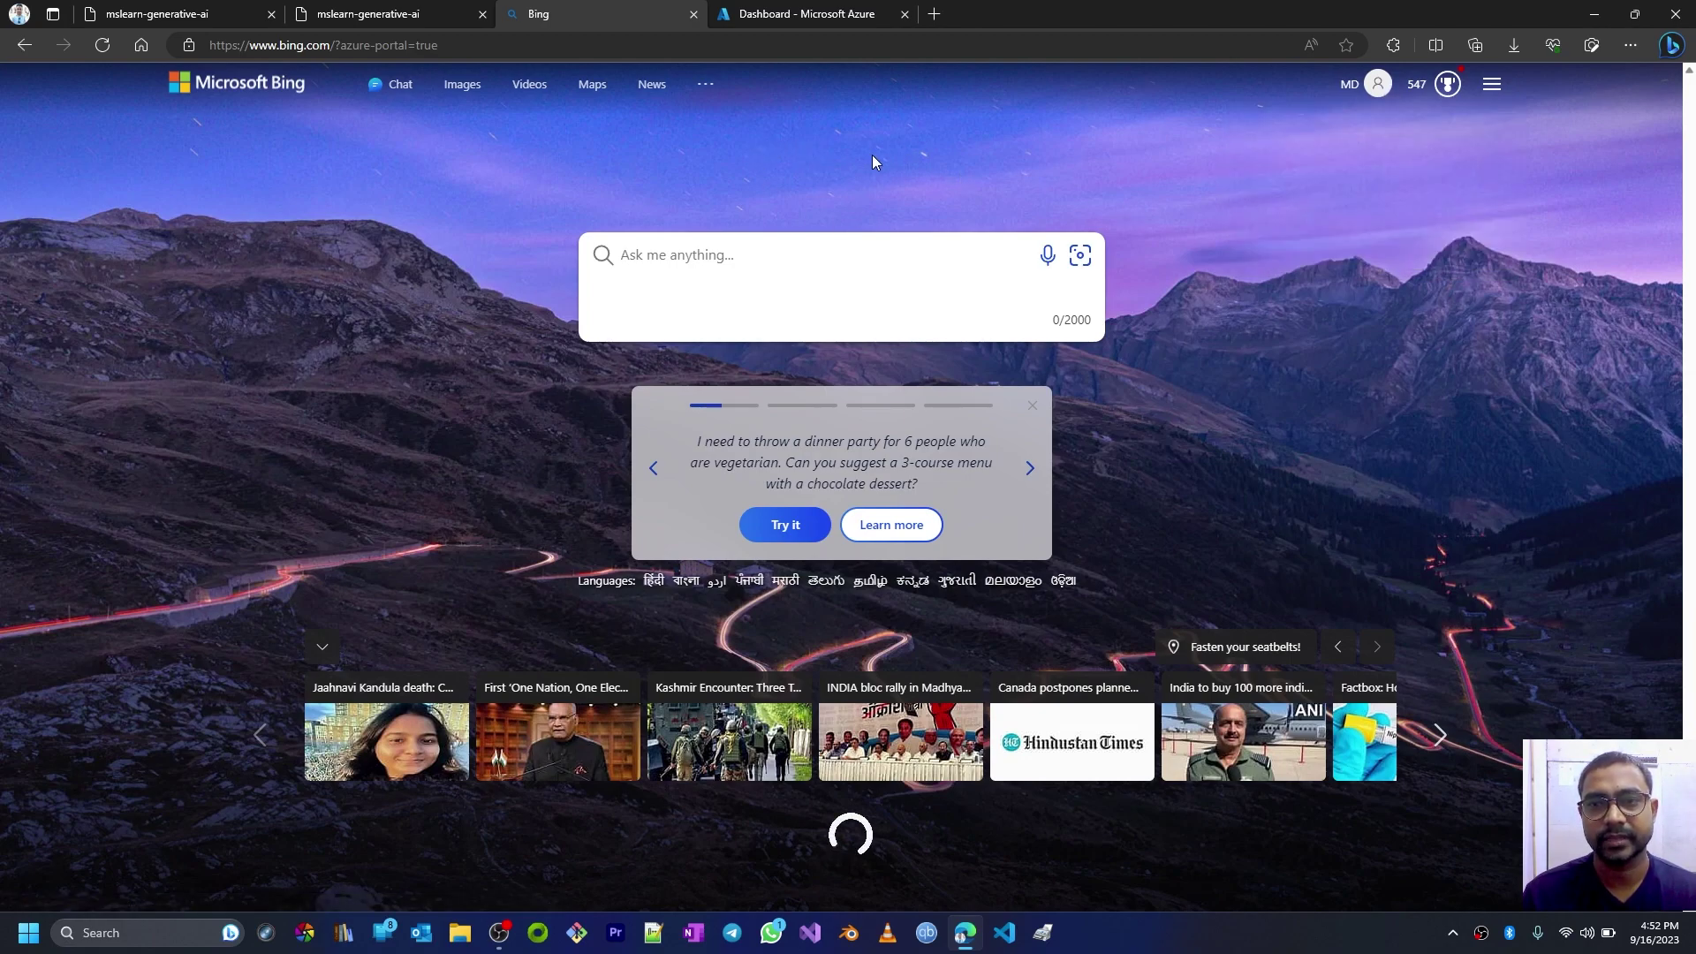
{"action": "left_click", "coordinate": [353, 15]}
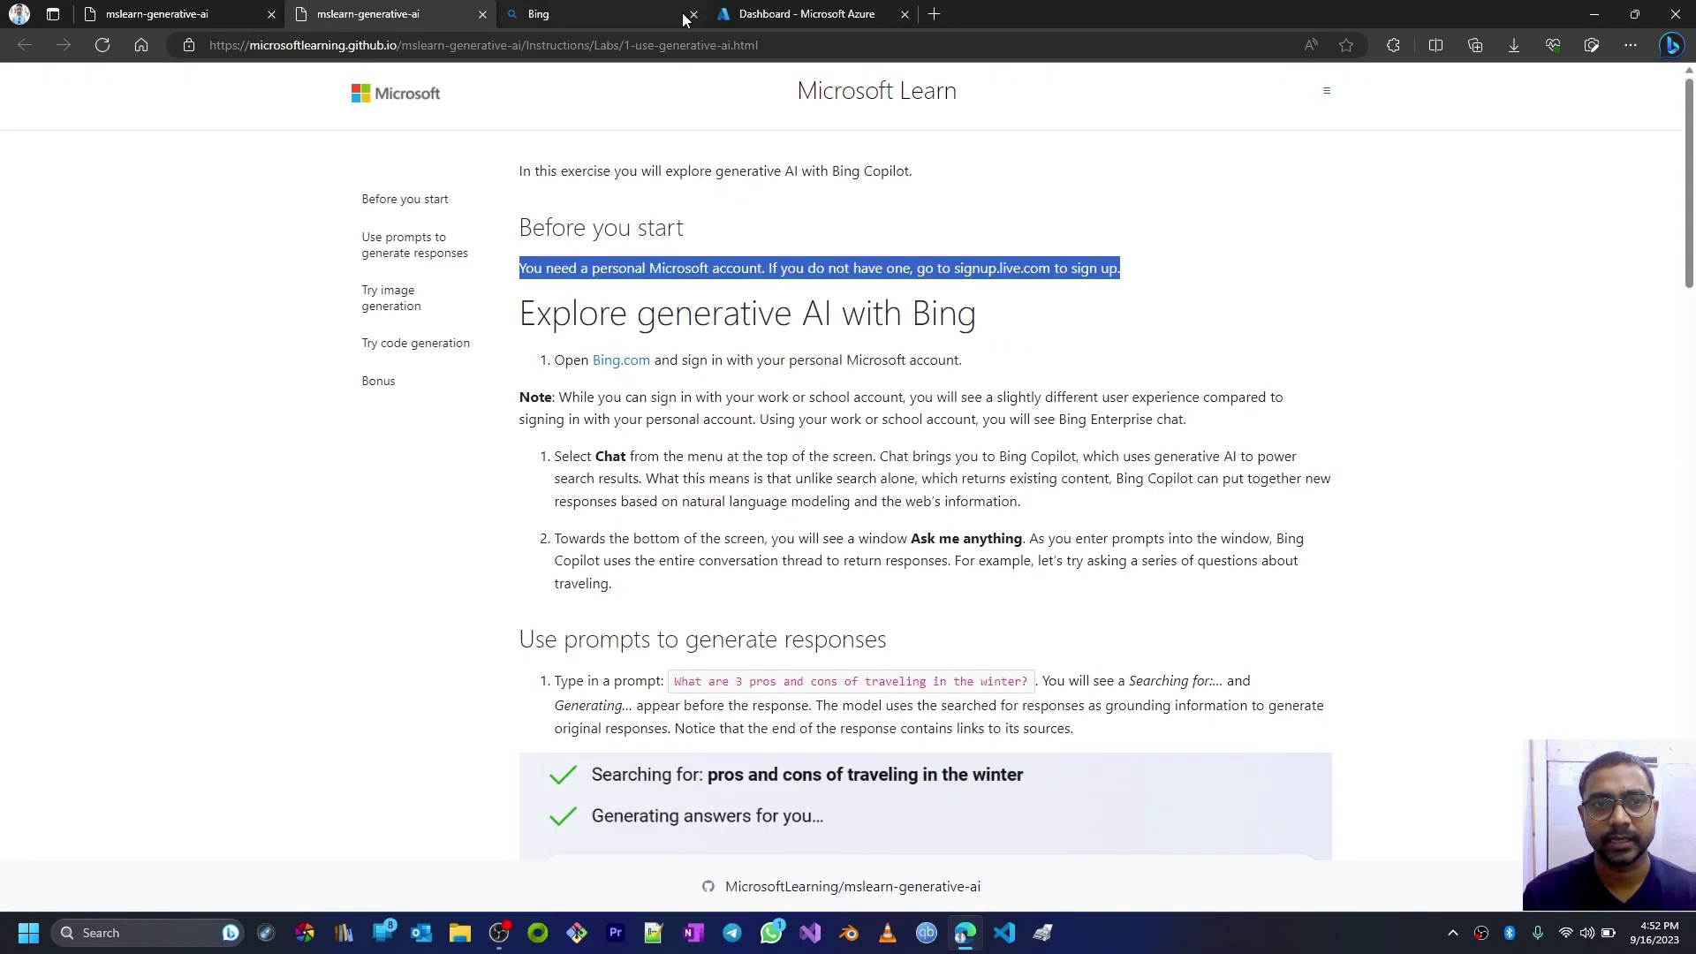
{"action": "left_click", "coordinate": [611, 9]}
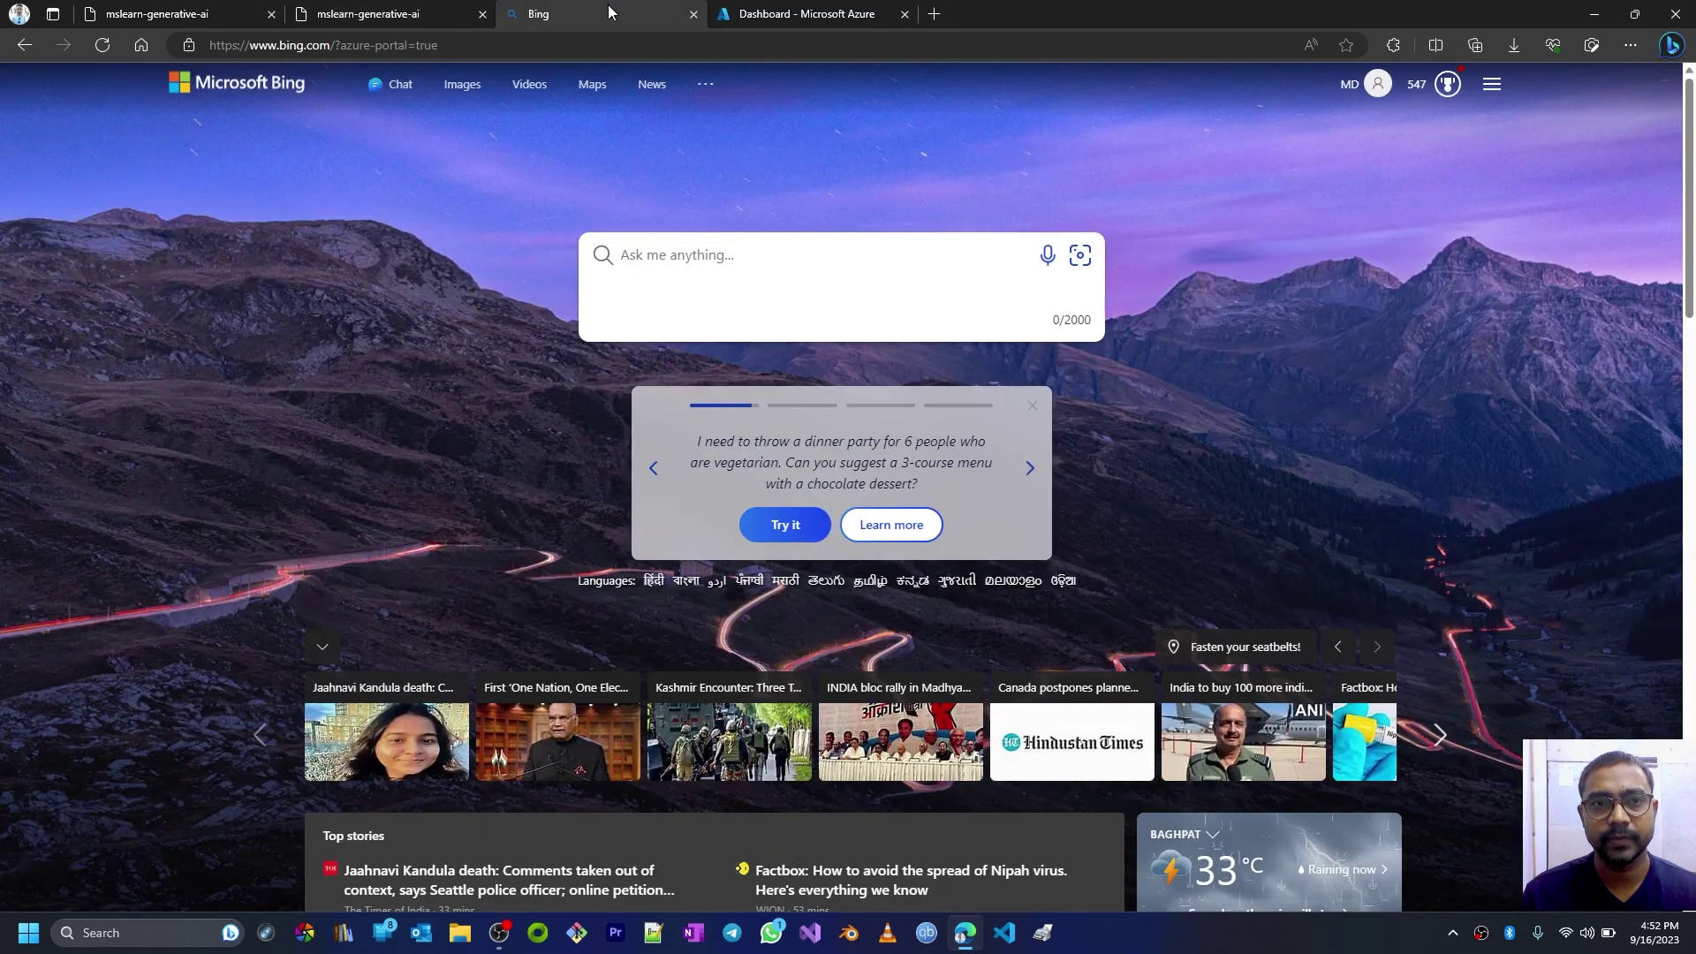
{"action": "left_click", "coordinate": [1379, 86]}
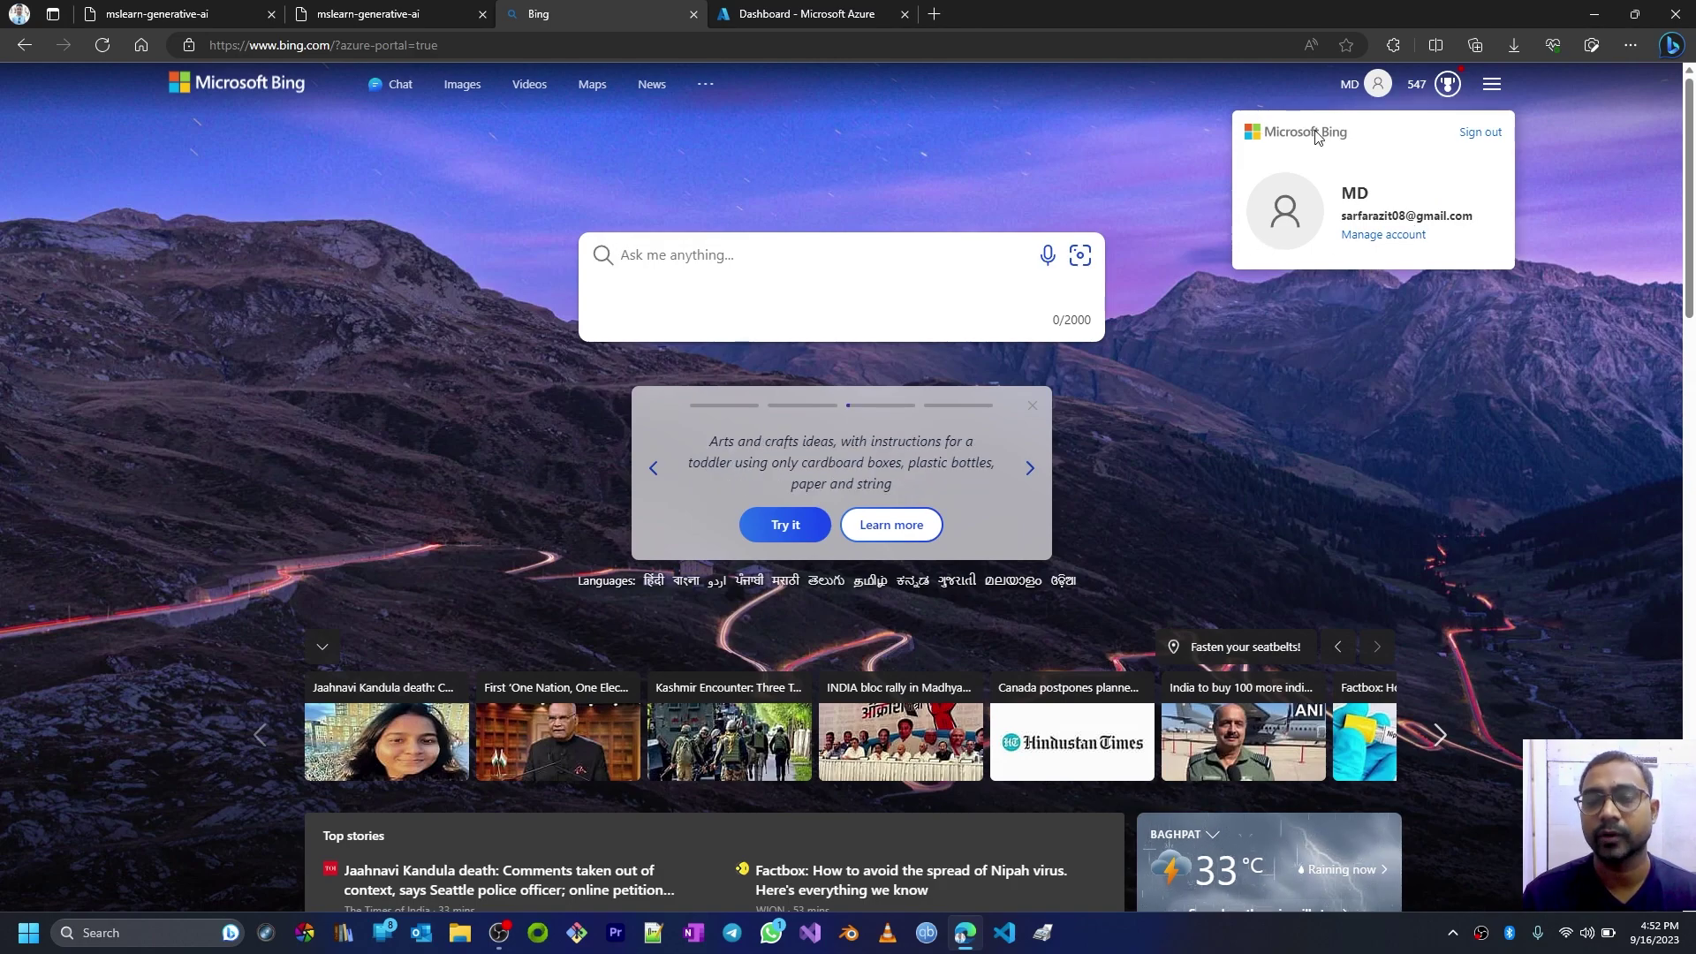
{"action": "left_click", "coordinate": [393, 14]}
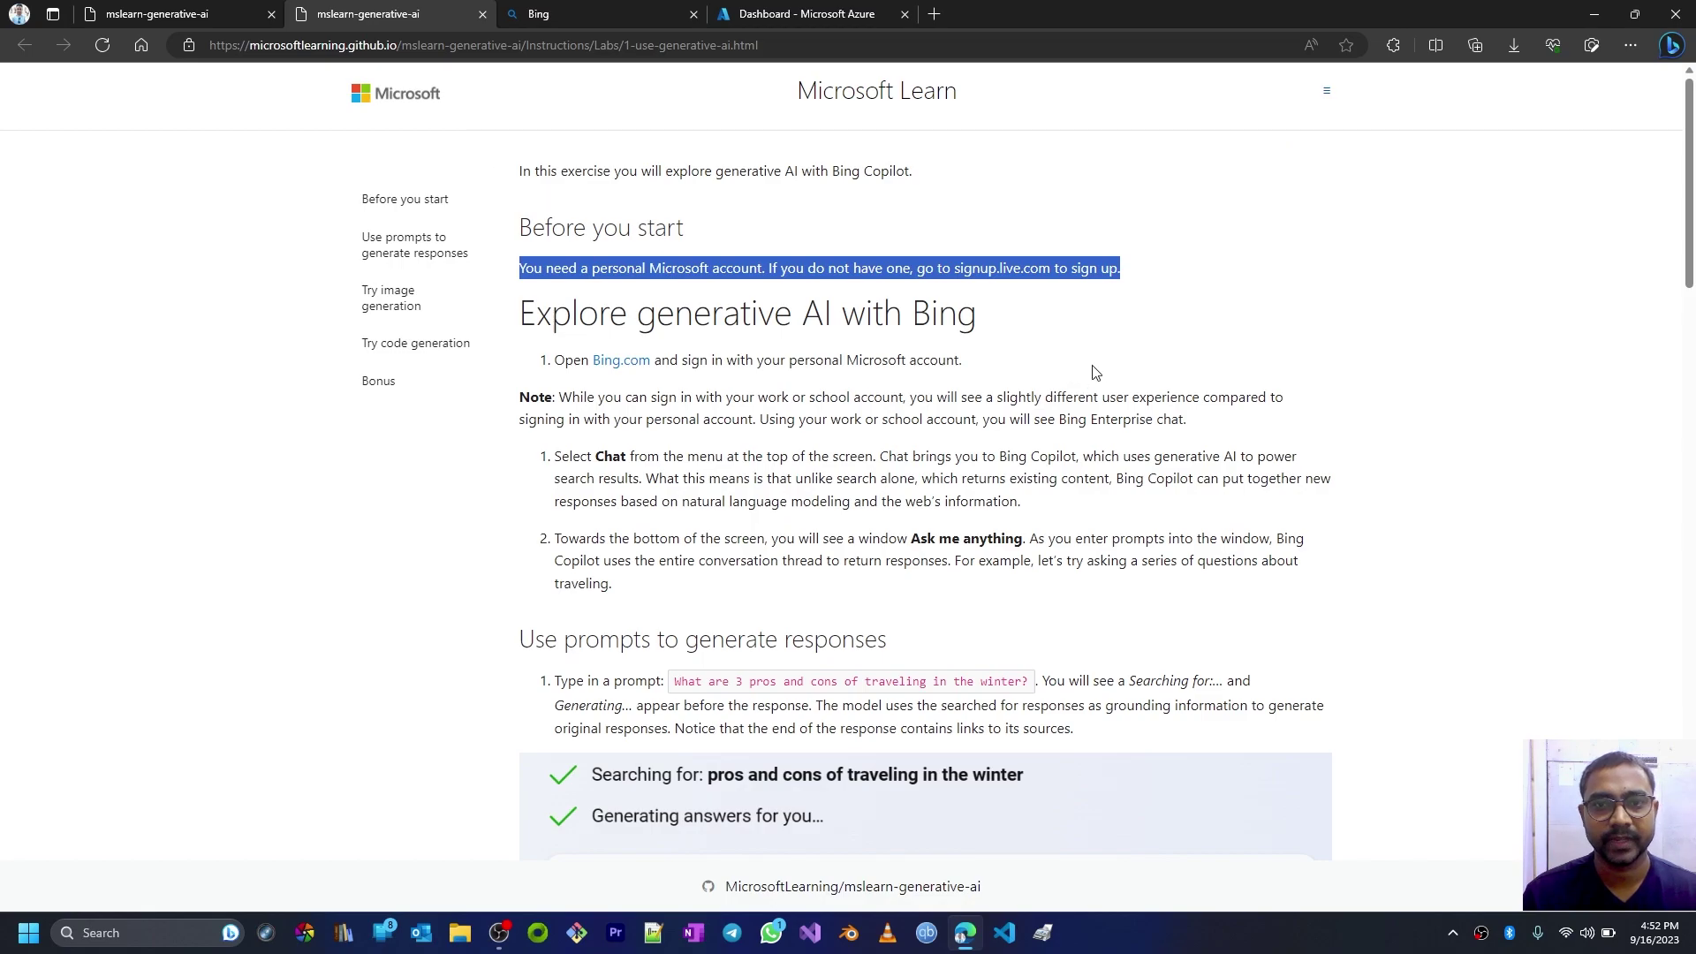
{"action": "left_click", "coordinate": [1176, 349]}
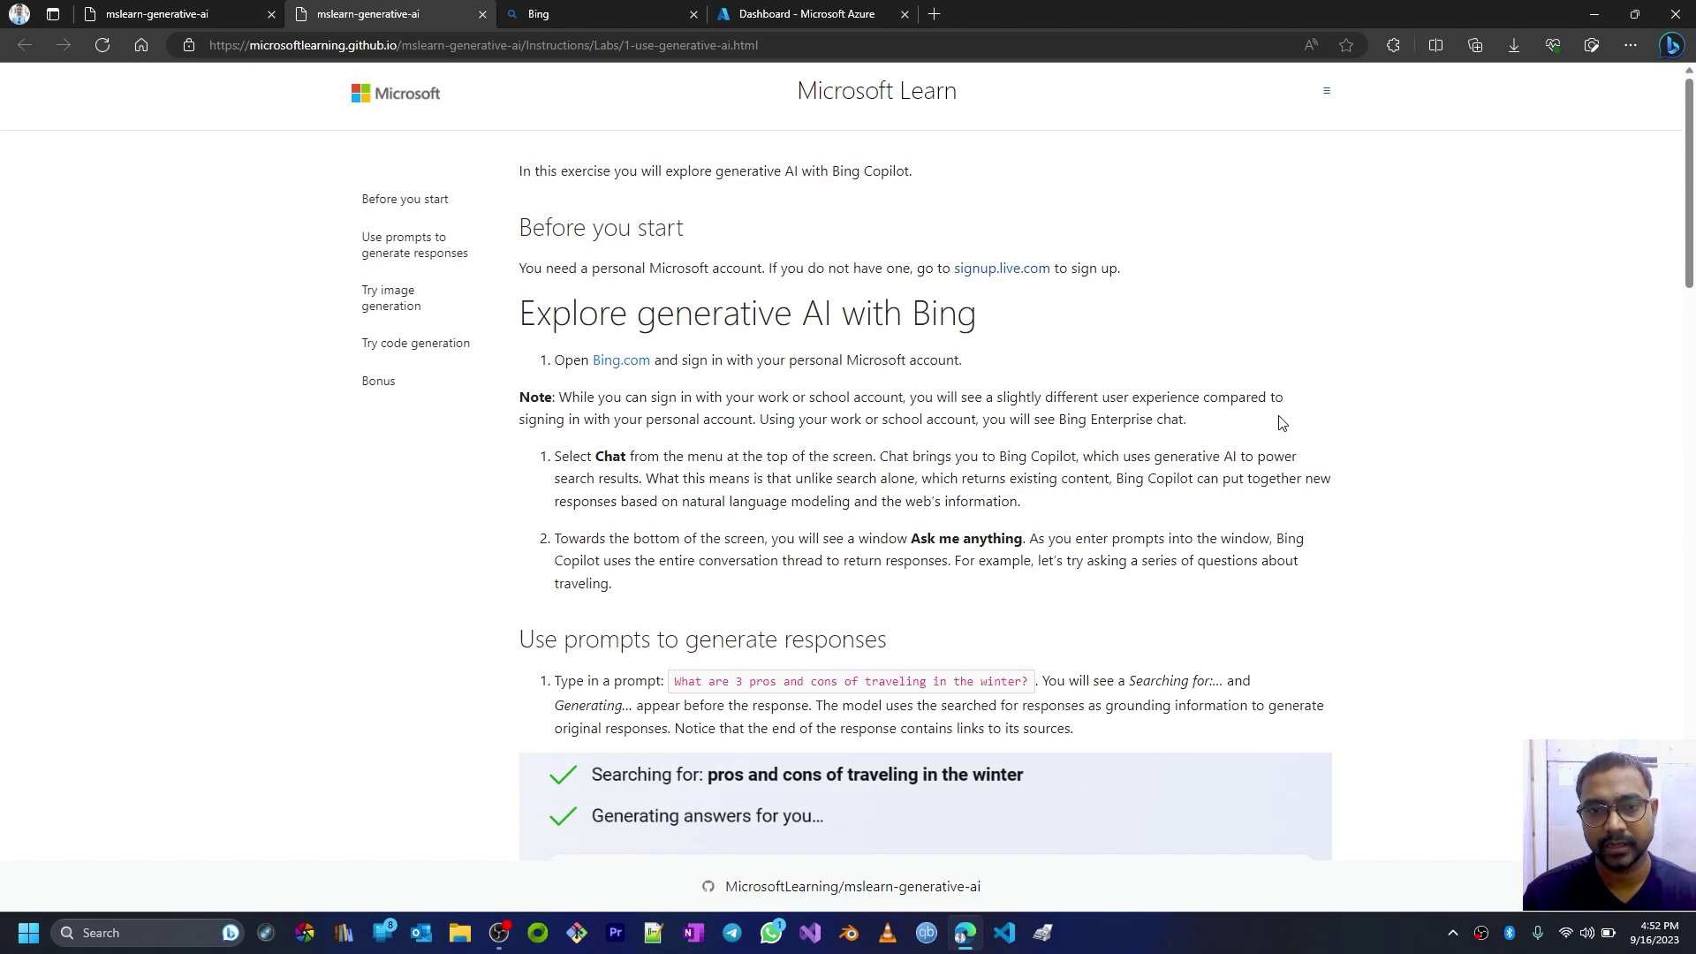
{"action": "left_click", "coordinate": [623, 16]}
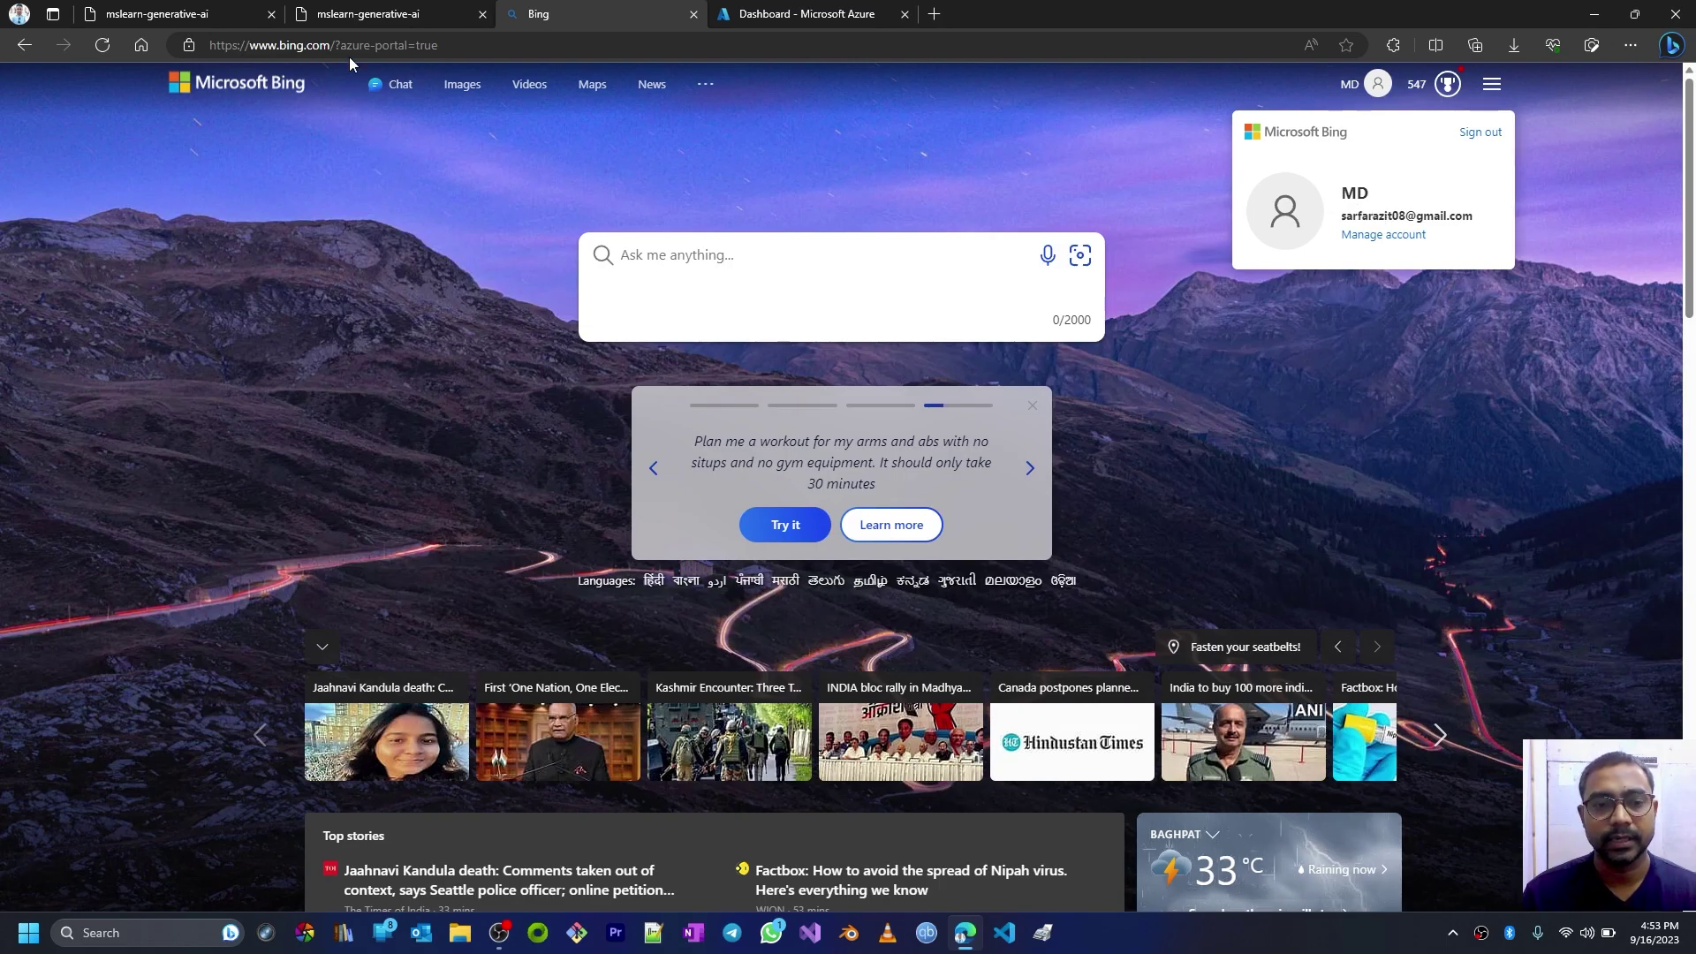
{"action": "left_click", "coordinate": [362, 14]}
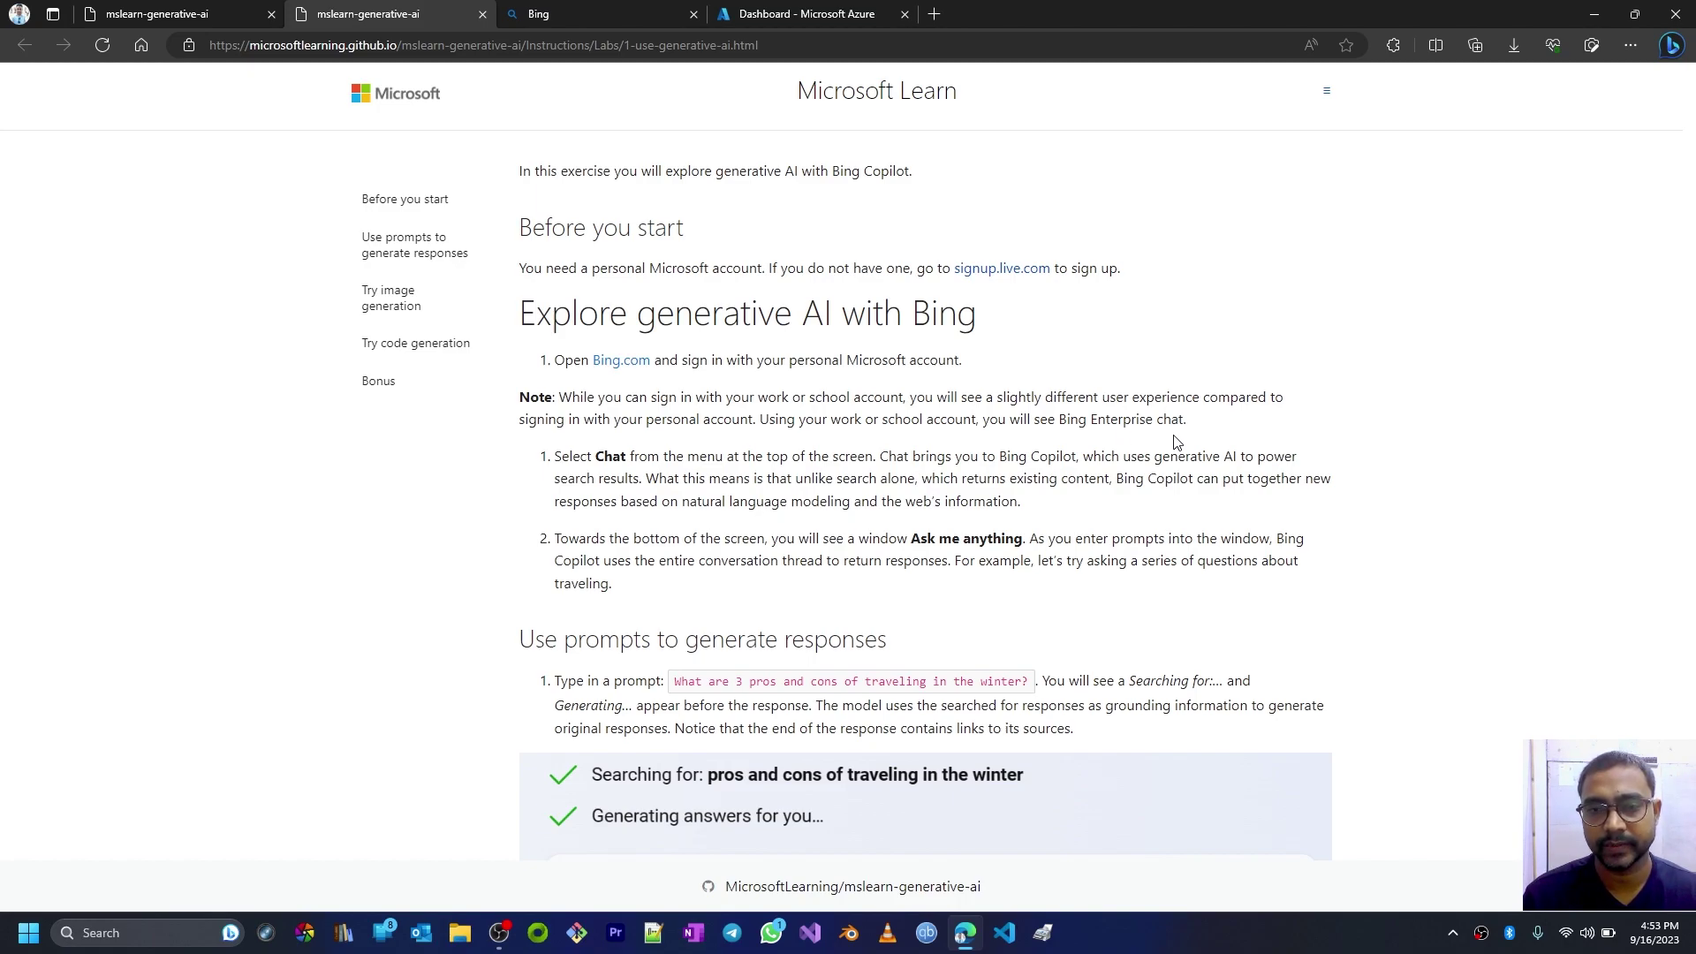
{"action": "left_click_drag", "start_coordinate": [757, 398], "coordinate": [866, 398]}
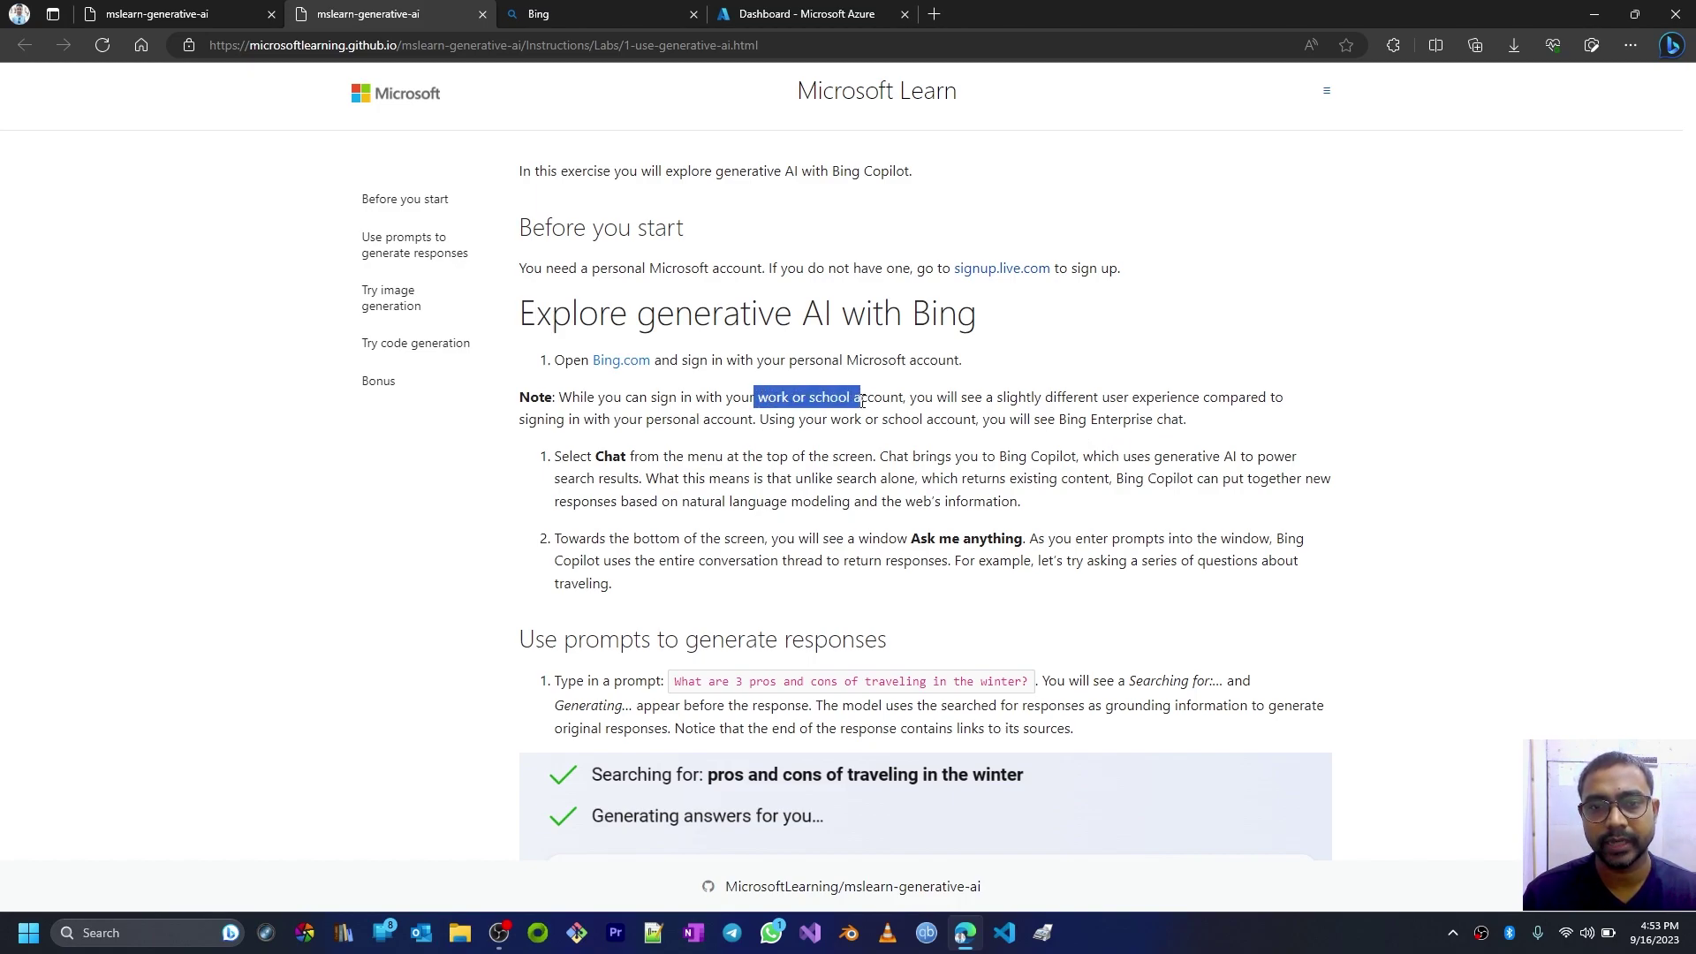
{"action": "left_click", "coordinate": [1038, 448]}
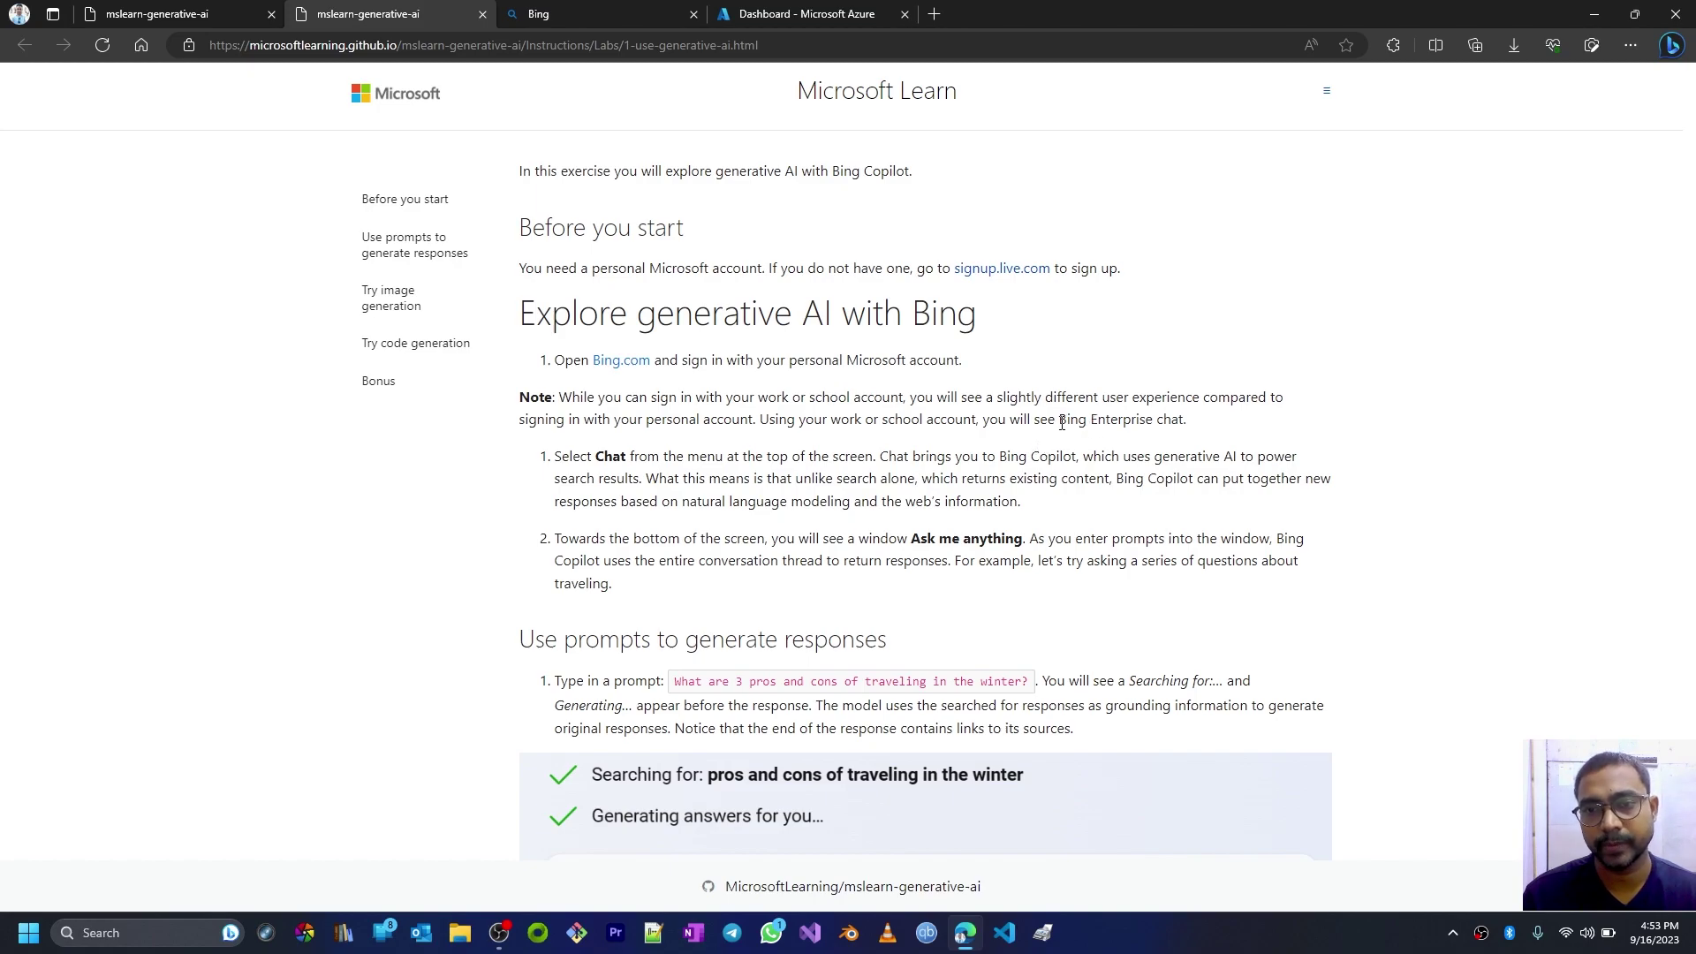
{"action": "left_click_drag", "start_coordinate": [1059, 419], "coordinate": [1192, 426]}
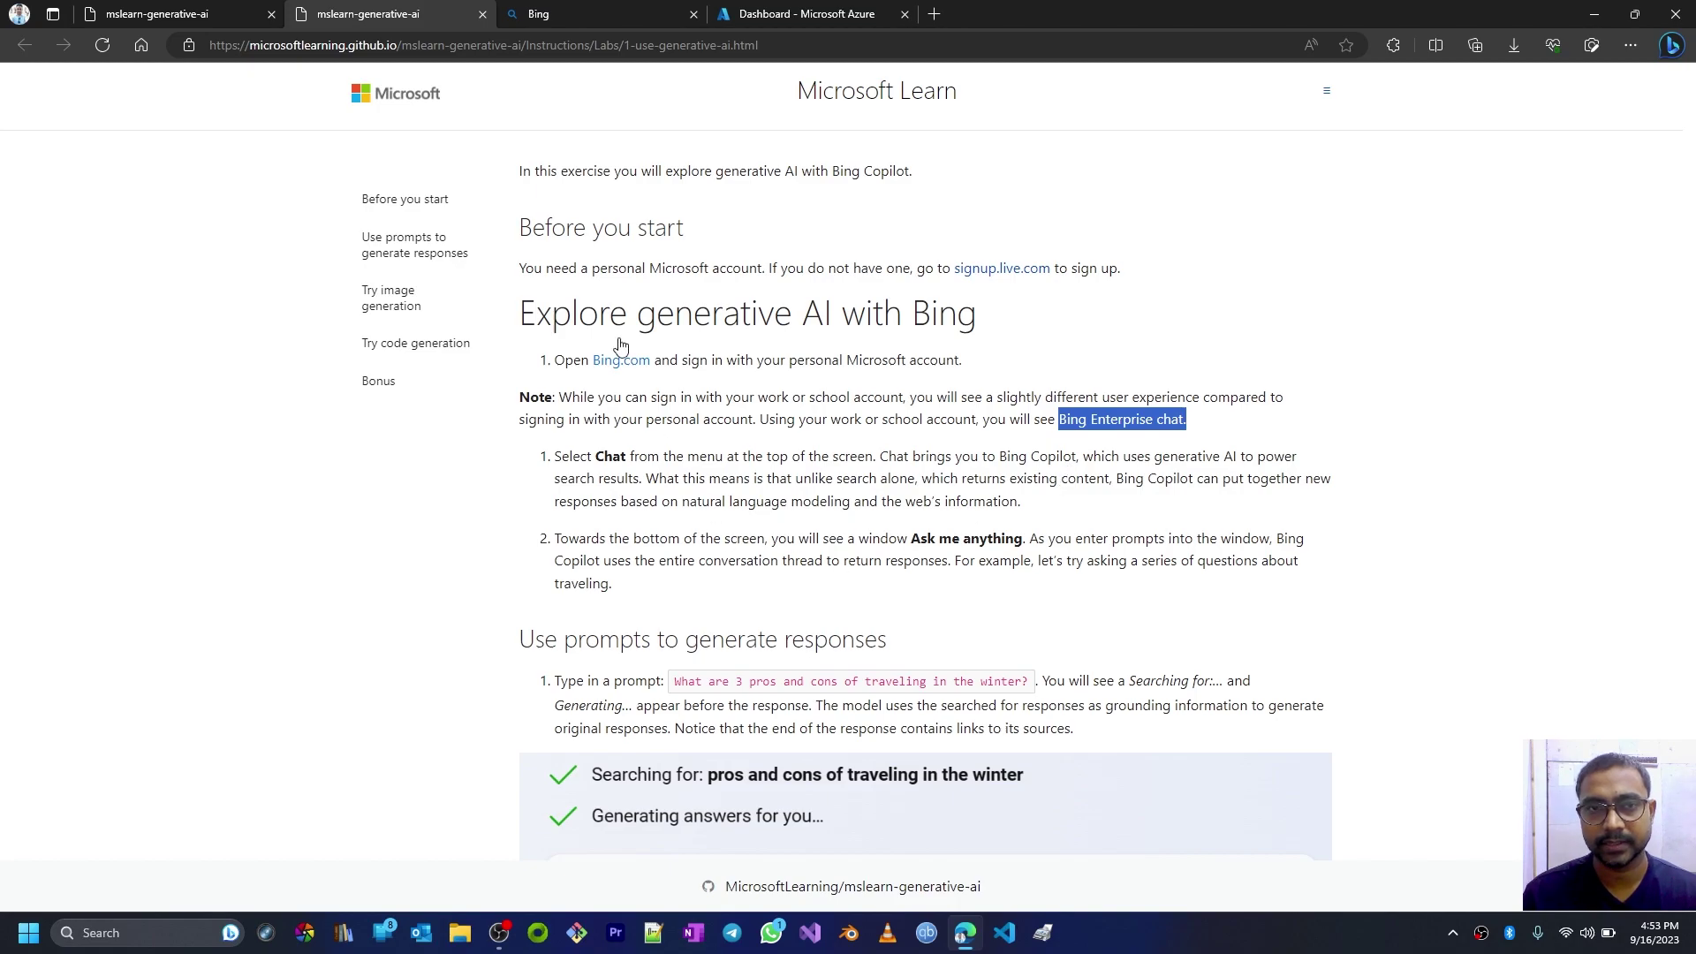
Step: Turn the Bing tab into Bing Chat via the header's Chat link, then return to the lab
{"action": "left_click", "coordinate": [578, 11]}
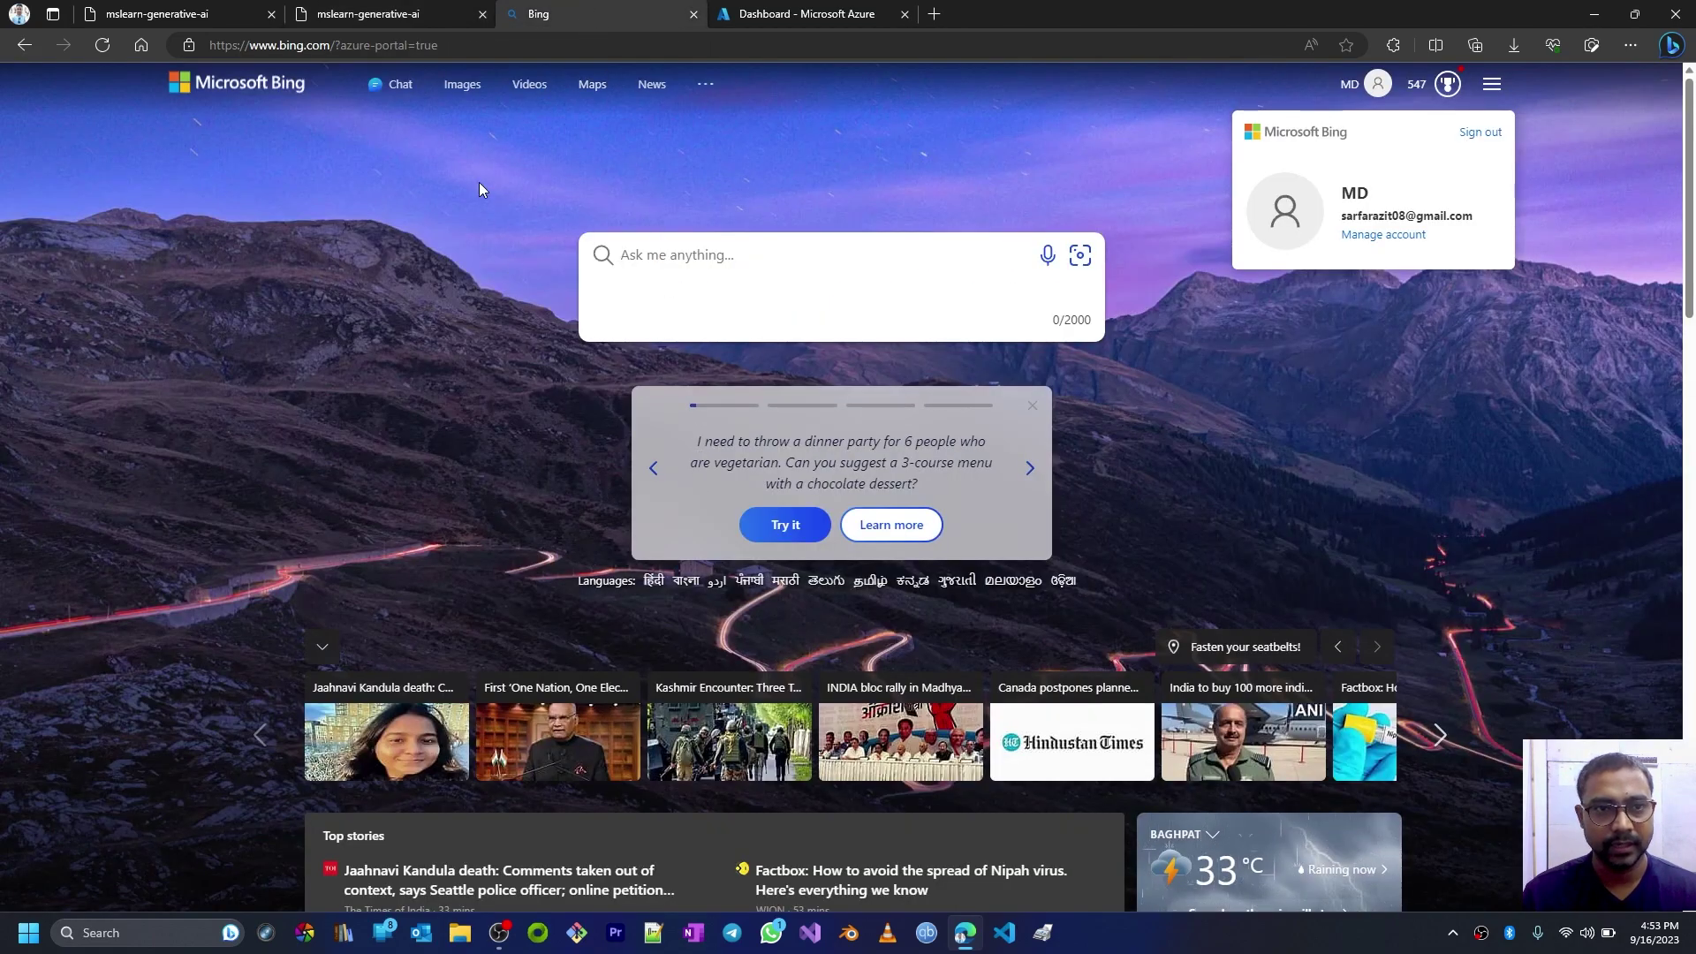
{"action": "left_click", "coordinate": [382, 85]}
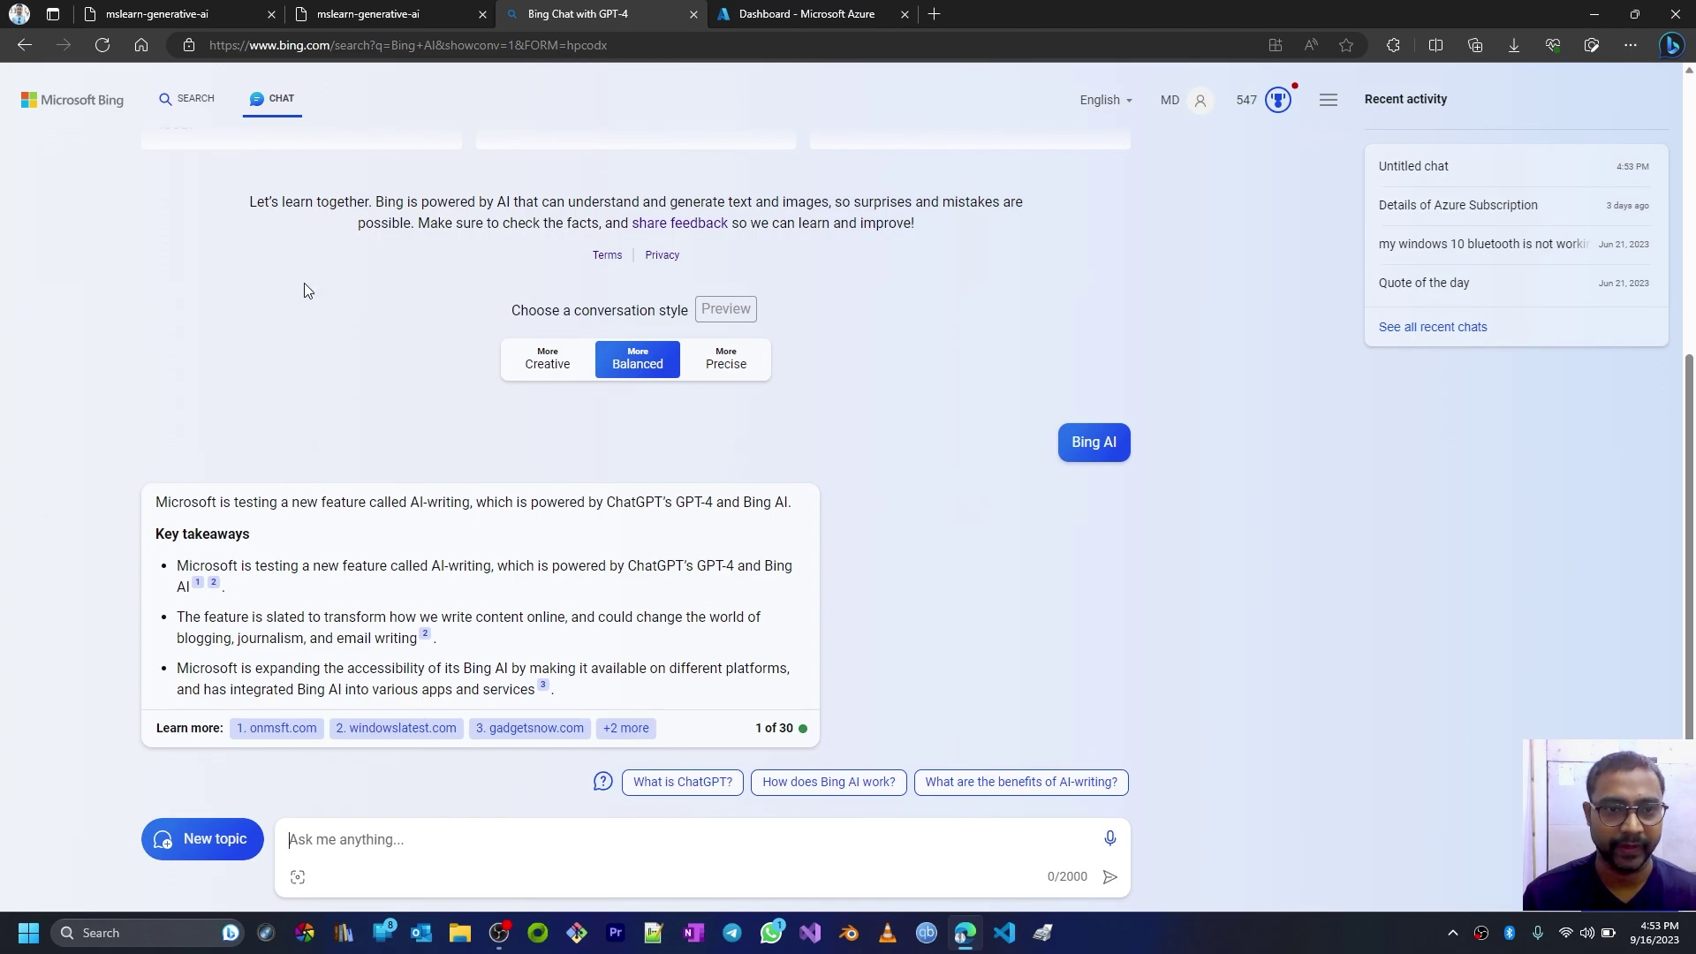
{"action": "left_click", "coordinate": [415, 11]}
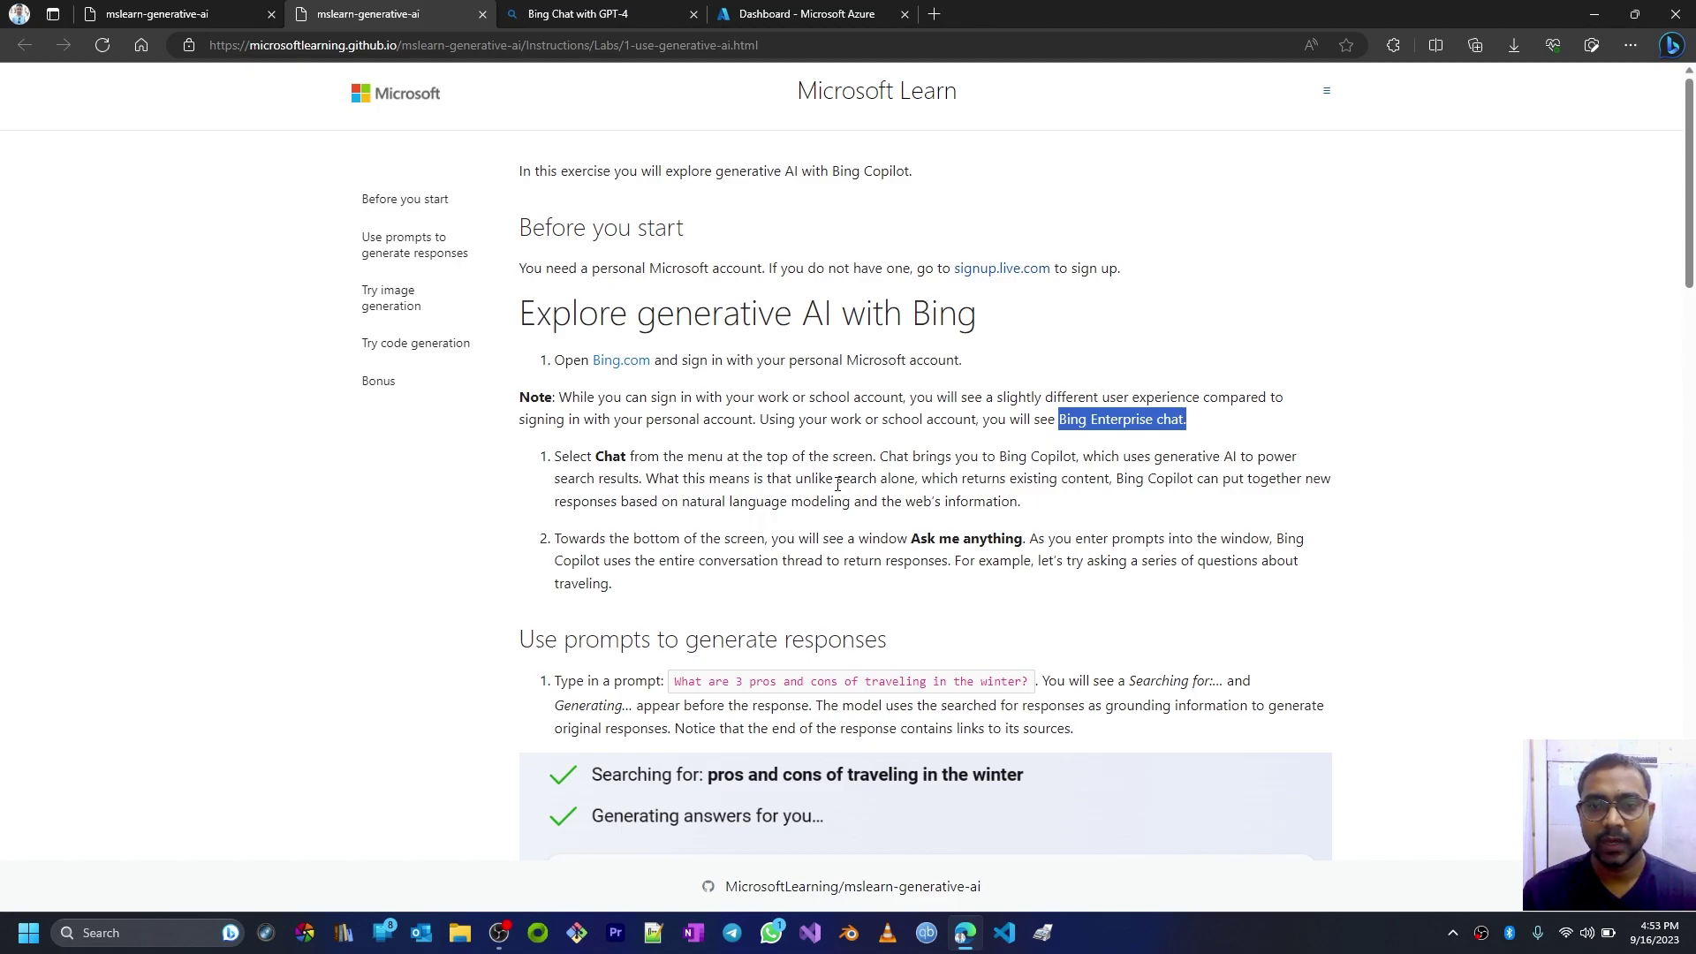
Step: Read the lab's sentence on how Bing Copilot builds new responses, then show the Bing Chat tab
{"action": "left_click", "coordinate": [738, 57]}
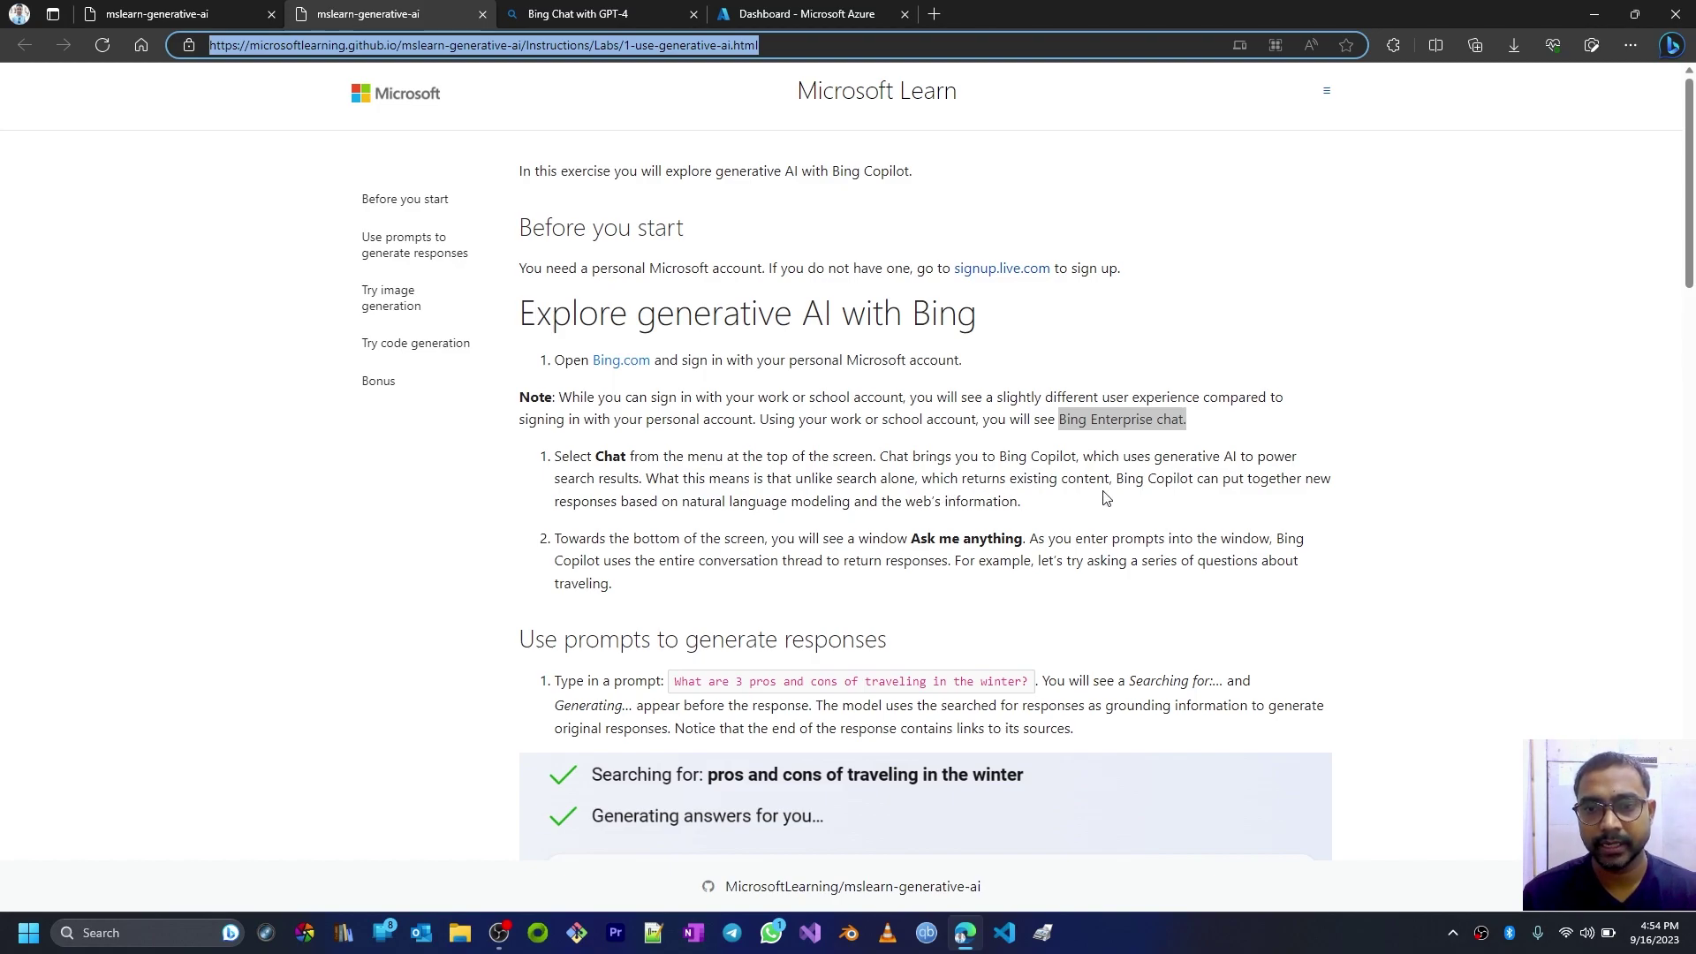
{"action": "left_click", "coordinate": [672, 480]}
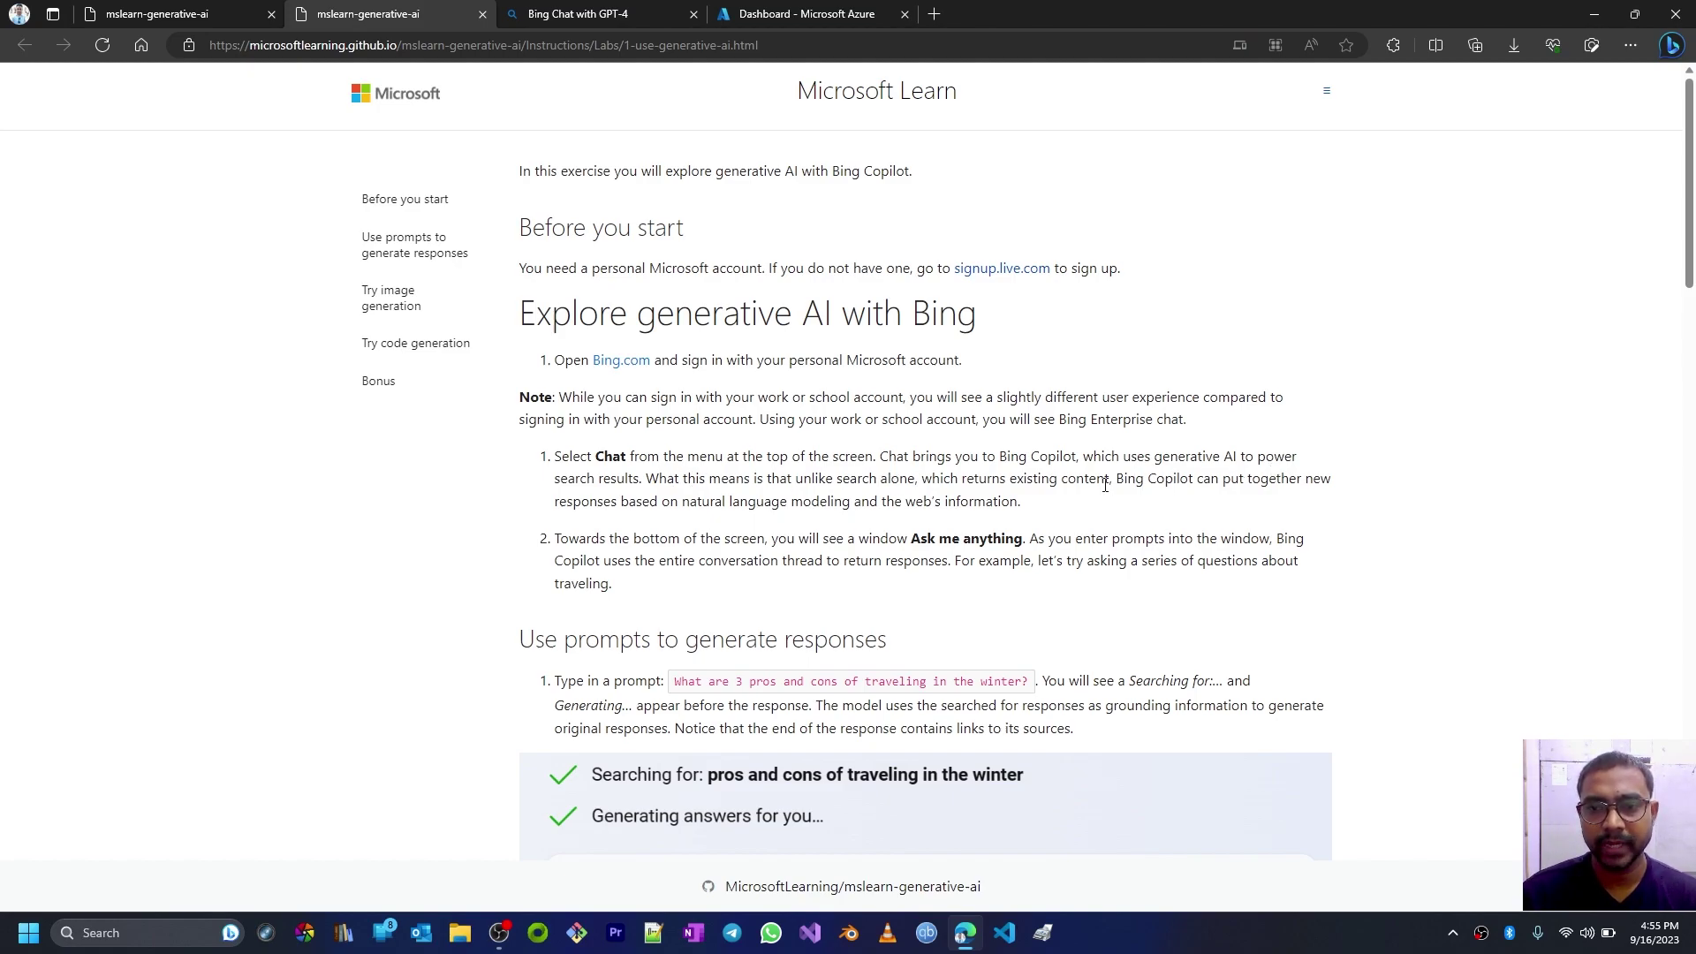
{"action": "left_click_drag", "start_coordinate": [1116, 480], "coordinate": [854, 509]}
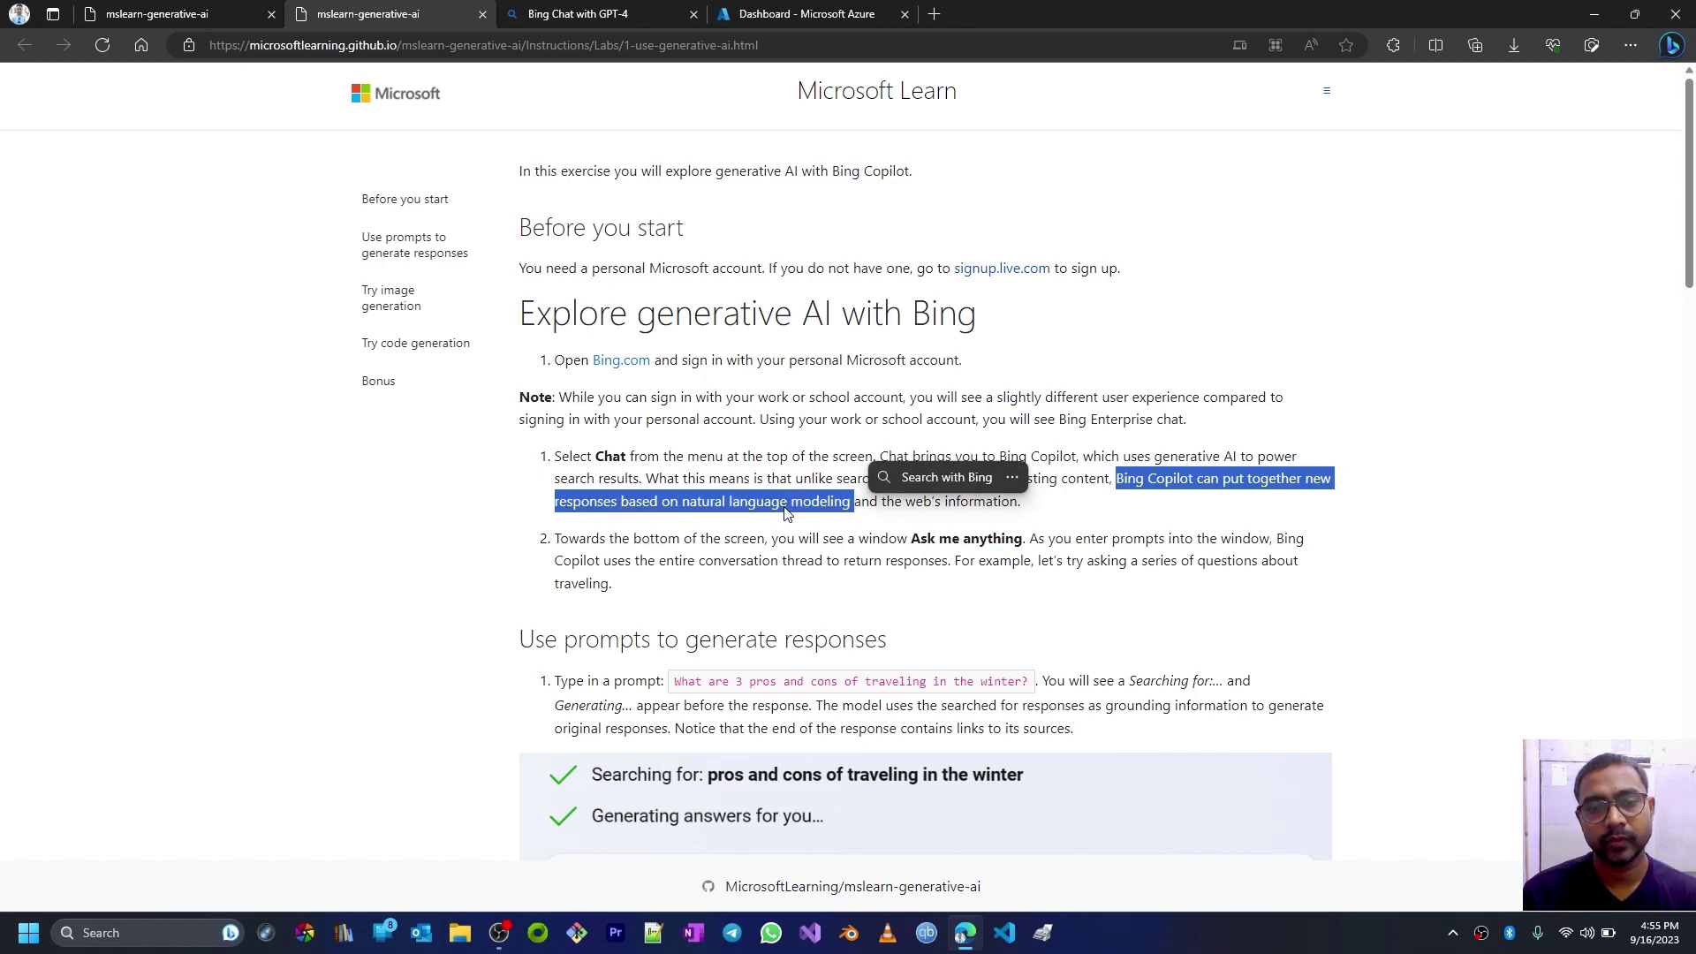
{"action": "left_click", "coordinate": [684, 500]}
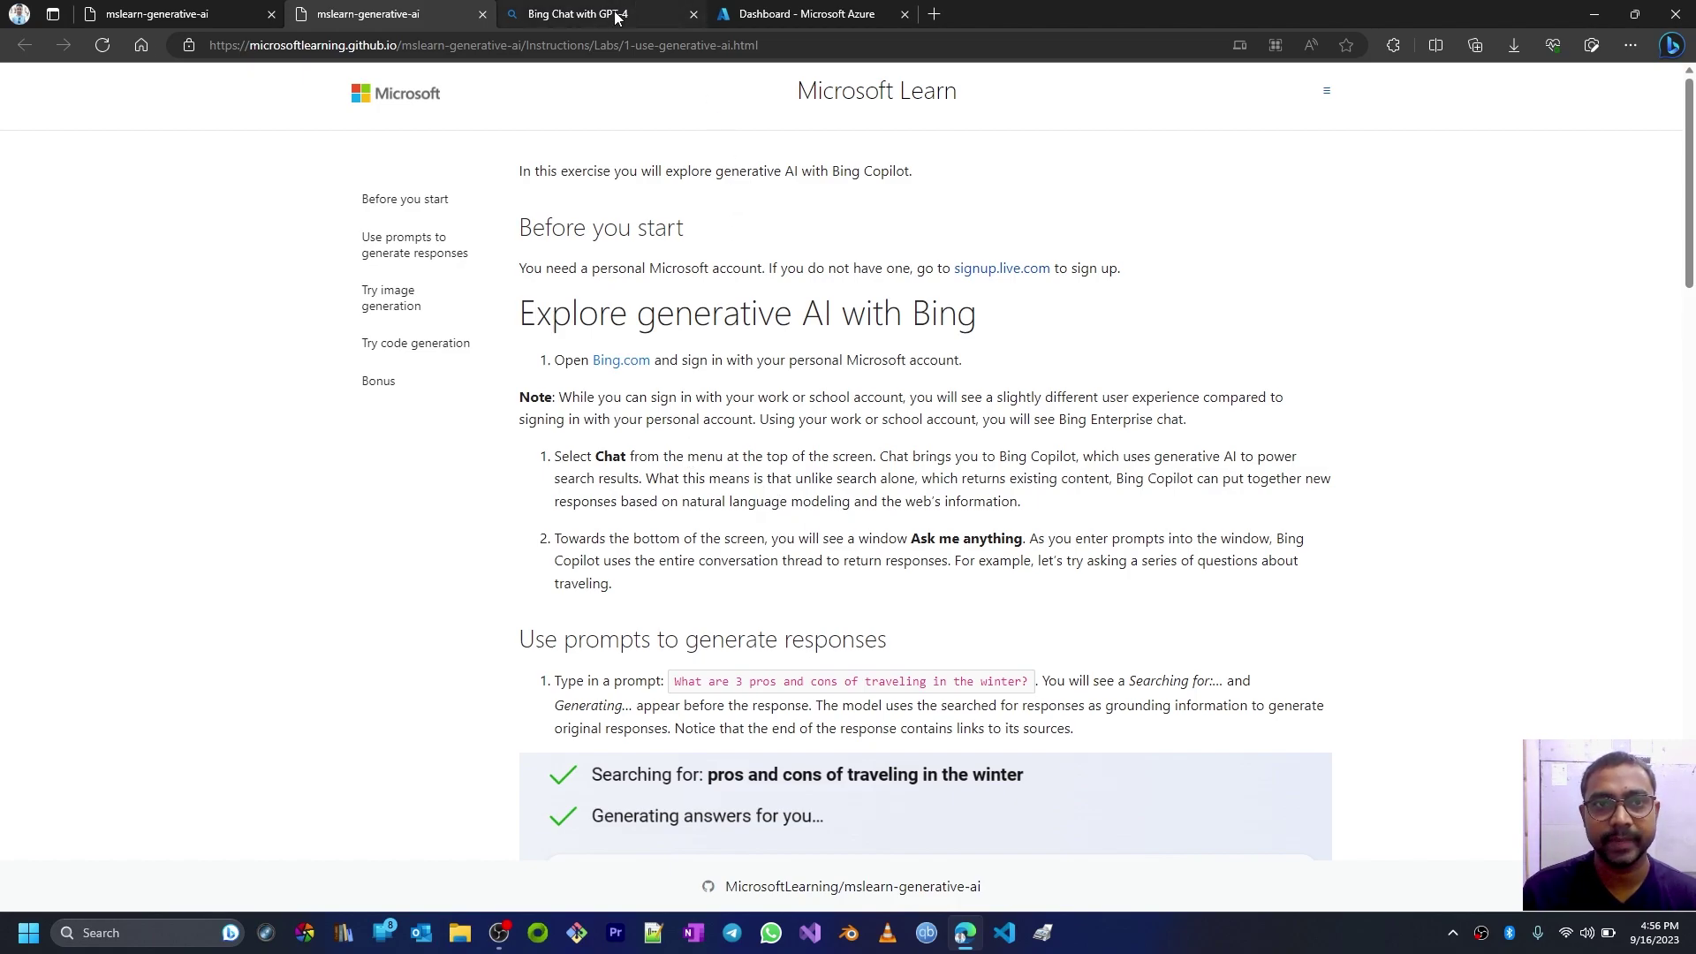
{"action": "mouse_move", "coordinate": [592, 18]}
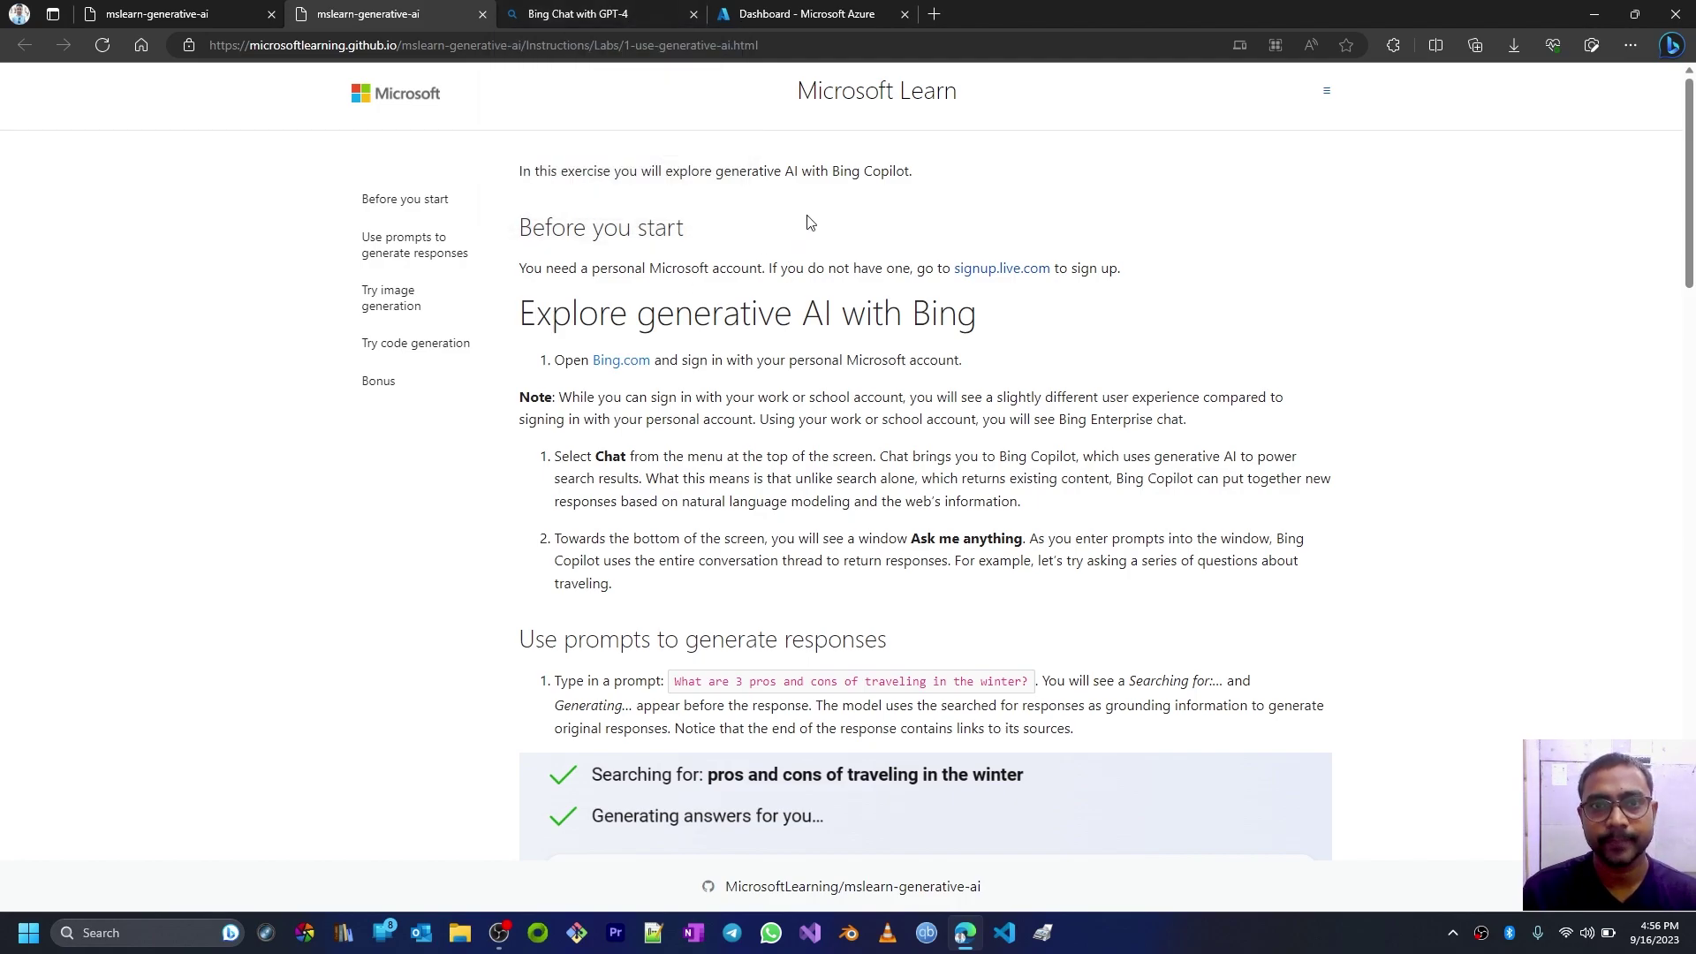
{"action": "left_click", "coordinate": [592, 15]}
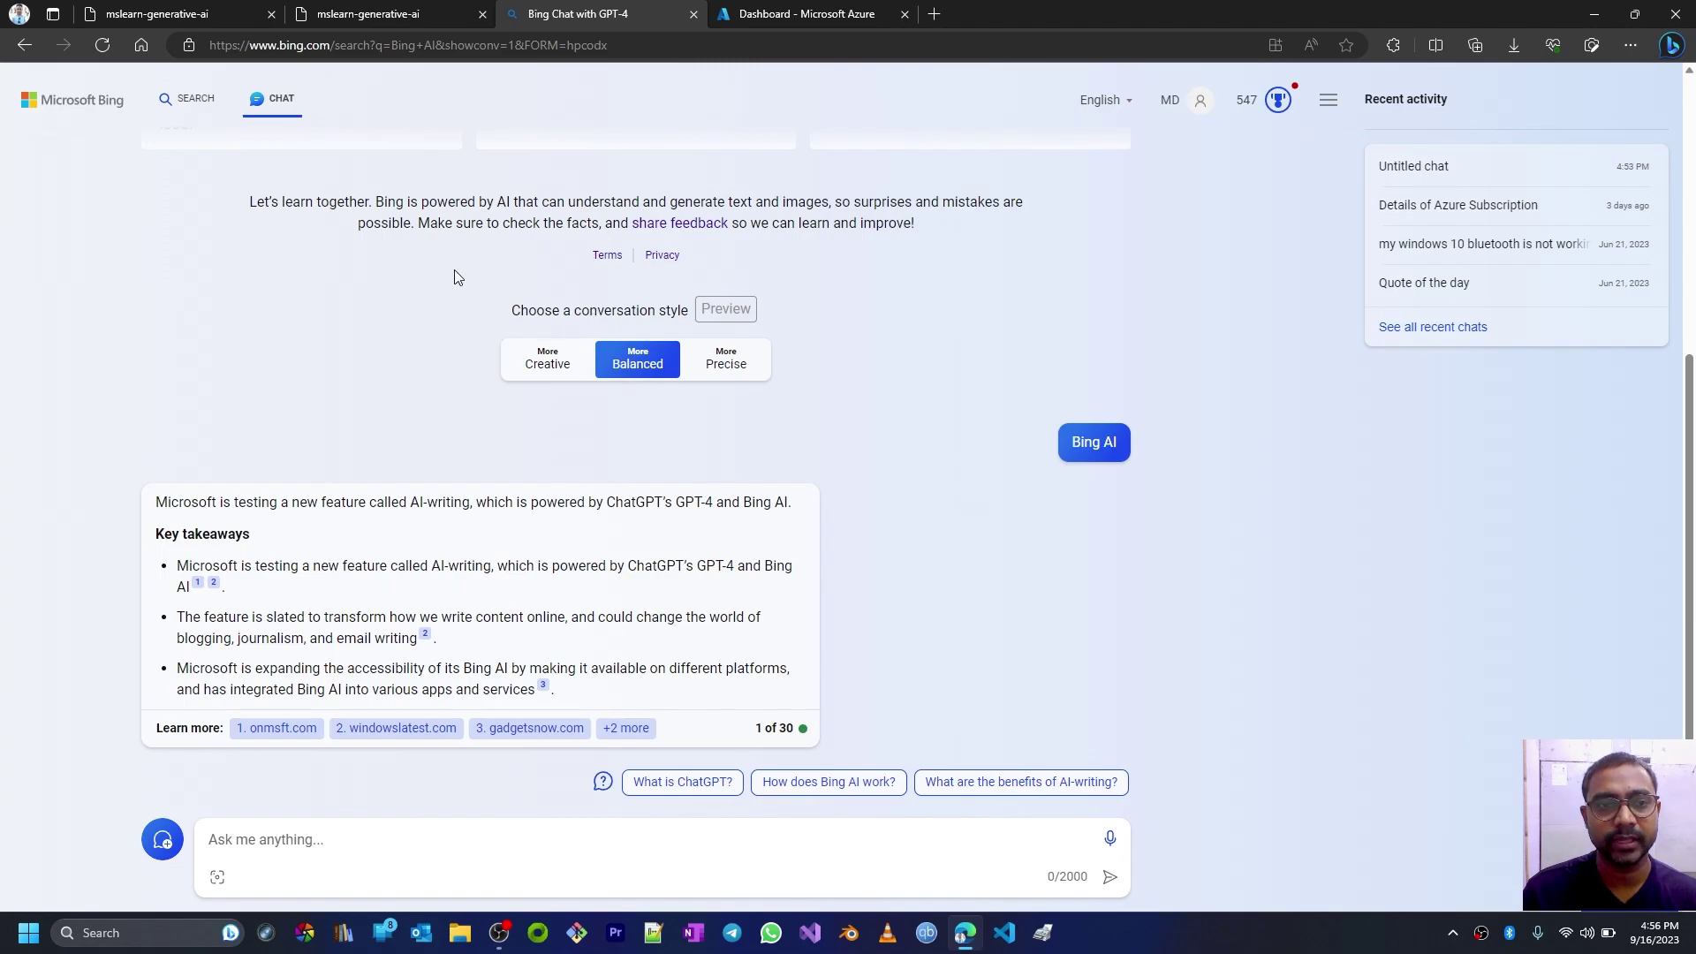
Step: Arrange the lab instructions beside Bing Chat and focus the Ask me anything box
{"action": "left_click", "coordinate": [409, 16]}
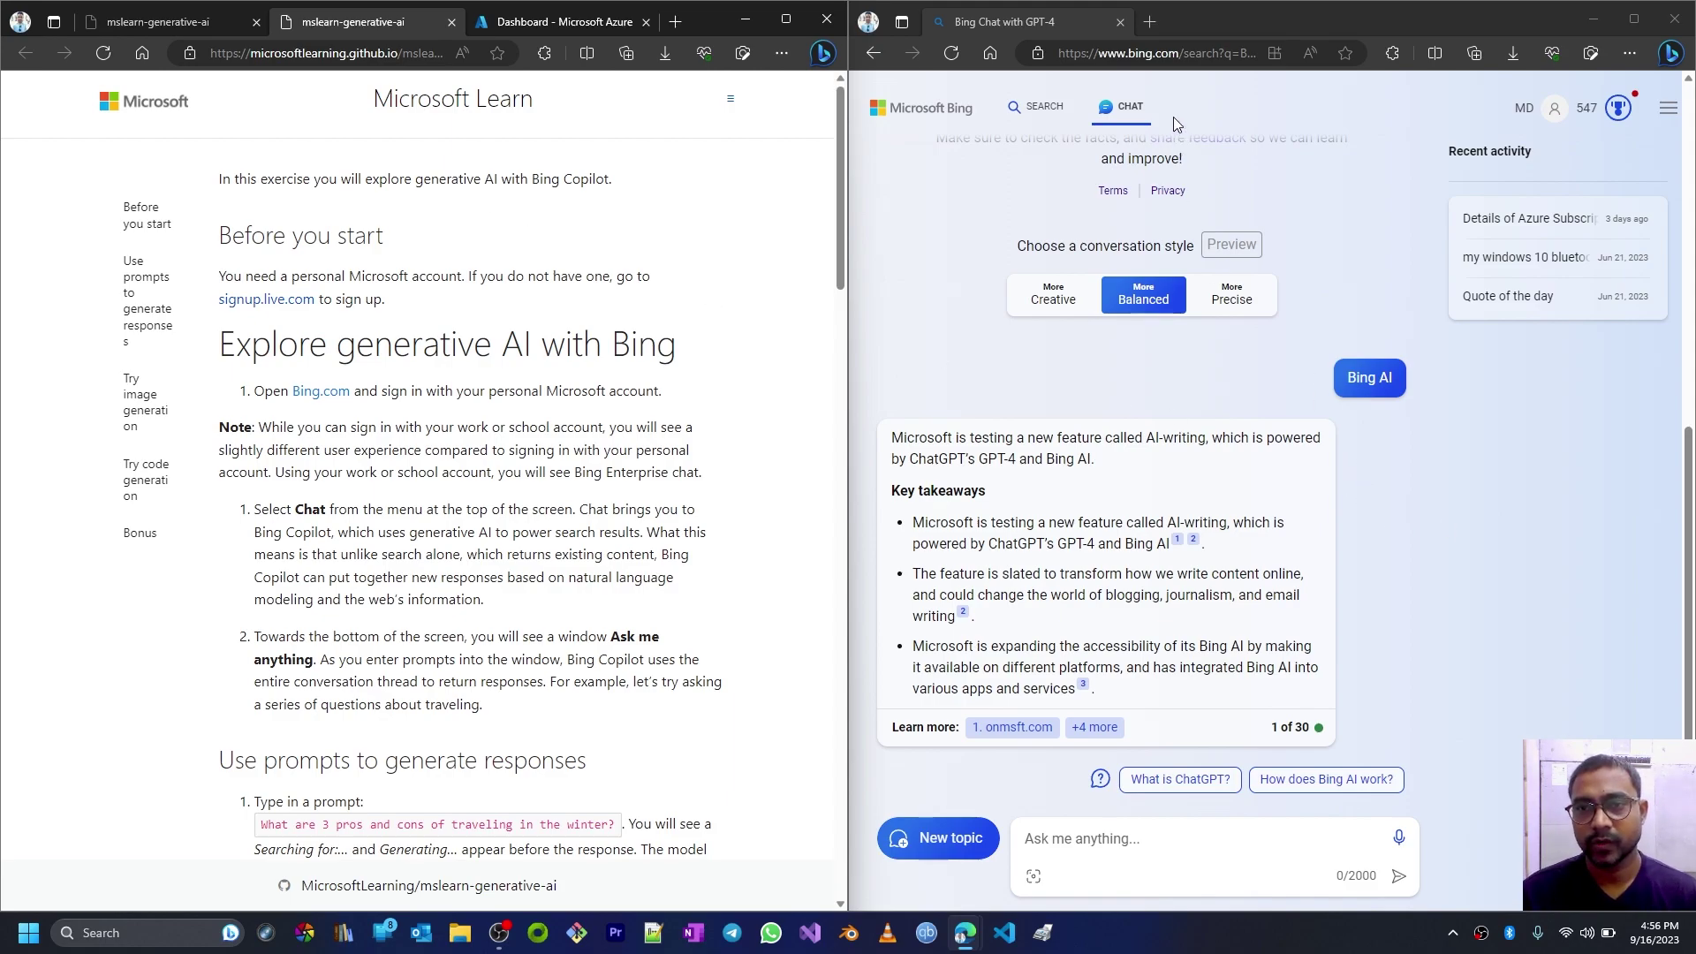
{"action": "left_click", "coordinate": [1117, 846]}
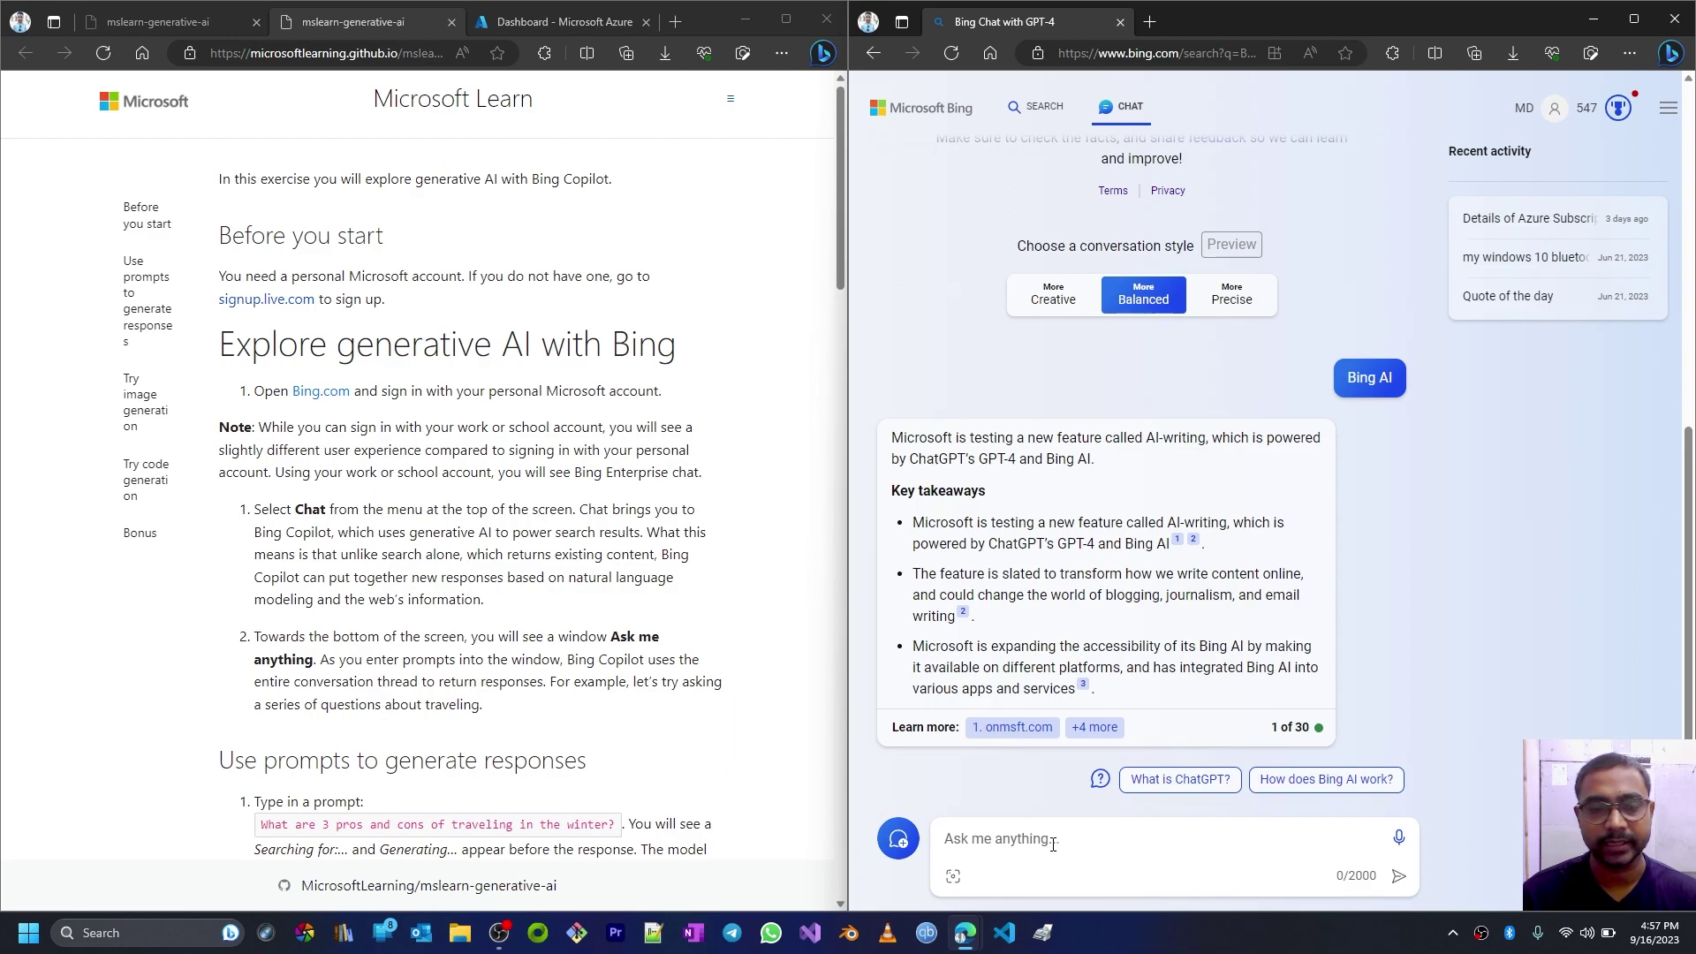
{"action": "scroll", "coordinate": [378, 629], "scroll_direction": "down", "scroll_amount": 3}
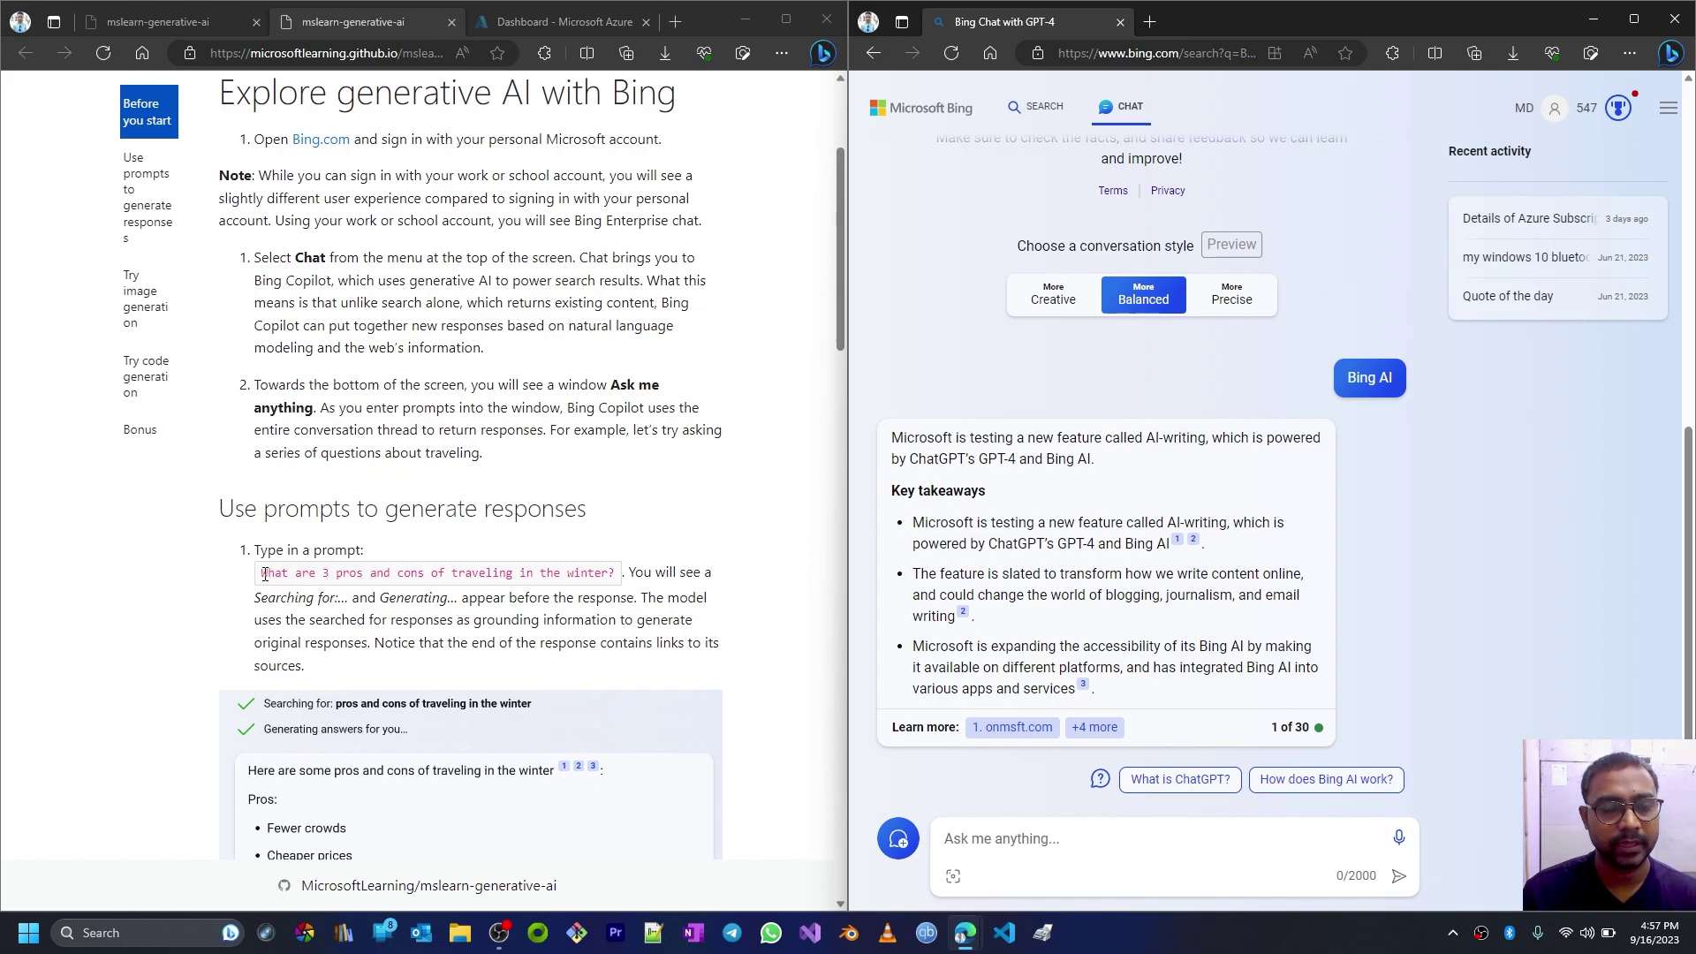
Step: Check the lab's winter-travel pros-and-cons prompt and start voice input in Bing Chat
{"action": "left_click", "coordinate": [1044, 848]}
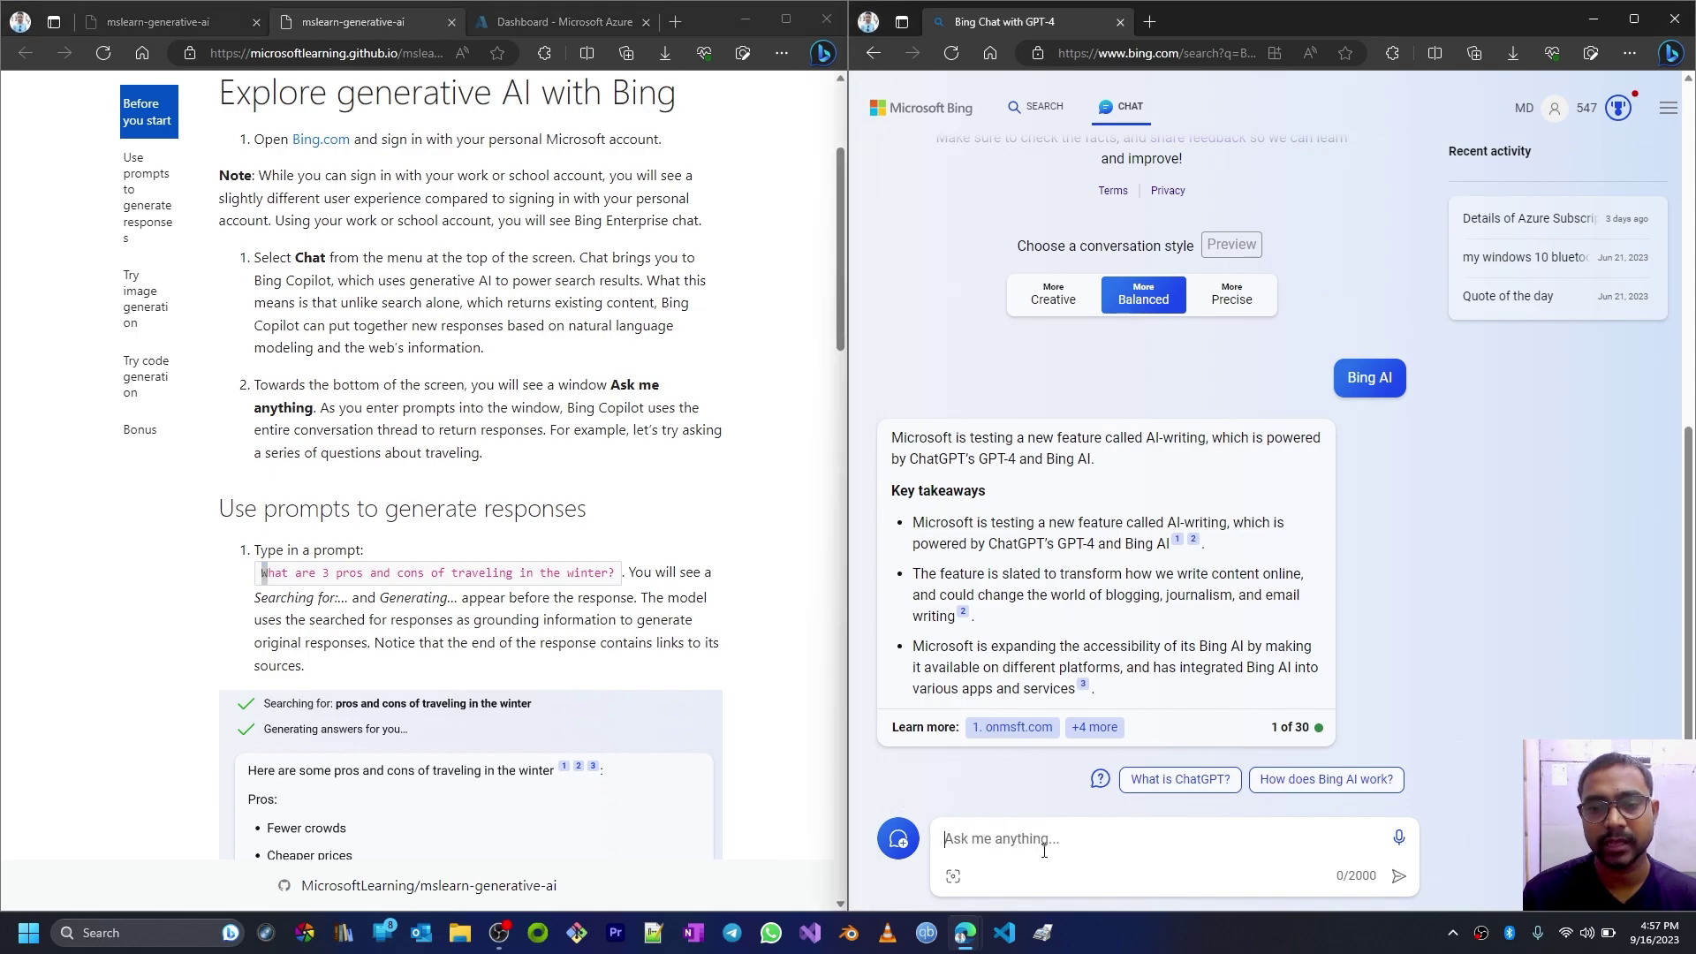
{"action": "left_click", "coordinate": [449, 578]}
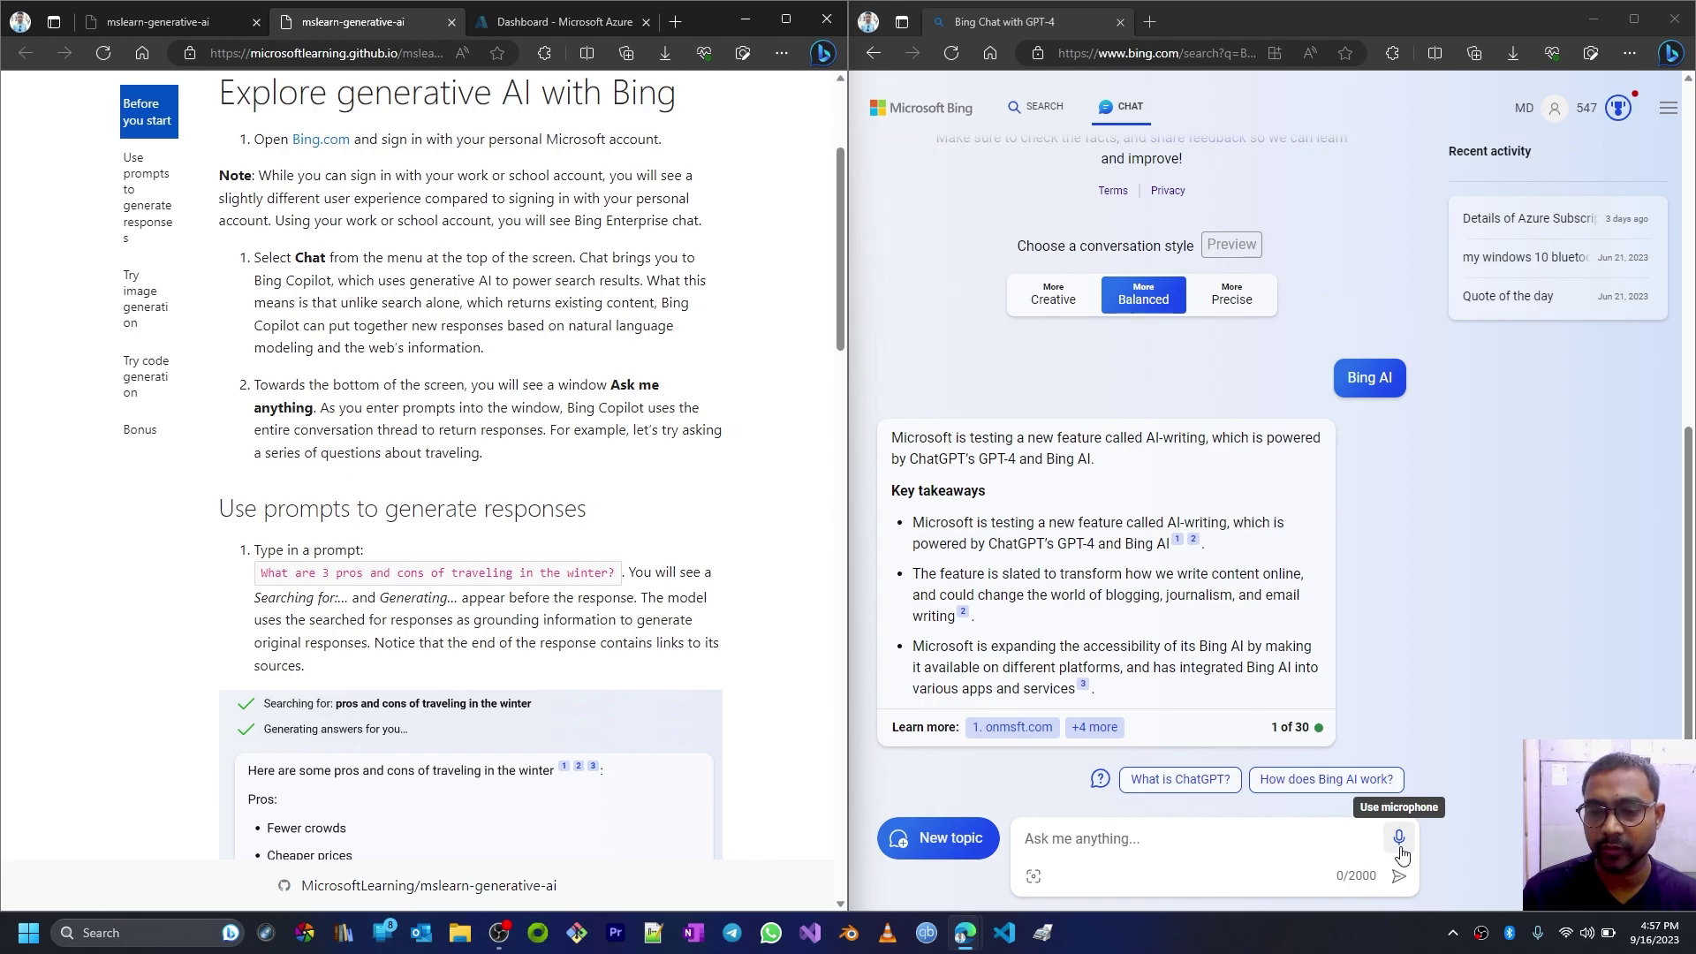
{"action": "left_click", "coordinate": [1193, 839]}
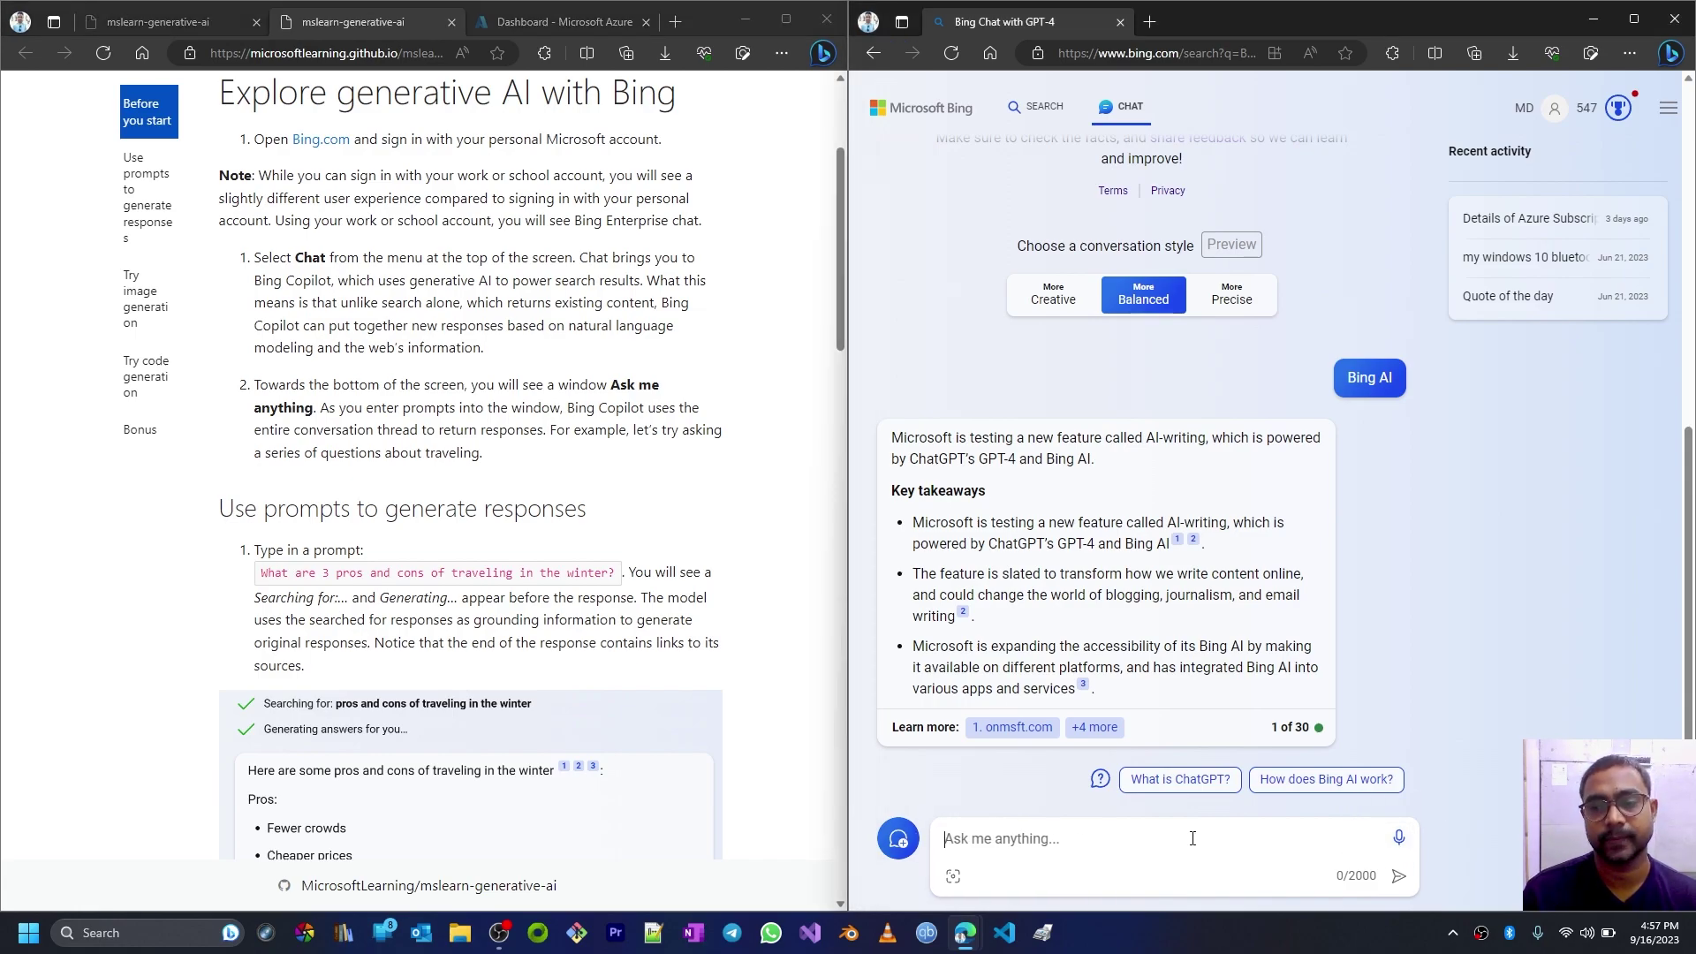
Step: Allow microphone access and ask 'What are the 3 pros and cons of travelling in the winter?' by voice
{"action": "left_click", "coordinate": [1401, 843]}
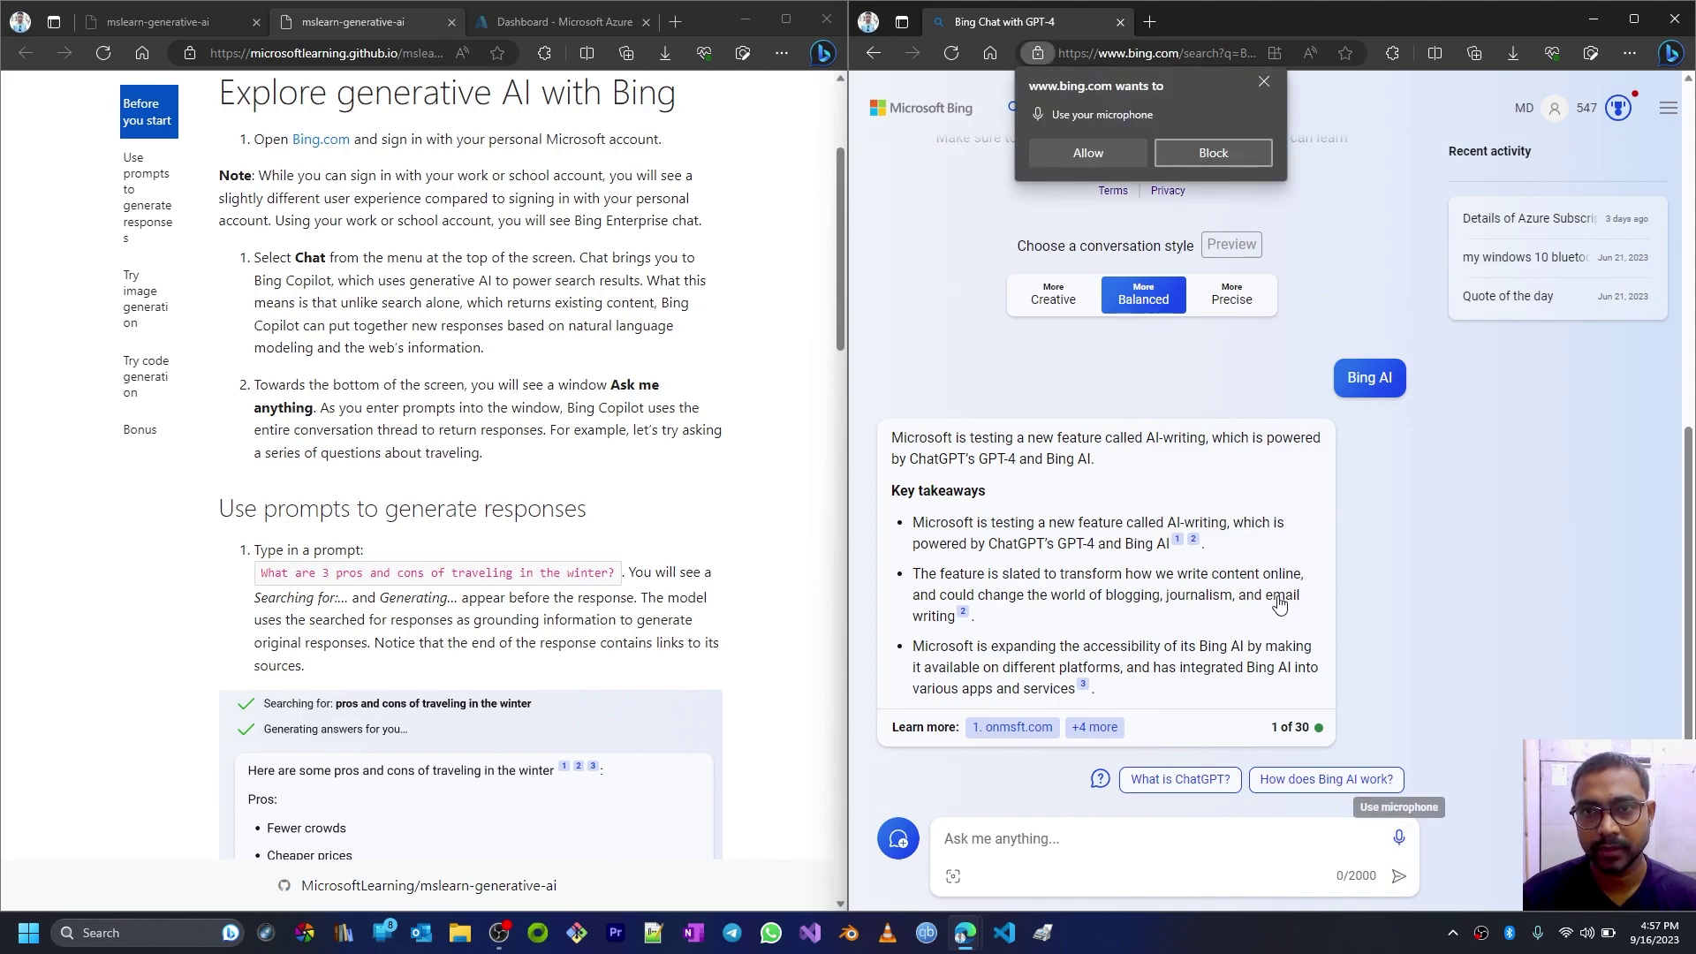
{"action": "left_click", "coordinate": [1109, 152]}
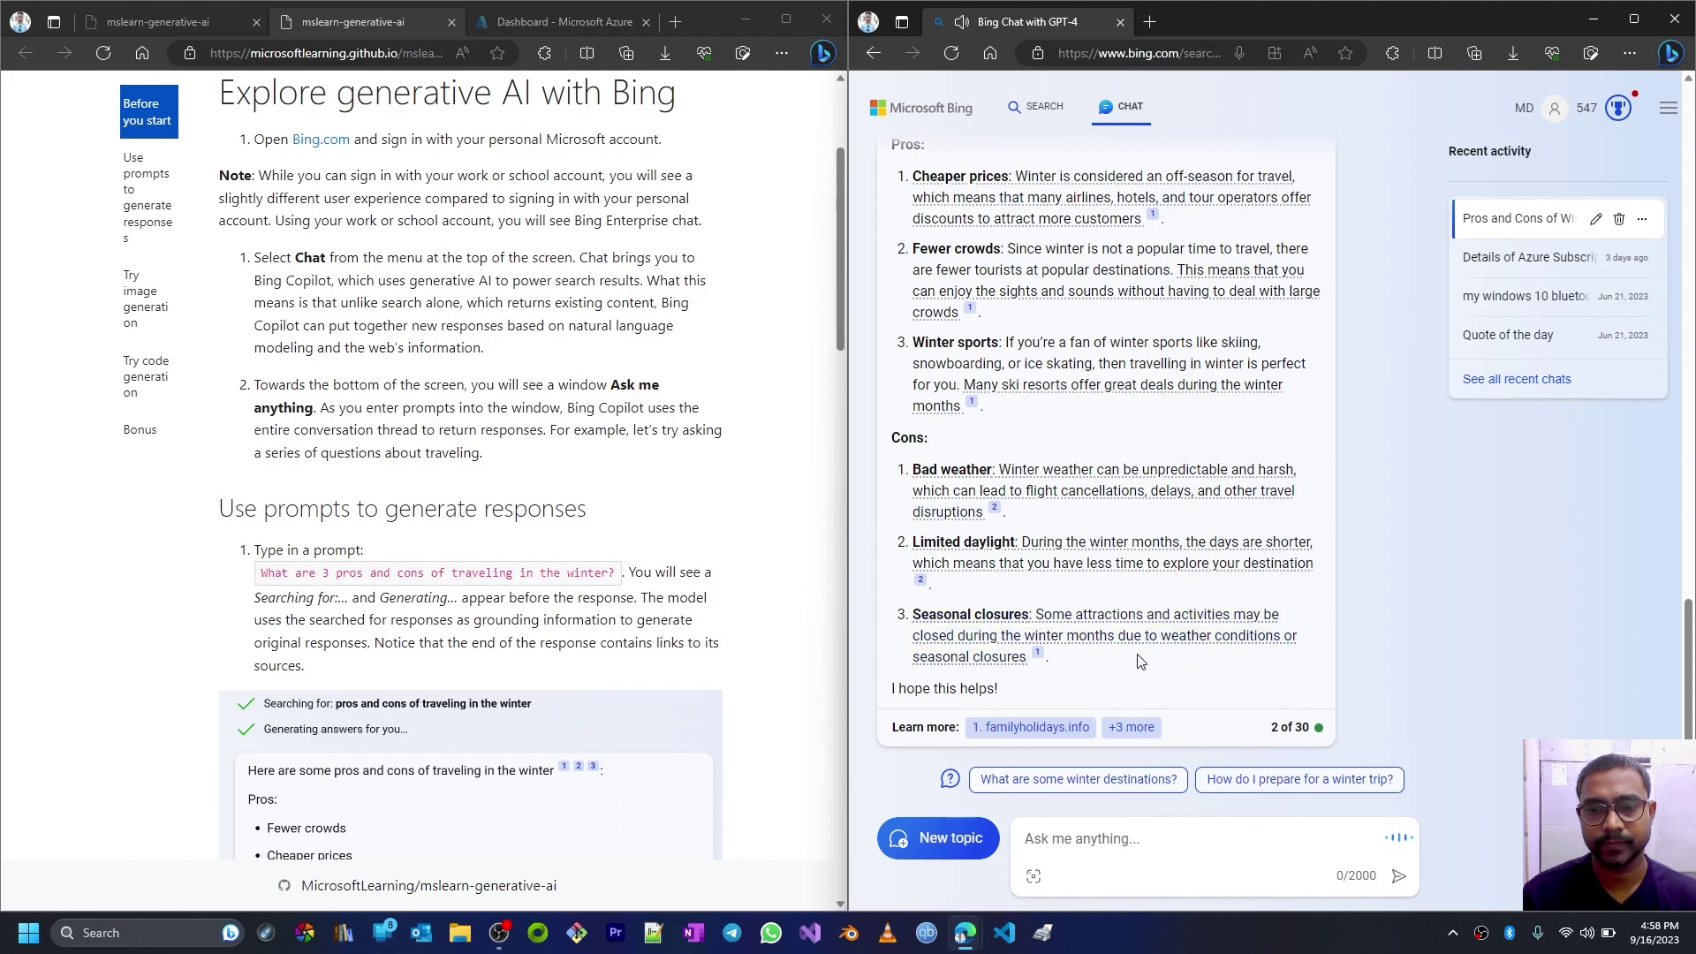
Step: Stop the spoken readout and scroll through the winter-travel pros, cons and citations
{"action": "scroll", "coordinate": [1139, 661], "scroll_direction": "up", "scroll_amount": 3}
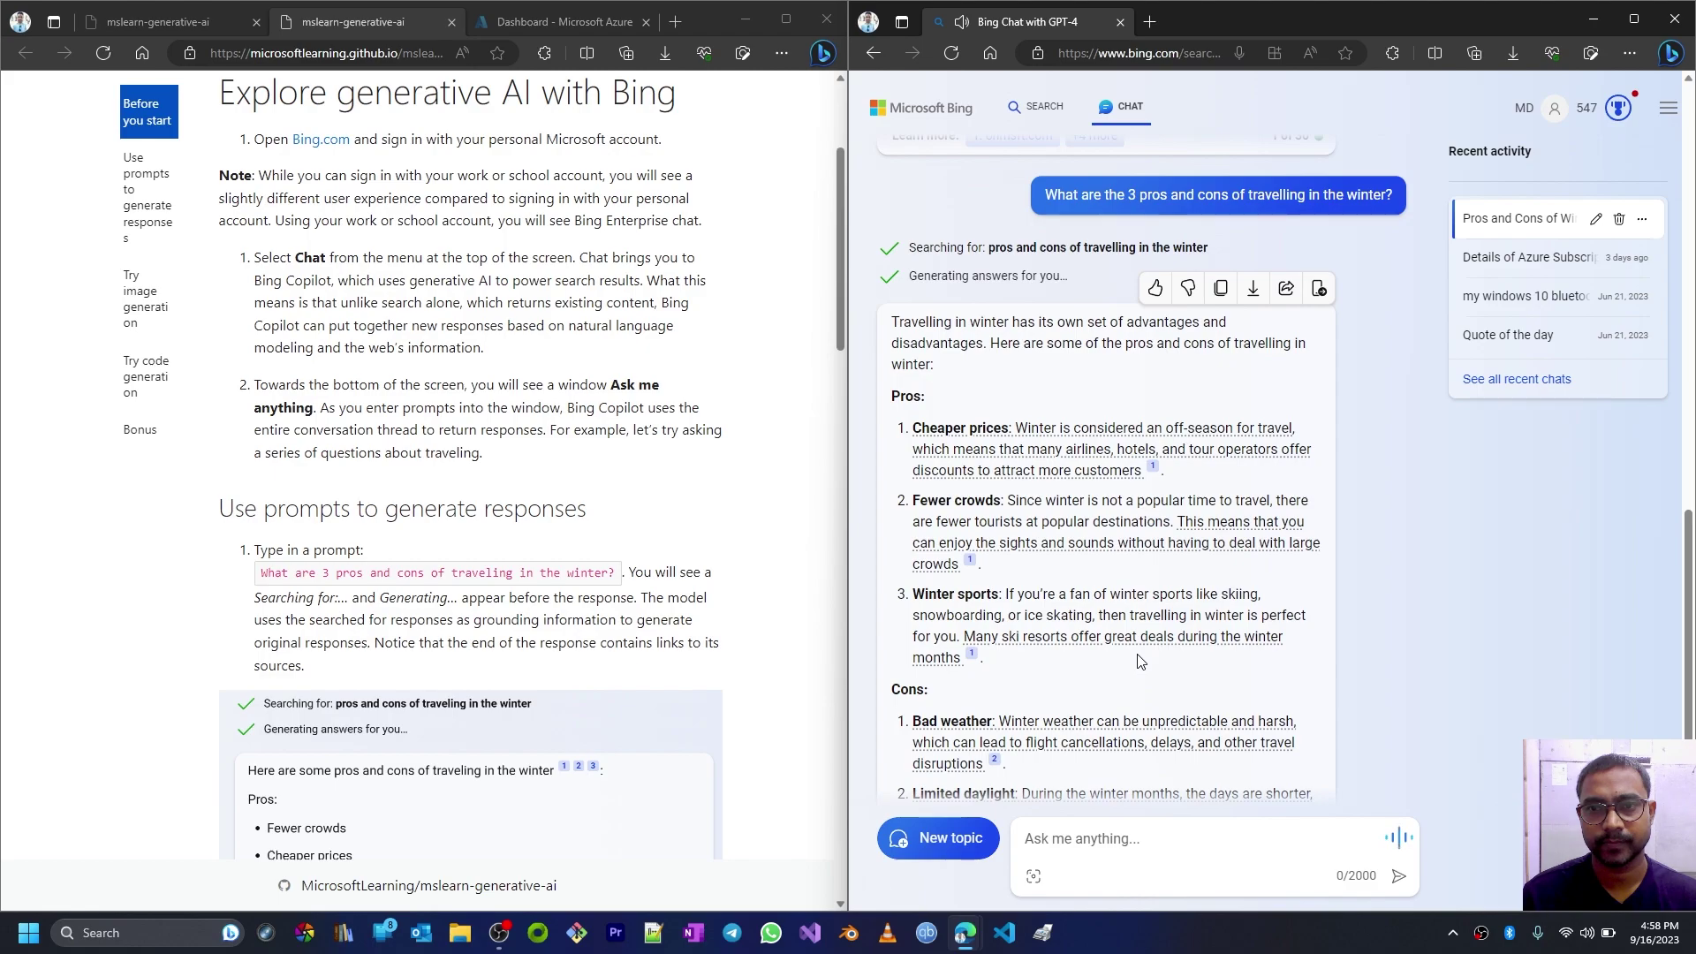
{"action": "scroll", "coordinate": [1139, 661], "scroll_direction": "down", "scroll_amount": 3}
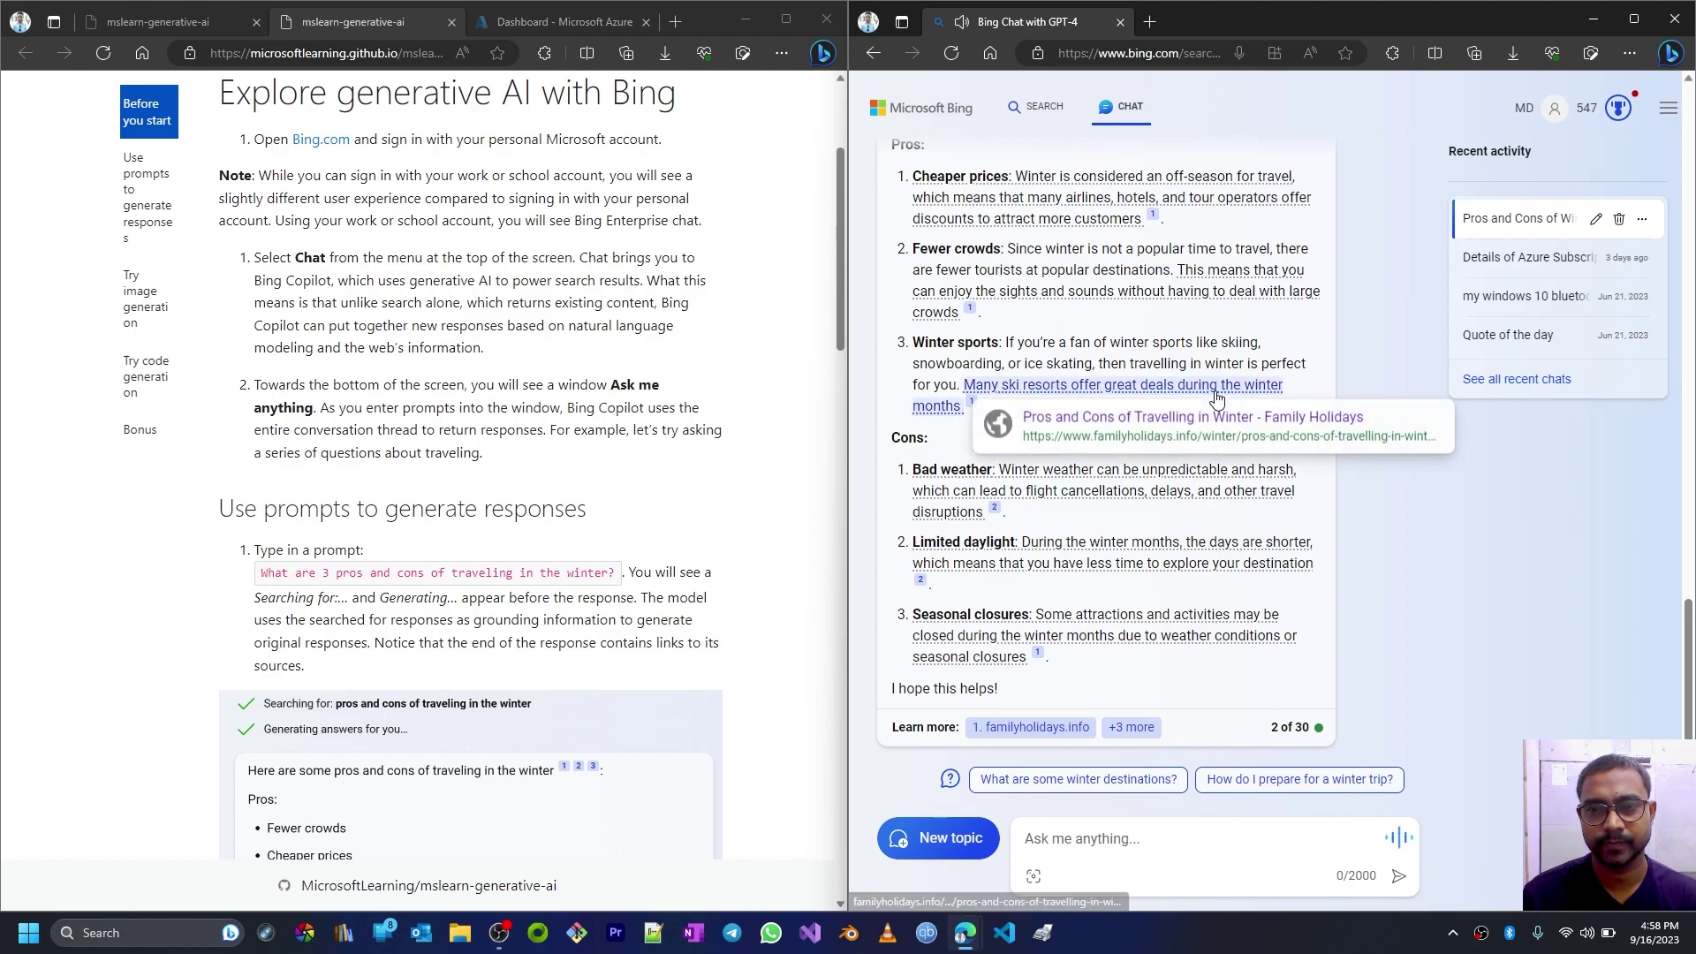
{"action": "mouse_move", "coordinate": [932, 502]}
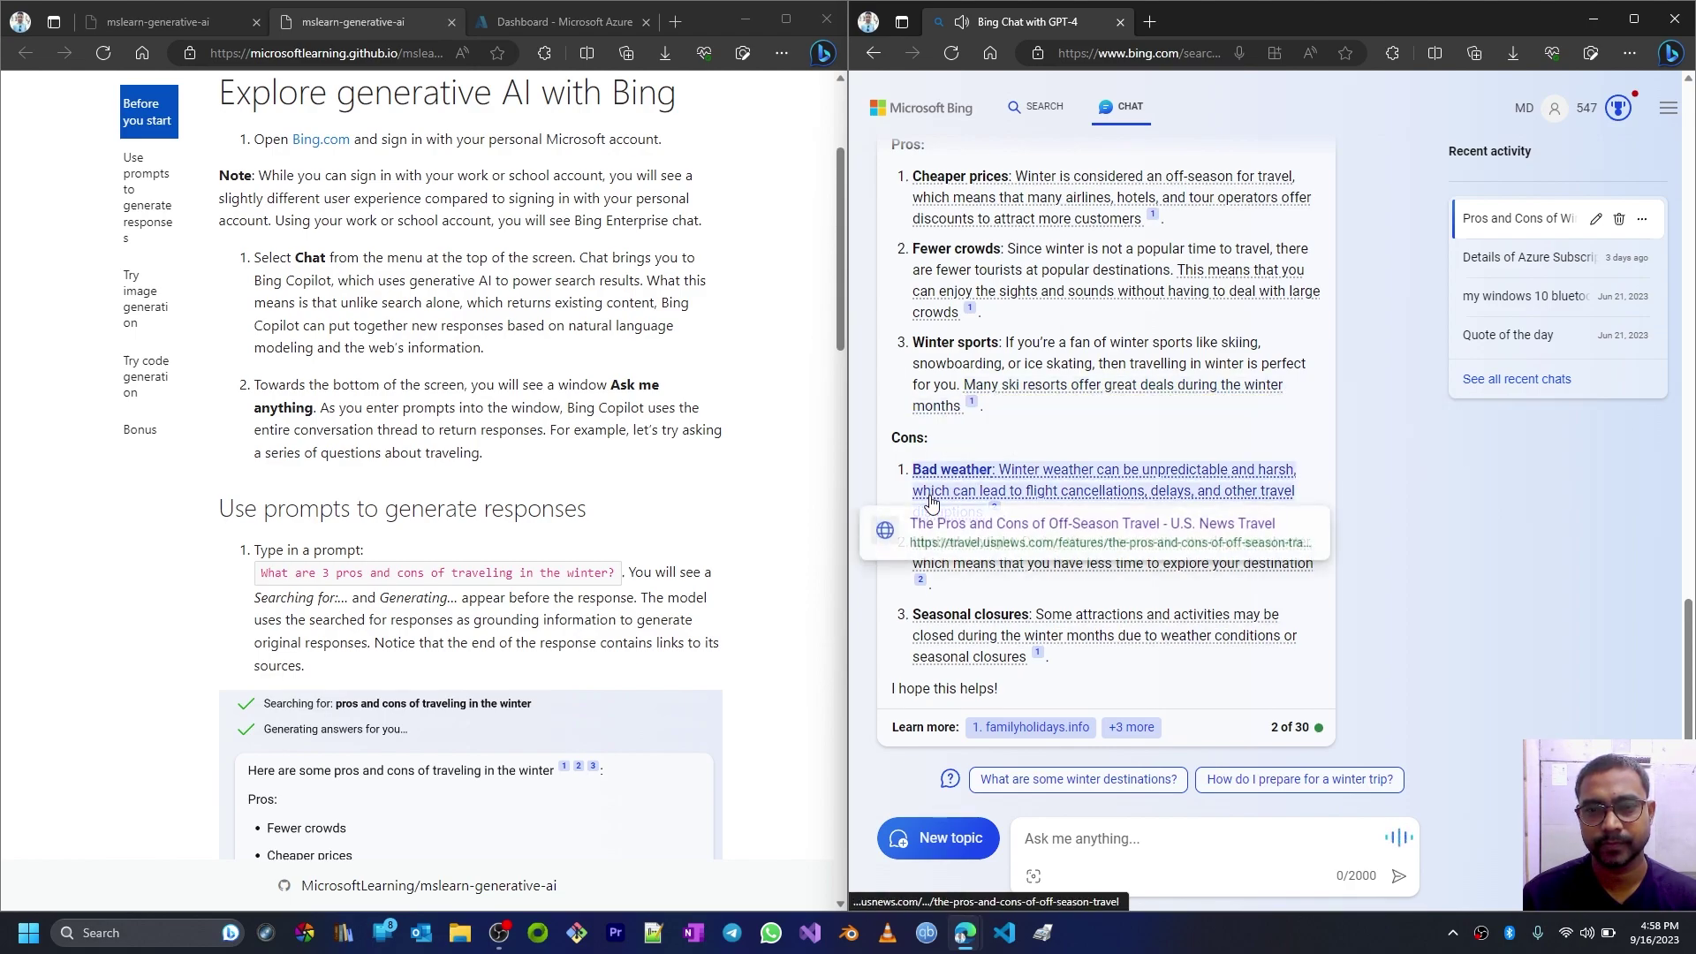
{"action": "left_click", "coordinate": [1398, 842]}
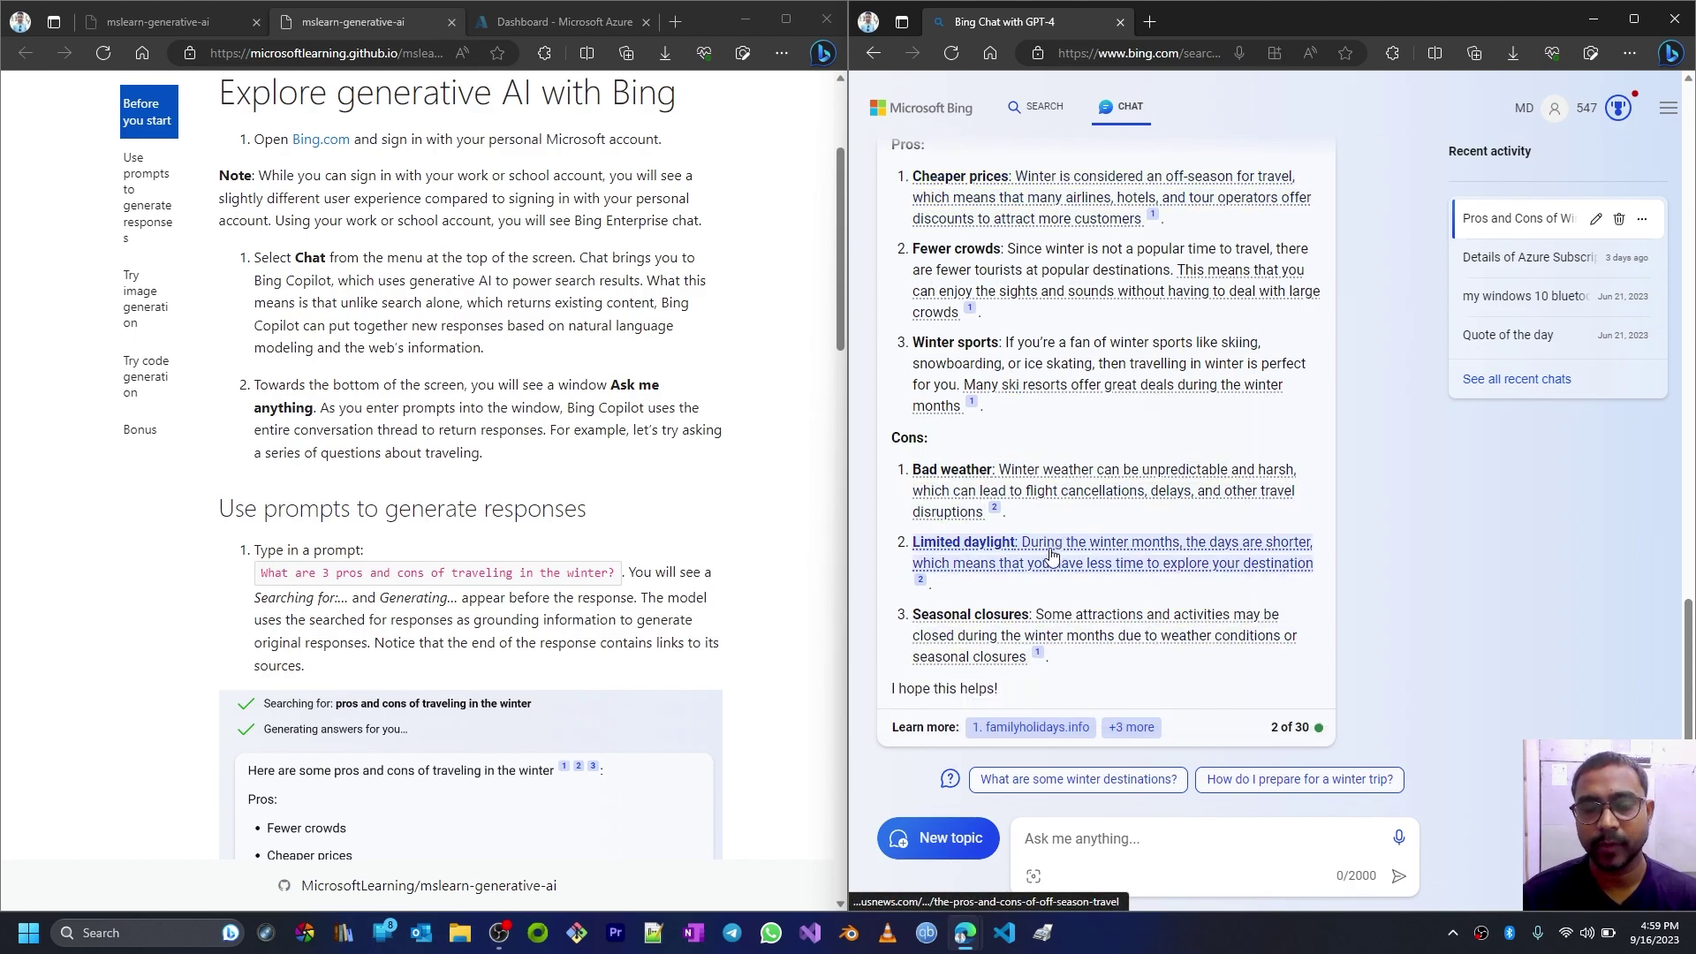
{"action": "mouse_move", "coordinate": [1059, 572]}
{"action": "scroll", "coordinate": [898, 416], "scroll_direction": "up", "scroll_amount": 3}
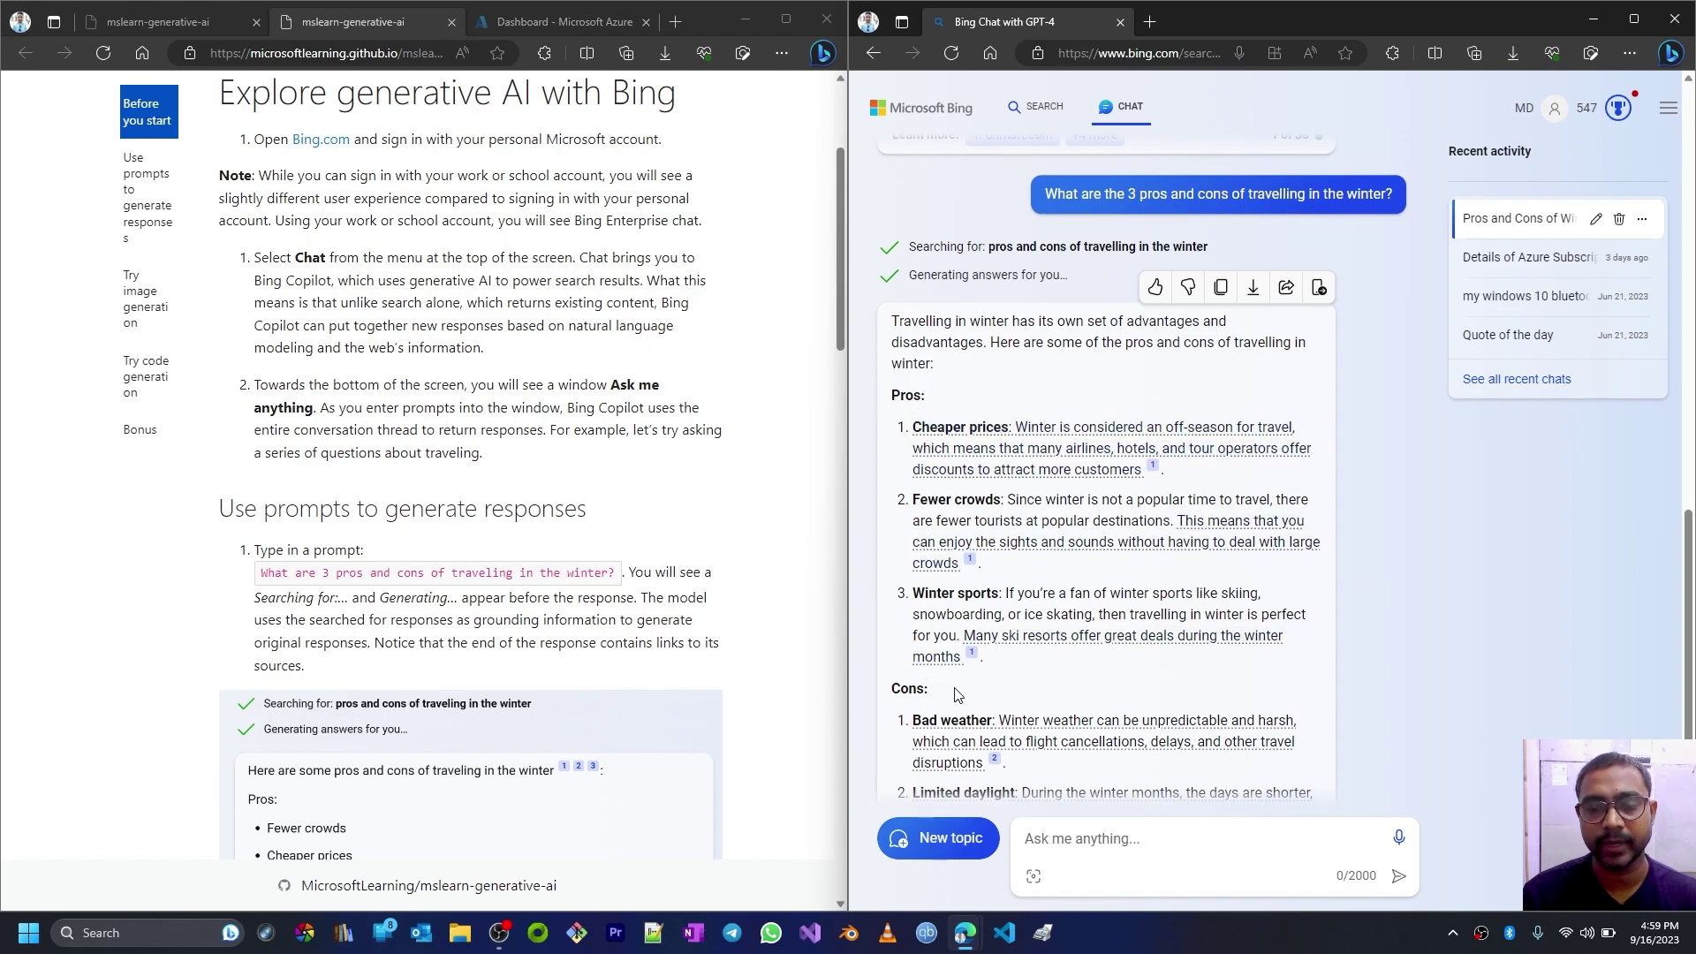
{"action": "scroll", "coordinate": [899, 399], "scroll_direction": "down", "scroll_amount": 3}
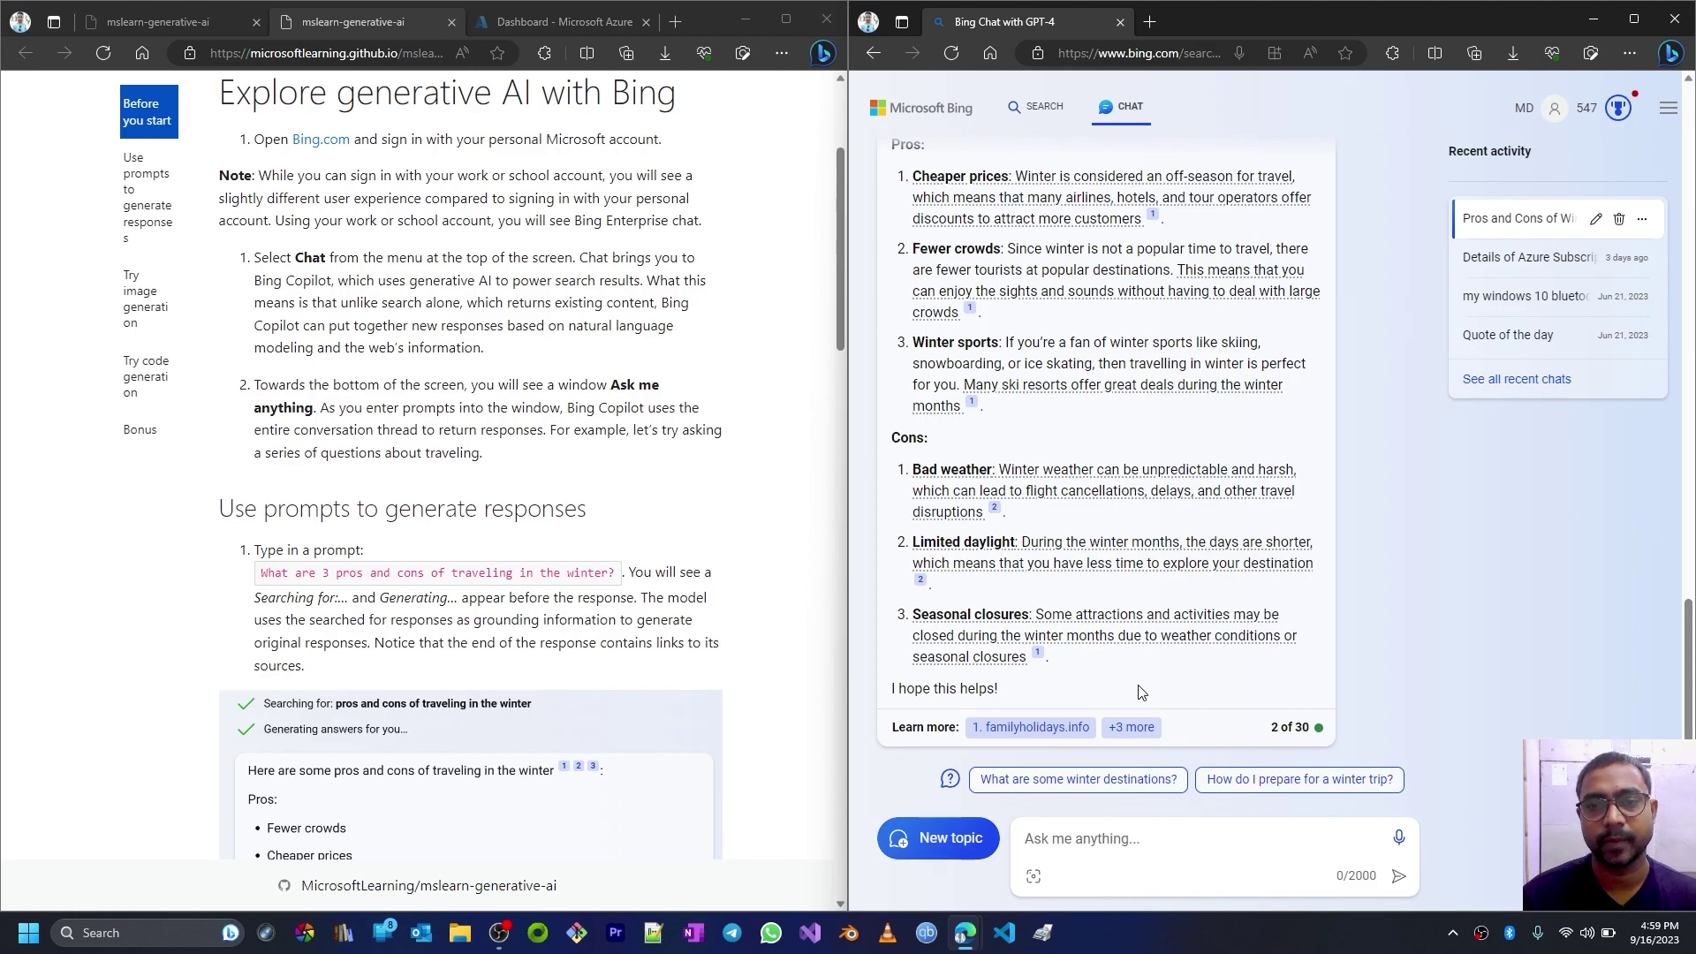
{"action": "scroll", "coordinate": [1138, 687], "scroll_direction": "up", "scroll_amount": 2}
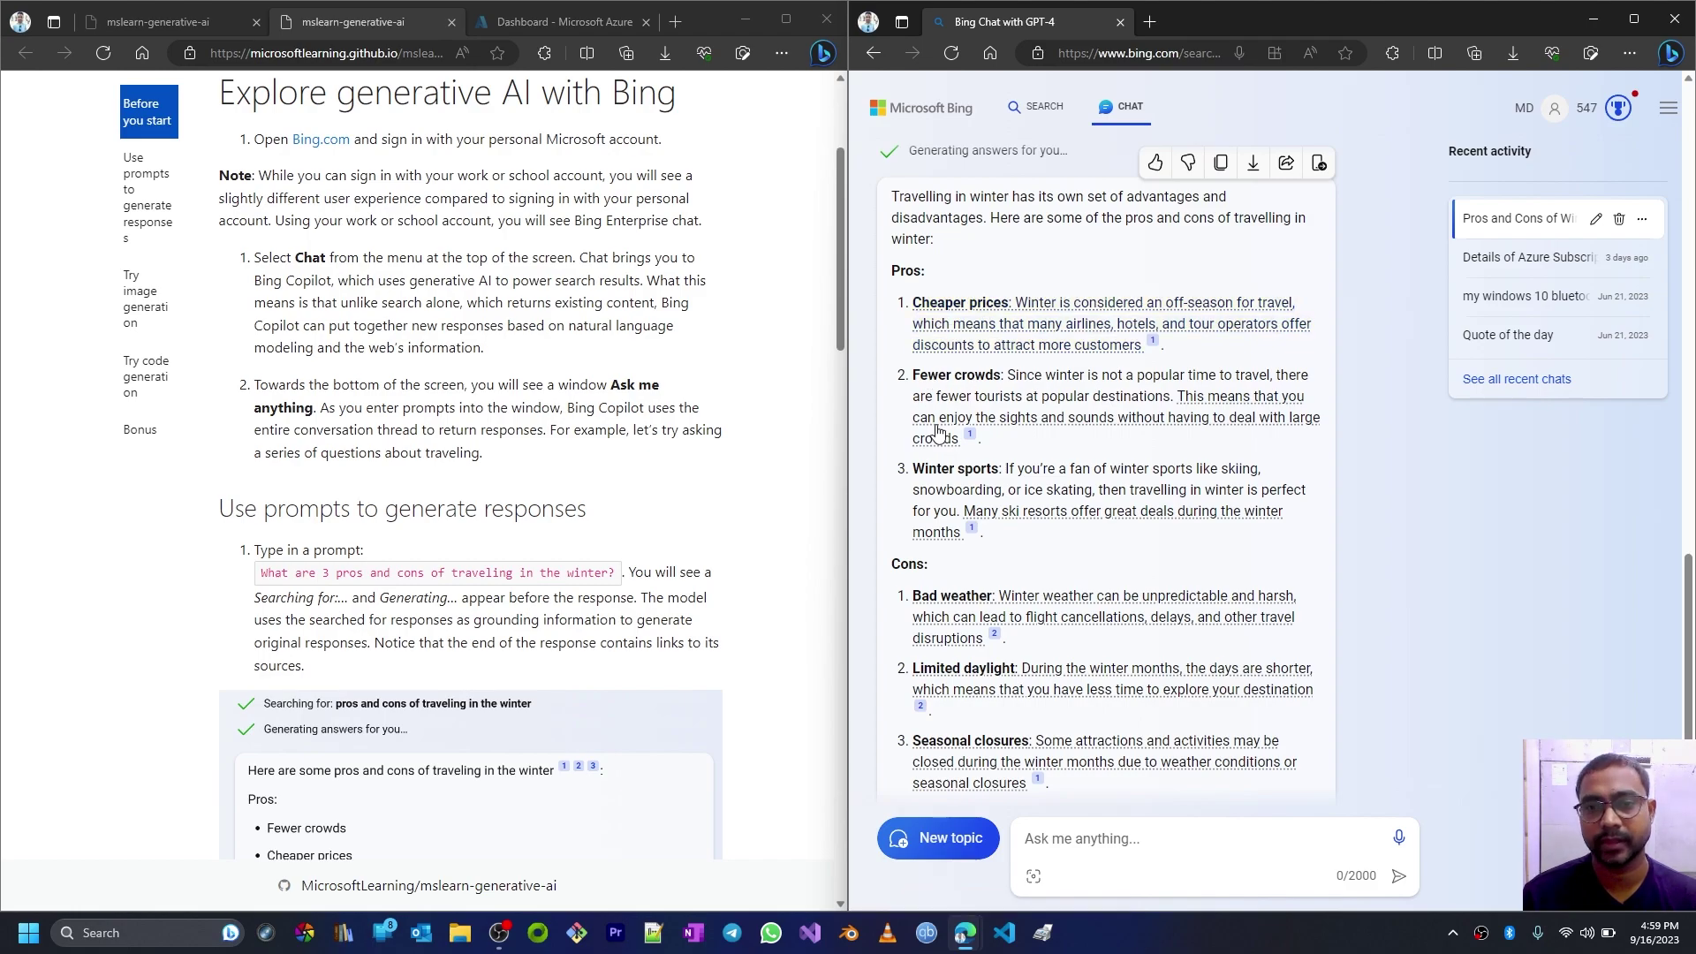
Step: Copy the lab prompt 'Find me 3 more pros' and send it to Bing Chat
{"action": "scroll", "coordinate": [1514, 664], "scroll_direction": "down", "scroll_amount": 1}
{"action": "scroll", "coordinate": [1513, 665], "scroll_direction": "down", "scroll_amount": 1}
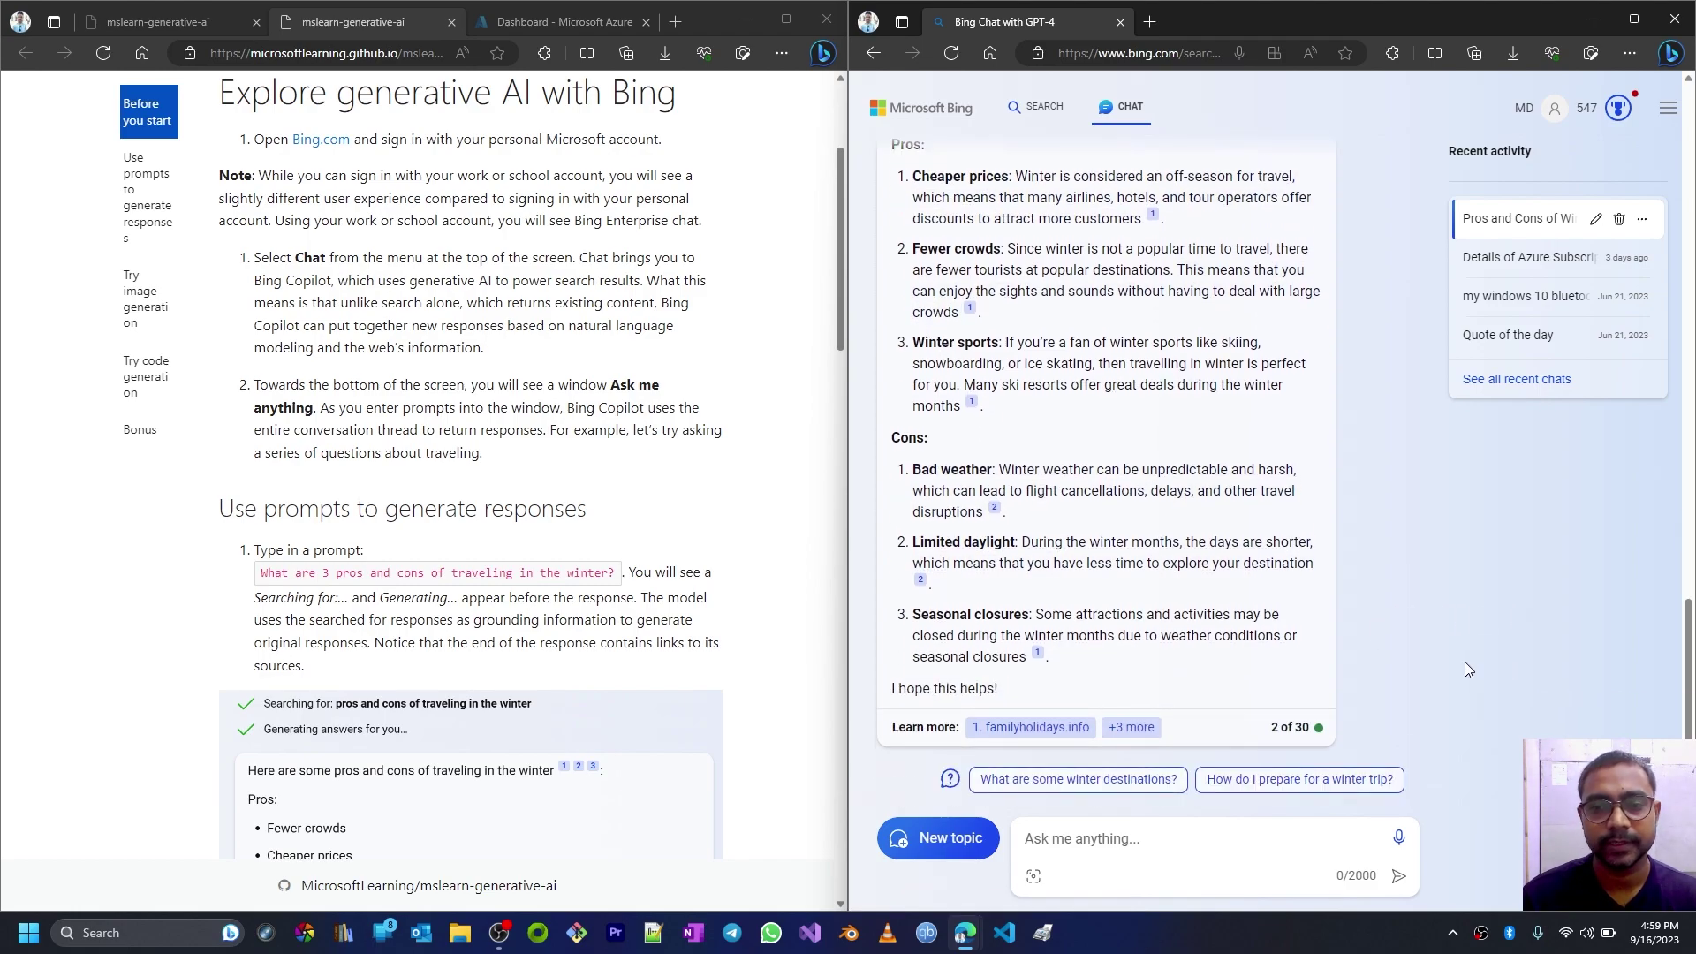
{"action": "scroll", "coordinate": [503, 648], "scroll_direction": "down", "scroll_amount": 3}
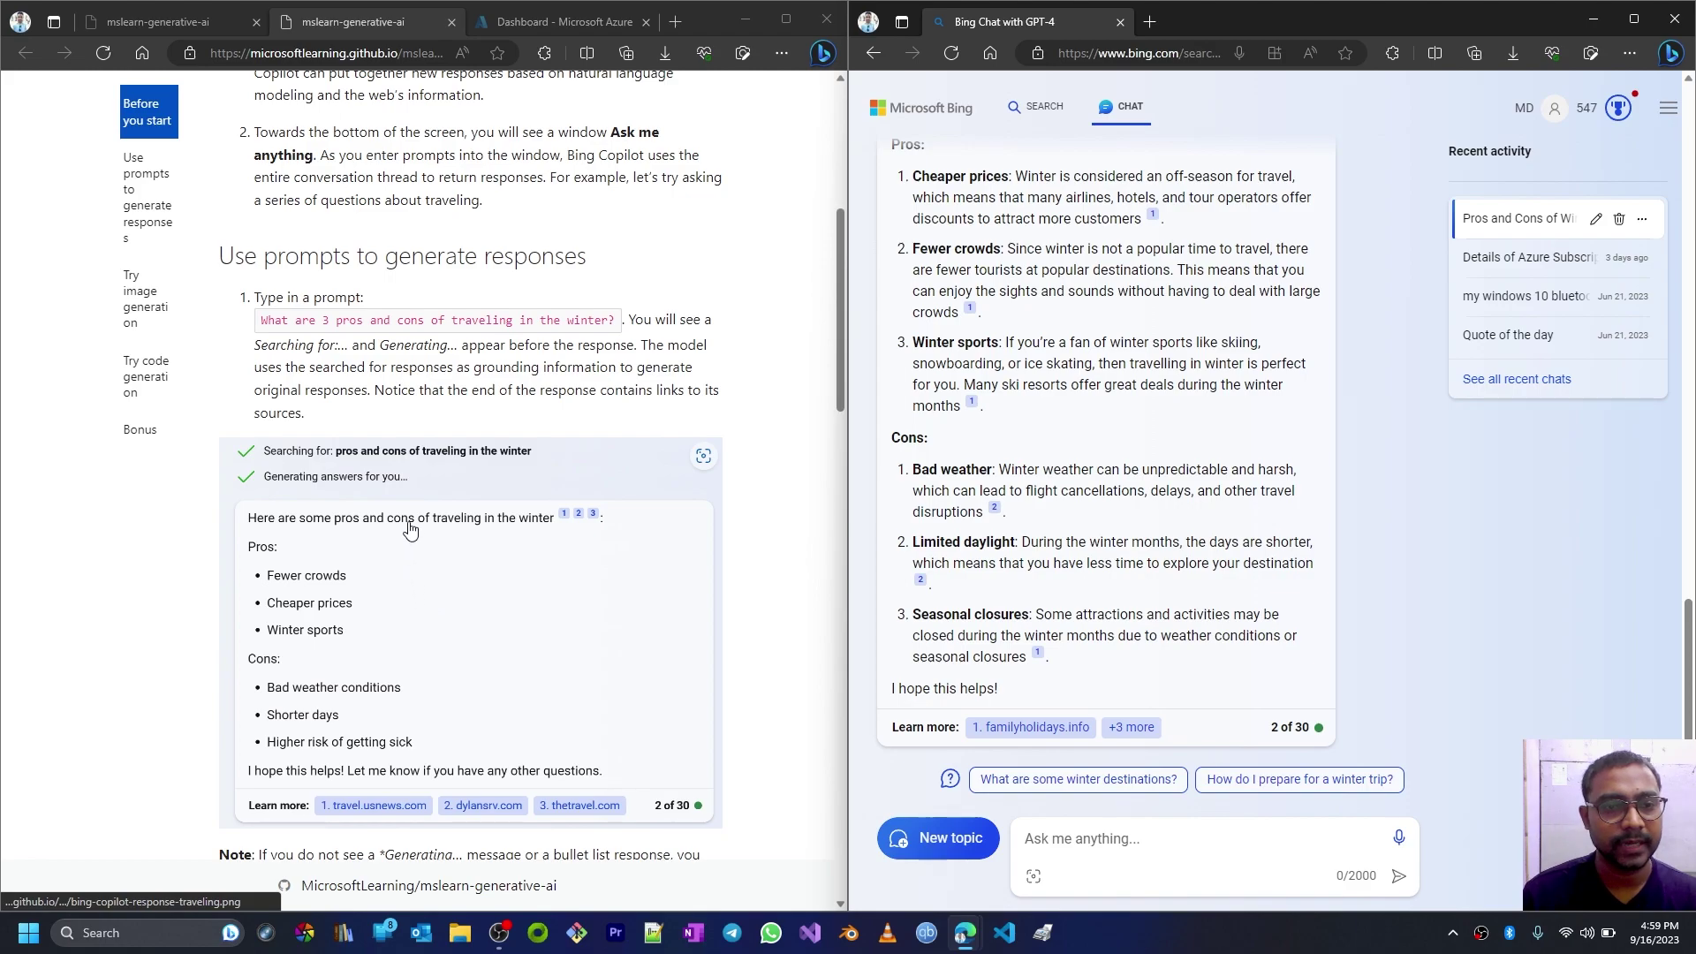
{"action": "scroll", "coordinate": [524, 514], "scroll_direction": "down", "scroll_amount": 3}
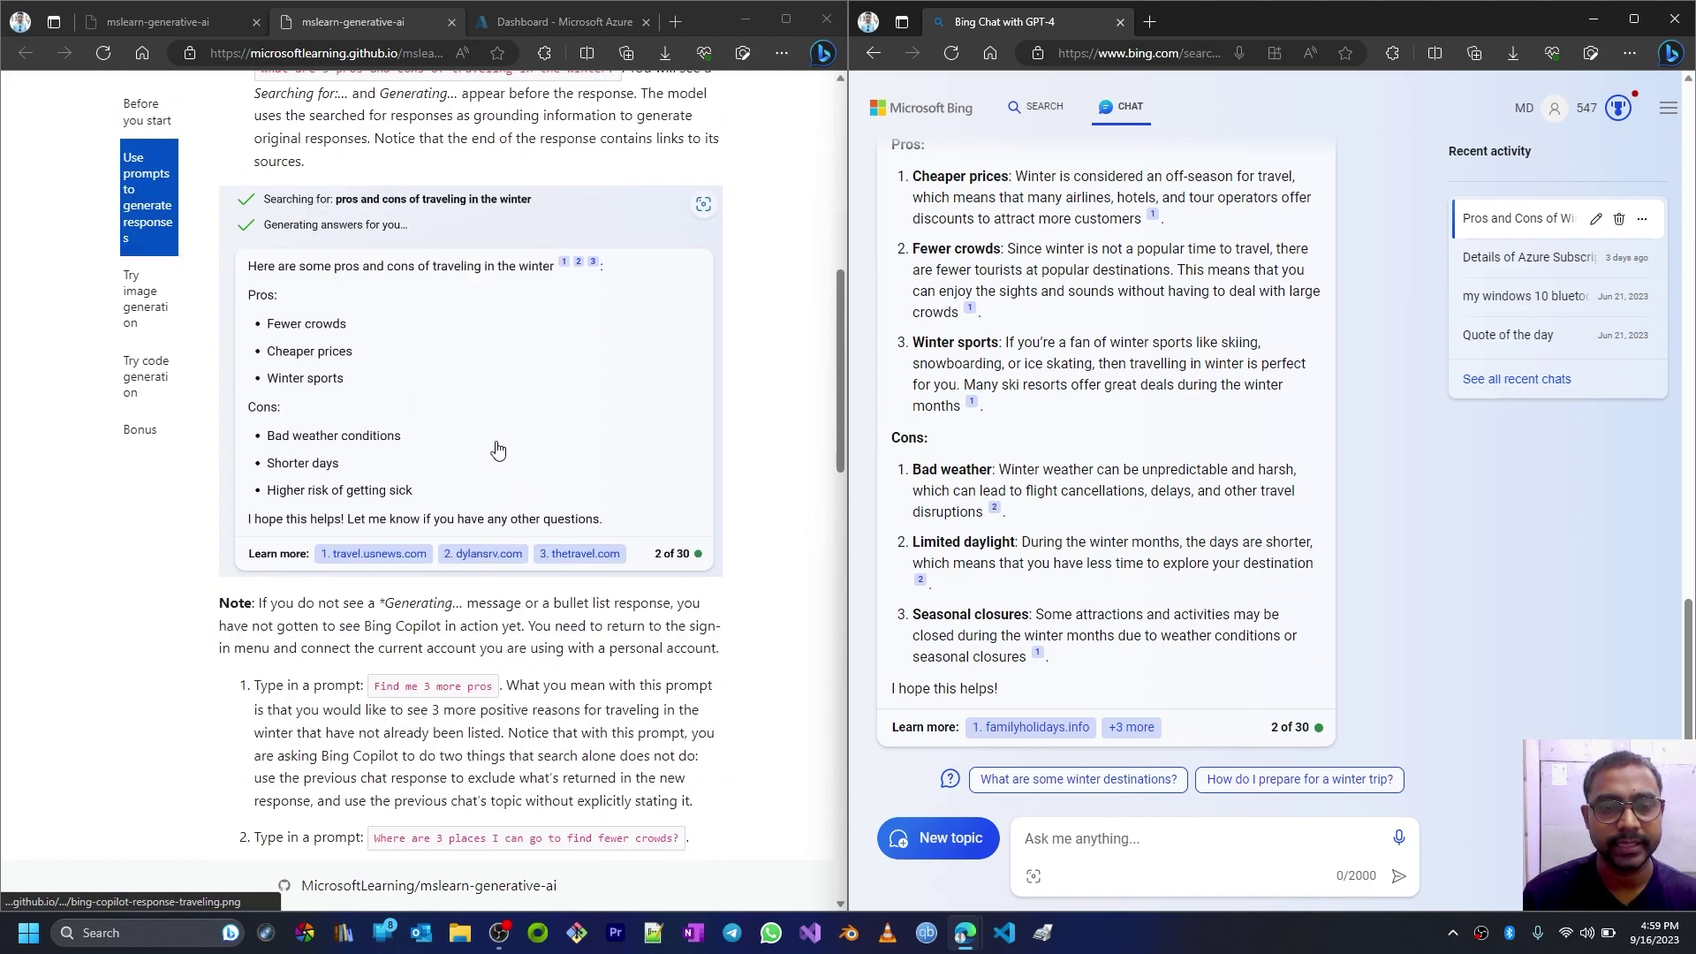
{"action": "scroll", "coordinate": [451, 530], "scroll_direction": "down", "scroll_amount": 3}
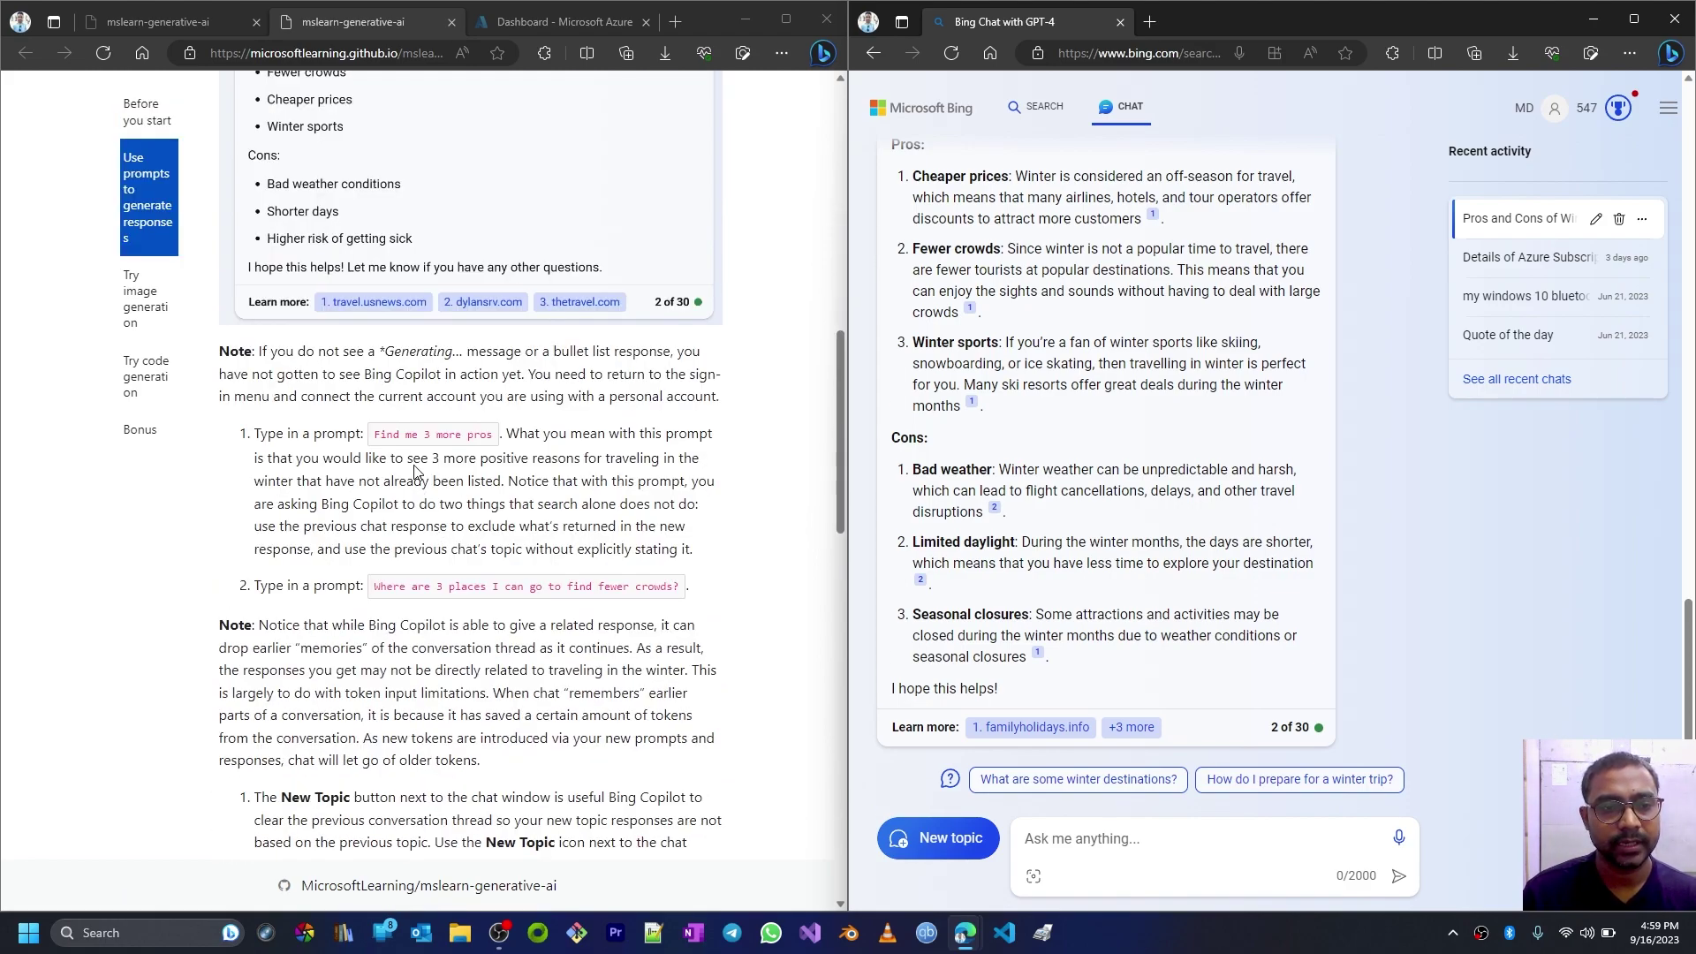
{"action": "left_click_drag", "start_coordinate": [382, 435], "coordinate": [495, 436]}
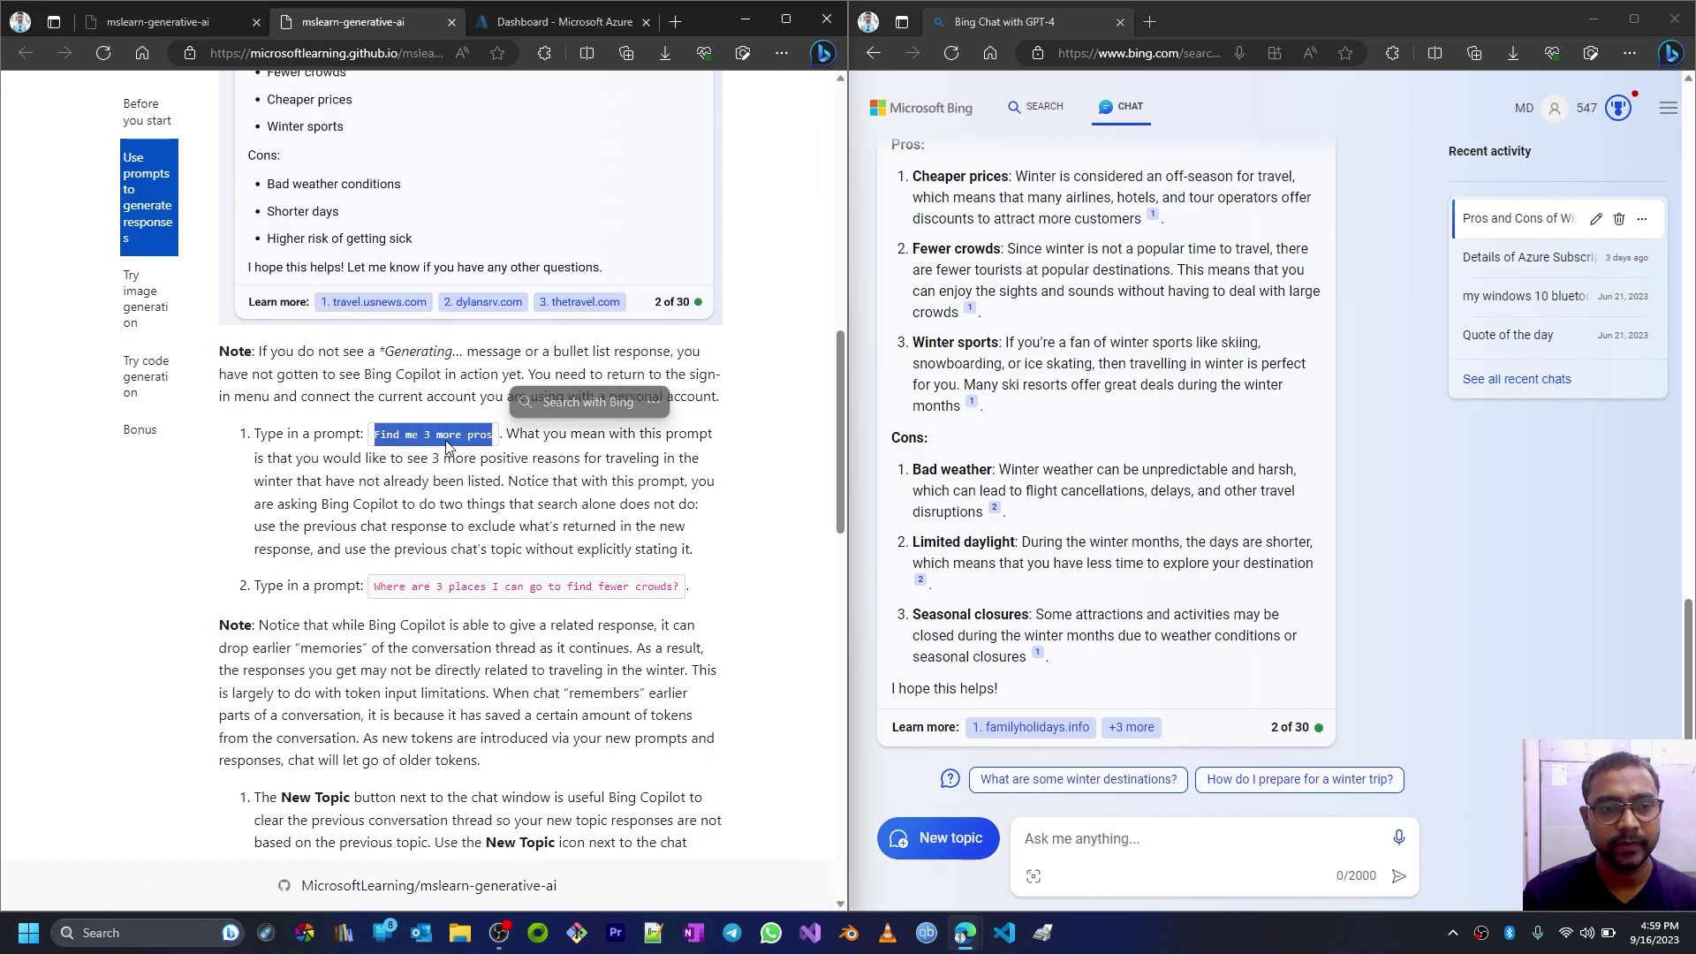
{"action": "right_click", "coordinate": [447, 447]}
{"action": "left_click", "coordinate": [484, 452]}
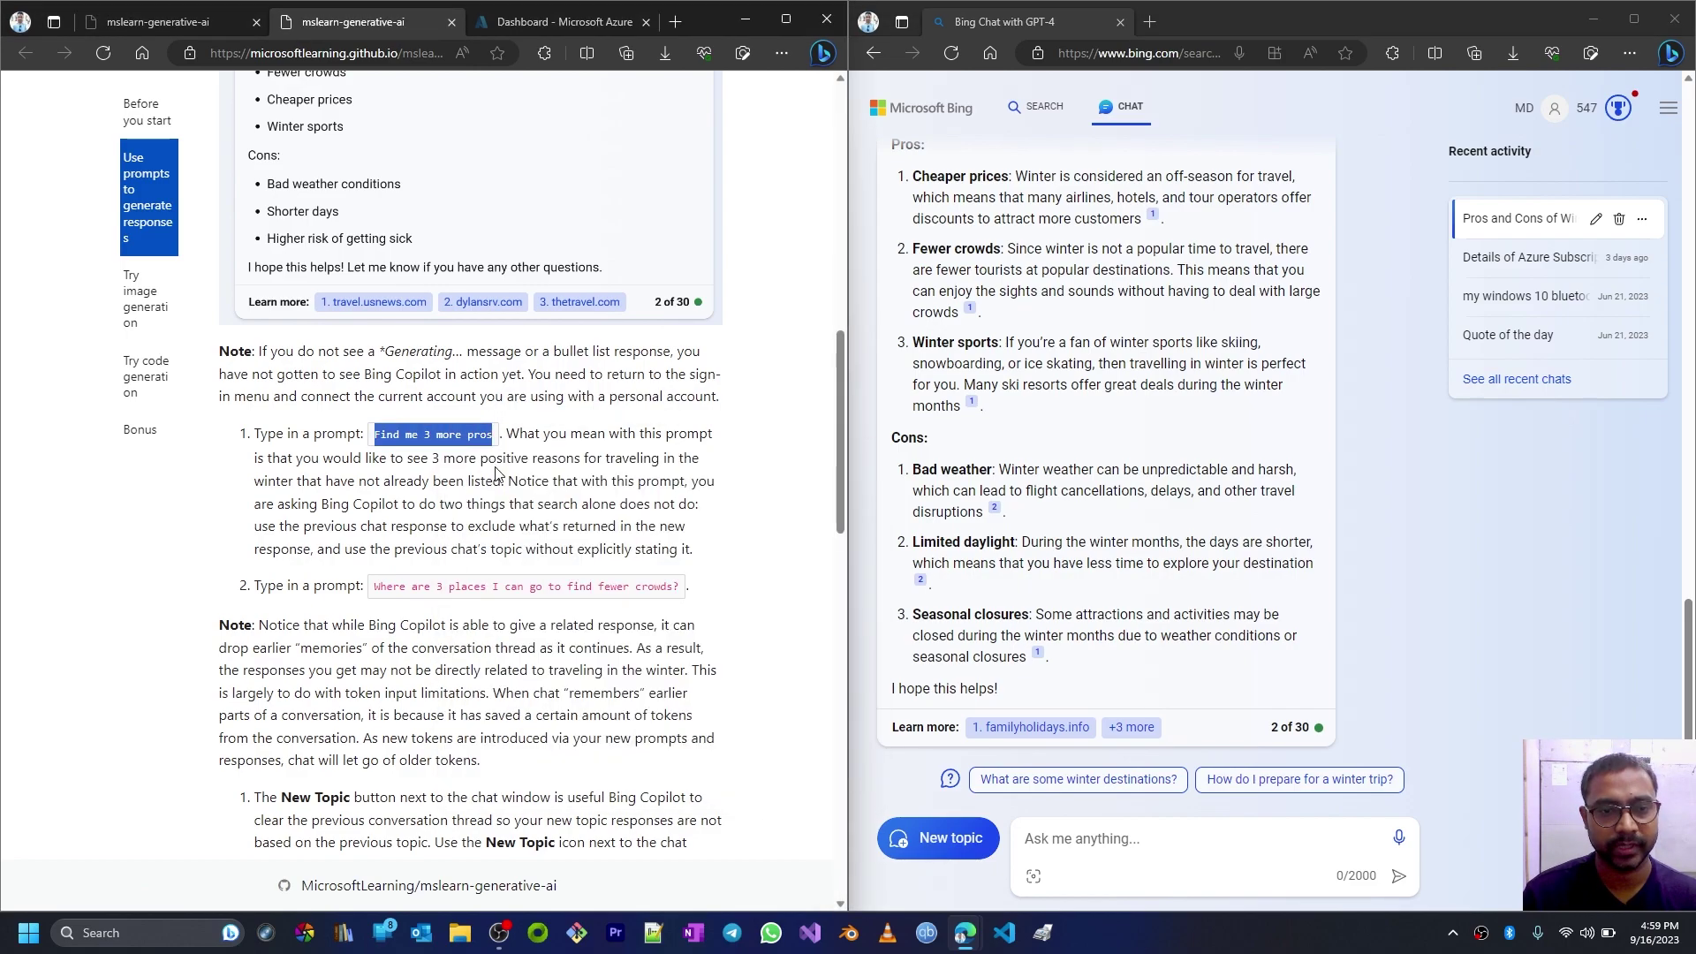
{"action": "left_click", "coordinate": [1102, 846]}
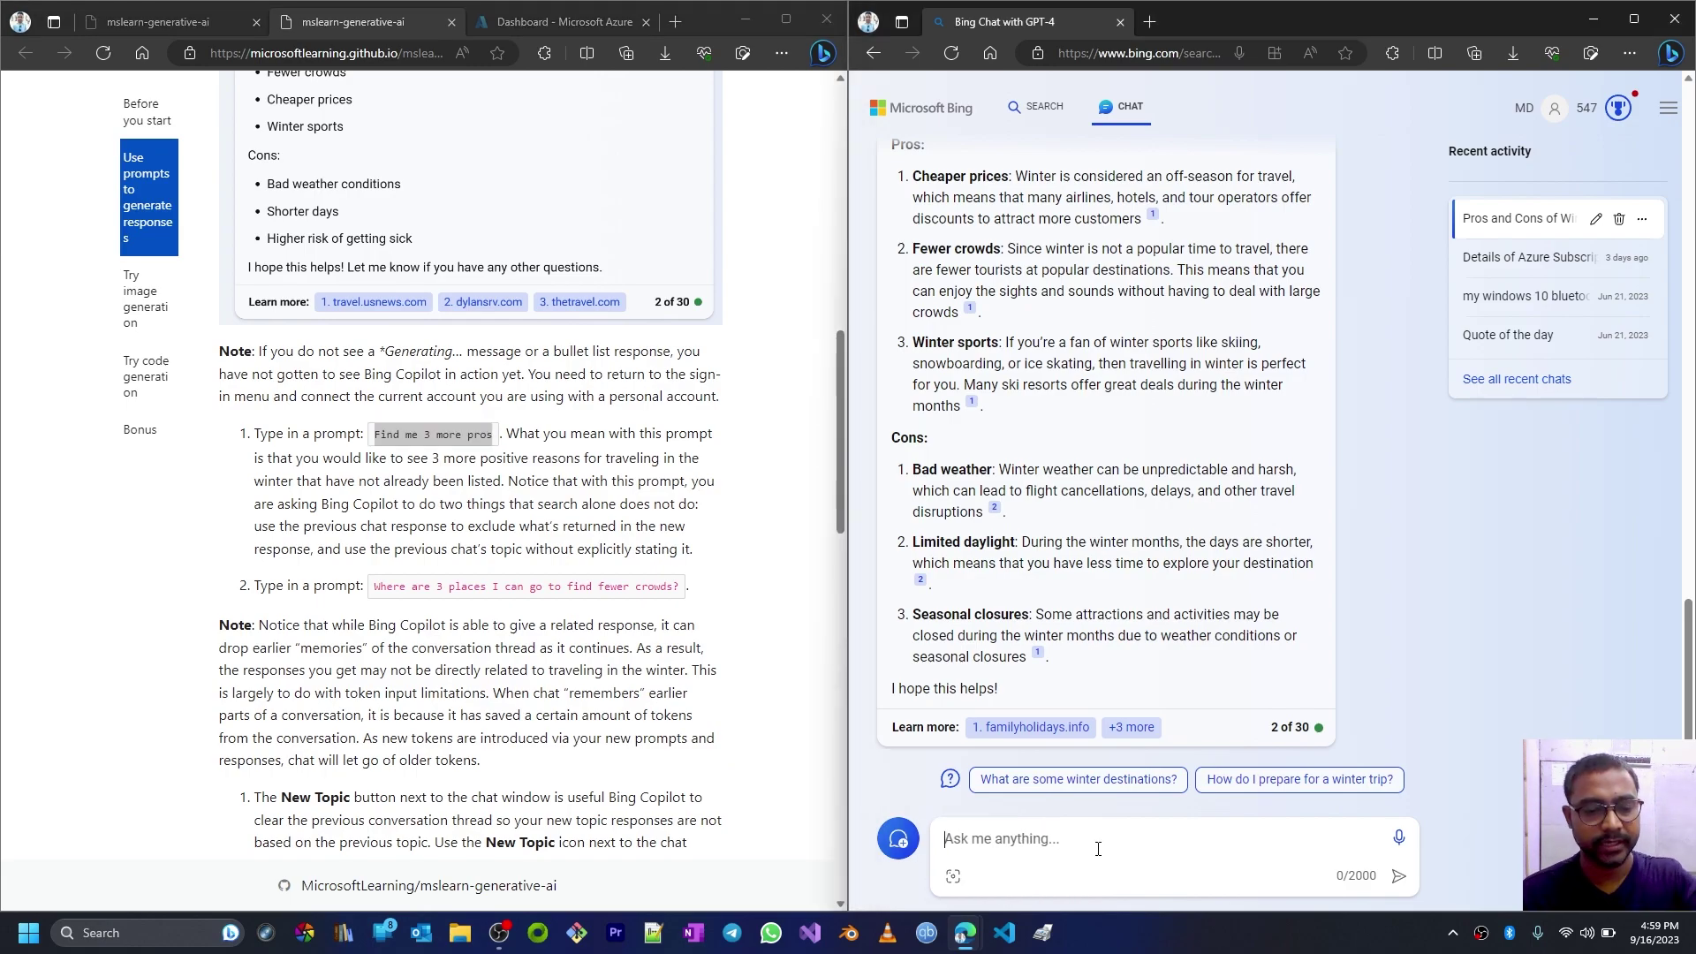
{"action": "key", "text": "ctrl+v"}
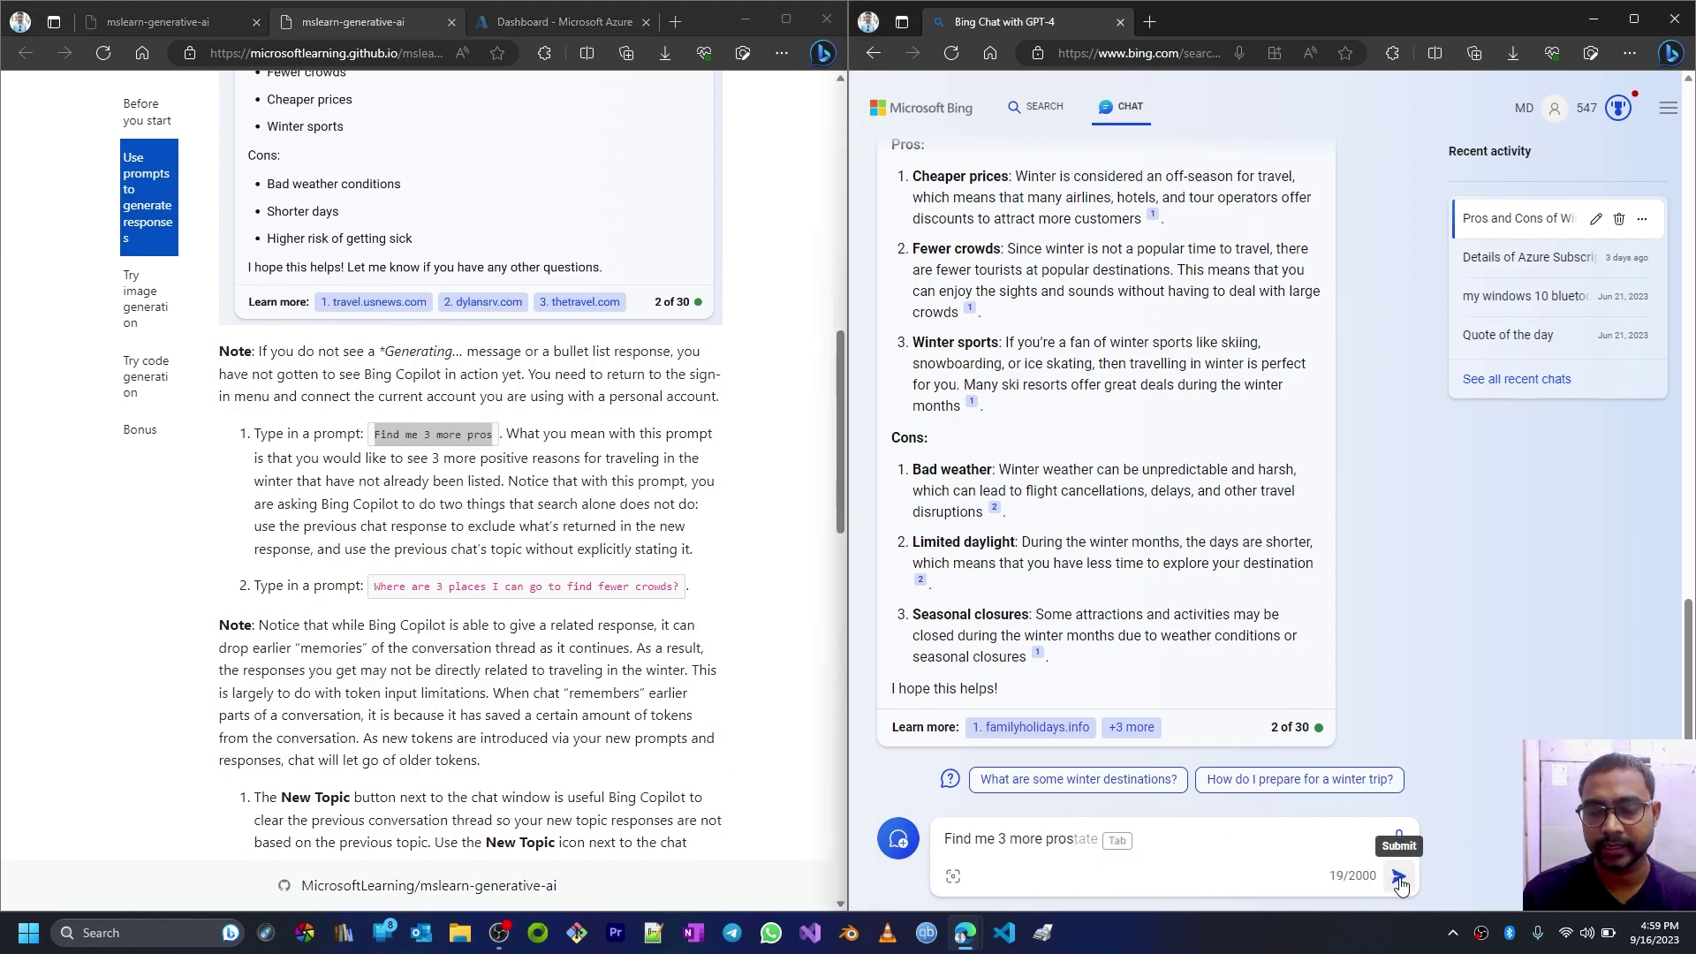
{"action": "left_click", "coordinate": [1399, 877]}
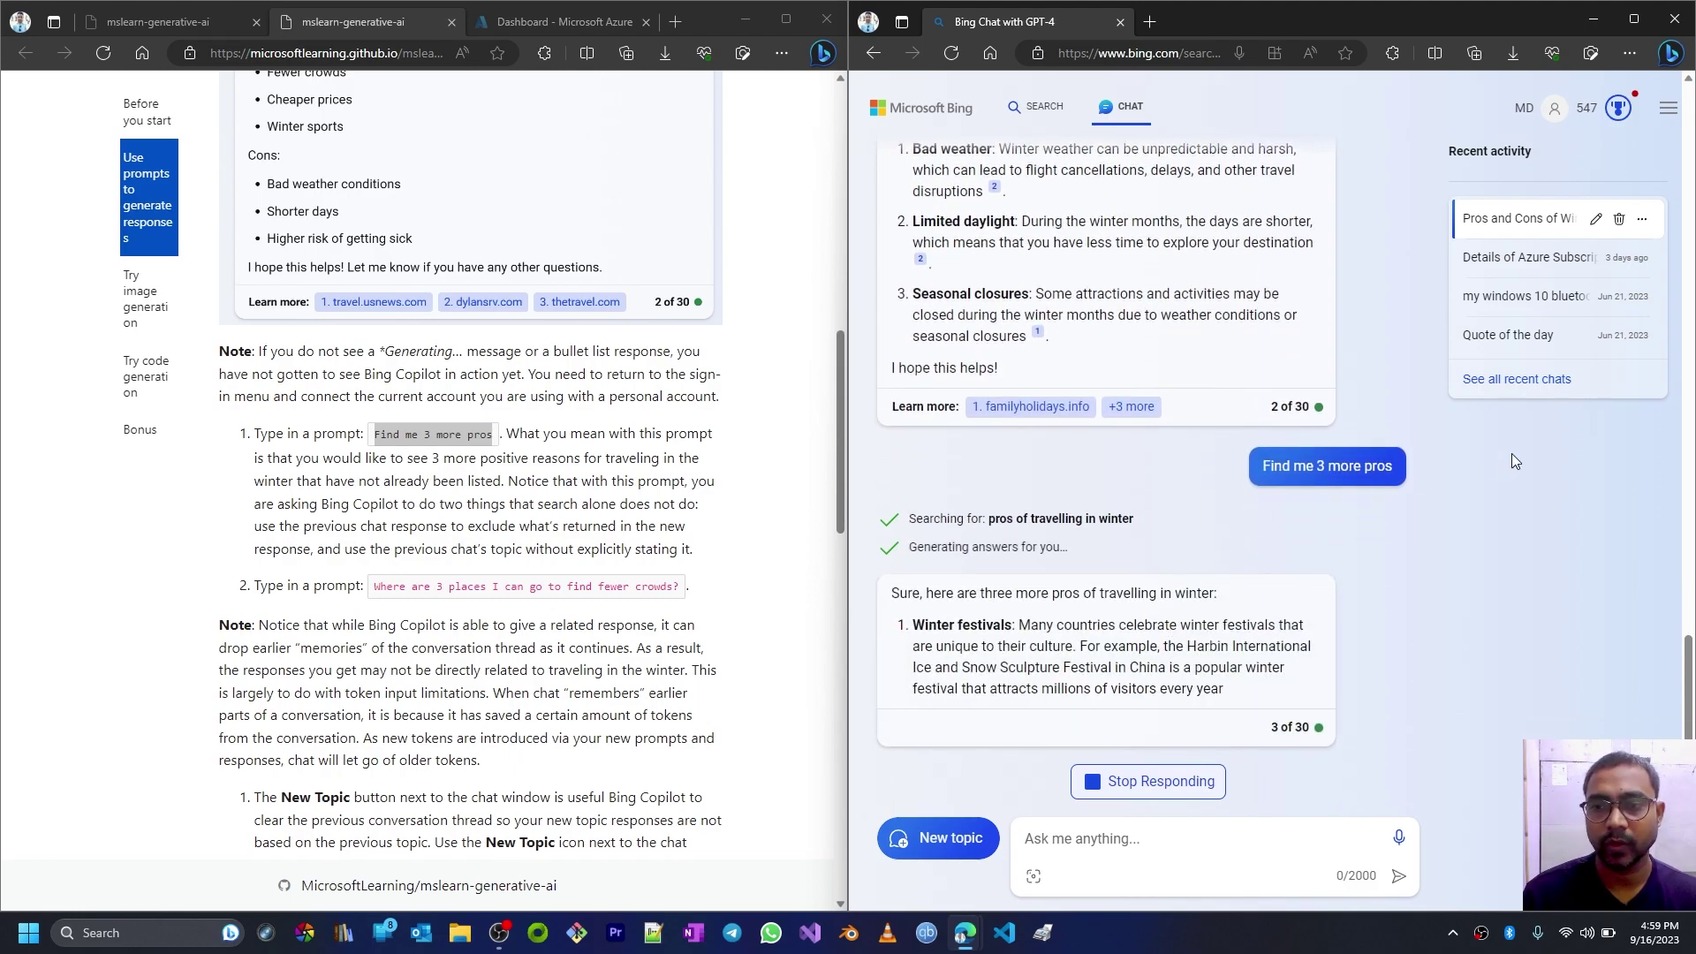
Step: Scroll through the reply listing winter festivals, winter wonderland and off-season attractions
{"action": "mouse_move", "coordinate": [1349, 481]}
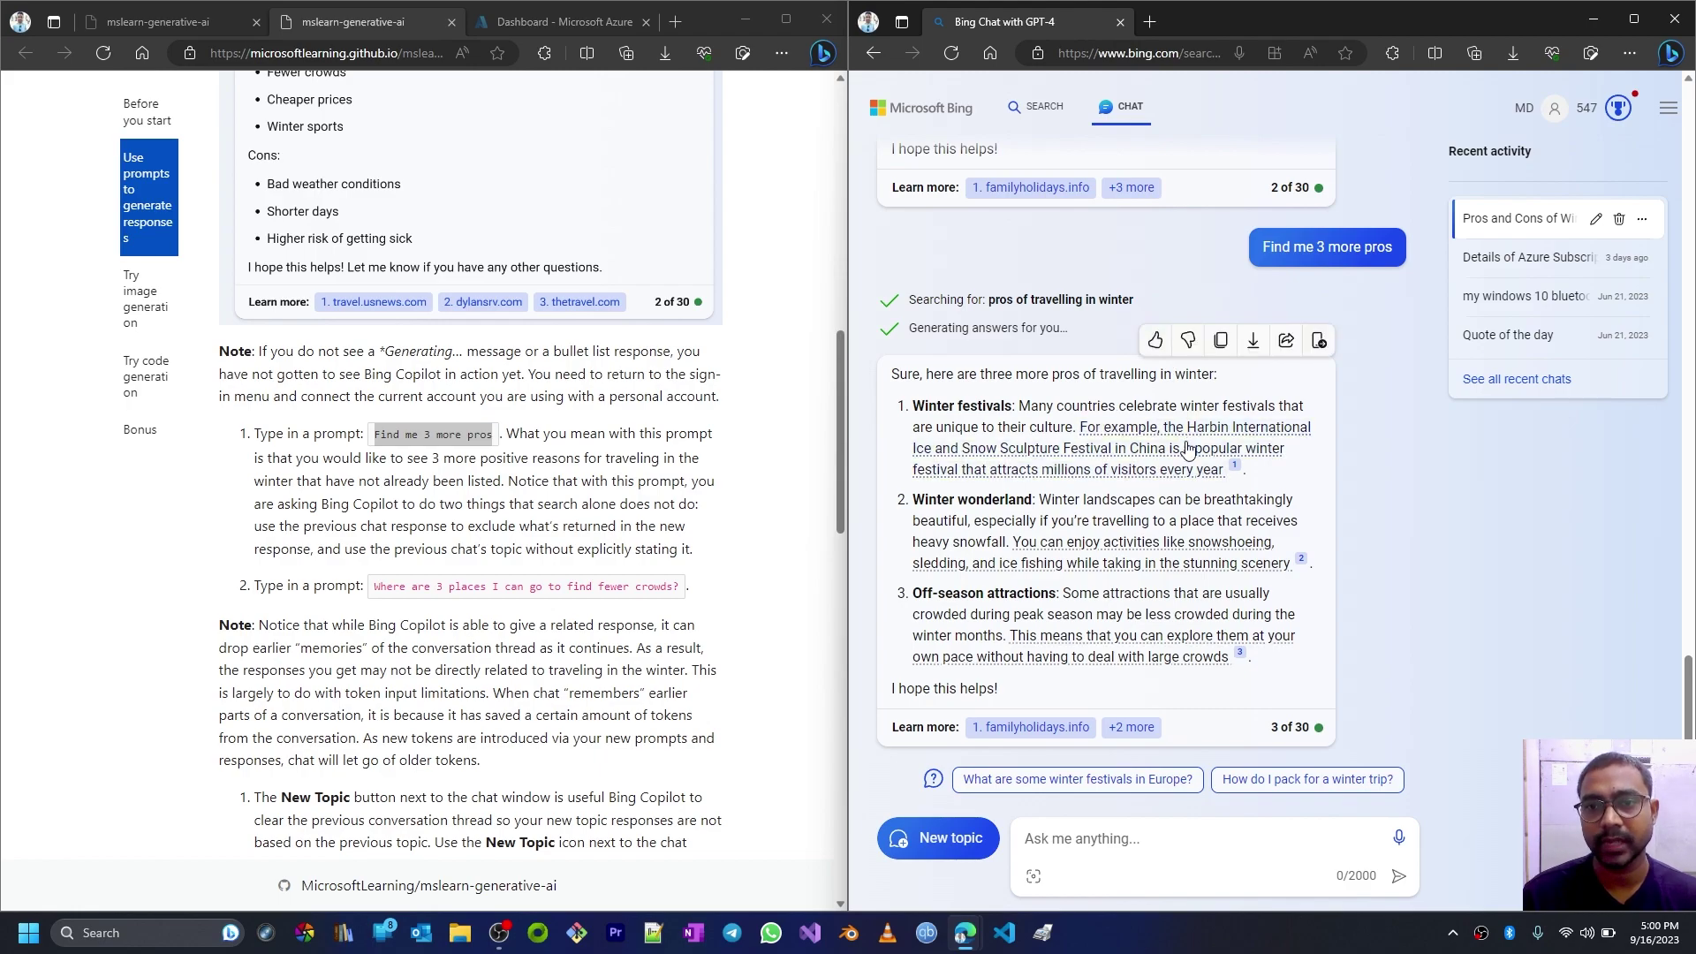
{"action": "scroll", "coordinate": [1074, 352], "scroll_direction": "up", "scroll_amount": 1}
{"action": "scroll", "coordinate": [1073, 351], "scroll_direction": "up", "scroll_amount": 8}
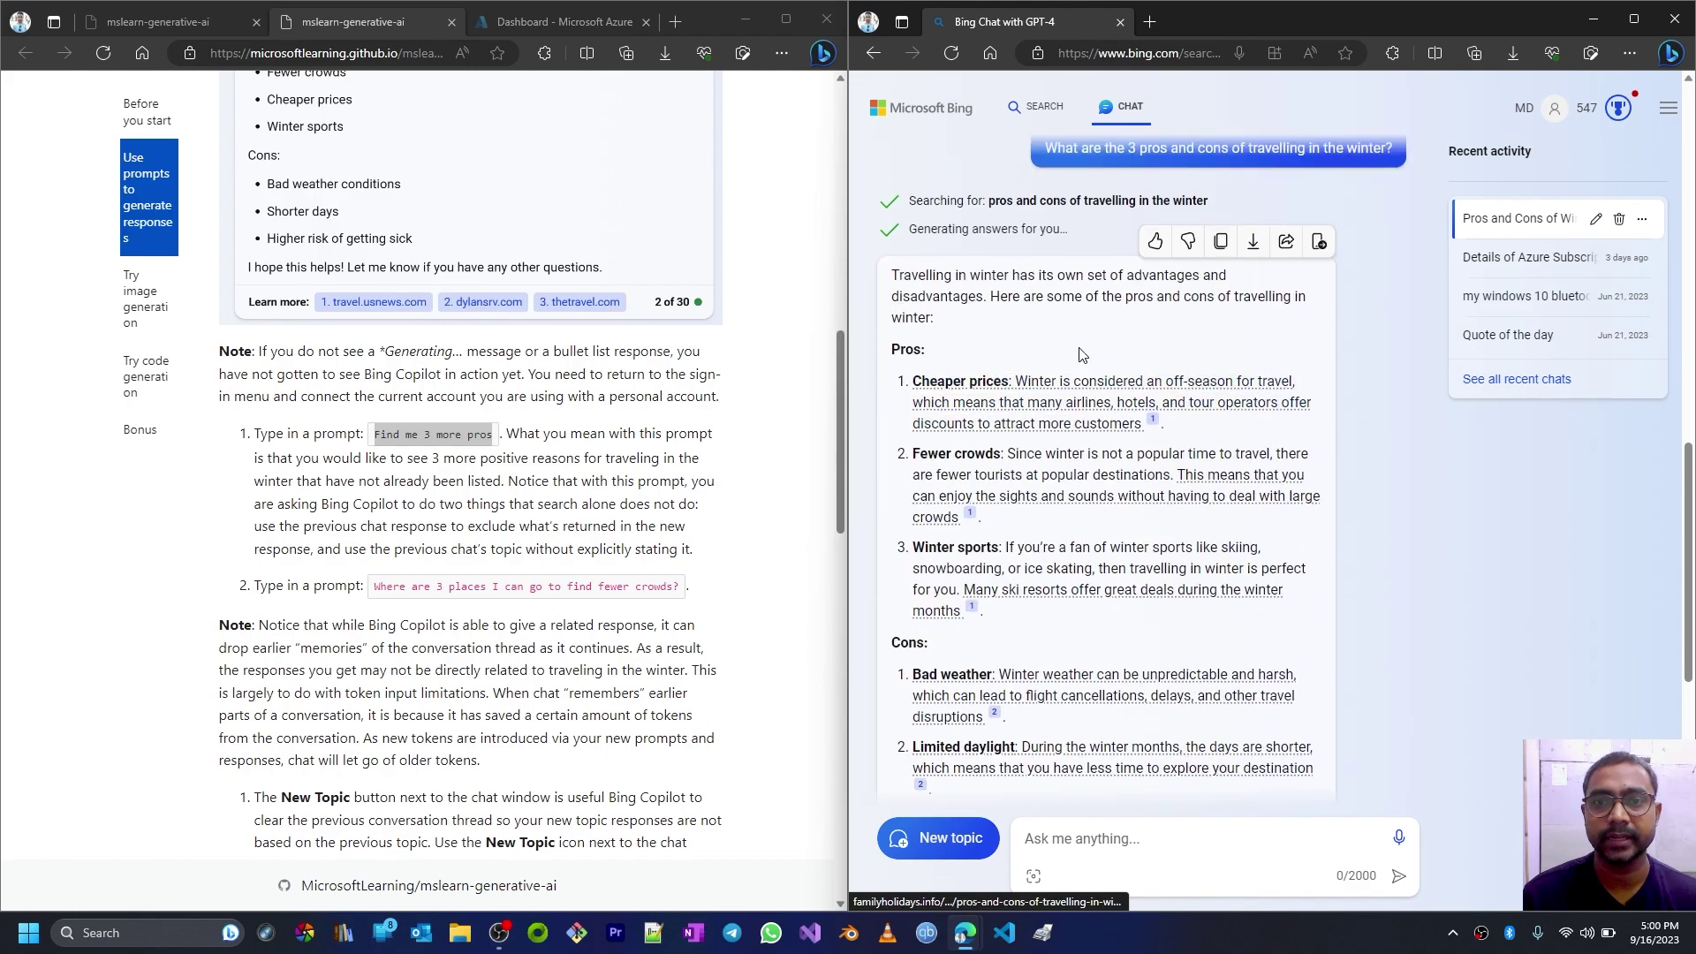
{"action": "scroll", "coordinate": [1088, 372], "scroll_direction": "down", "scroll_amount": 10}
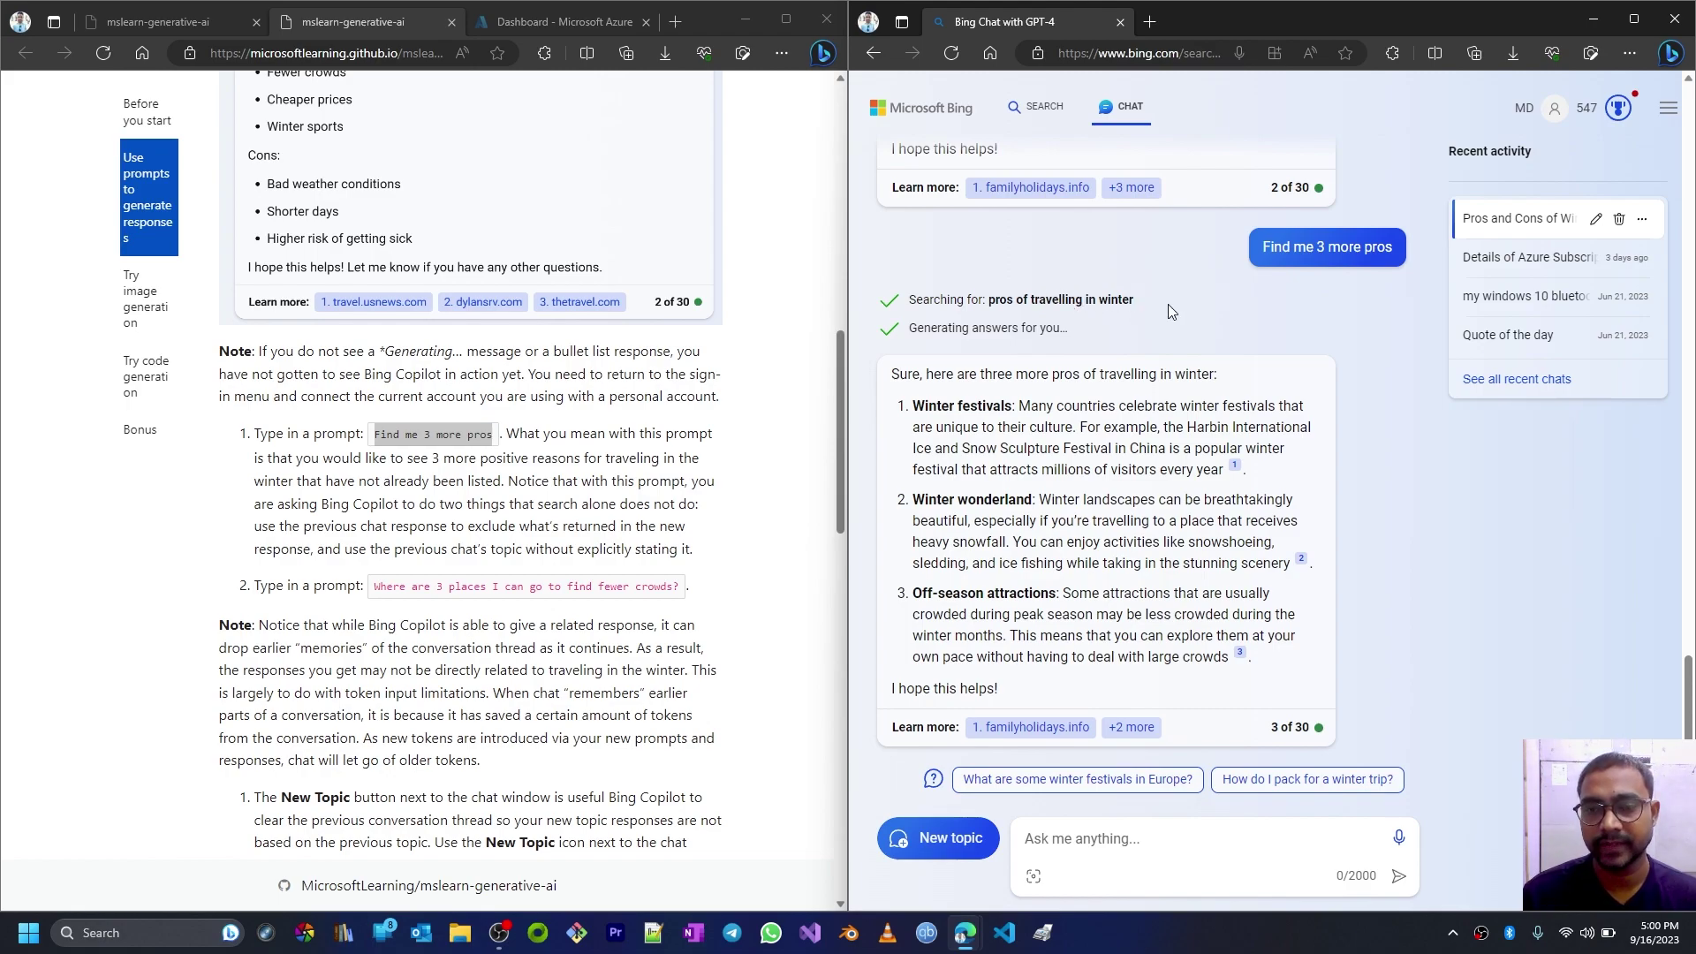
{"action": "left_click_drag", "start_coordinate": [1031, 300], "coordinate": [1105, 300]}
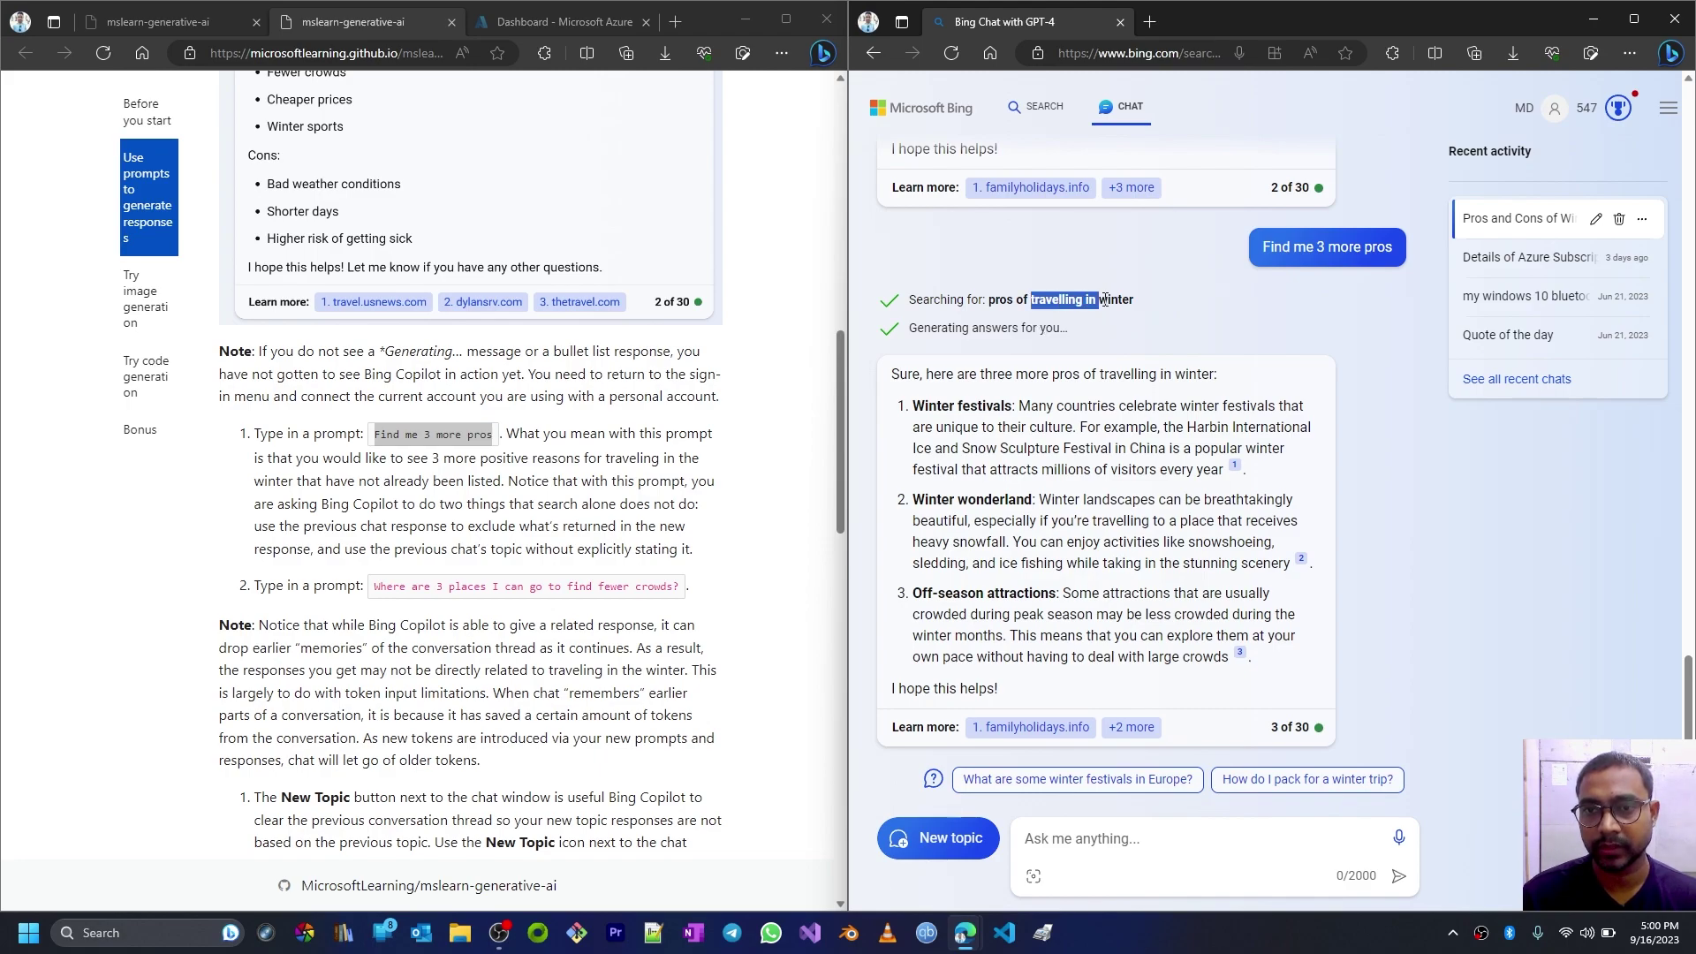
{"action": "left_click", "coordinate": [1168, 306]}
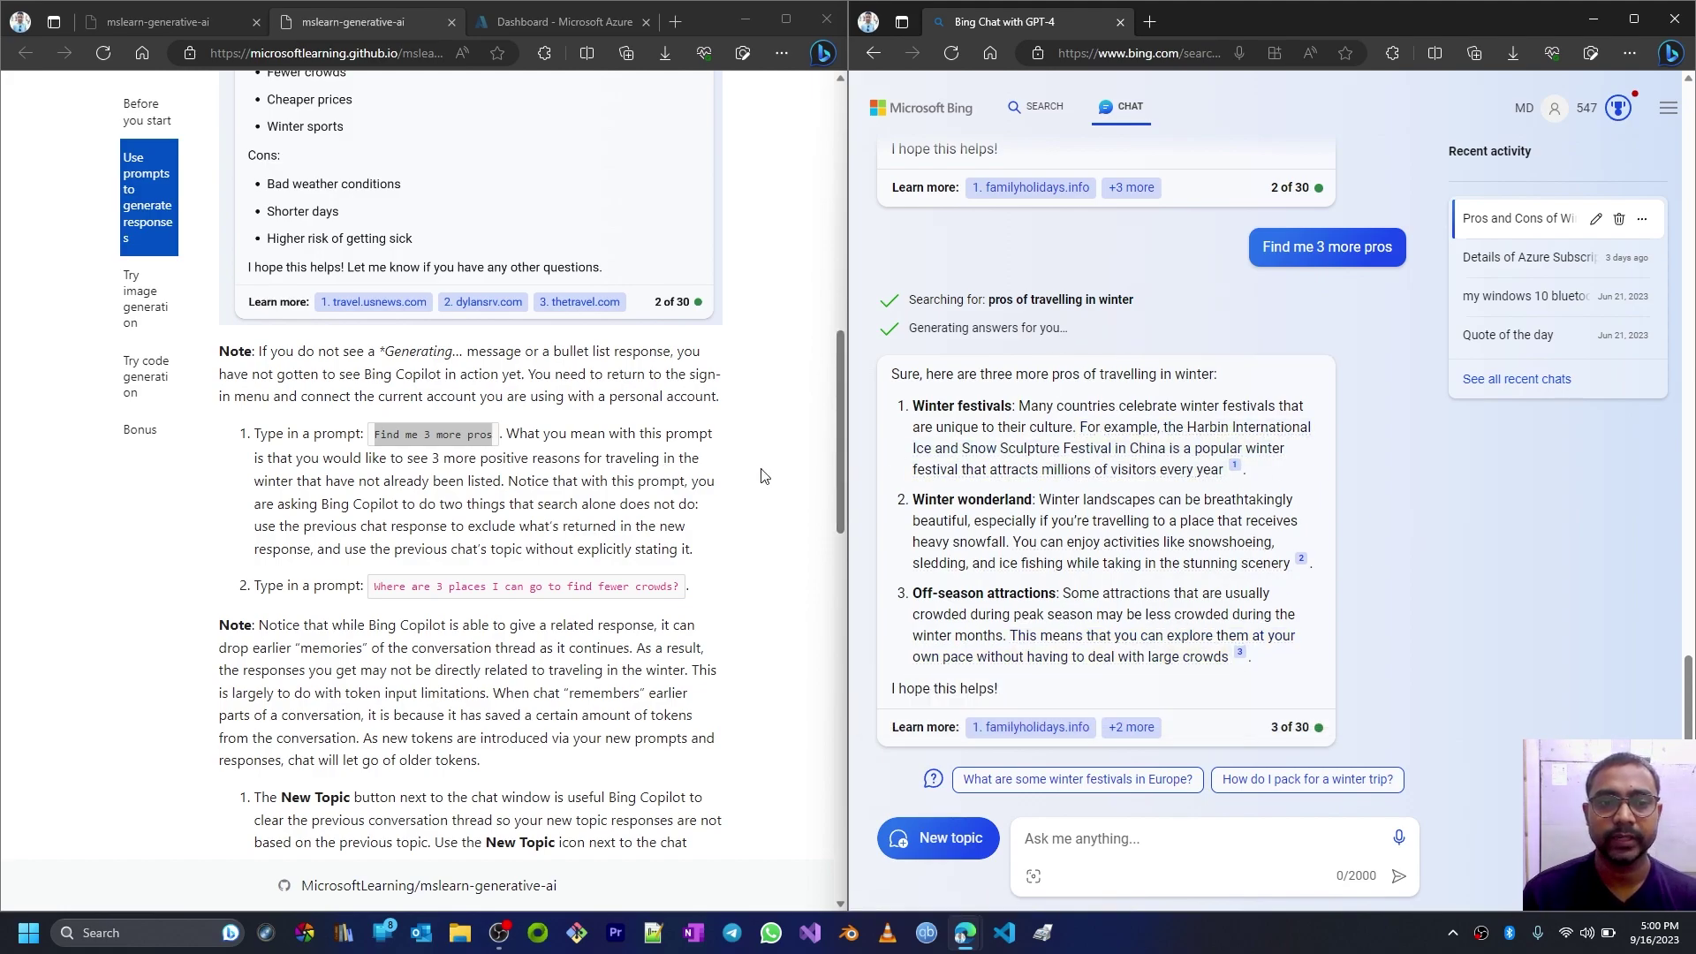
Step: Ask Bing Chat by voice 'Where are 3 places I can go to find fewer crowds?' and stop the readout
{"action": "mouse_move", "coordinate": [921, 667]}
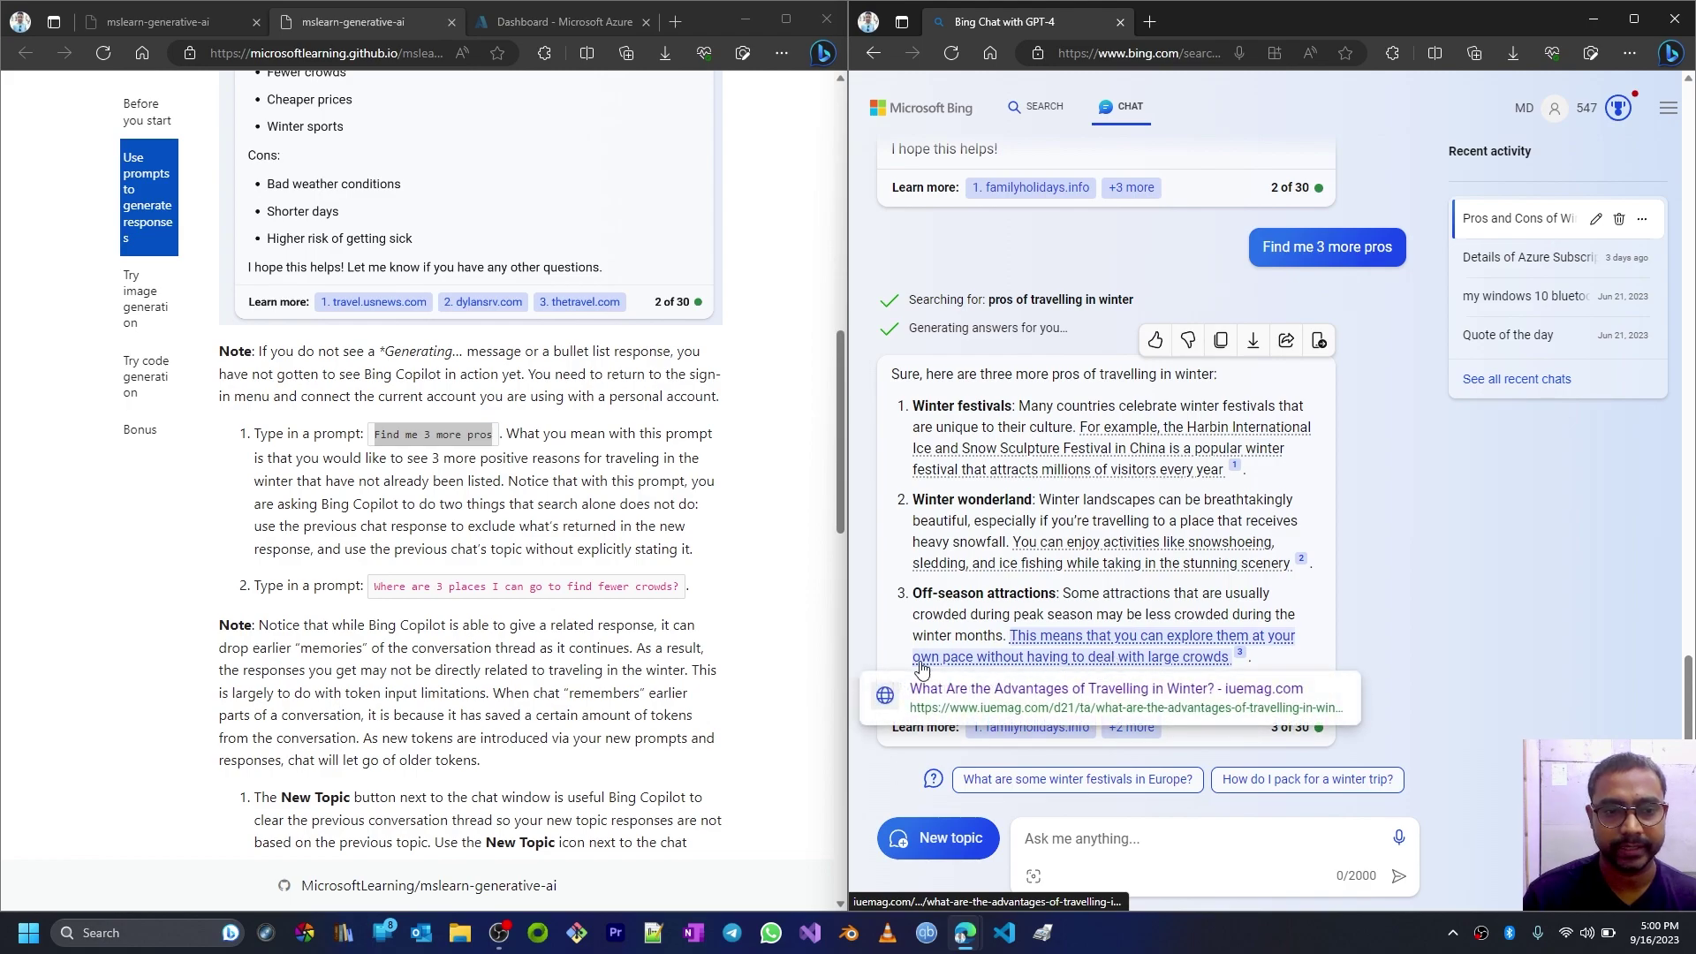
{"action": "left_click_drag", "start_coordinate": [372, 591], "coordinate": [682, 591]}
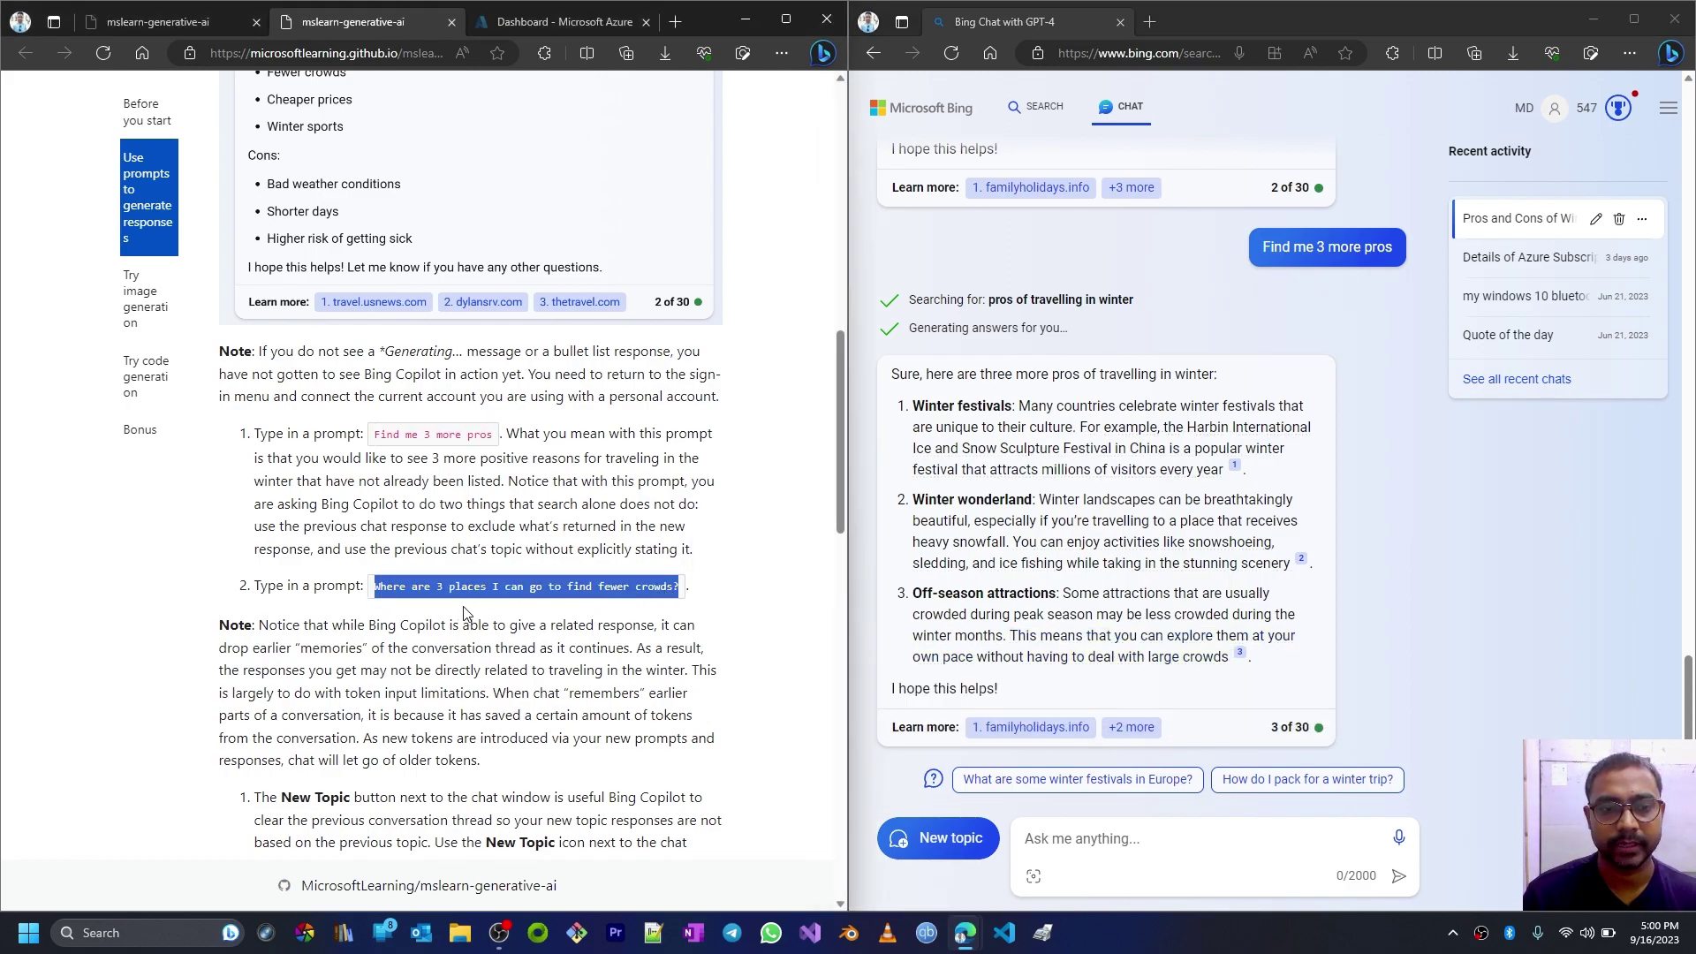
{"action": "left_click", "coordinate": [1401, 842]}
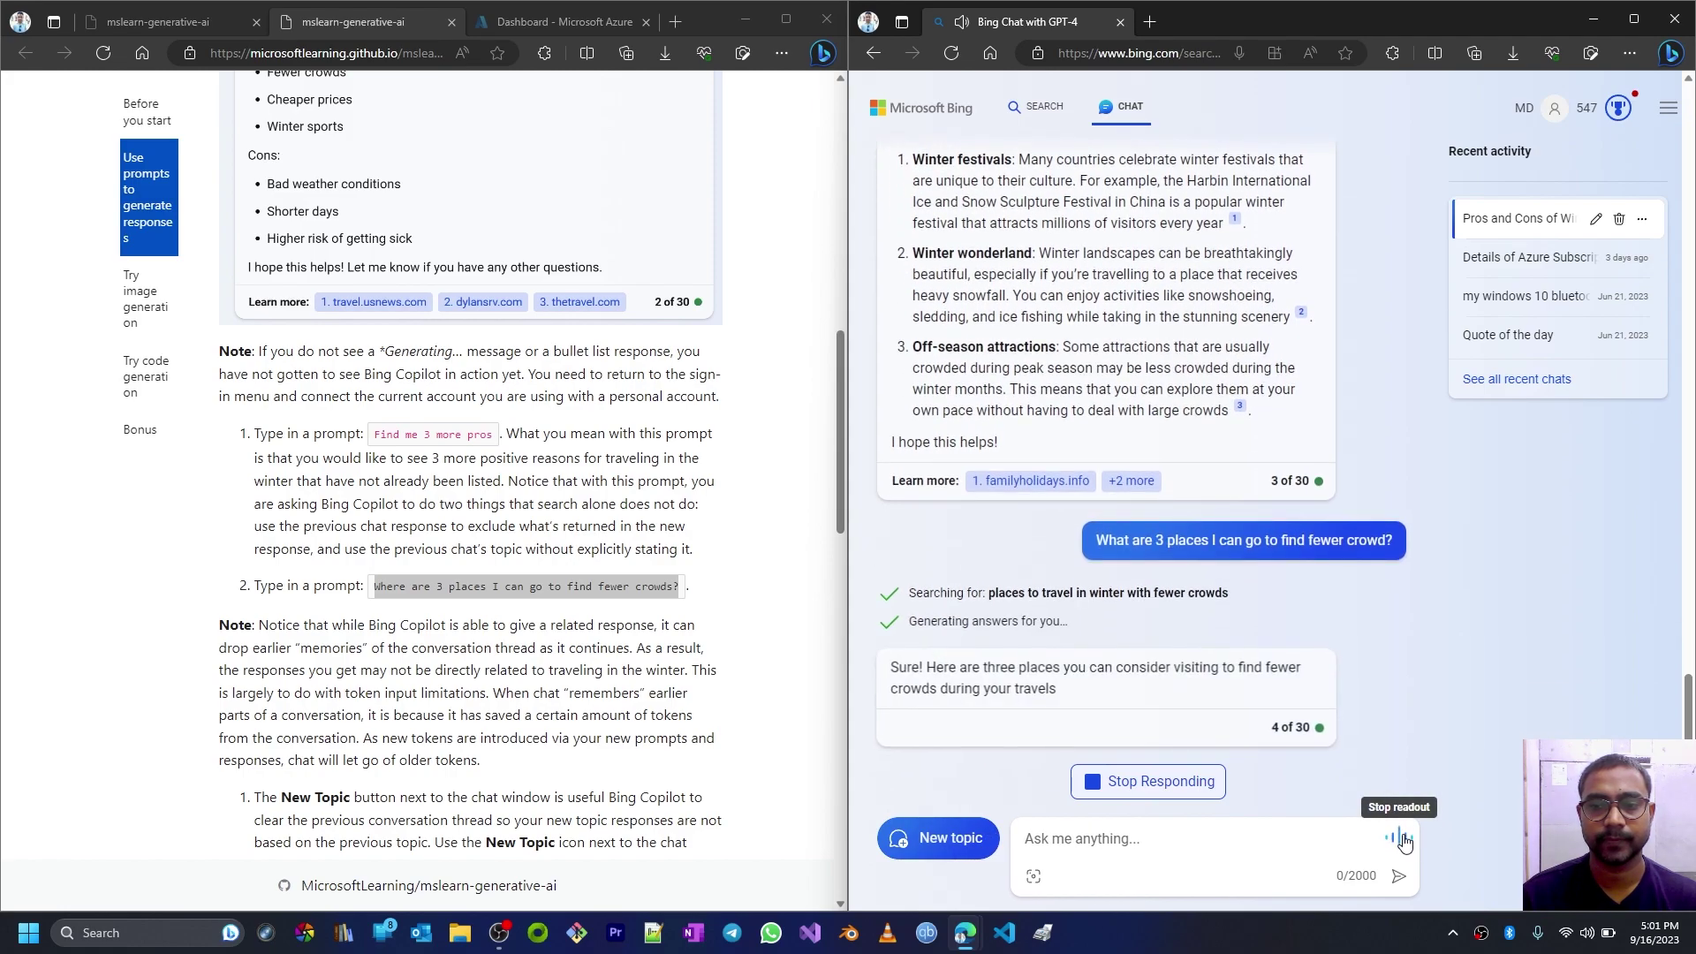
{"action": "left_click", "coordinate": [1405, 841]}
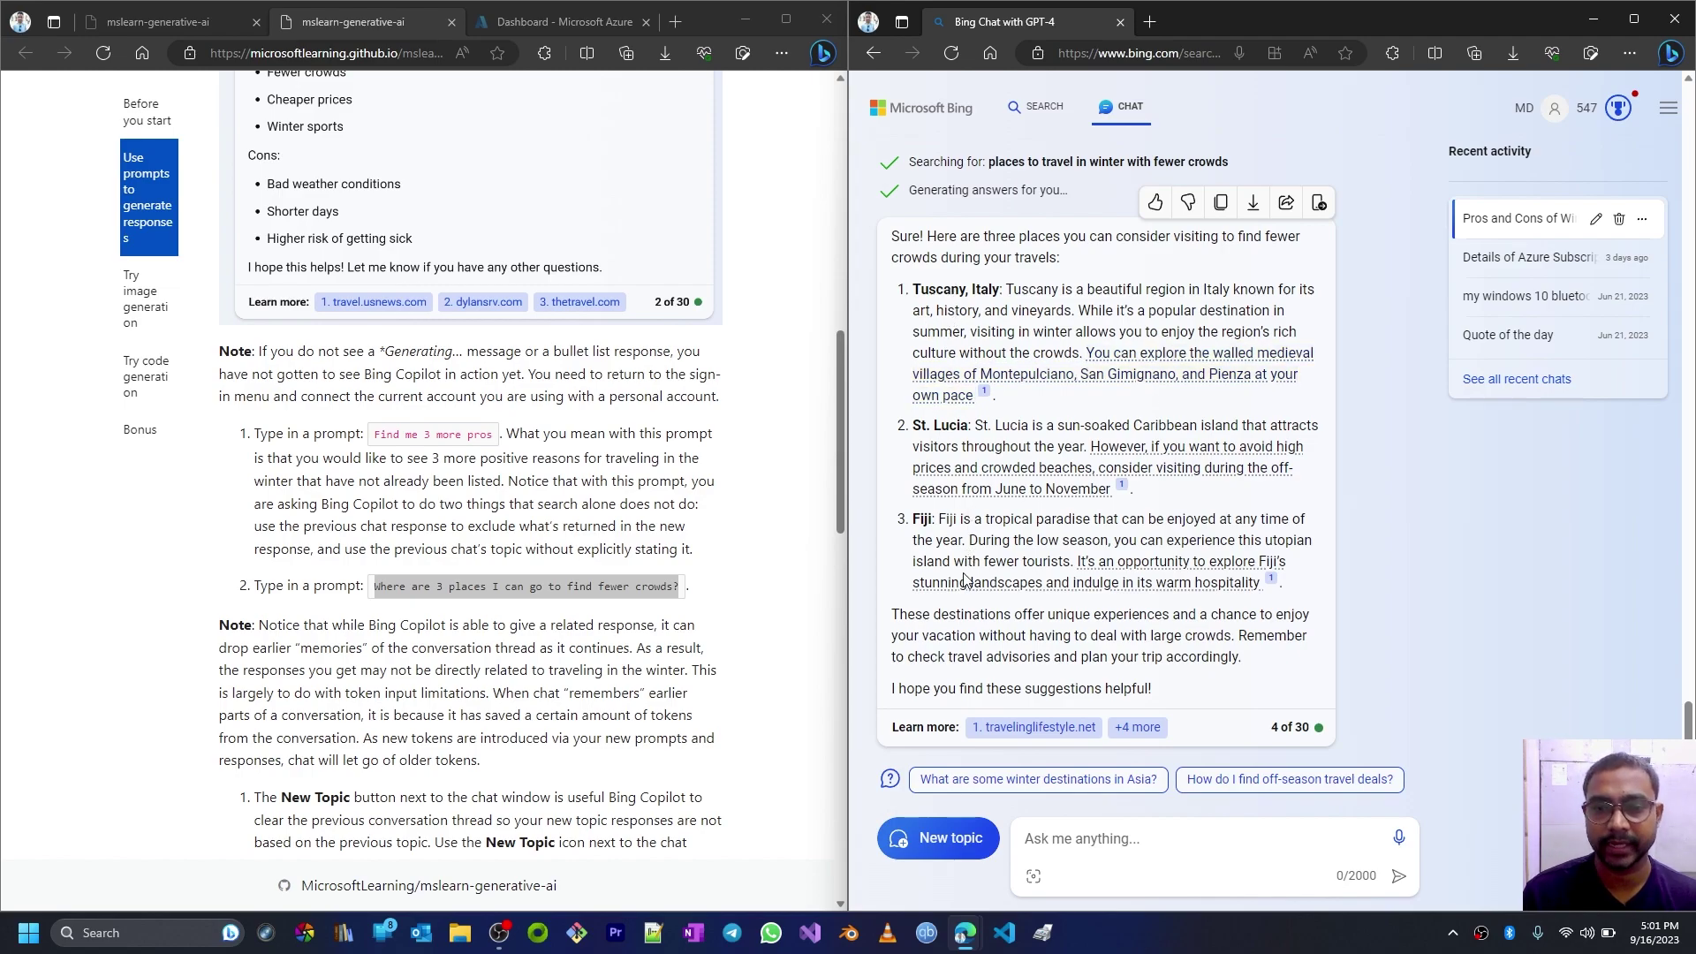
{"action": "scroll", "coordinate": [742, 624], "scroll_direction": "down", "scroll_amount": 3}
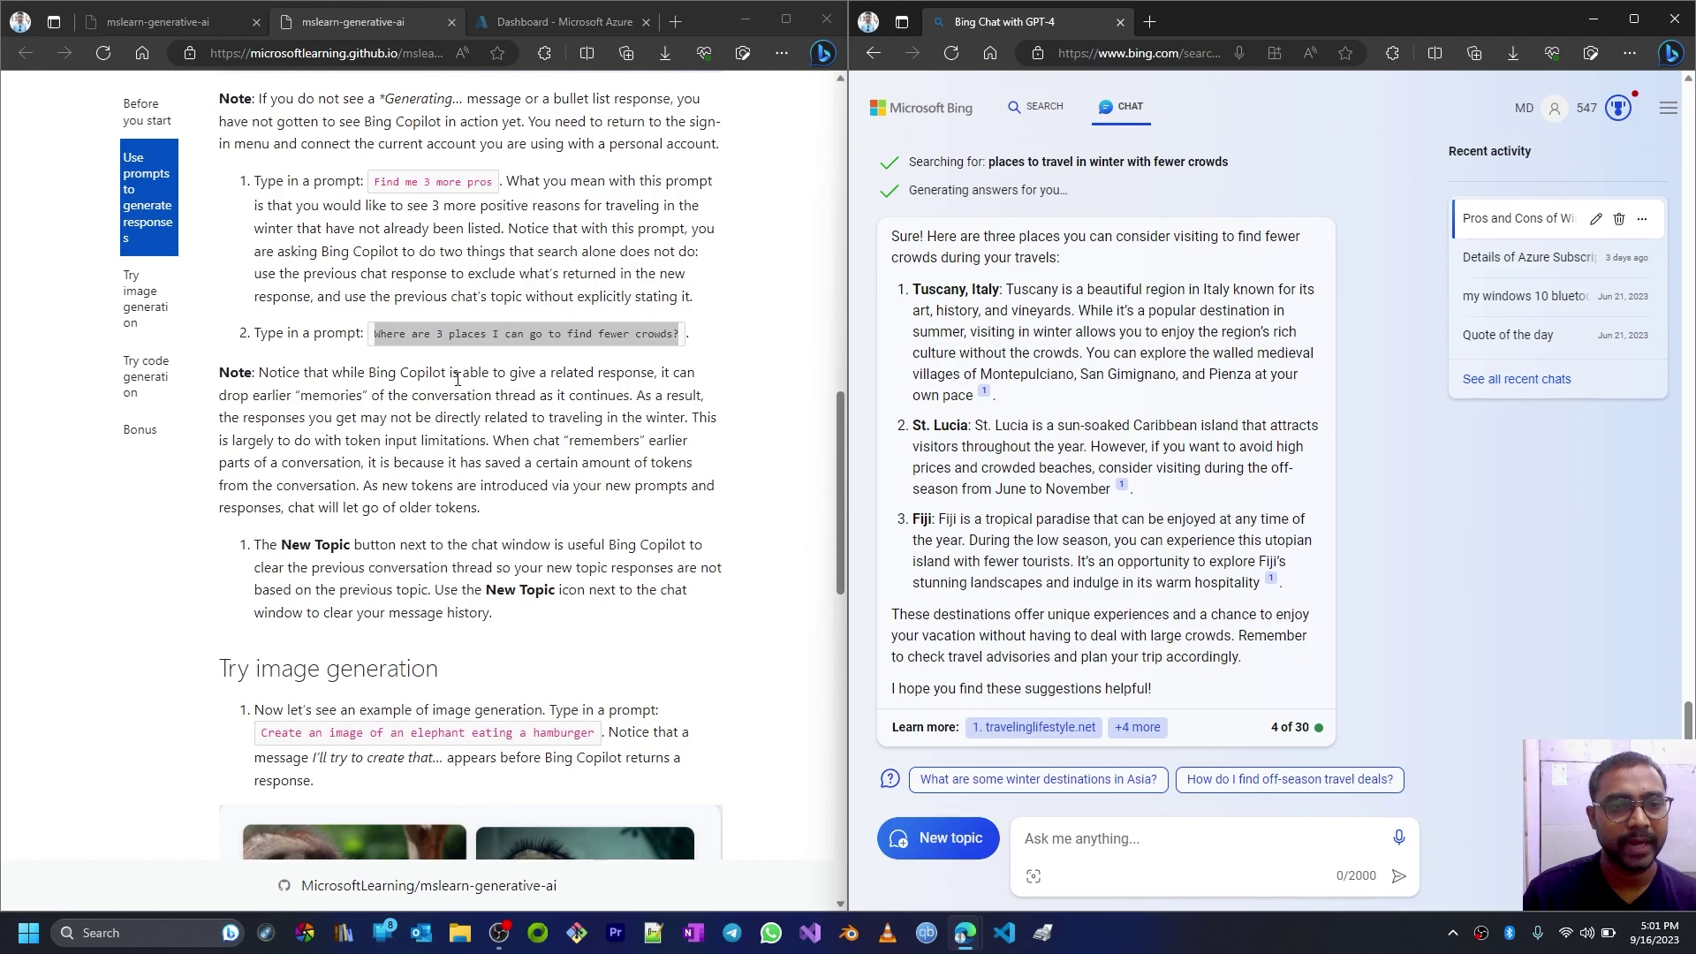
{"action": "left_click_drag", "start_coordinate": [256, 373], "coordinate": [701, 382]}
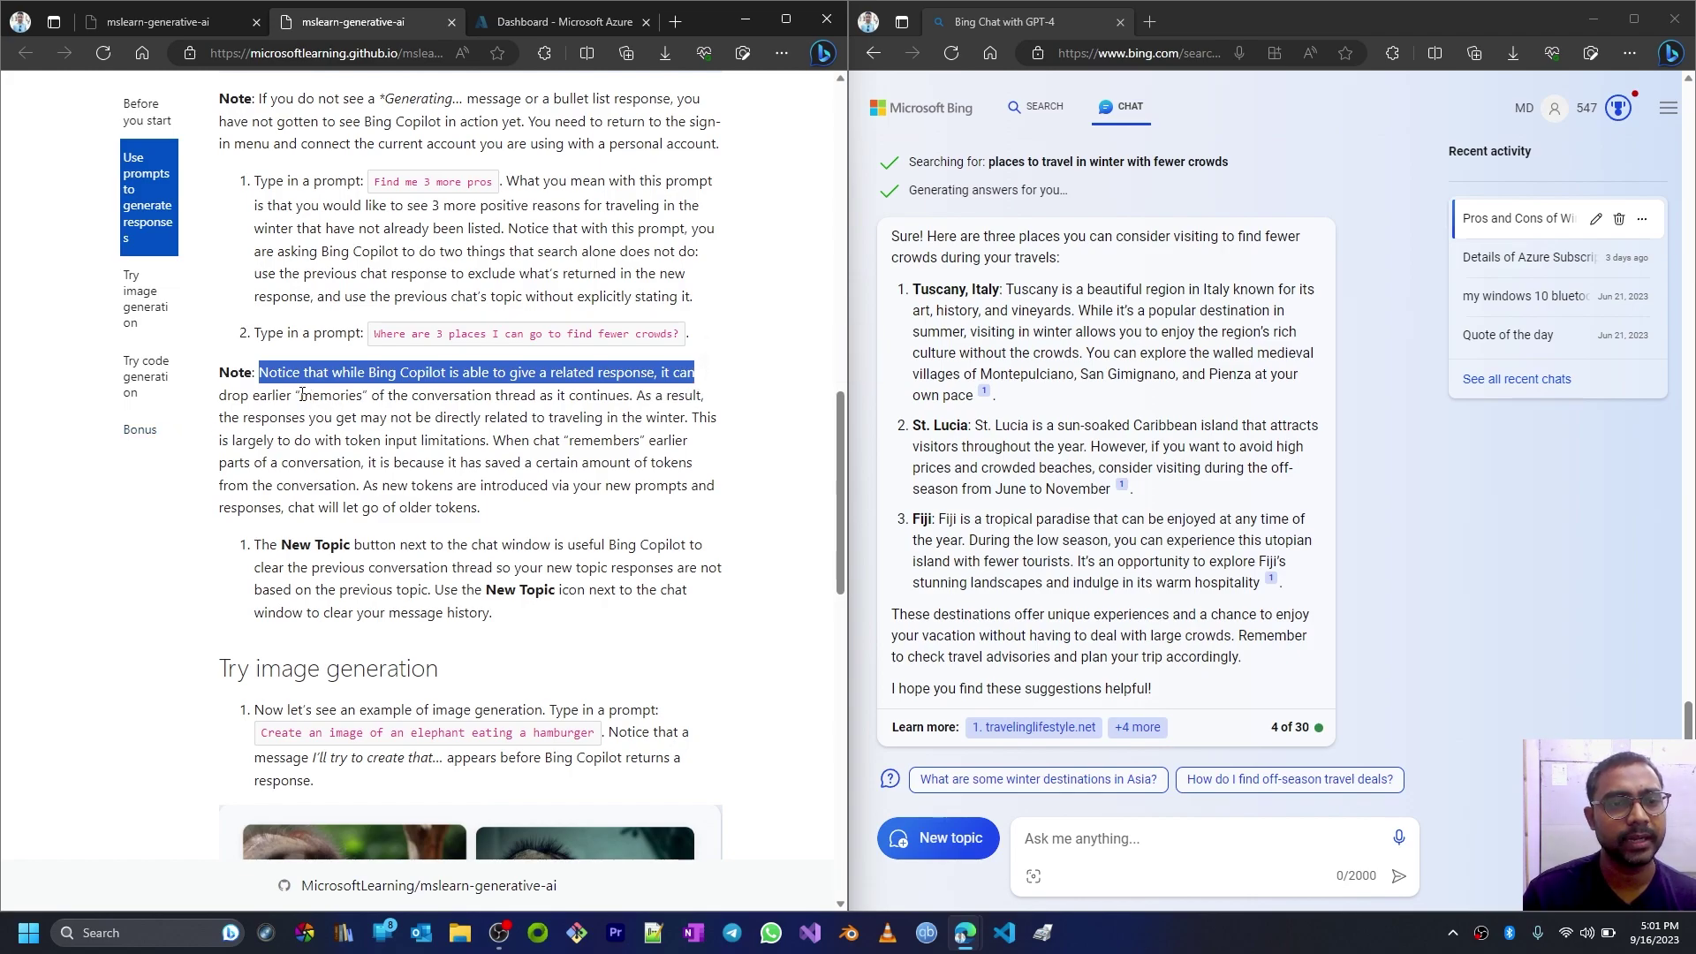
{"action": "left_click", "coordinate": [419, 400]}
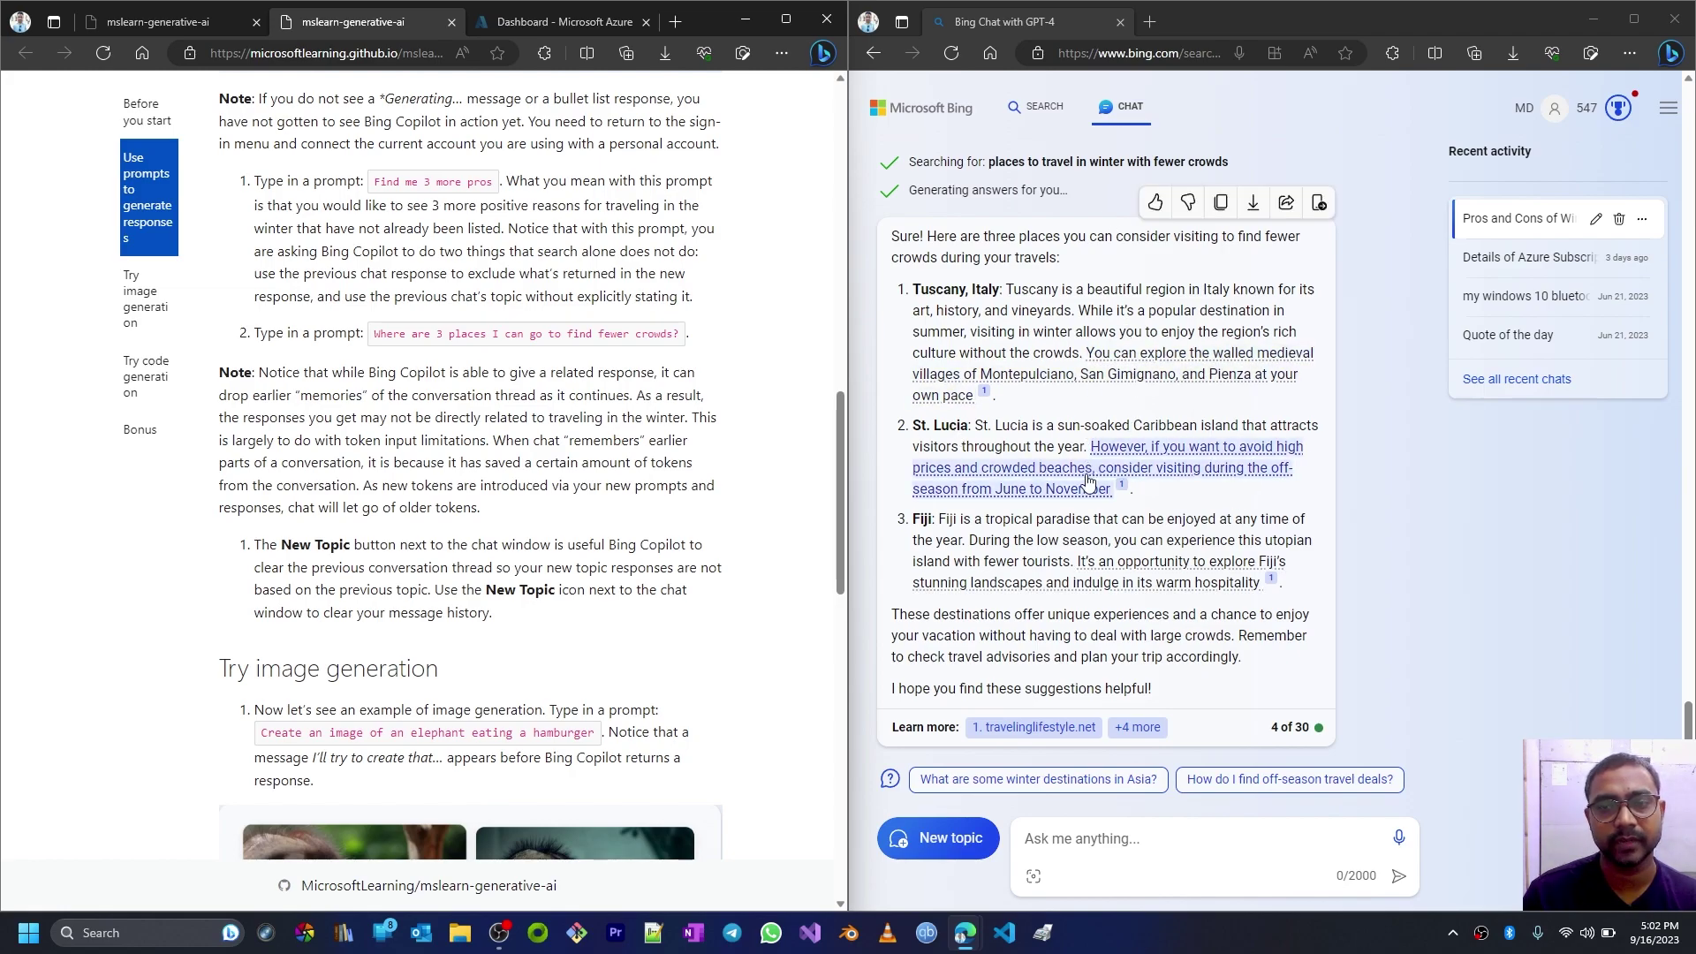
{"action": "scroll", "coordinate": [1089, 482], "scroll_direction": "up", "scroll_amount": 10}
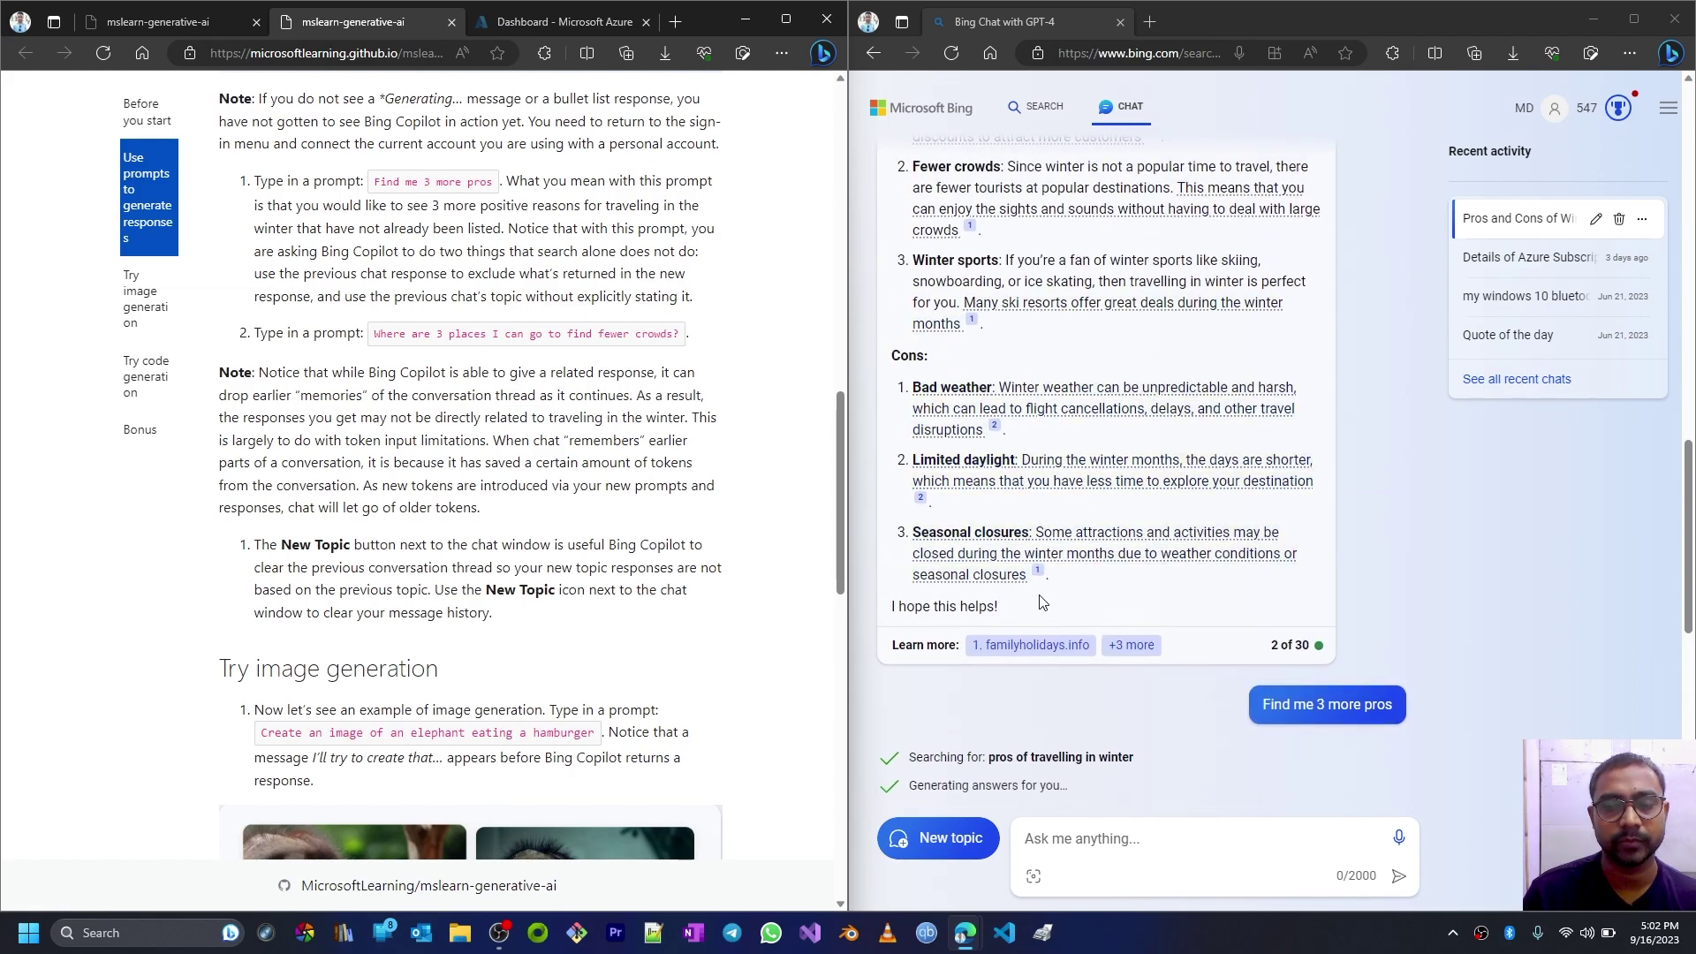
{"action": "scroll", "coordinate": [1041, 603], "scroll_direction": "down", "scroll_amount": 10}
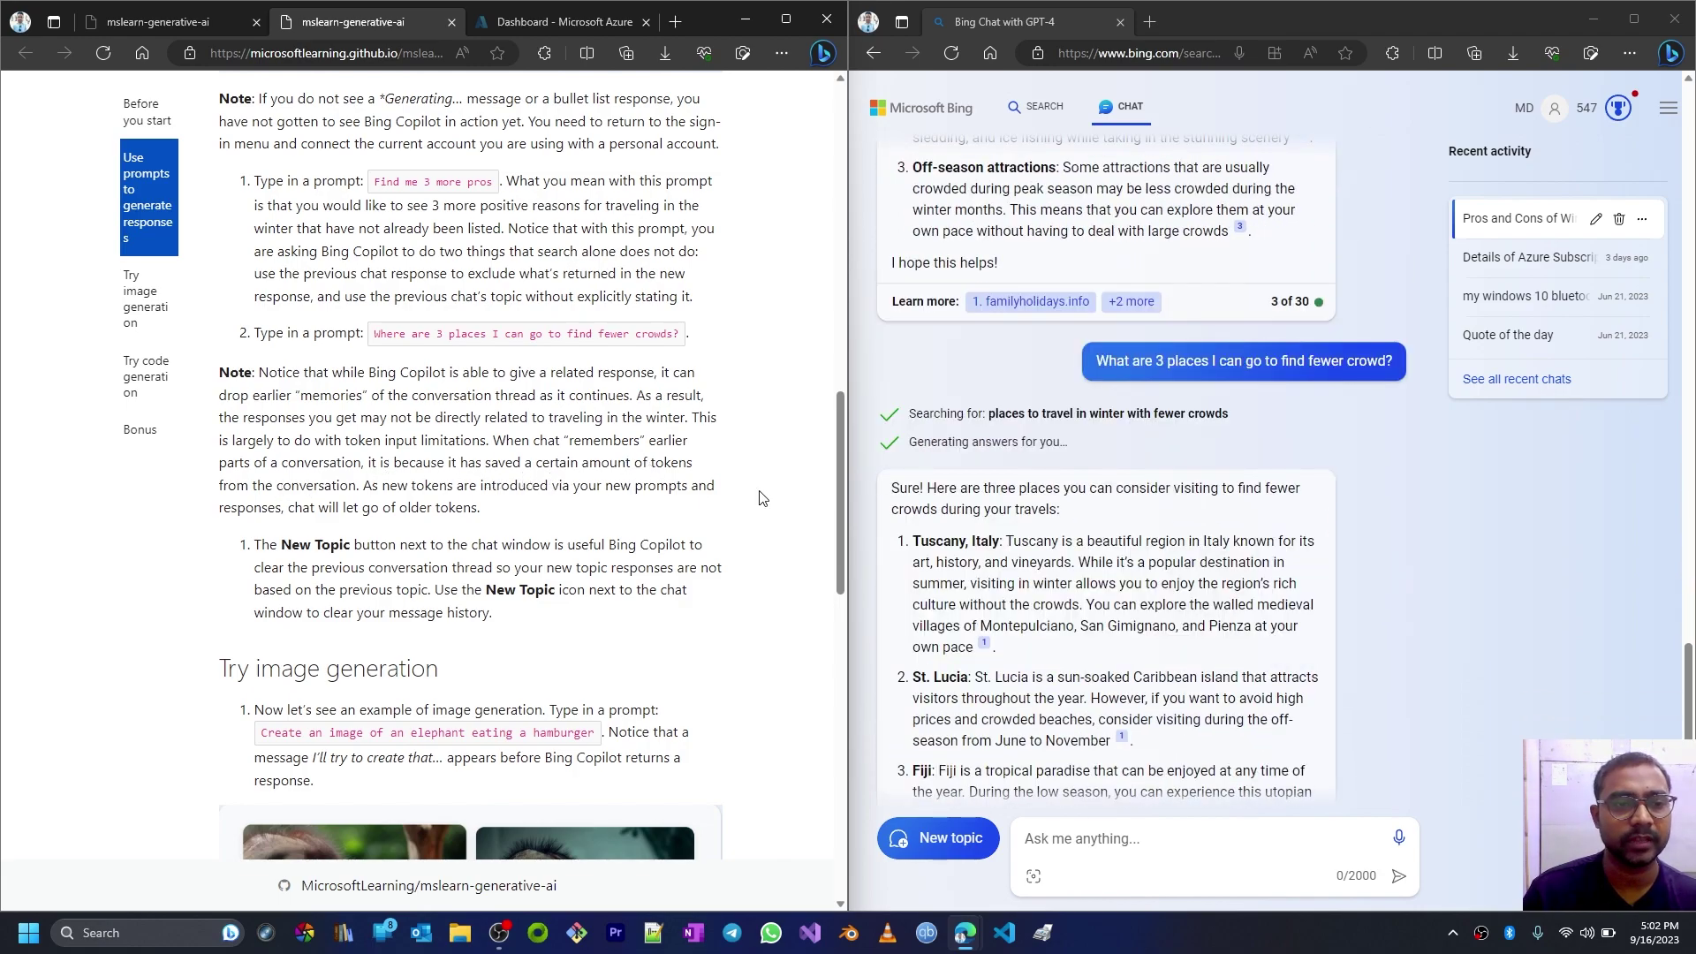
{"action": "scroll", "coordinate": [1051, 442], "scroll_direction": "up", "scroll_amount": 5}
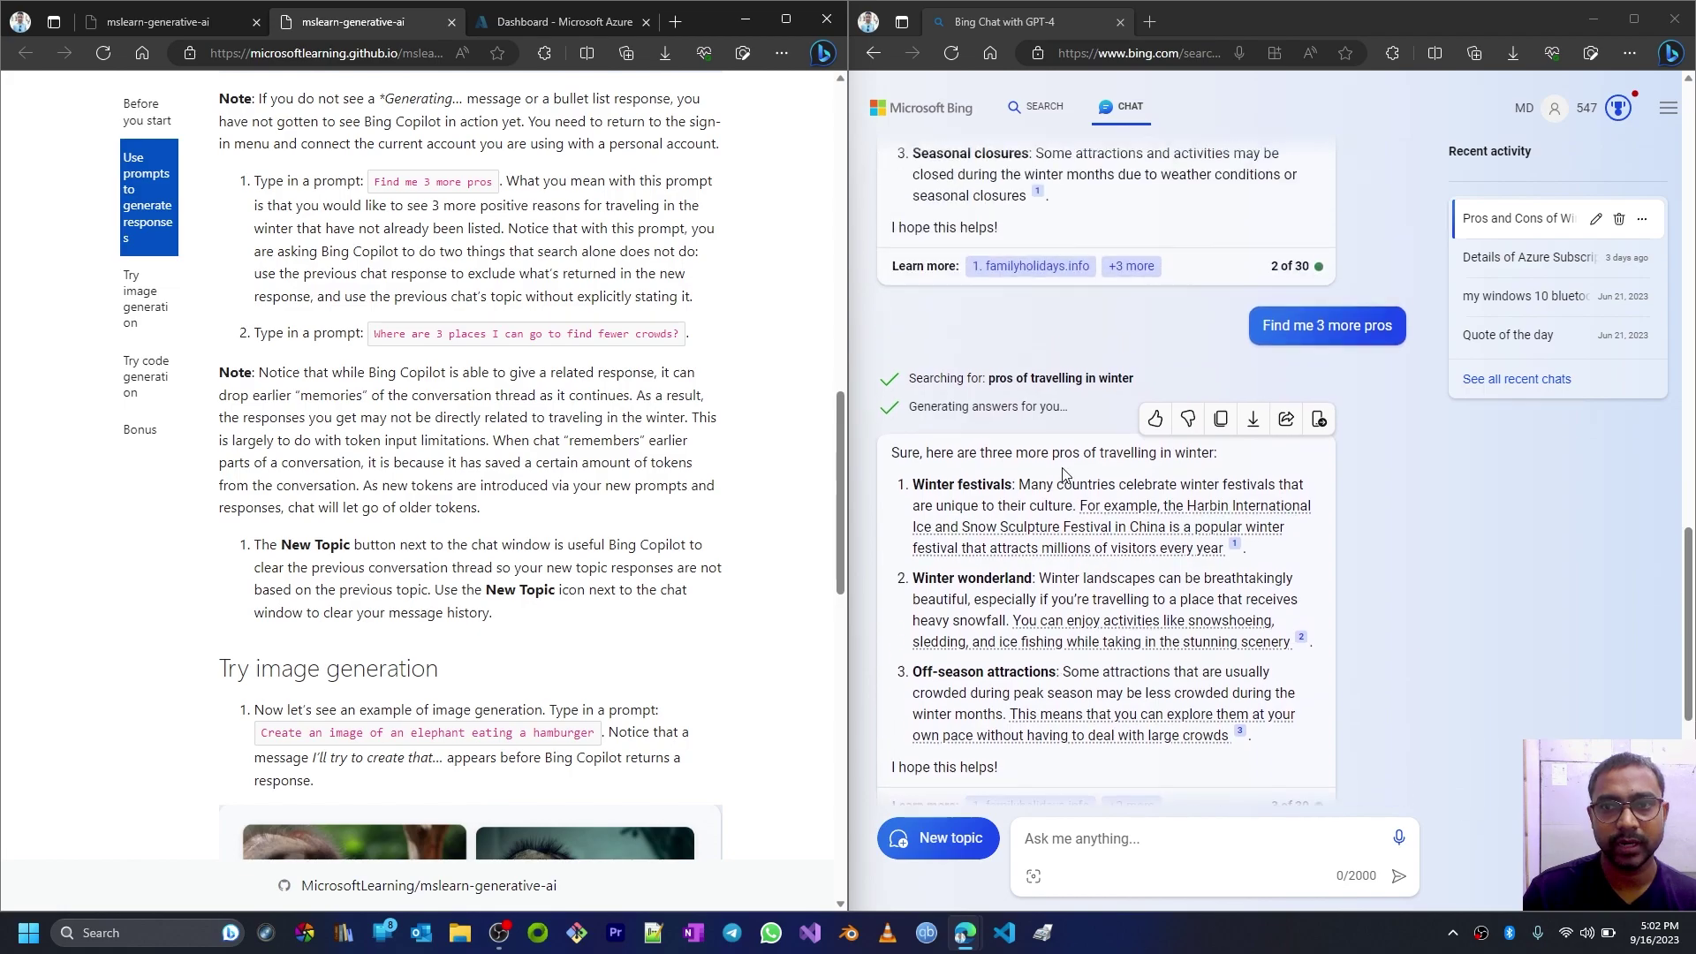
{"action": "scroll", "coordinate": [1063, 474], "scroll_direction": "up", "scroll_amount": 15}
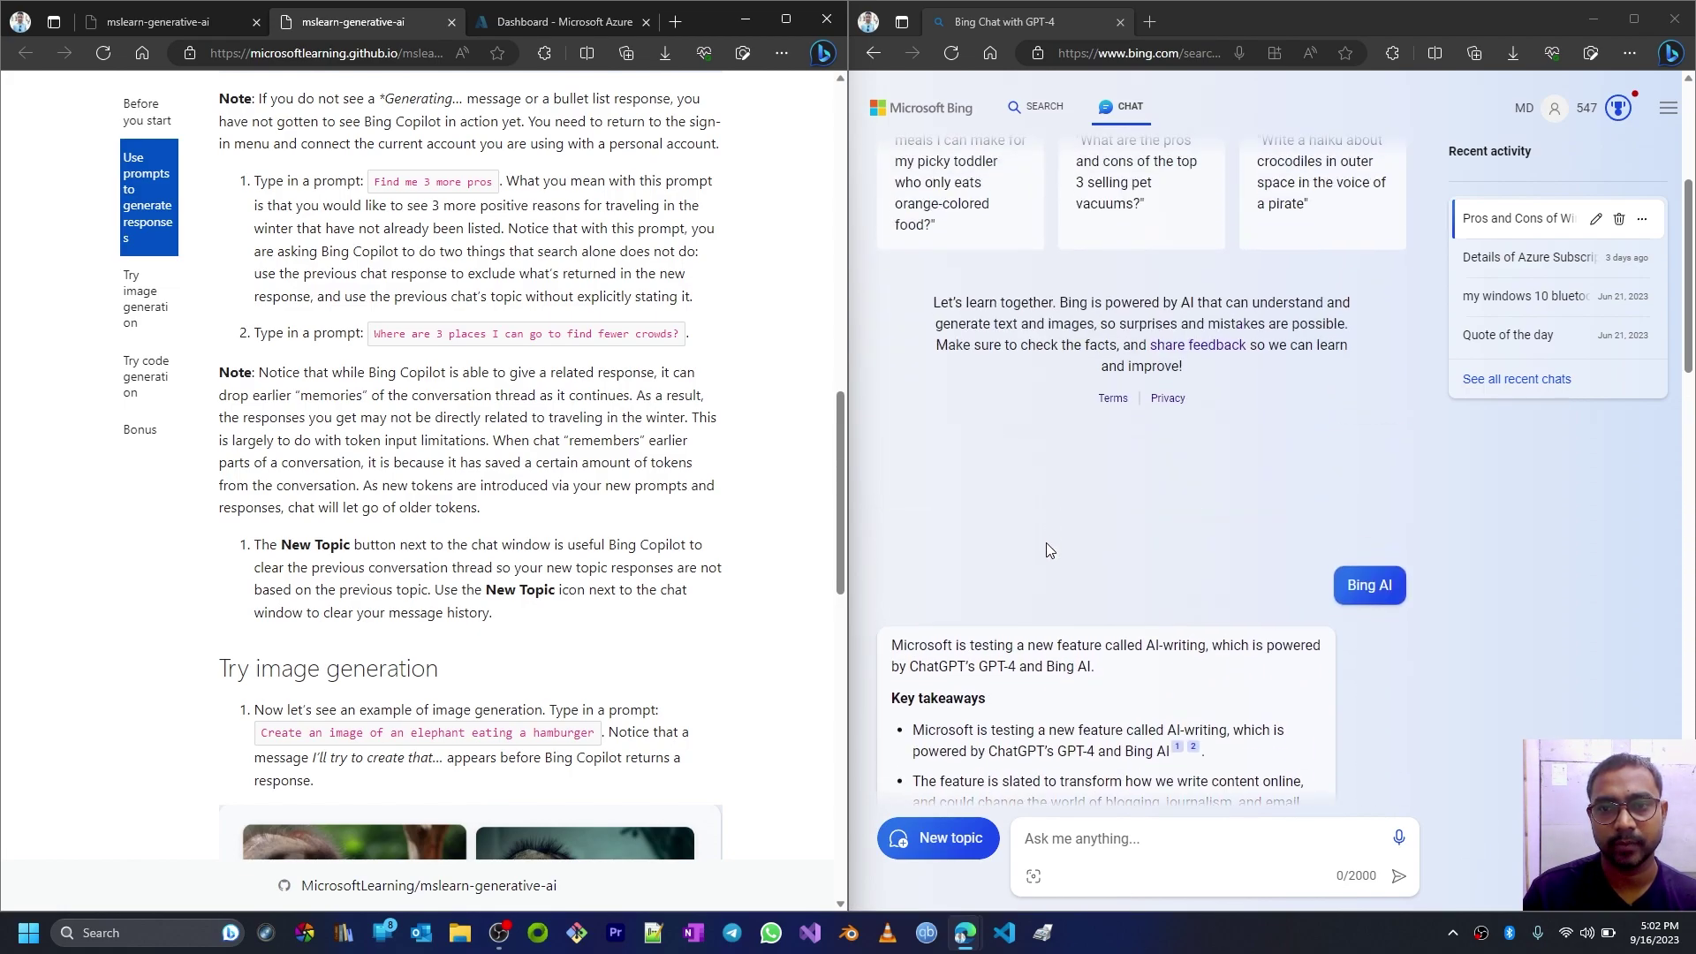
{"action": "scroll", "coordinate": [1050, 551], "scroll_direction": "down", "scroll_amount": 7}
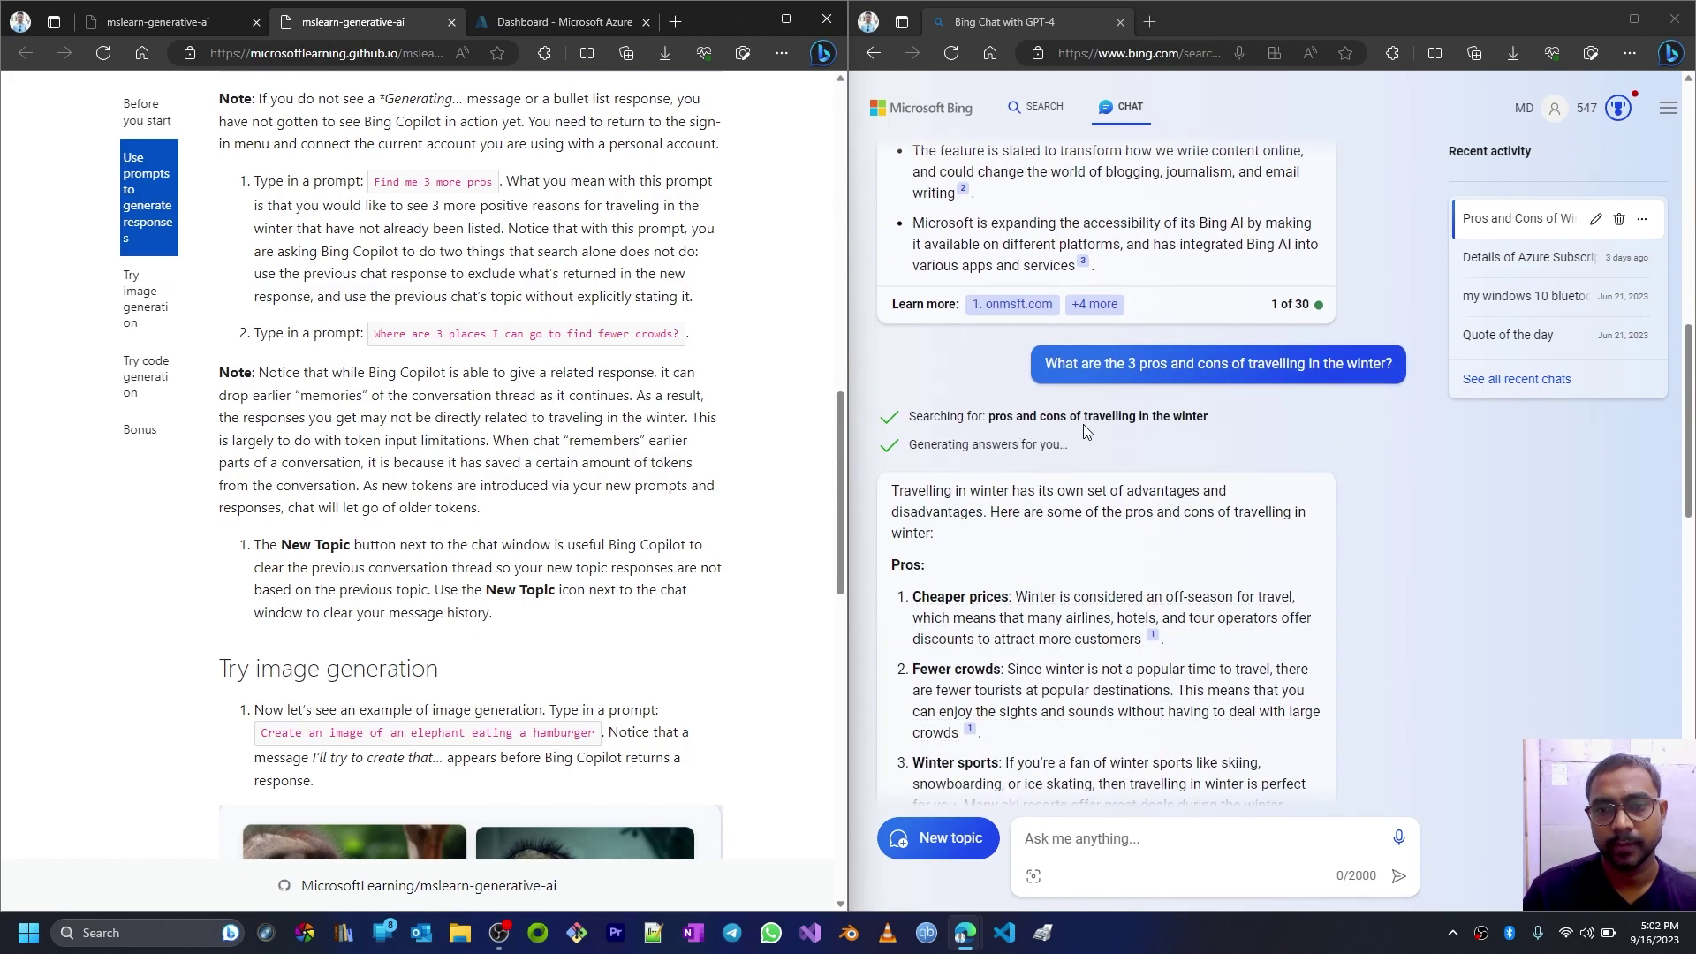
{"action": "scroll", "coordinate": [1005, 394], "scroll_direction": "down", "scroll_amount": 4}
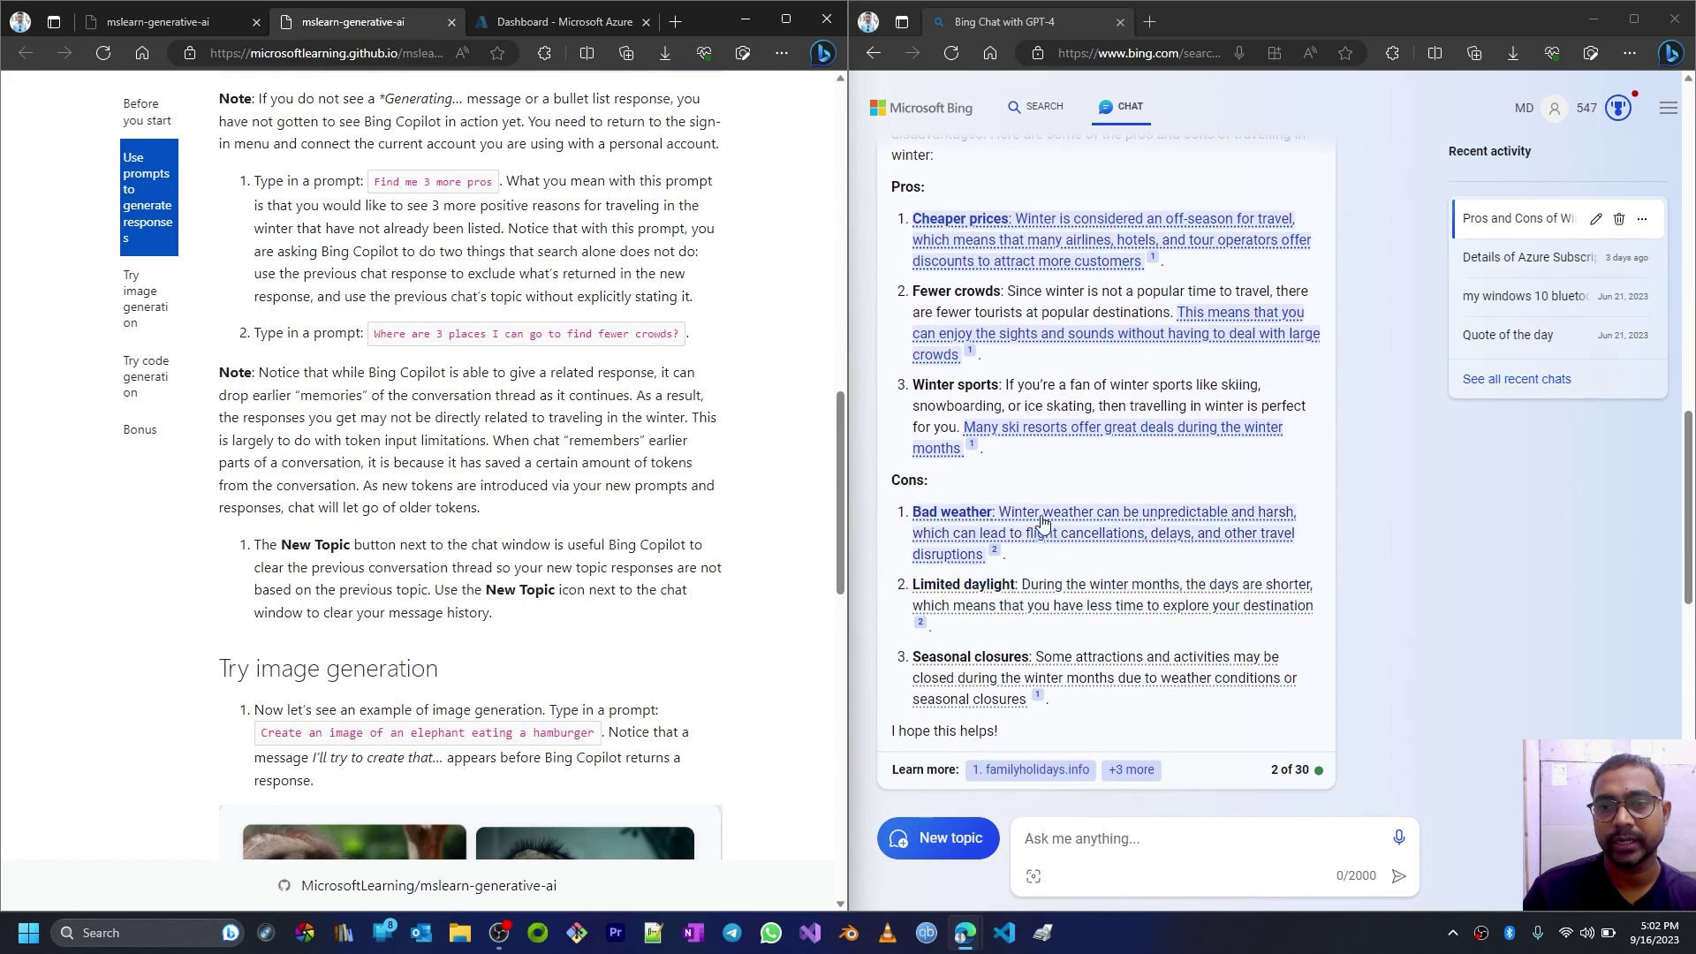
{"action": "scroll", "coordinate": [1072, 382], "scroll_direction": "down", "scroll_amount": 3}
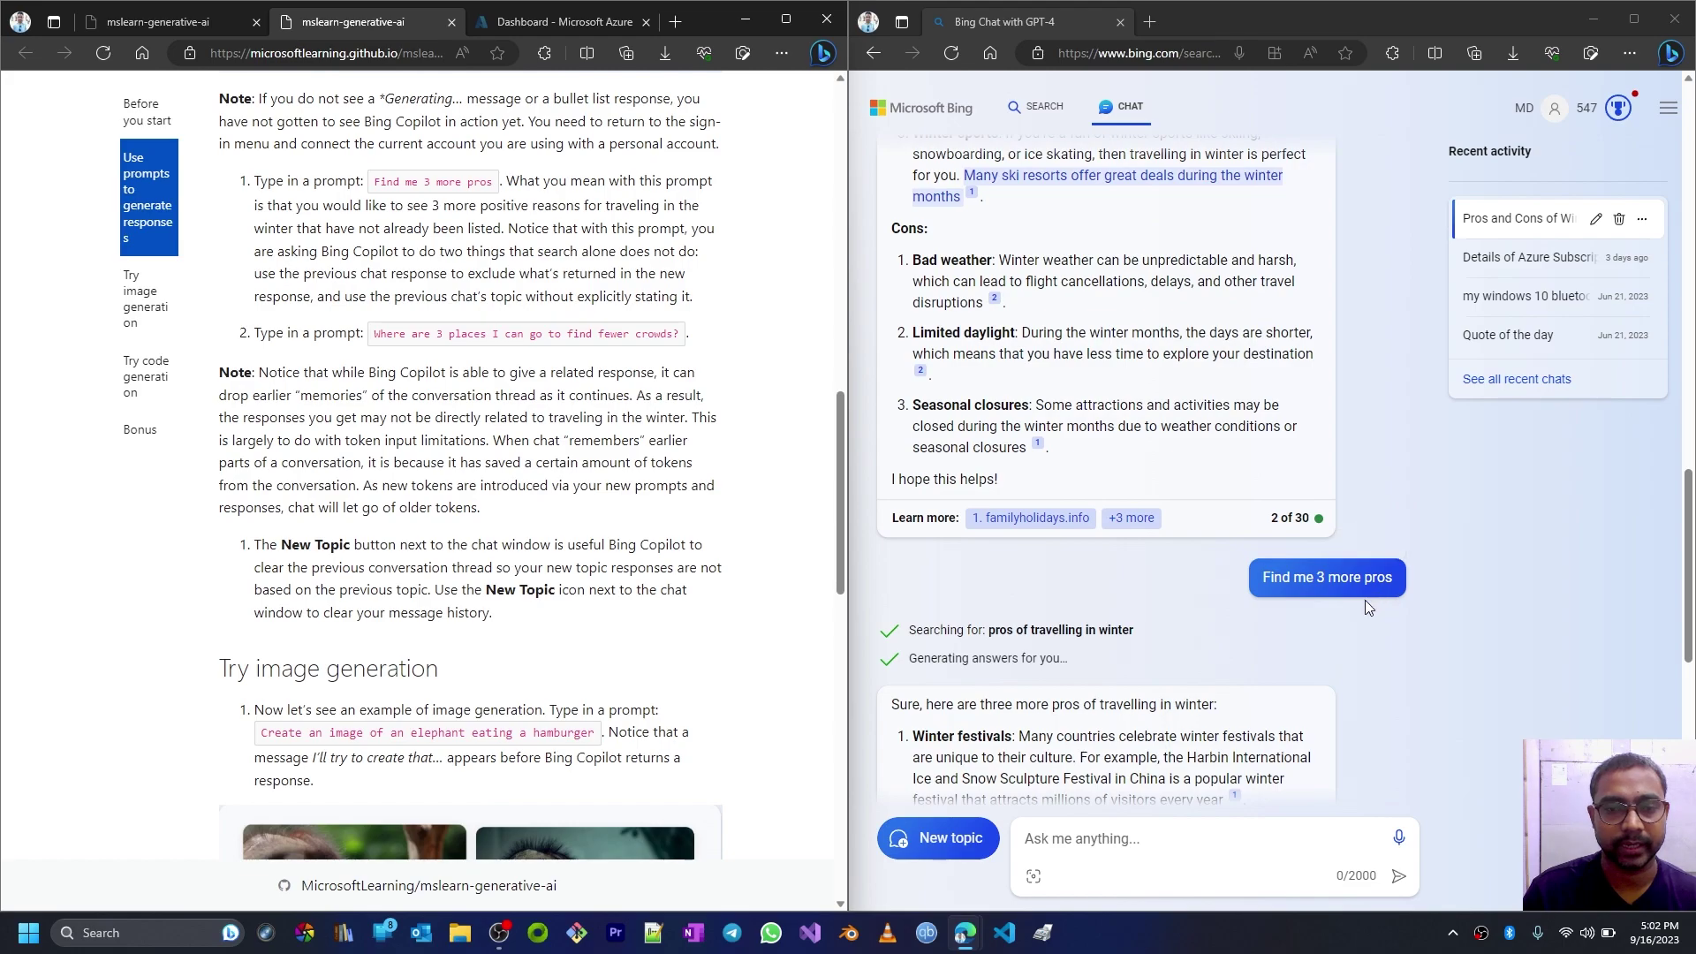
{"action": "scroll", "coordinate": [1139, 634], "scroll_direction": "down", "scroll_amount": 1}
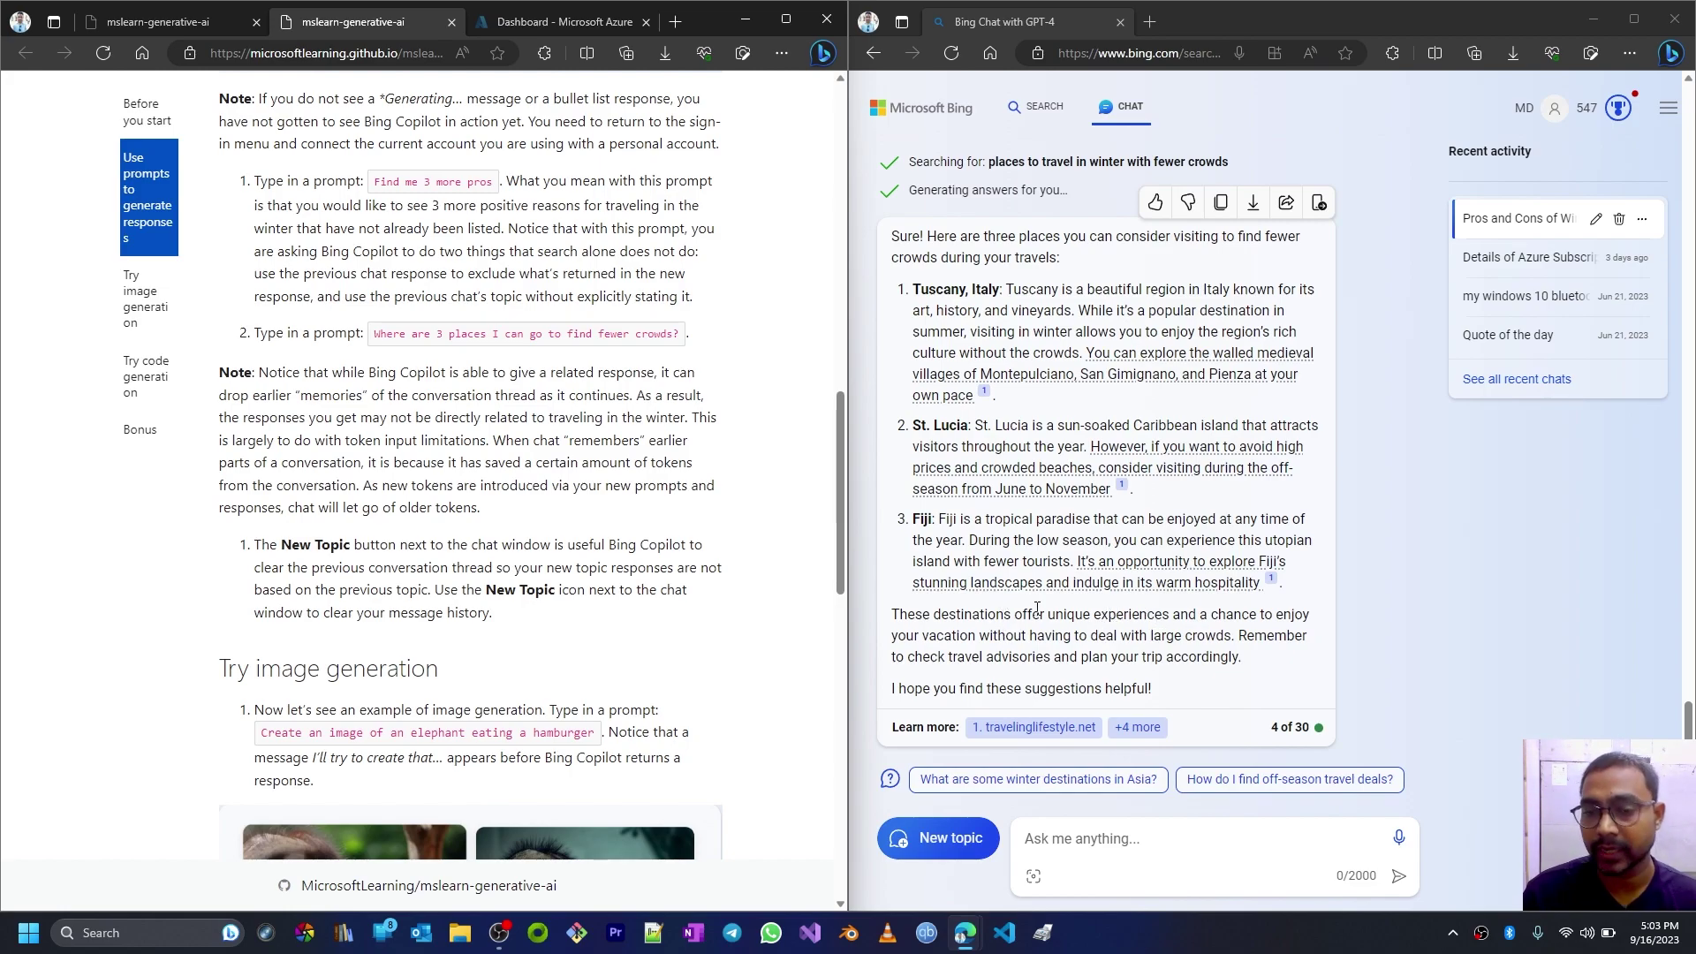
{"action": "scroll", "coordinate": [390, 423], "scroll_direction": "down", "scroll_amount": 2}
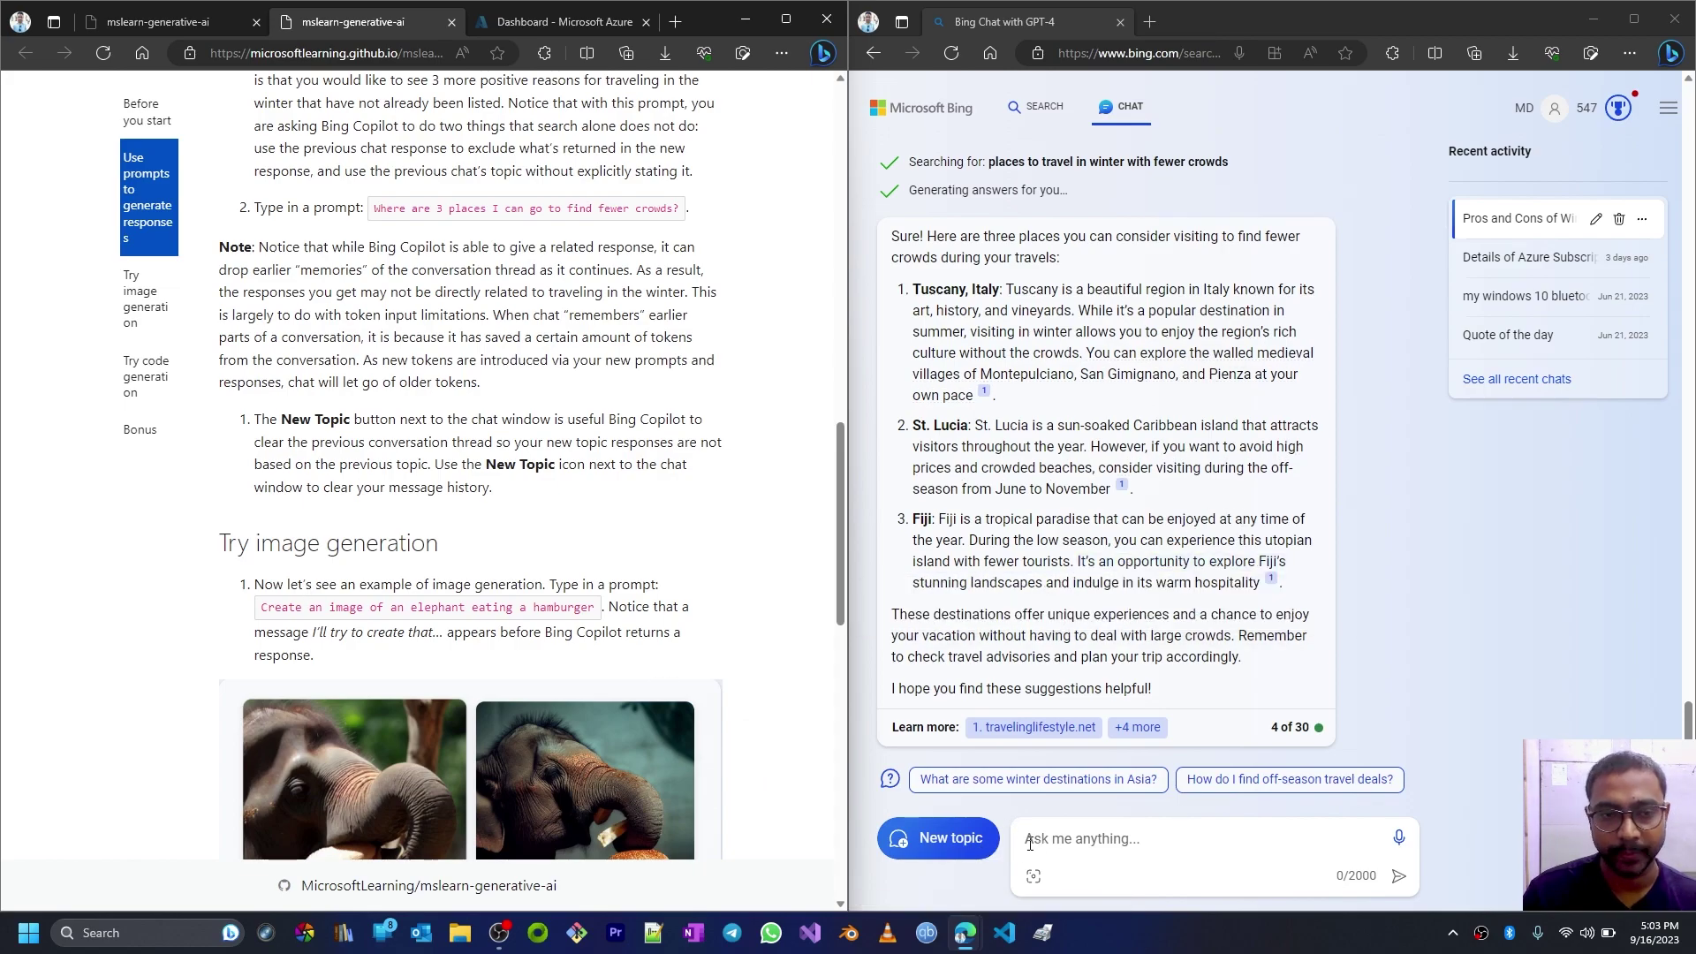
{"action": "scroll", "coordinate": [496, 389], "scroll_direction": "down", "scroll_amount": 3}
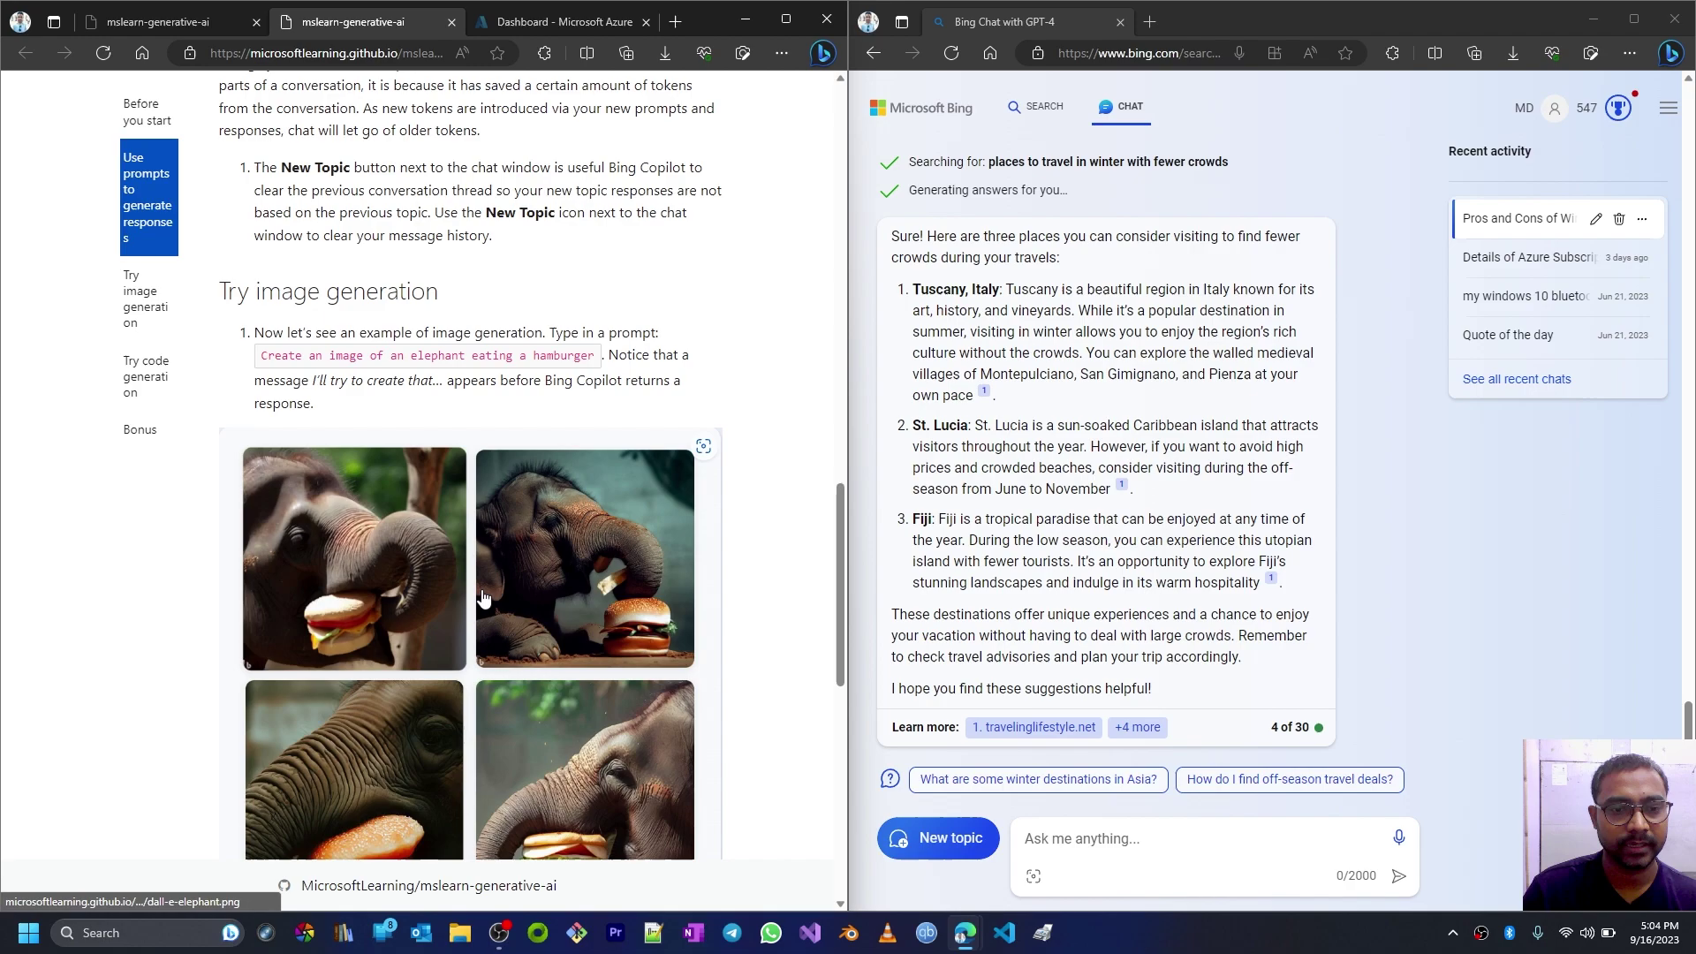
{"action": "scroll", "coordinate": [485, 601], "scroll_direction": "down", "scroll_amount": 3}
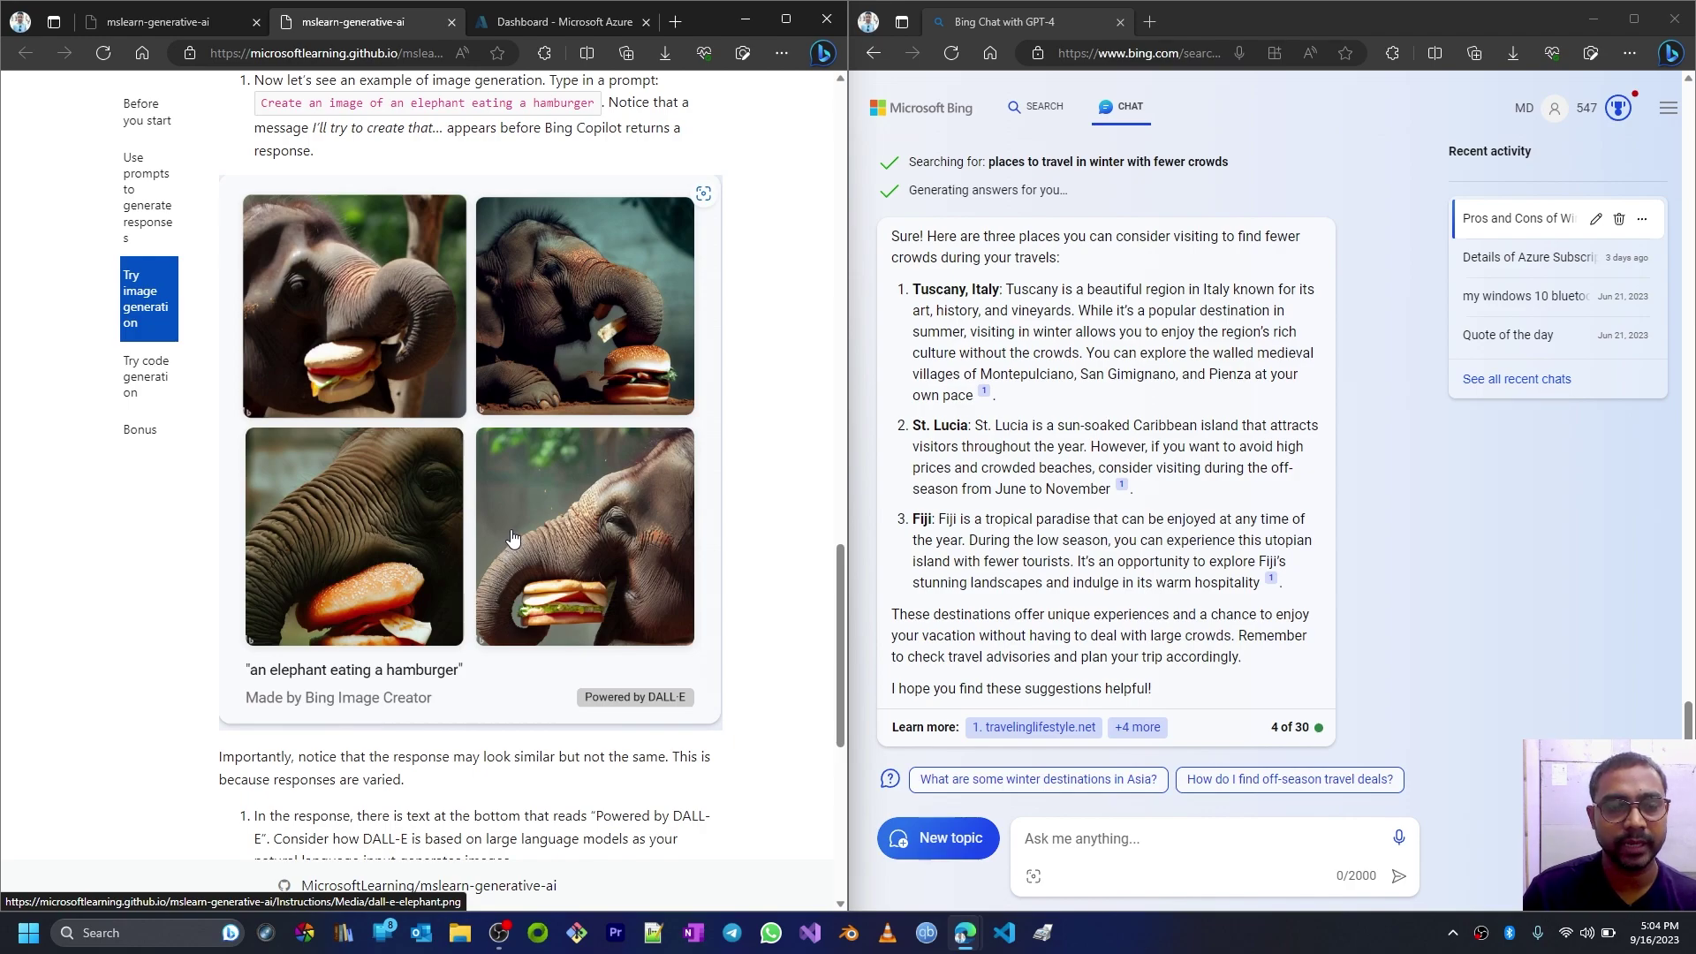
{"action": "scroll", "coordinate": [513, 537], "scroll_direction": "up", "scroll_amount": 1}
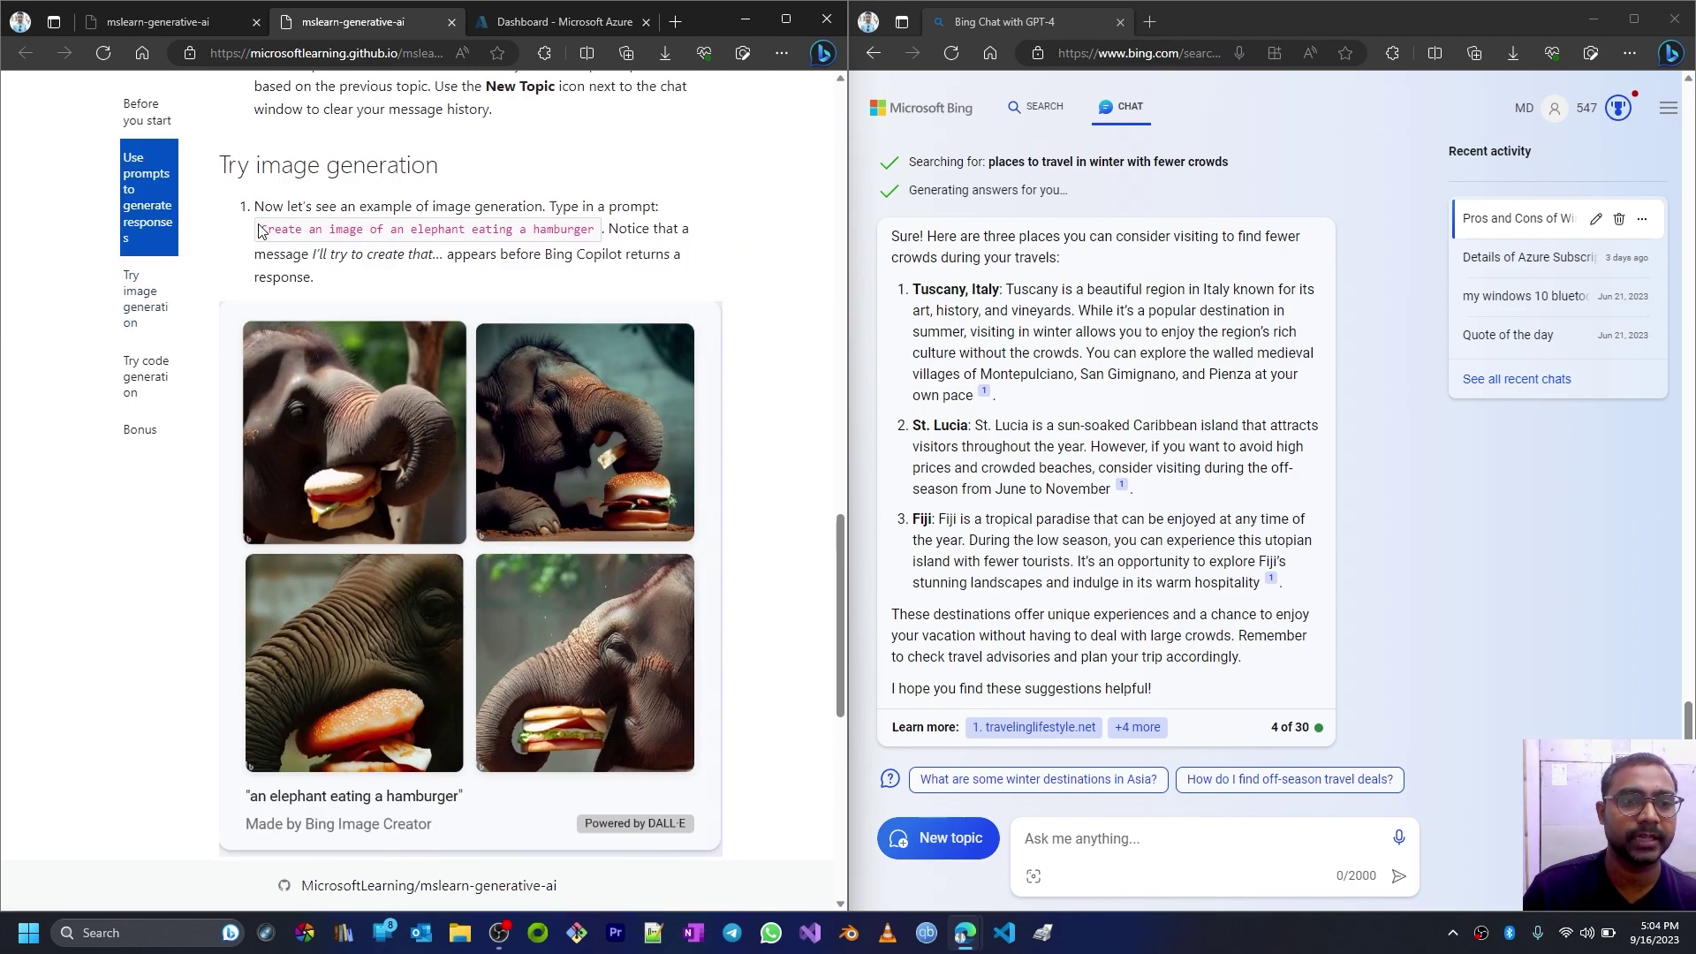
Step: Ask Bing Chat by voice for an image of a dog eating a hamburger
{"action": "left_click_drag", "start_coordinate": [267, 230], "coordinate": [592, 247]}
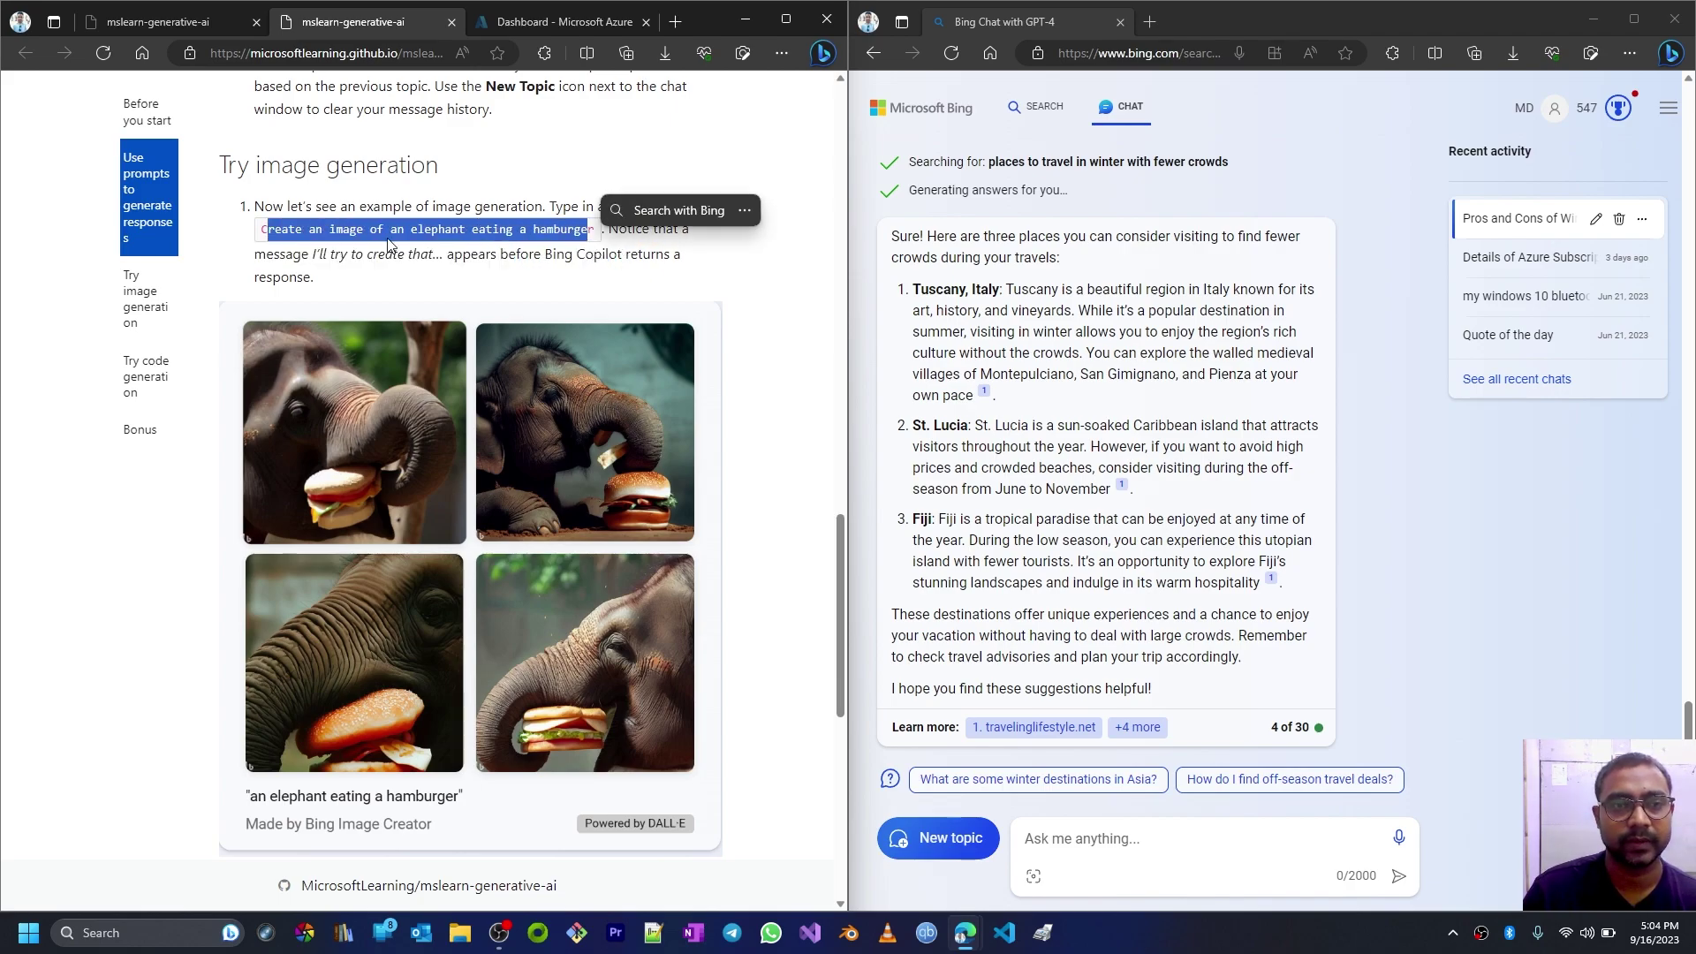
{"action": "left_click", "coordinate": [279, 254]}
{"action": "left_click_drag", "start_coordinate": [263, 231], "coordinate": [606, 231]}
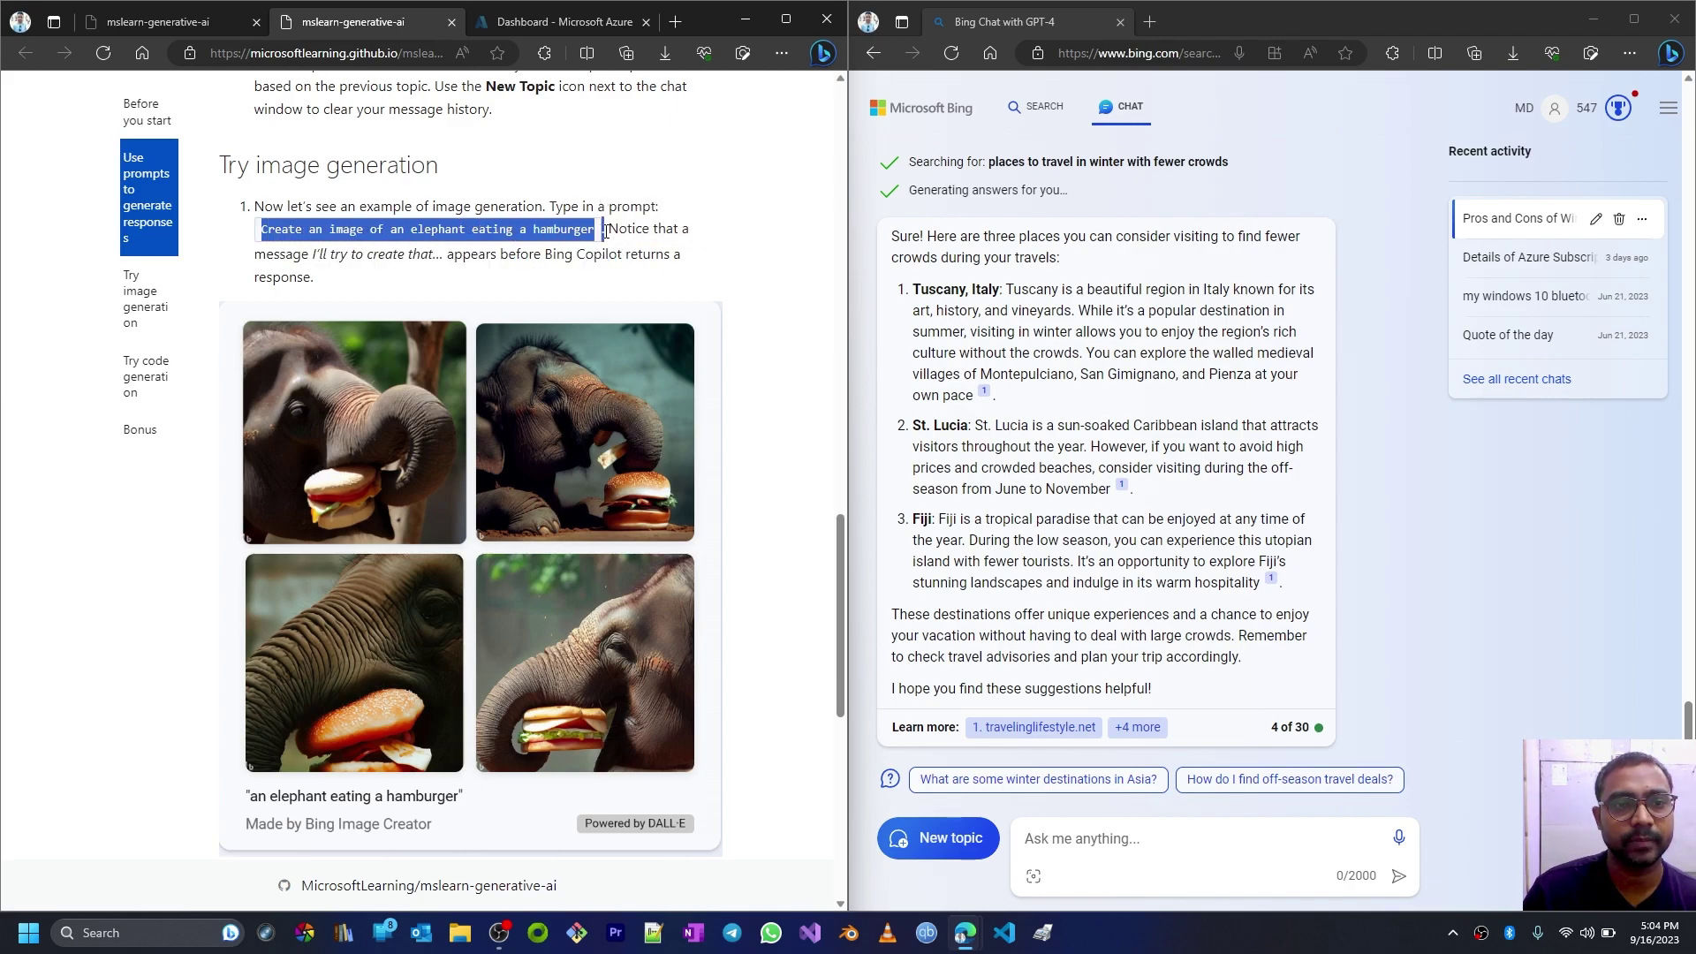
{"action": "left_click", "coordinate": [428, 249]}
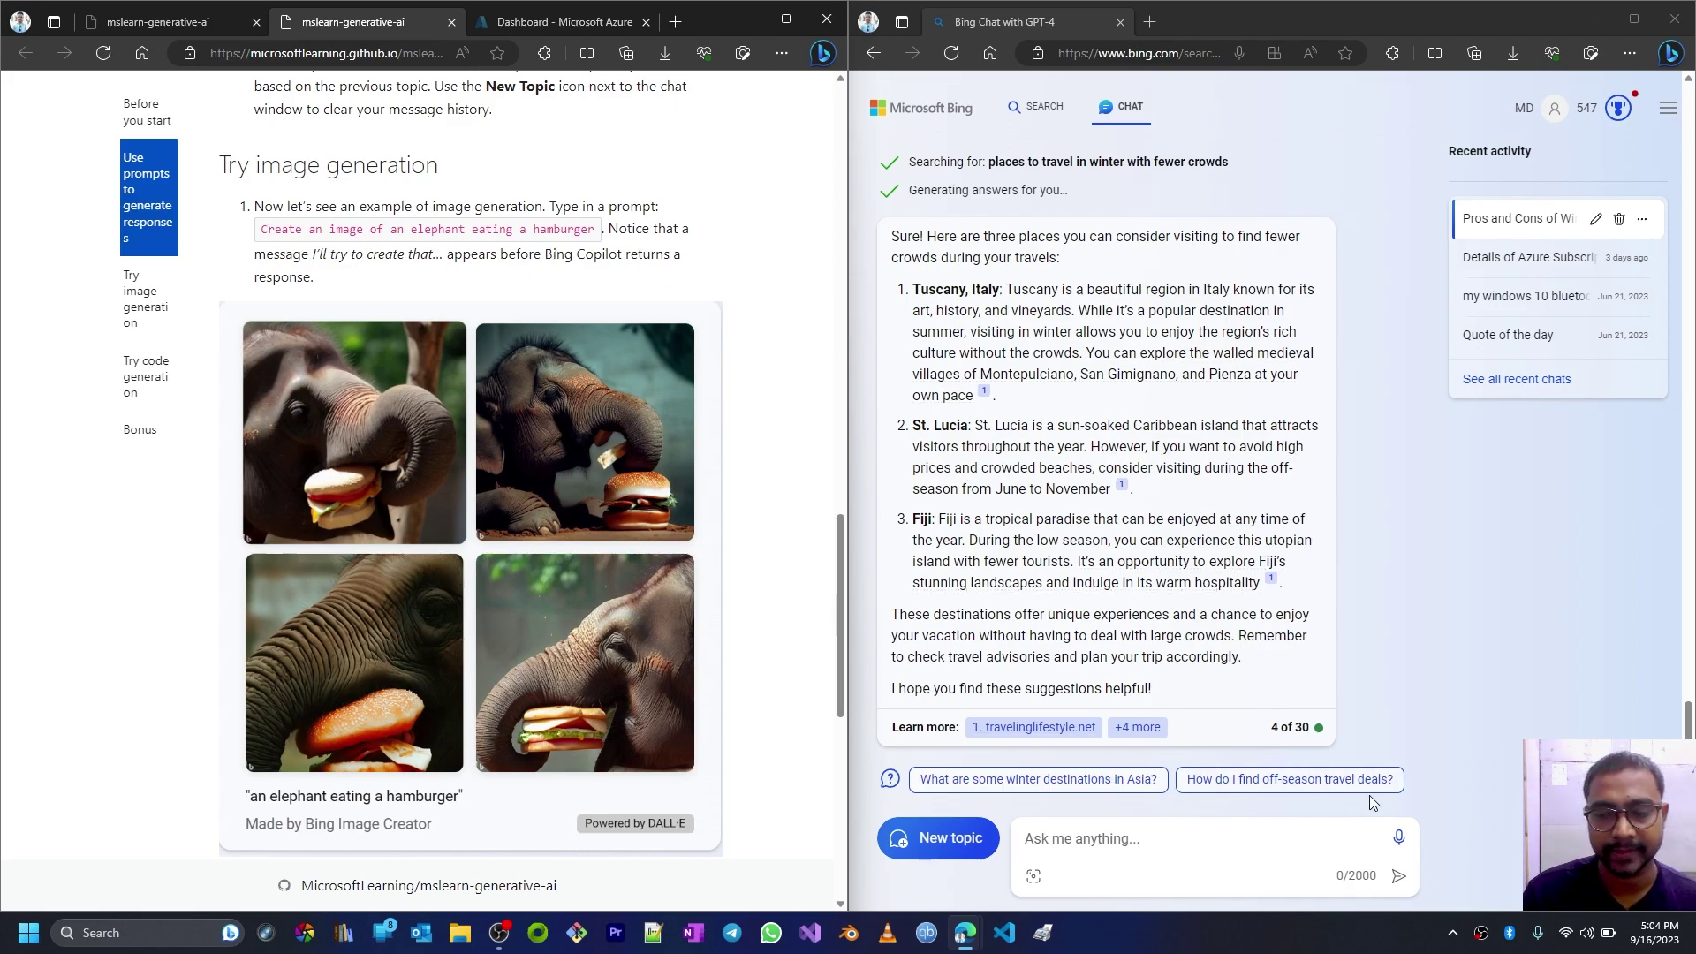
{"action": "left_click", "coordinate": [1399, 839]}
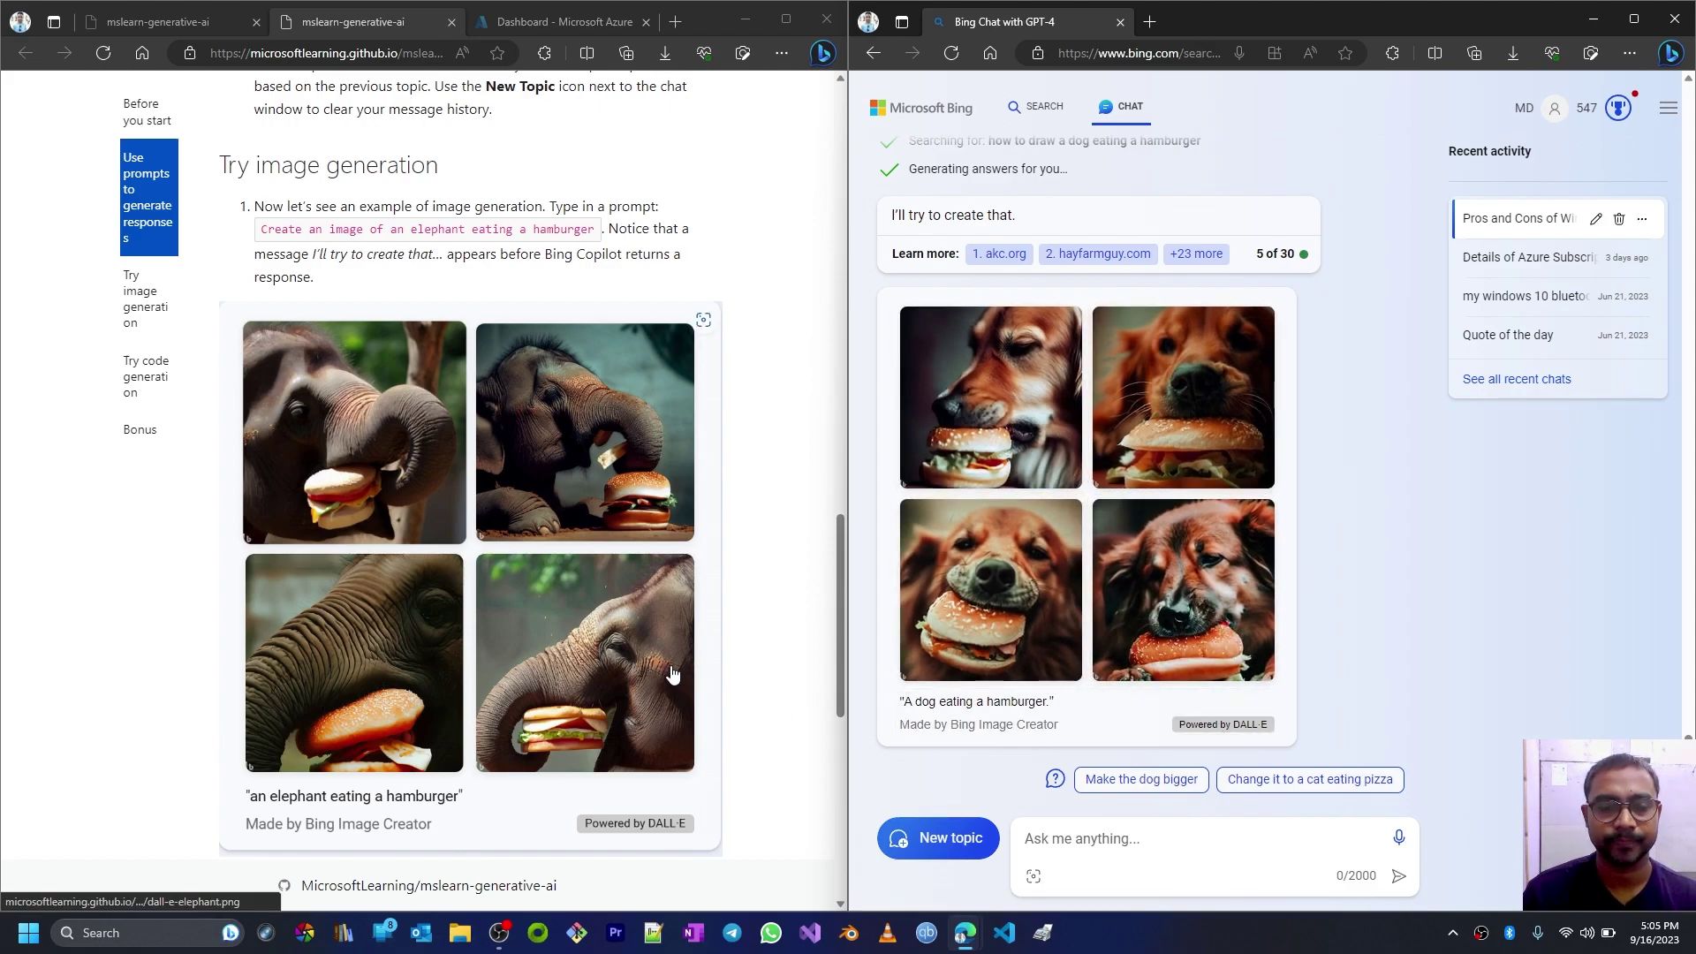
{"action": "scroll", "coordinate": [667, 663], "scroll_direction": "down", "scroll_amount": 4}
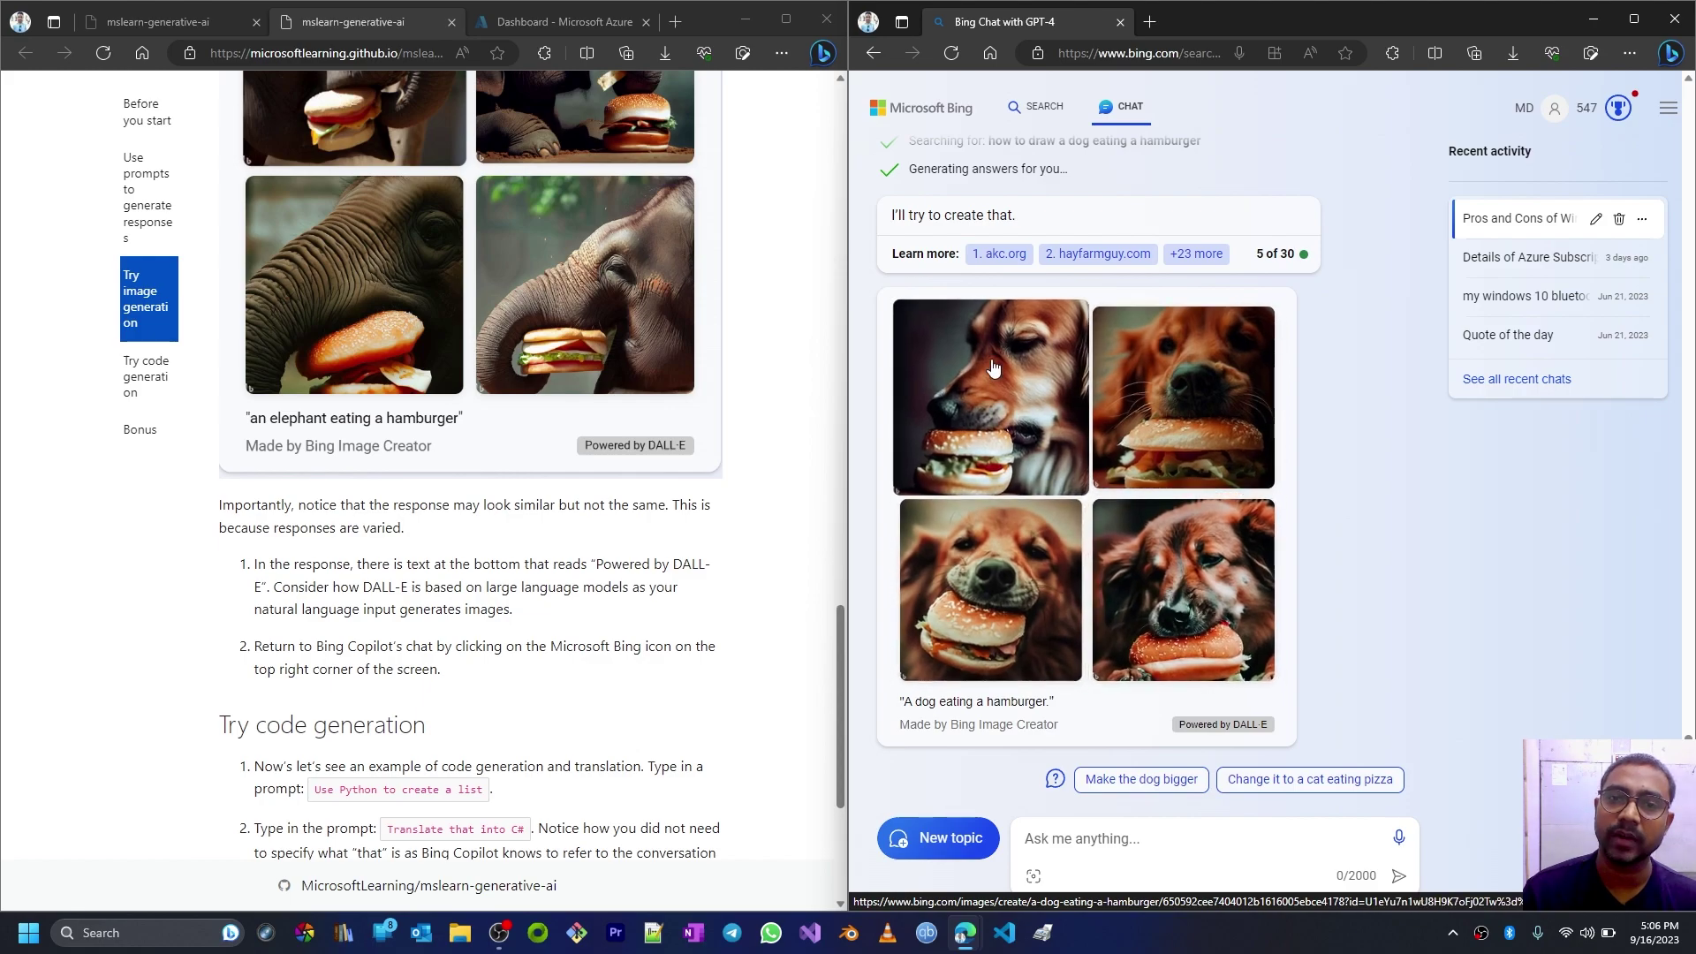
{"action": "scroll", "coordinate": [973, 358], "scroll_direction": "up", "scroll_amount": 3}
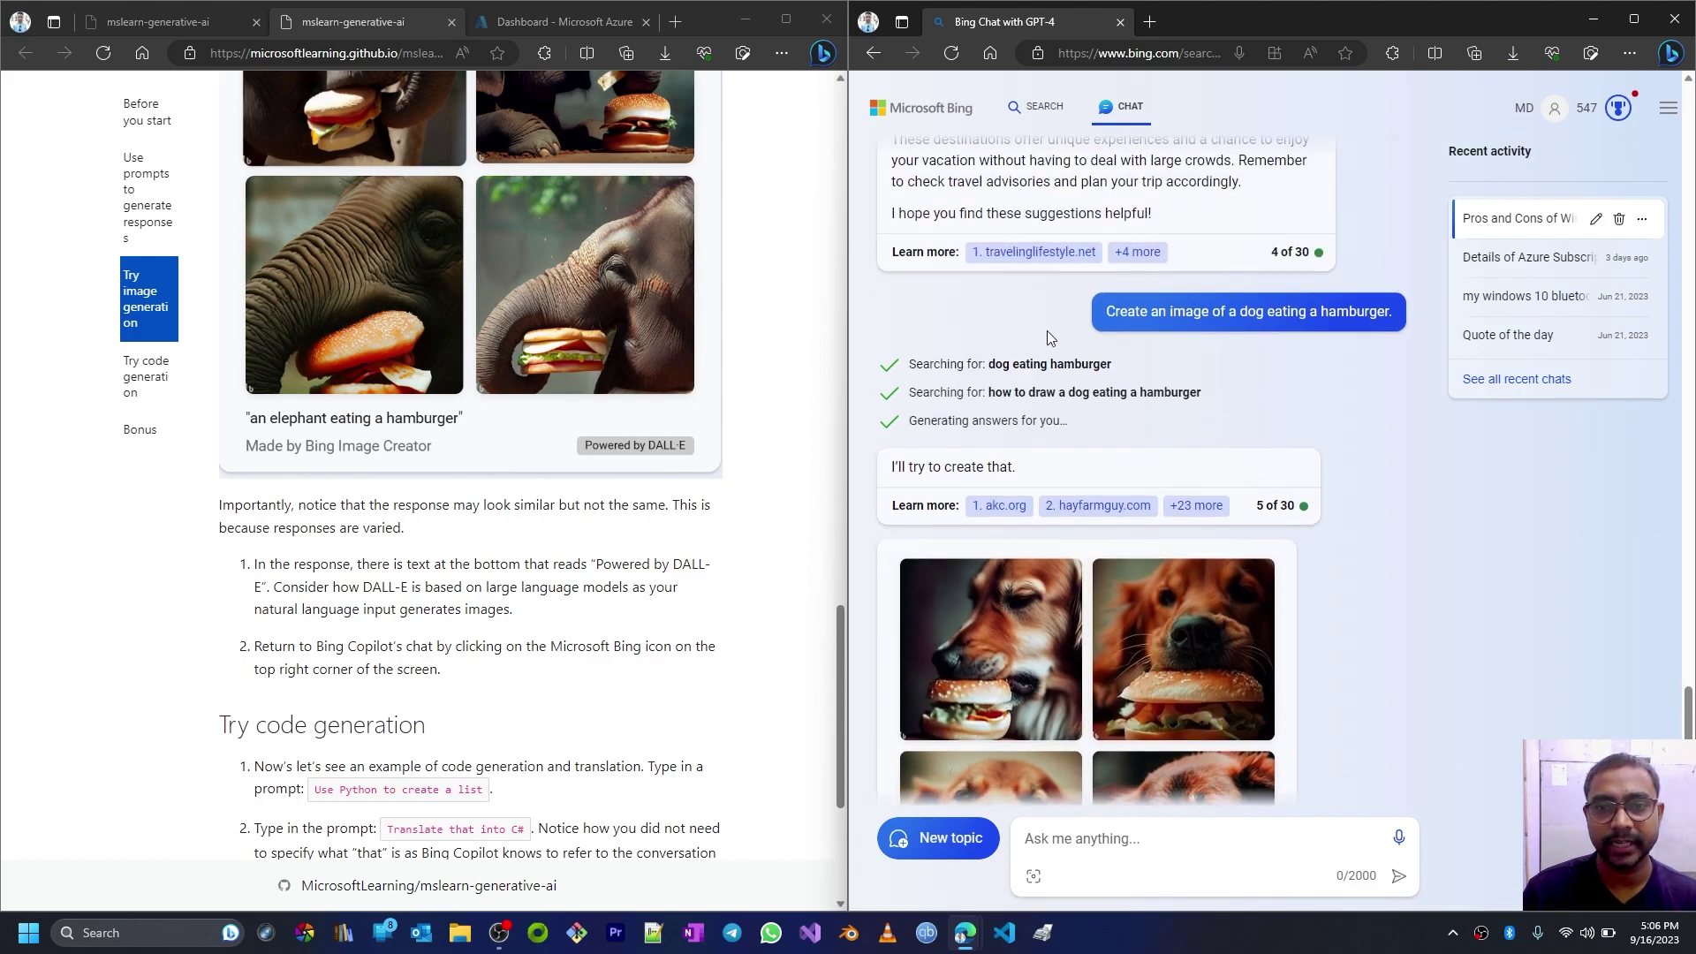
{"action": "left_click_drag", "start_coordinate": [989, 370], "coordinate": [1113, 374]}
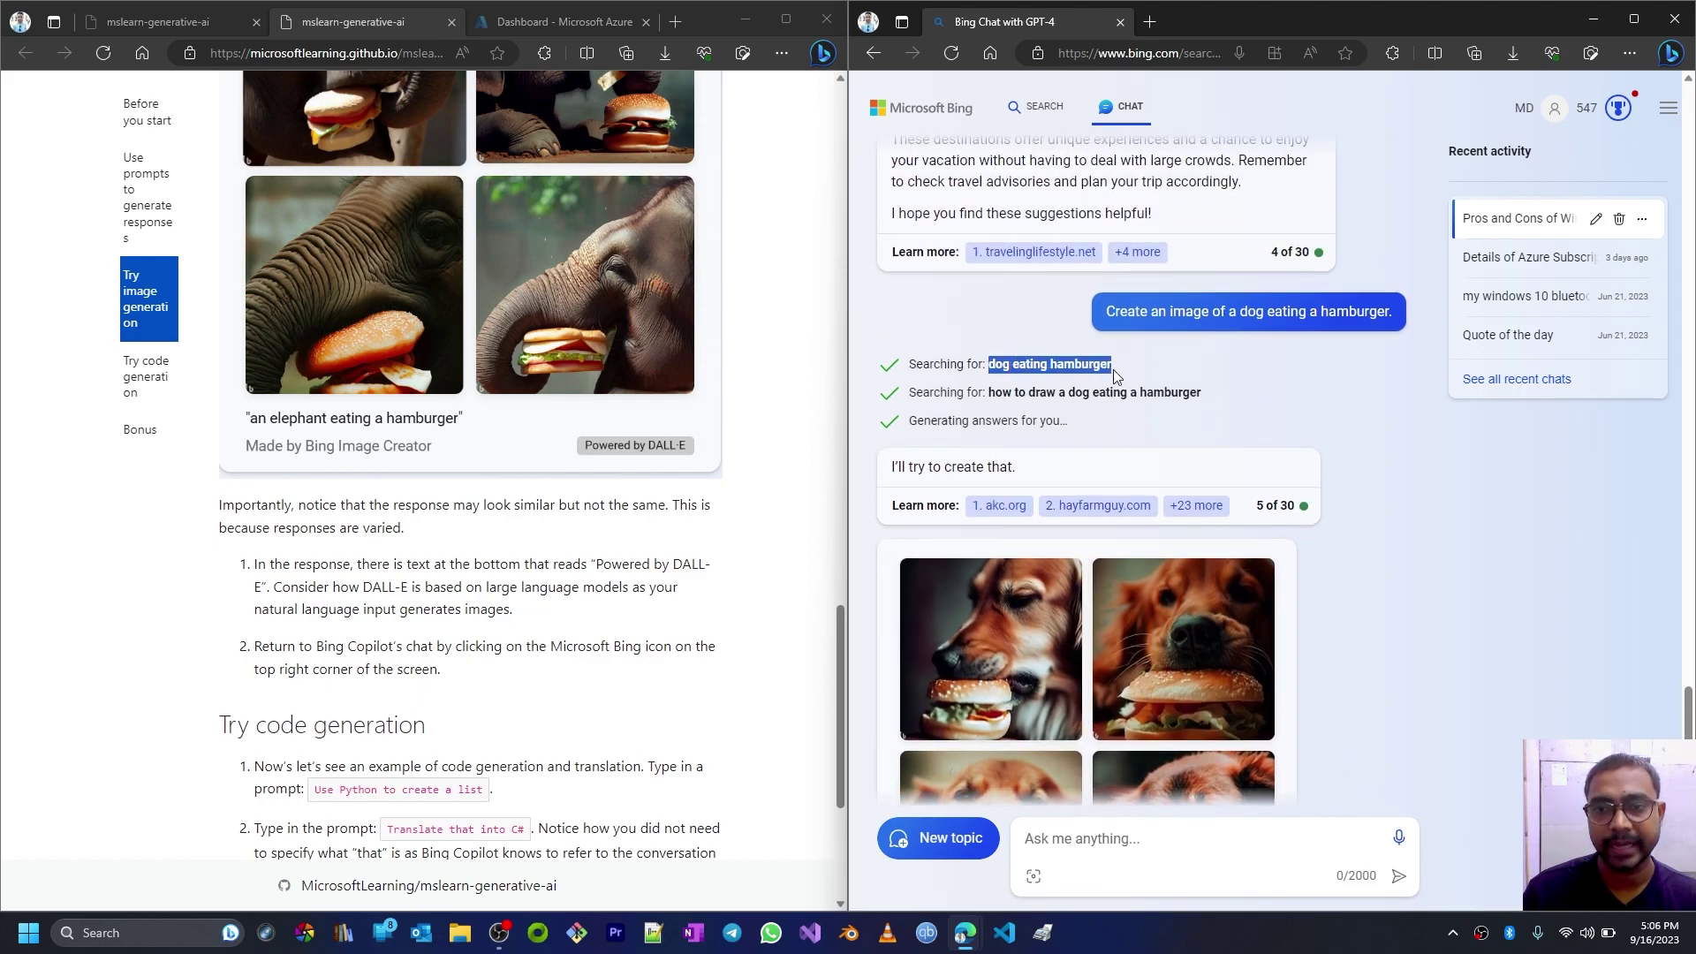
{"action": "scroll", "coordinate": [1111, 415], "scroll_direction": "down", "scroll_amount": 3}
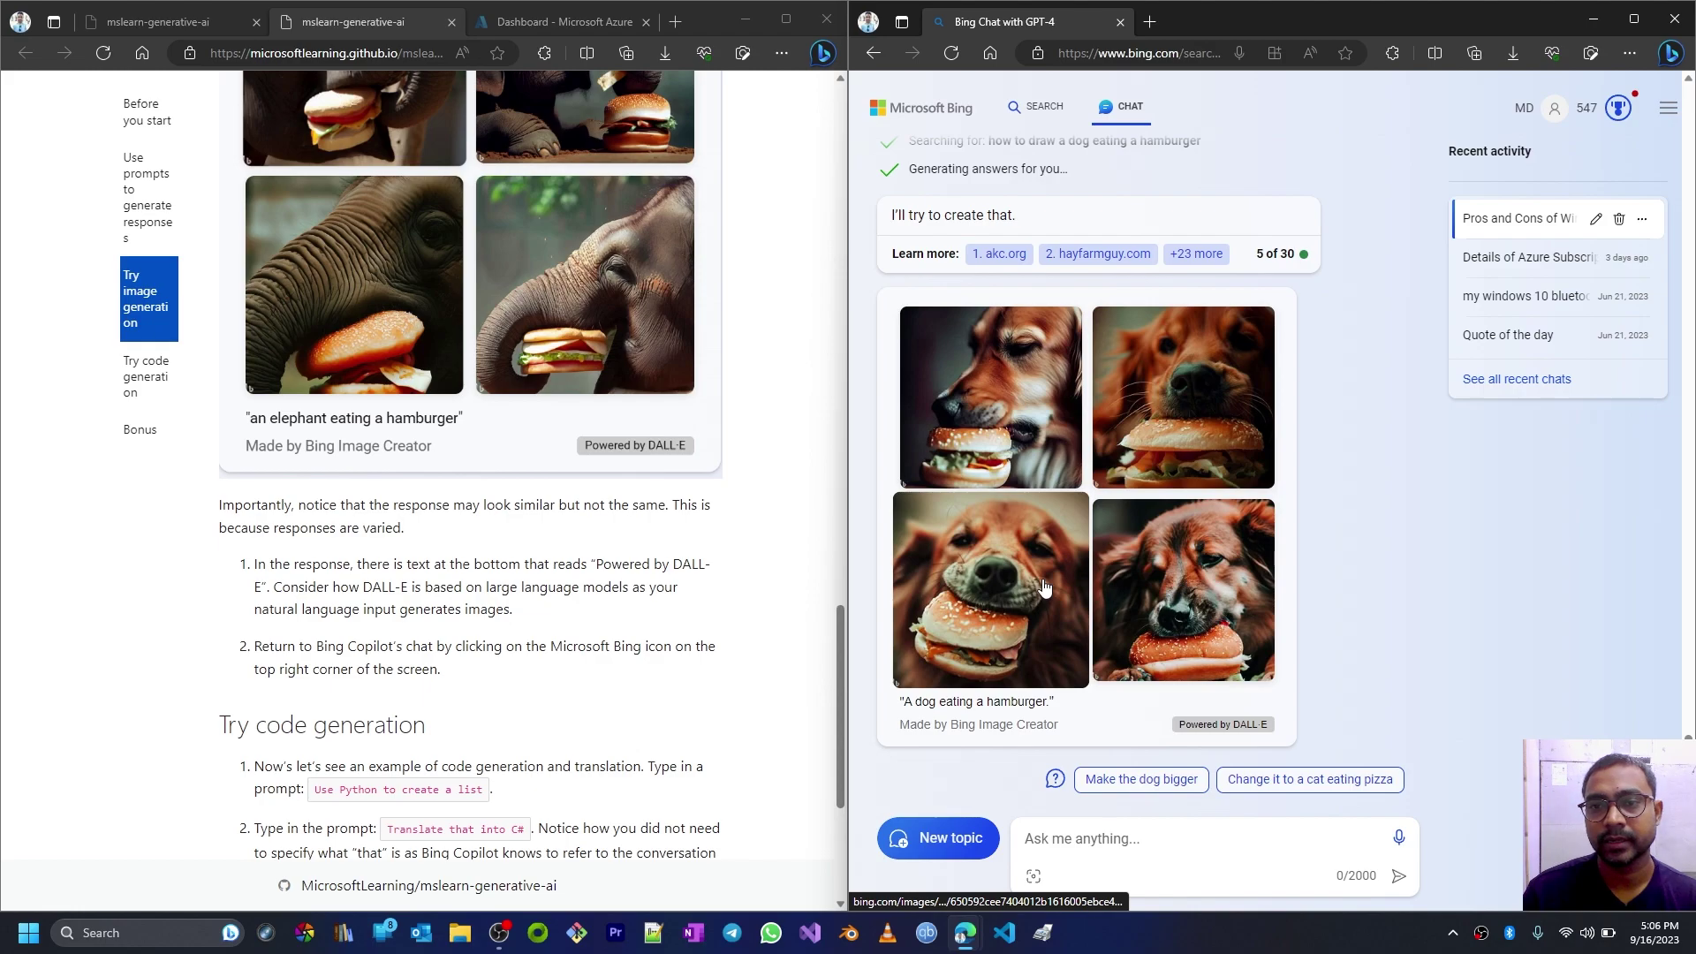
{"action": "scroll", "coordinate": [1038, 600], "scroll_direction": "up", "scroll_amount": 1}
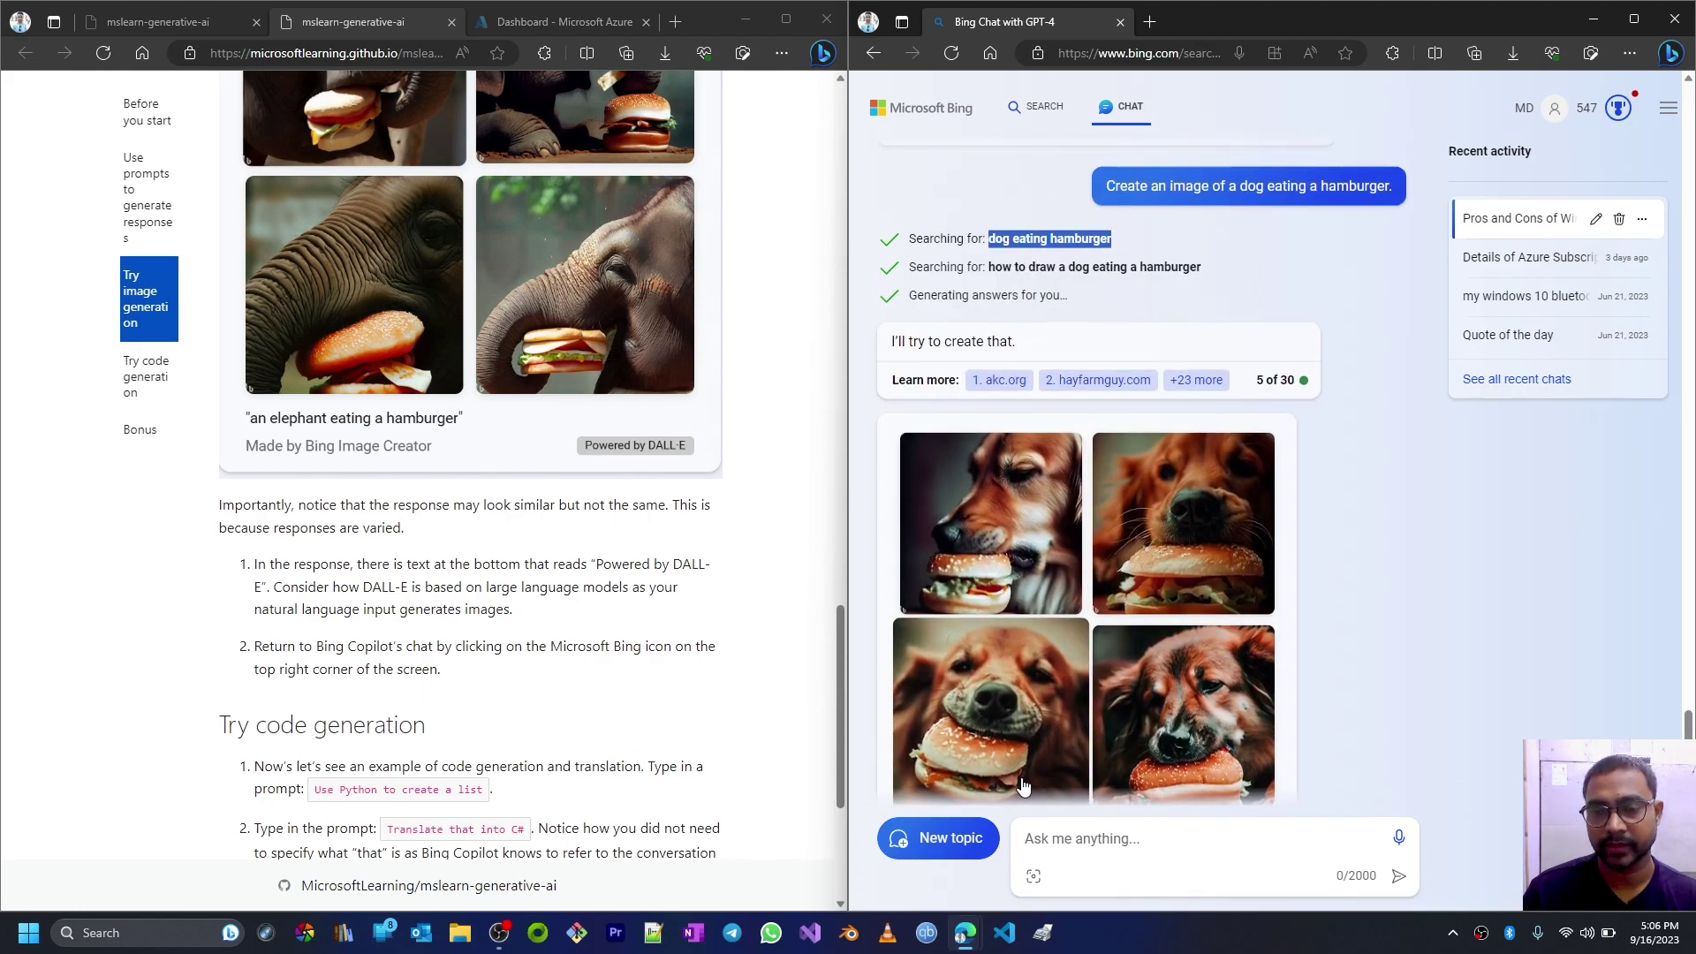
{"action": "scroll", "coordinate": [1022, 785], "scroll_direction": "down", "scroll_amount": 1}
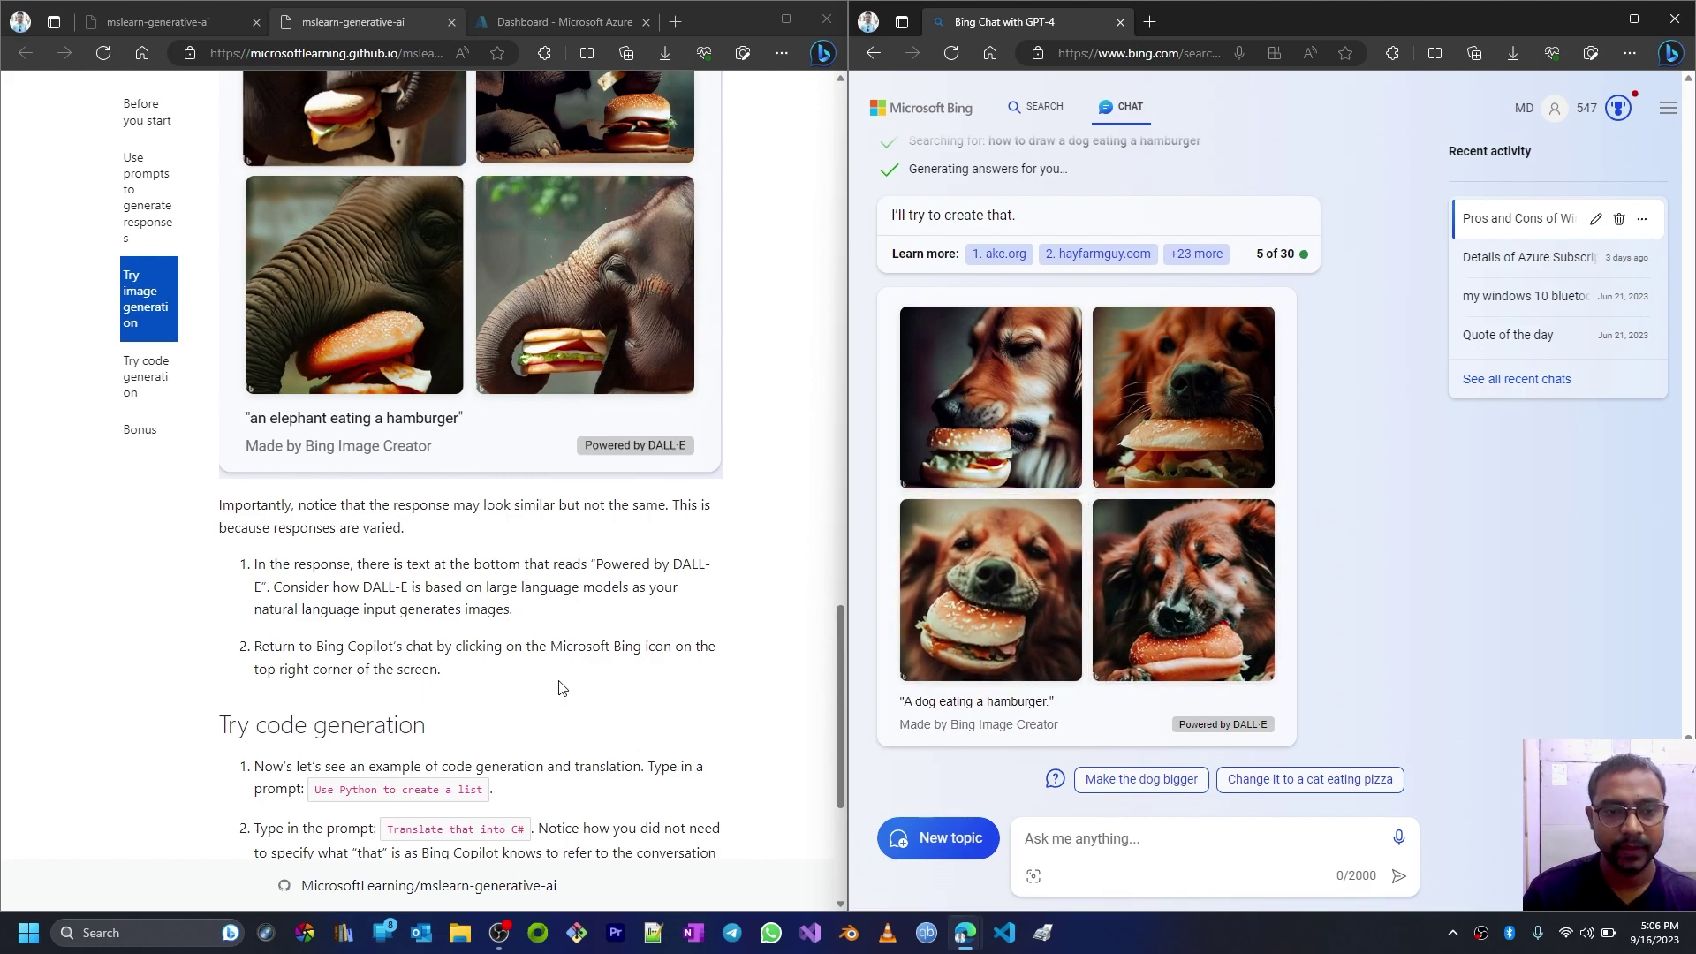
{"action": "scroll", "coordinate": [562, 688], "scroll_direction": "down", "scroll_amount": 3}
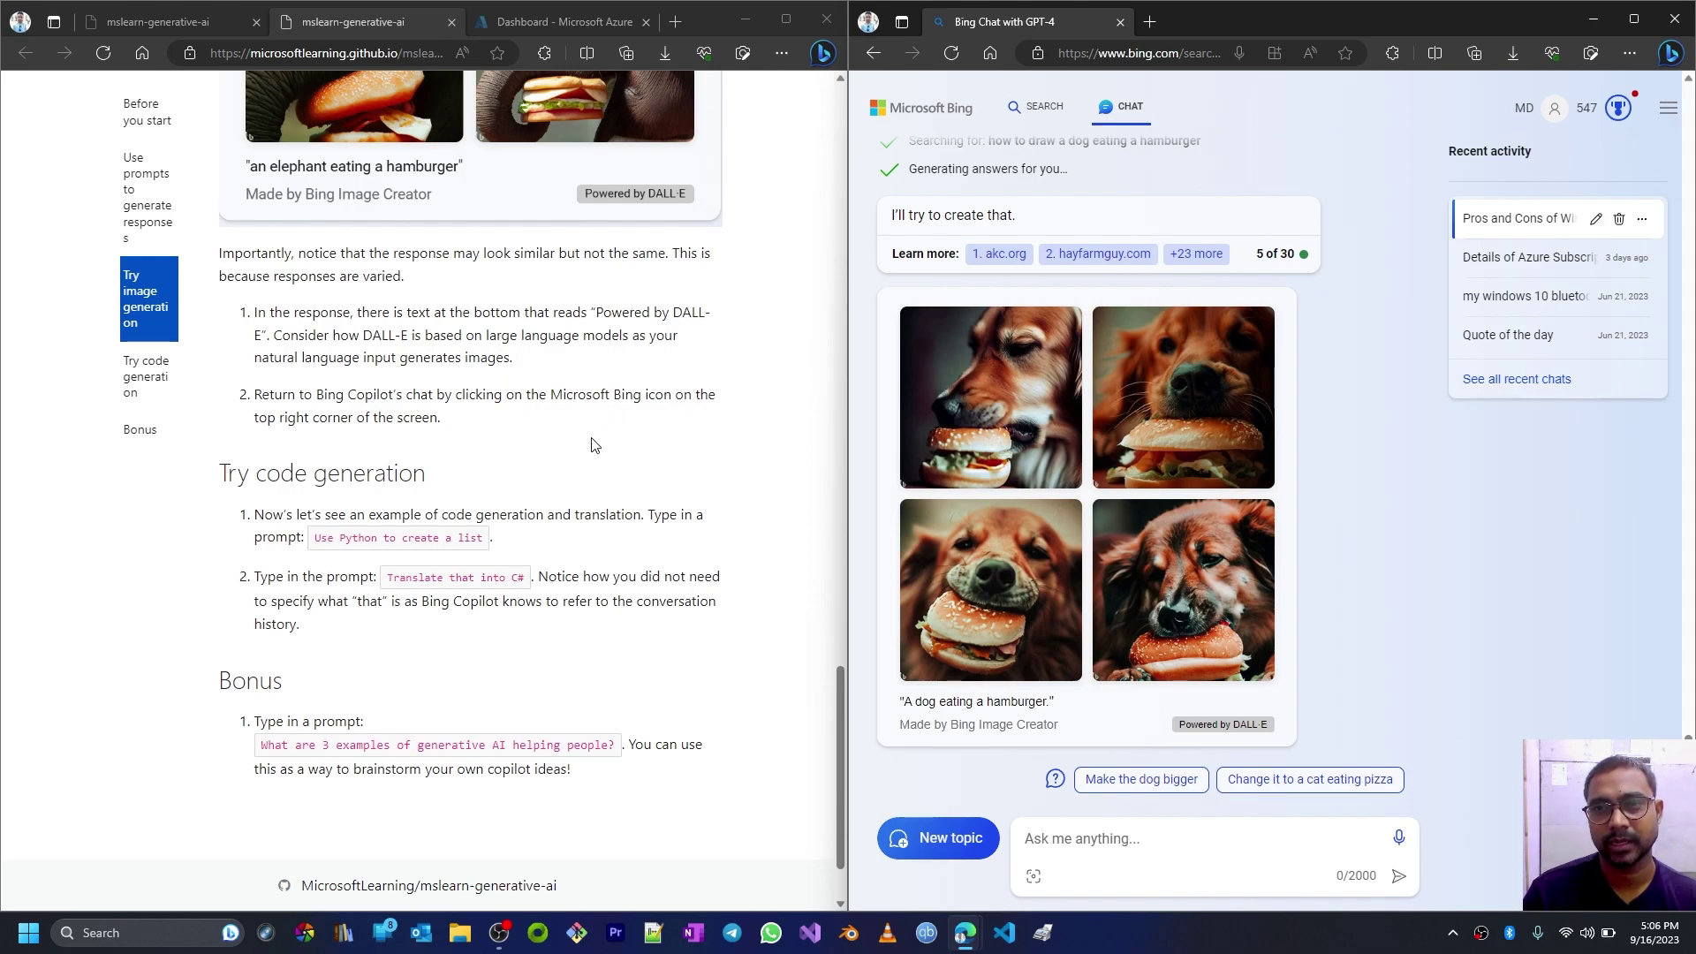
{"action": "scroll", "coordinate": [1523, 607], "scroll_direction": "up", "scroll_amount": 4}
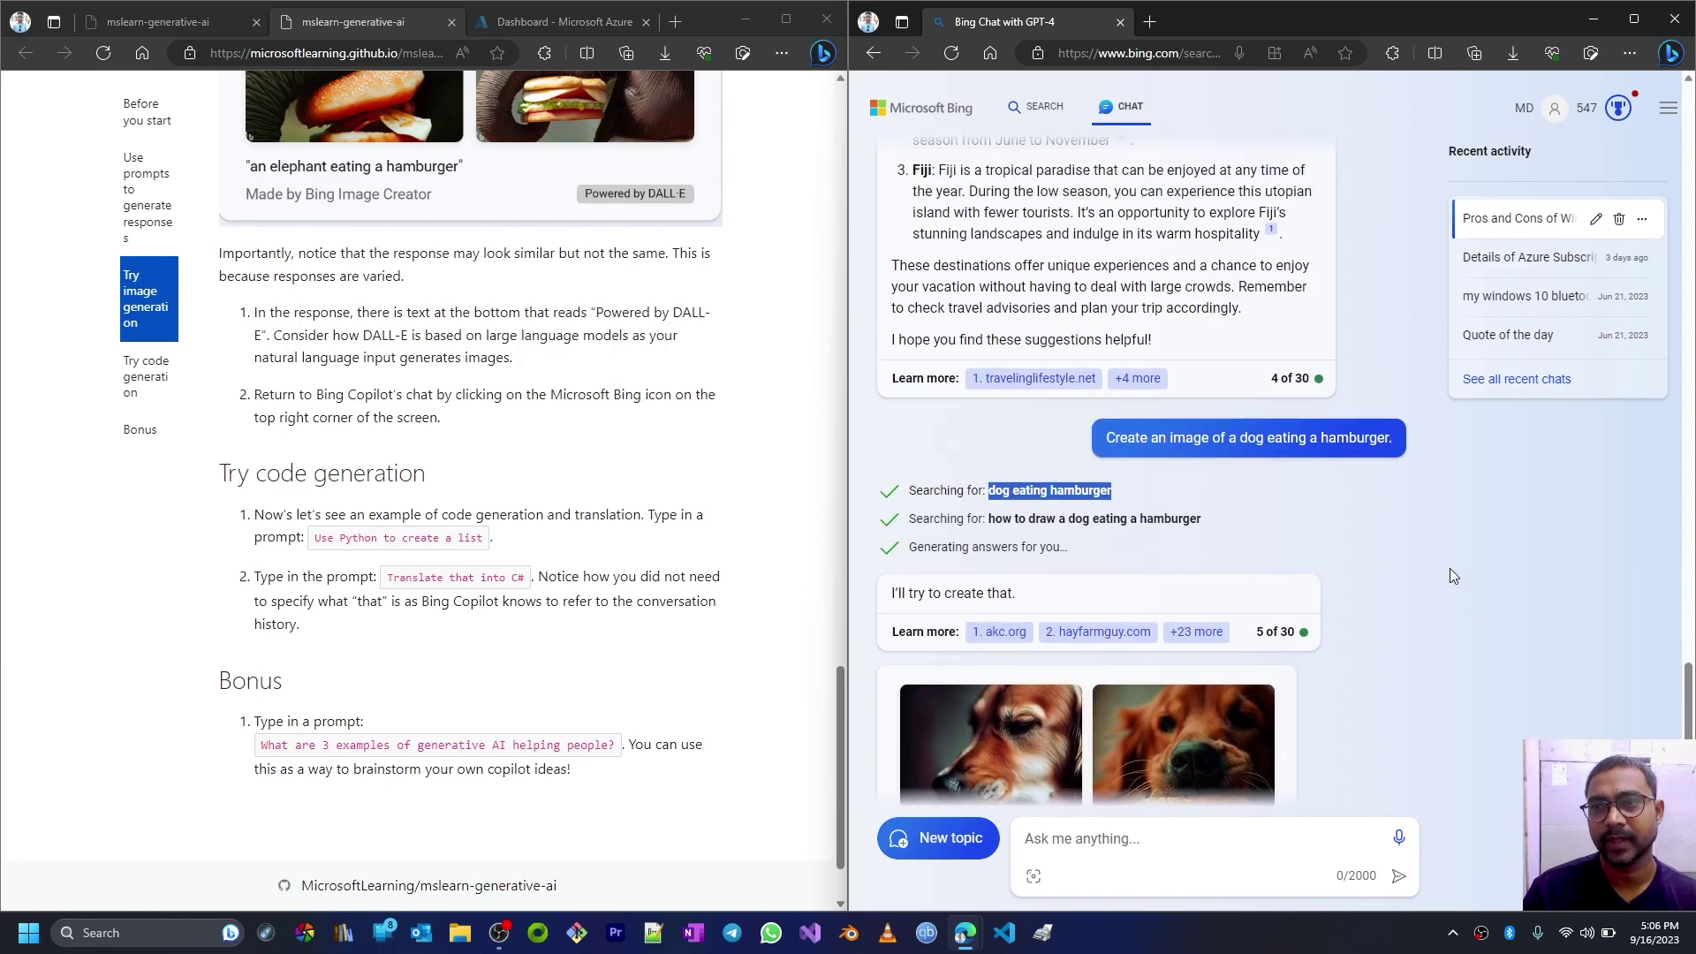
Step: Open the Bing sidebar and copy the 'Use Python to create a list' prompt from the lab
{"action": "left_click", "coordinate": [1671, 53]}
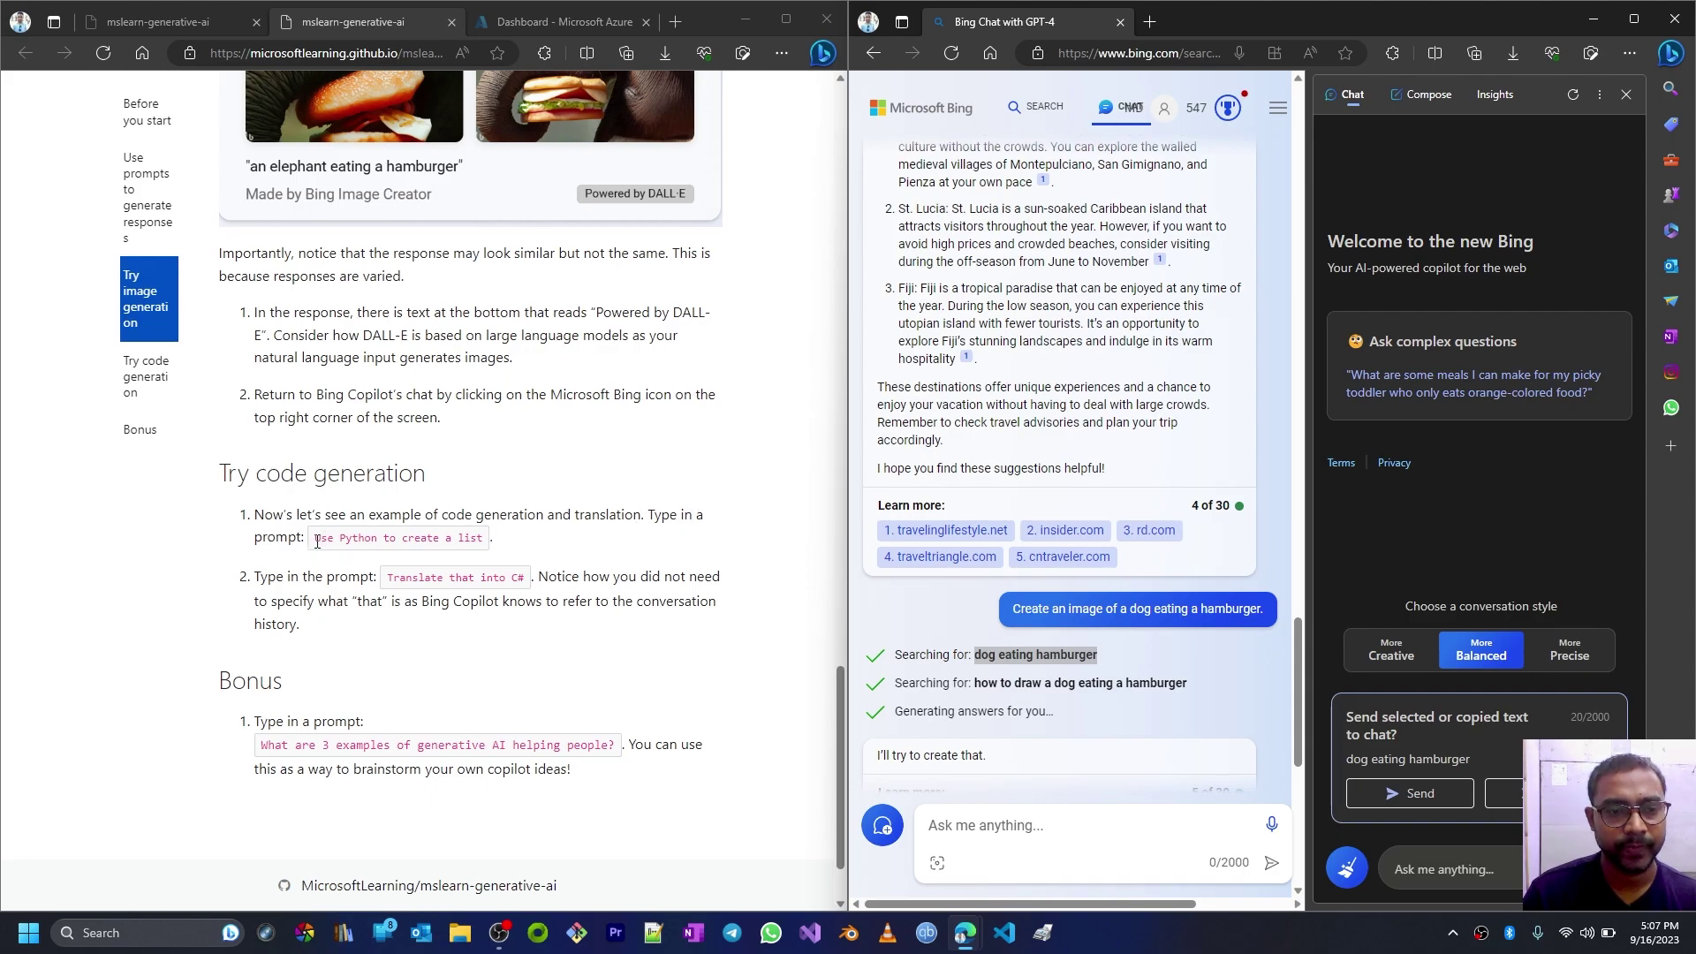
{"action": "left_click_drag", "start_coordinate": [317, 541], "coordinate": [468, 543]}
{"action": "right_click", "coordinate": [468, 543]}
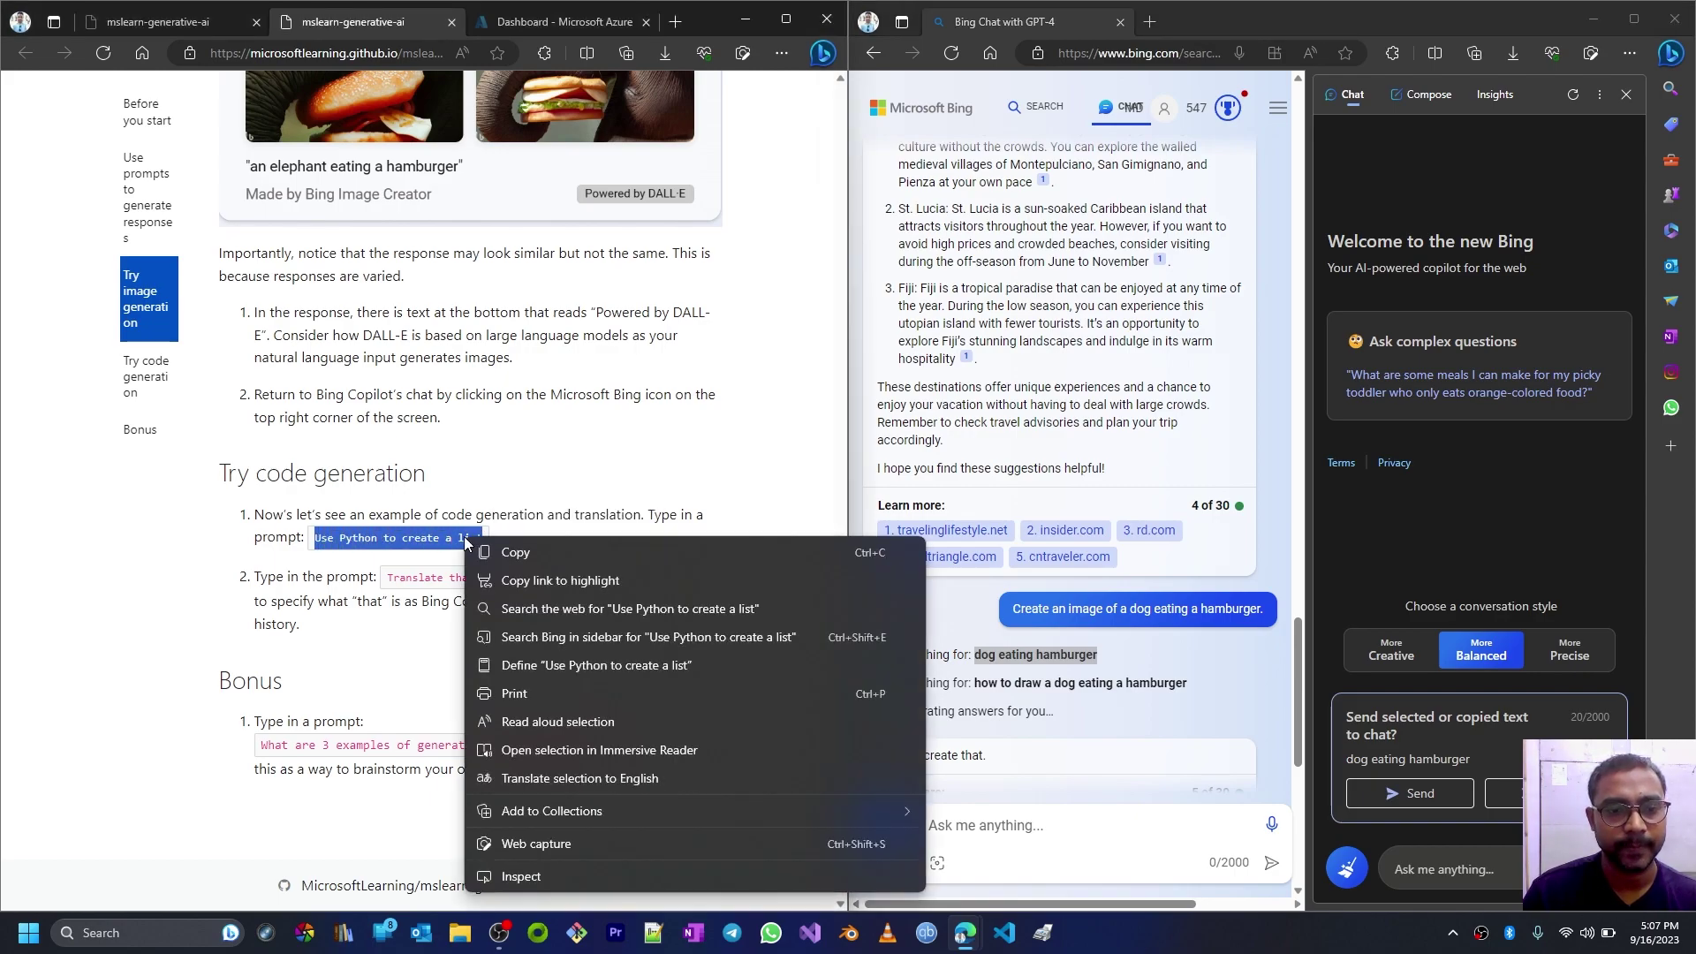
{"action": "left_click", "coordinate": [497, 559]}
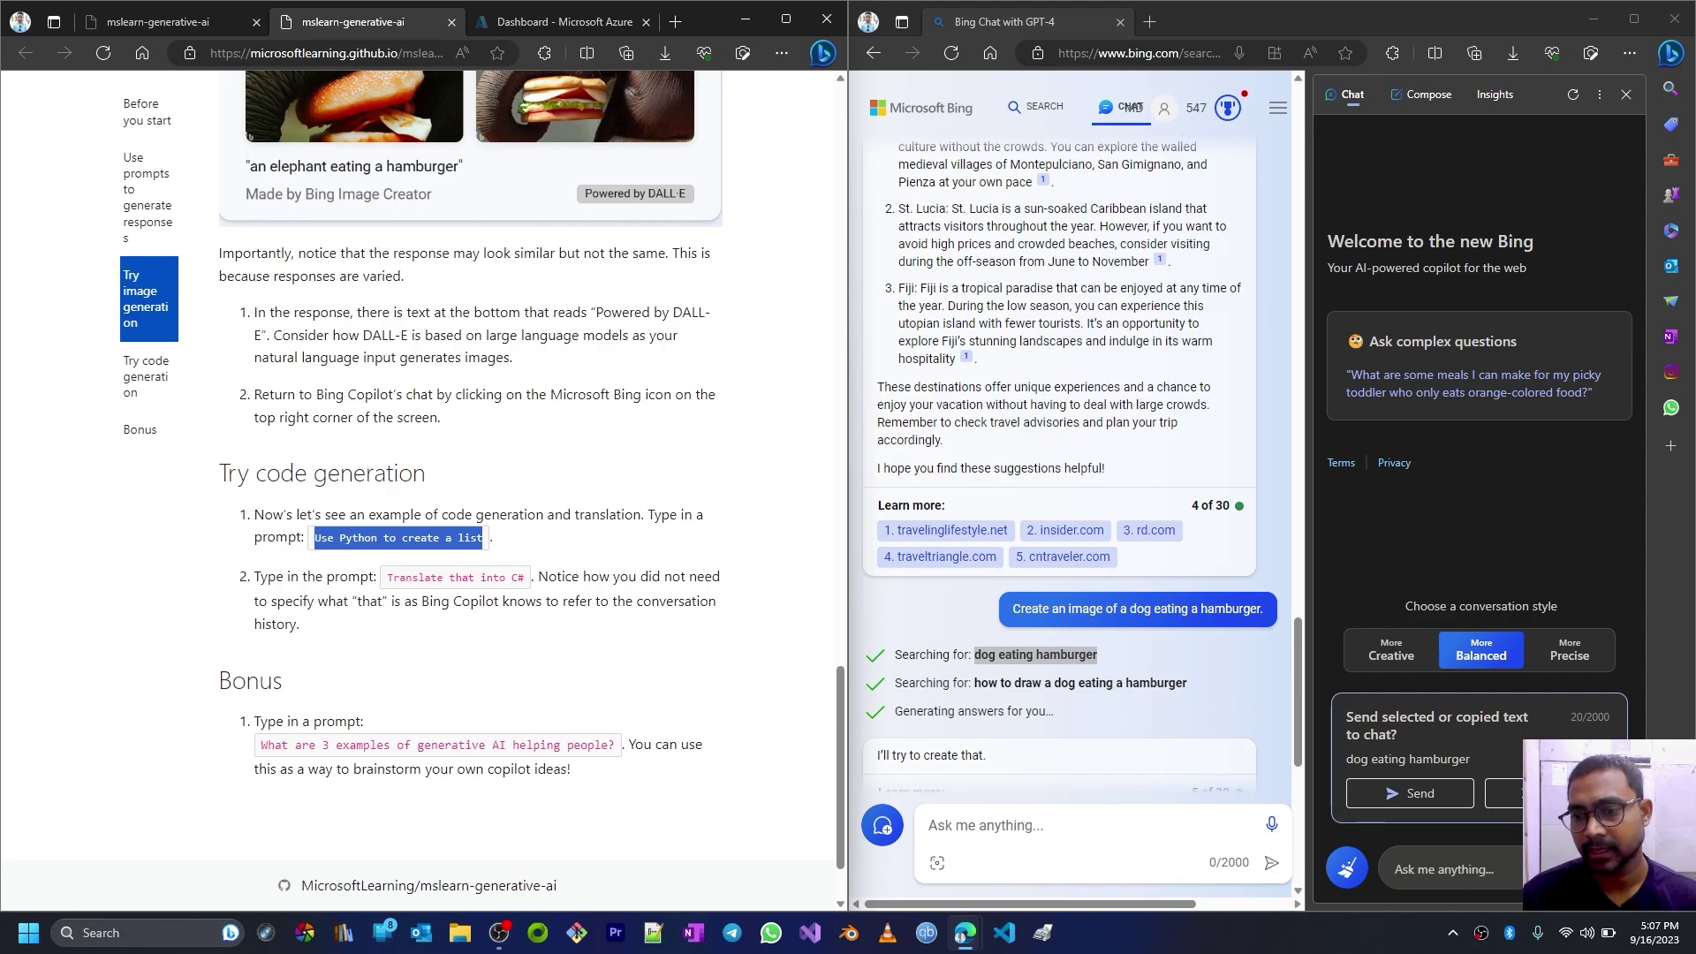
Step: Paste the Python list prompt into the sidebar's Ask box and send it
{"action": "left_click", "coordinate": [1490, 866]}
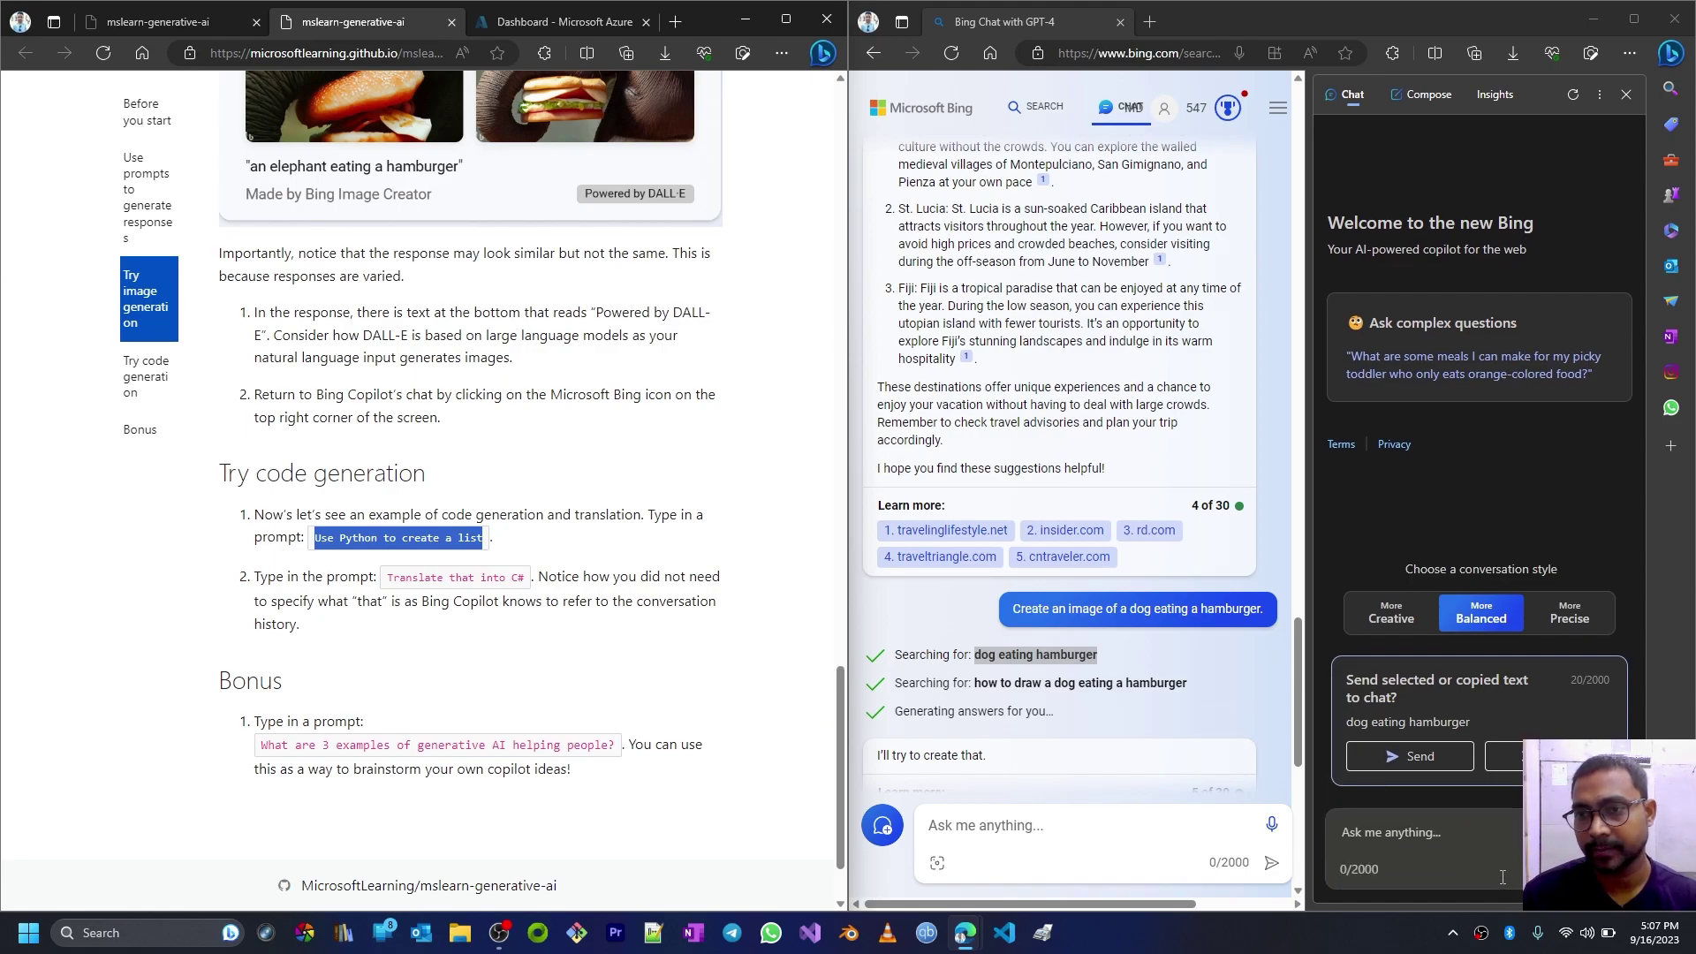
{"action": "right_click", "coordinate": [1475, 830]}
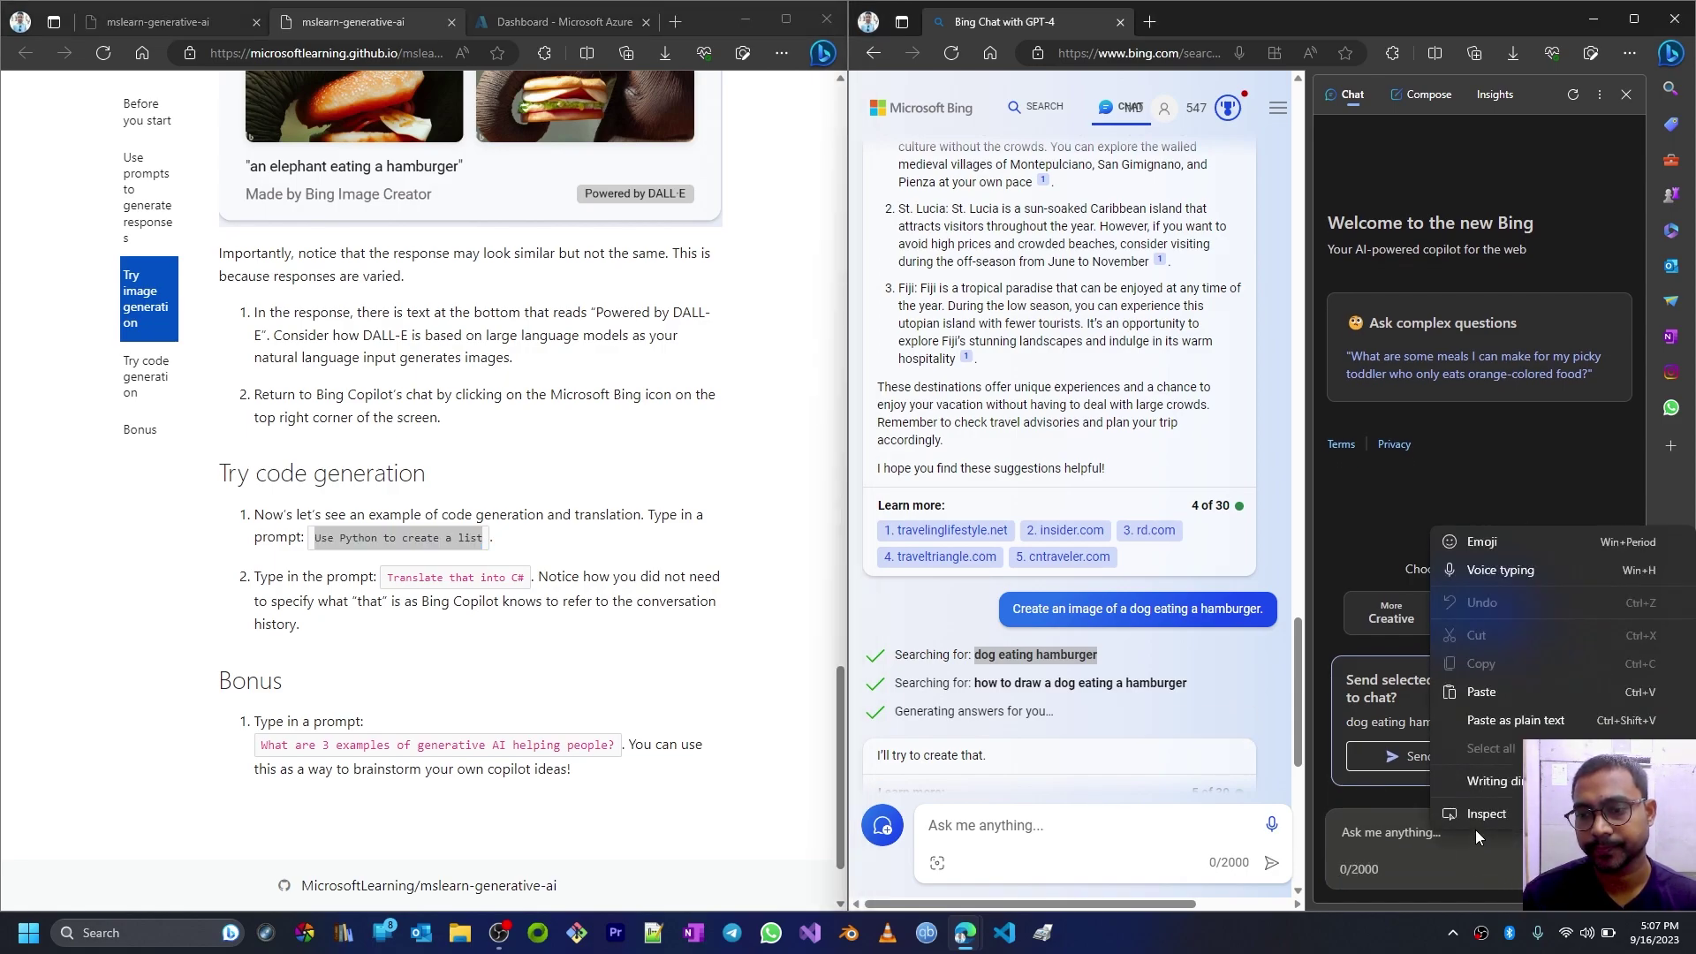
{"action": "left_click", "coordinate": [1503, 692]}
{"action": "key", "text": "Return"}
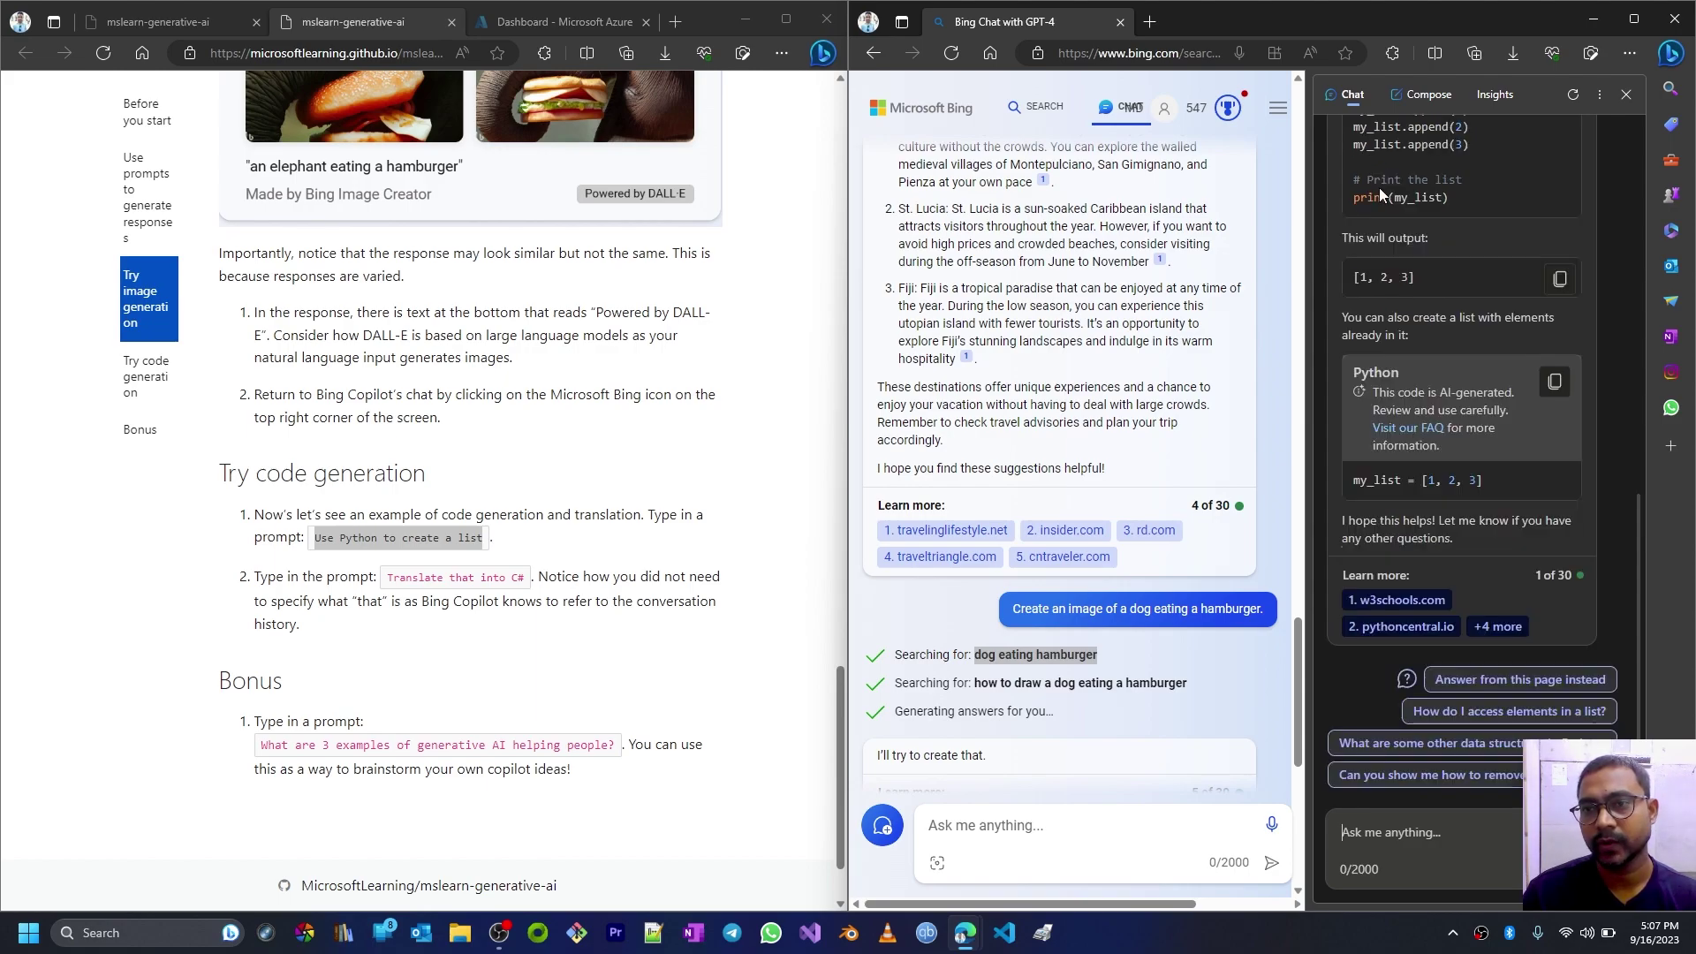
Step: Highlight the empty-list line, the three append calls, the print line and the [1, 2, 3] output
{"action": "scroll", "coordinate": [1423, 452], "scroll_direction": "up", "scroll_amount": 3}
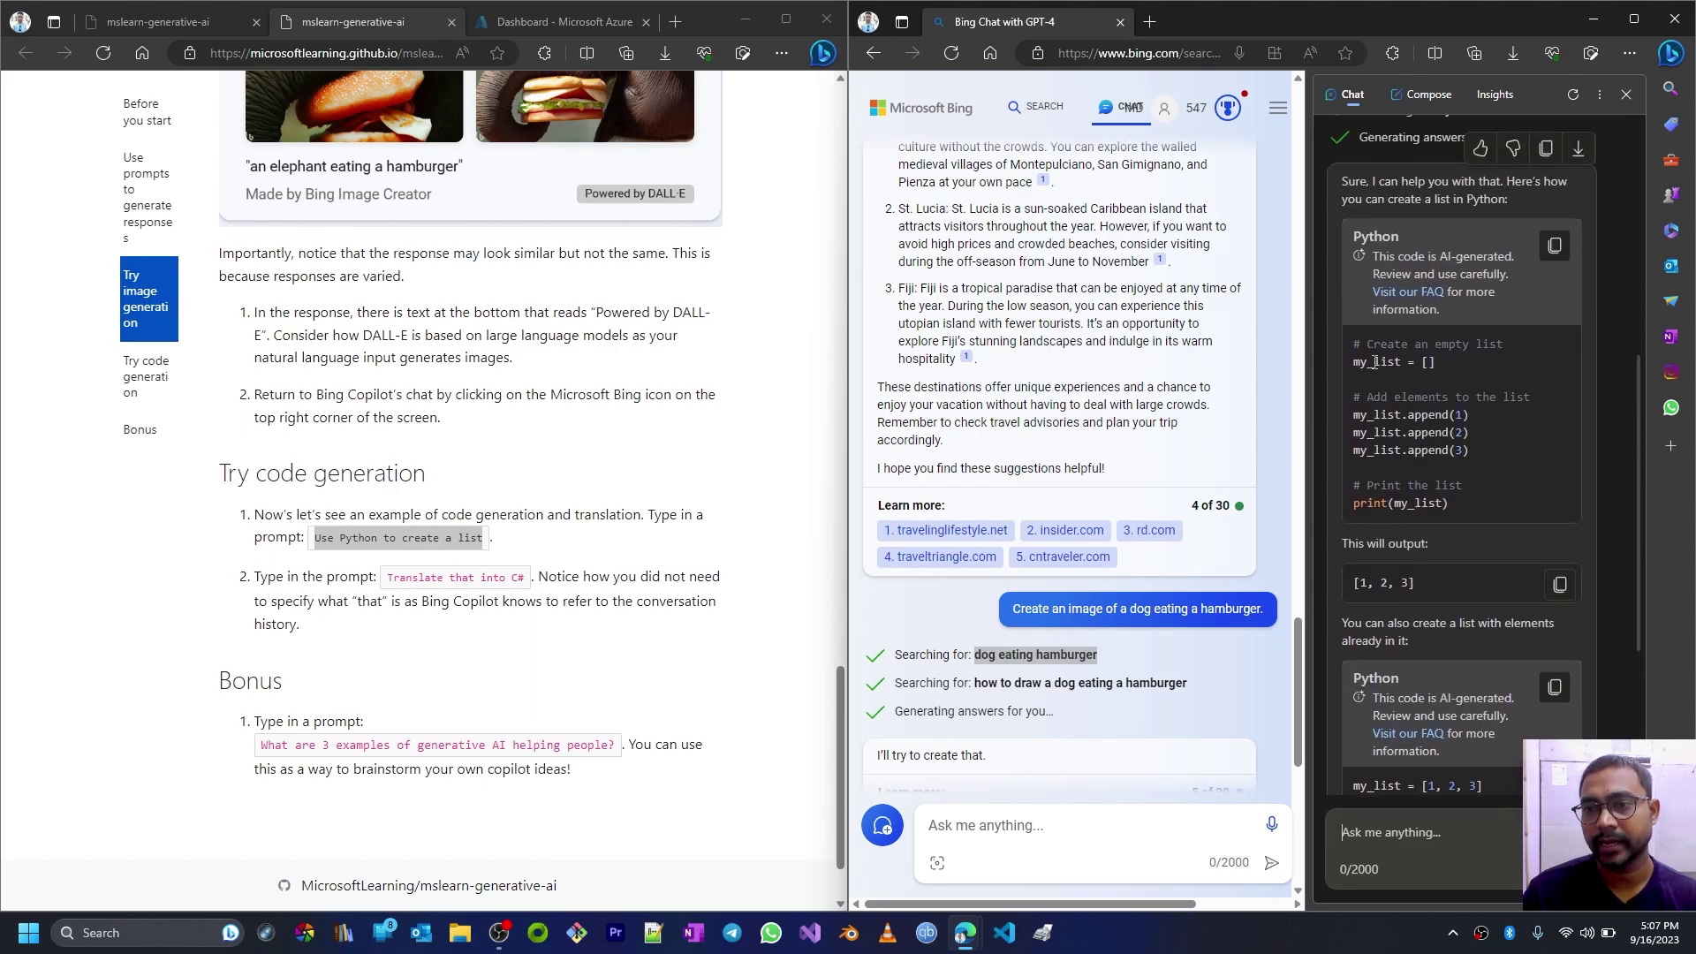
{"action": "left_click_drag", "start_coordinate": [1437, 362], "coordinate": [1354, 370]}
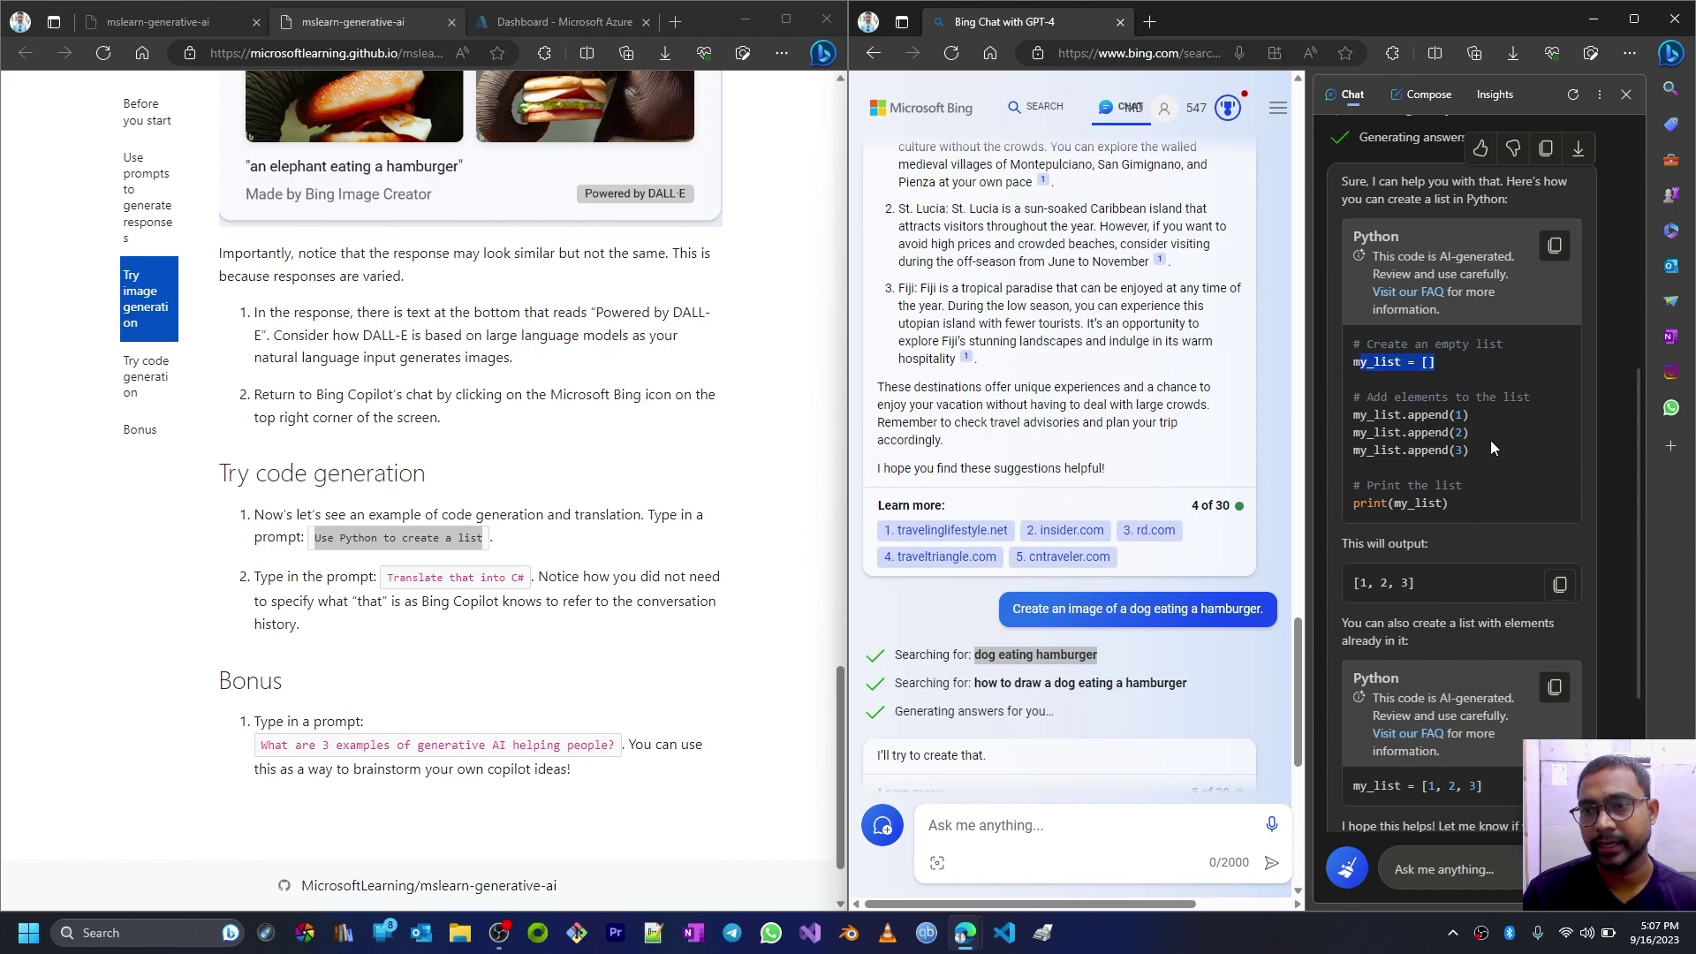
{"action": "left_click_drag", "start_coordinate": [1492, 449], "coordinate": [1362, 420]}
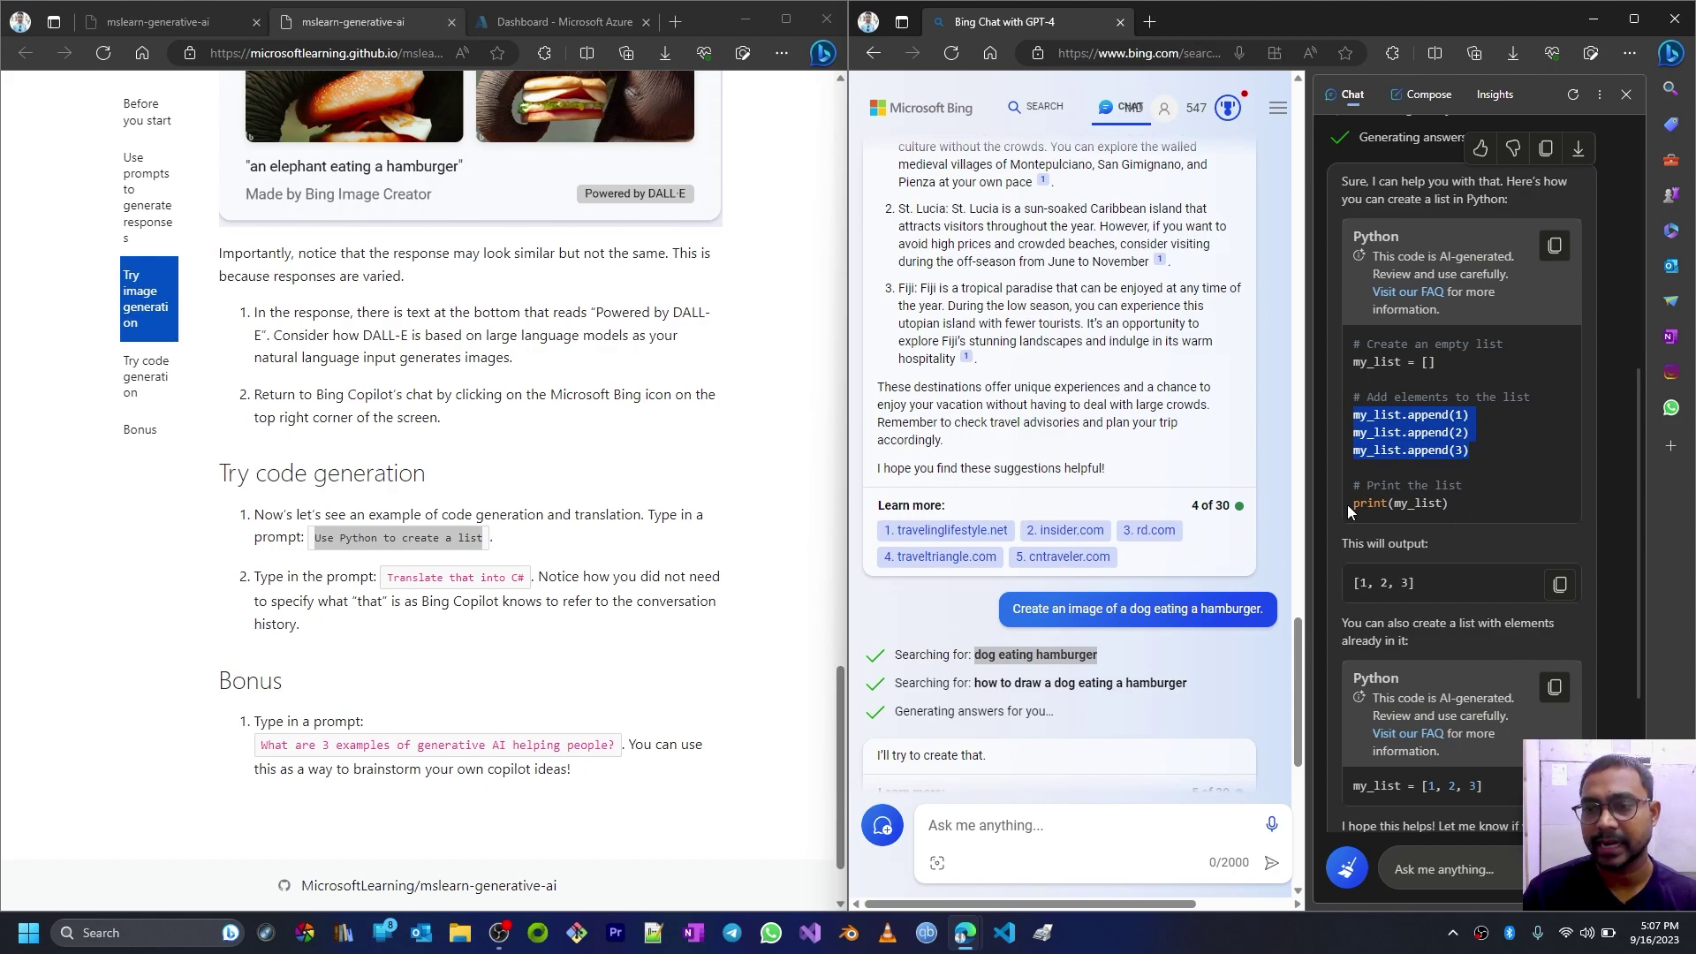
{"action": "left_click_drag", "start_coordinate": [1423, 585], "coordinate": [1345, 581]}
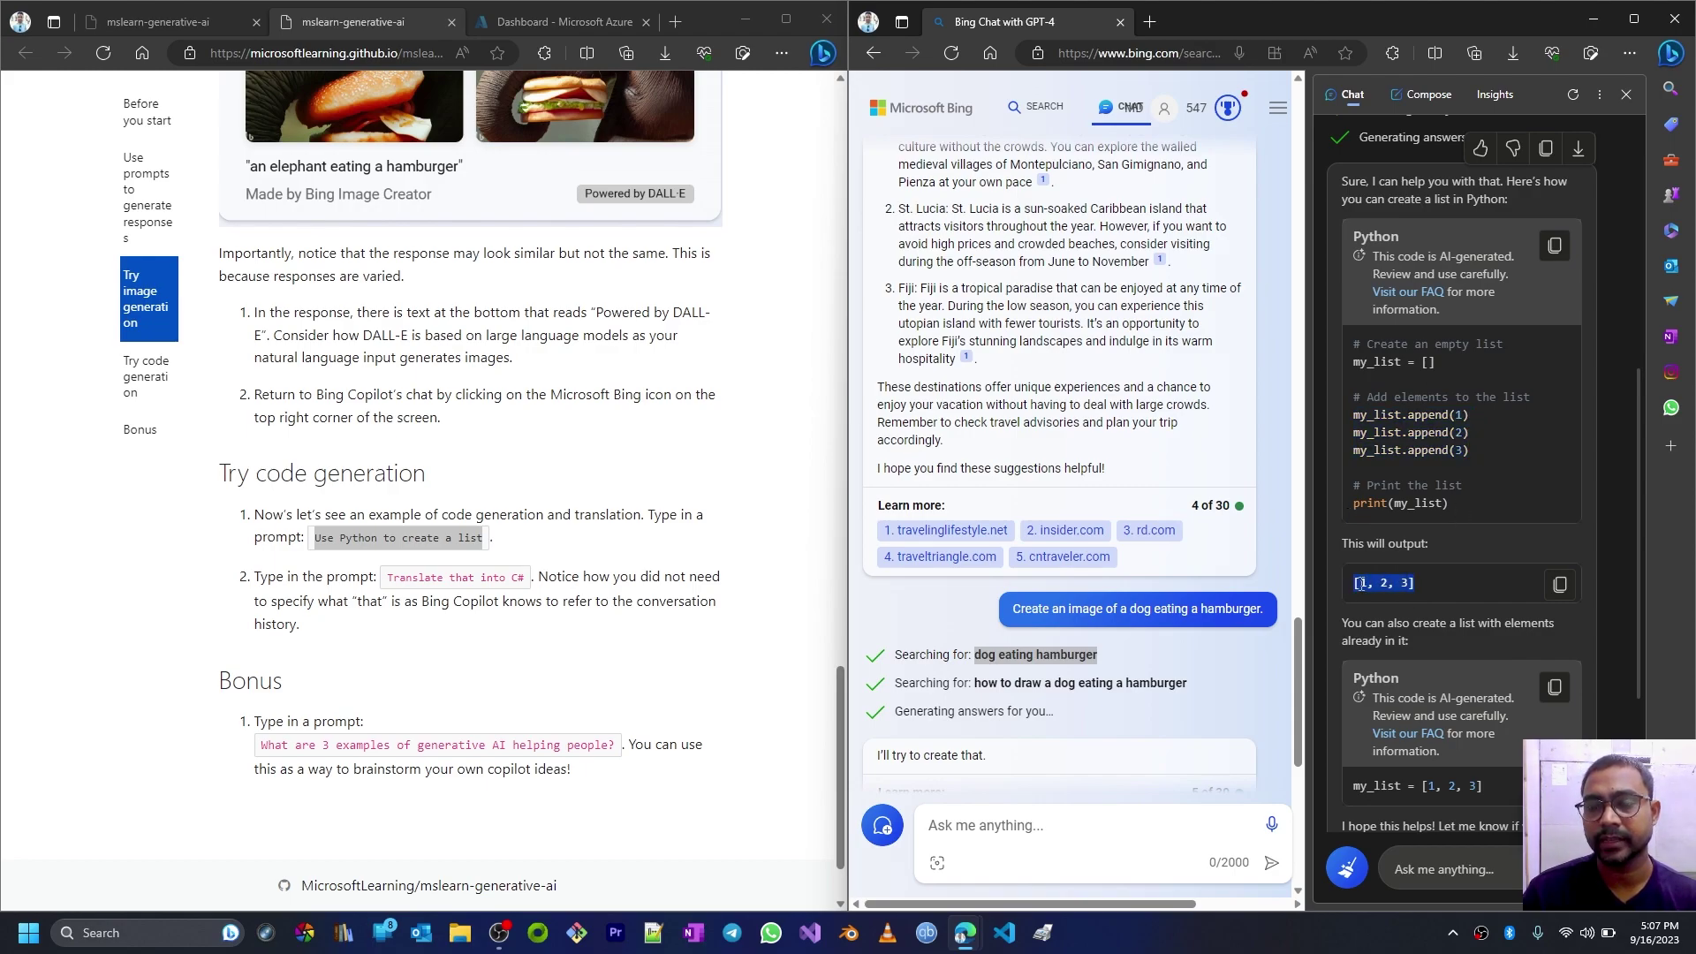
{"action": "left_click_drag", "start_coordinate": [1452, 505], "coordinate": [1356, 506]}
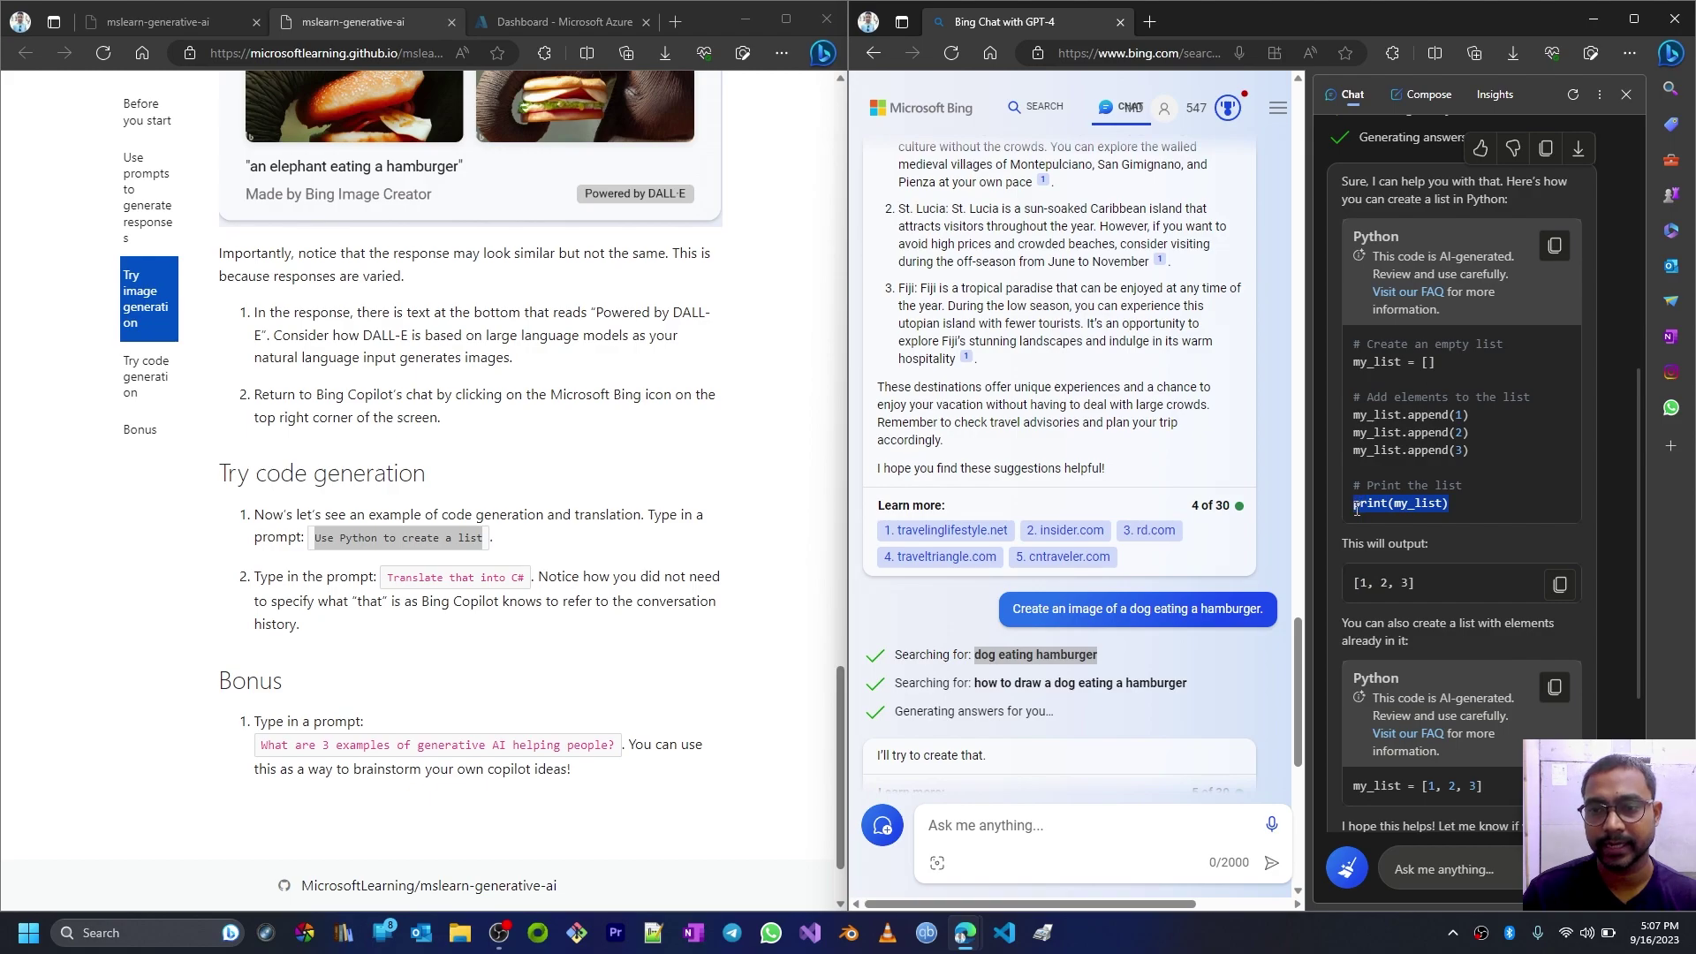
Step: Highlight the shorter alternative my_list = [1, 2, 3], then clear the selection
{"action": "scroll", "coordinate": [1408, 570], "scroll_direction": "down", "scroll_amount": 3}
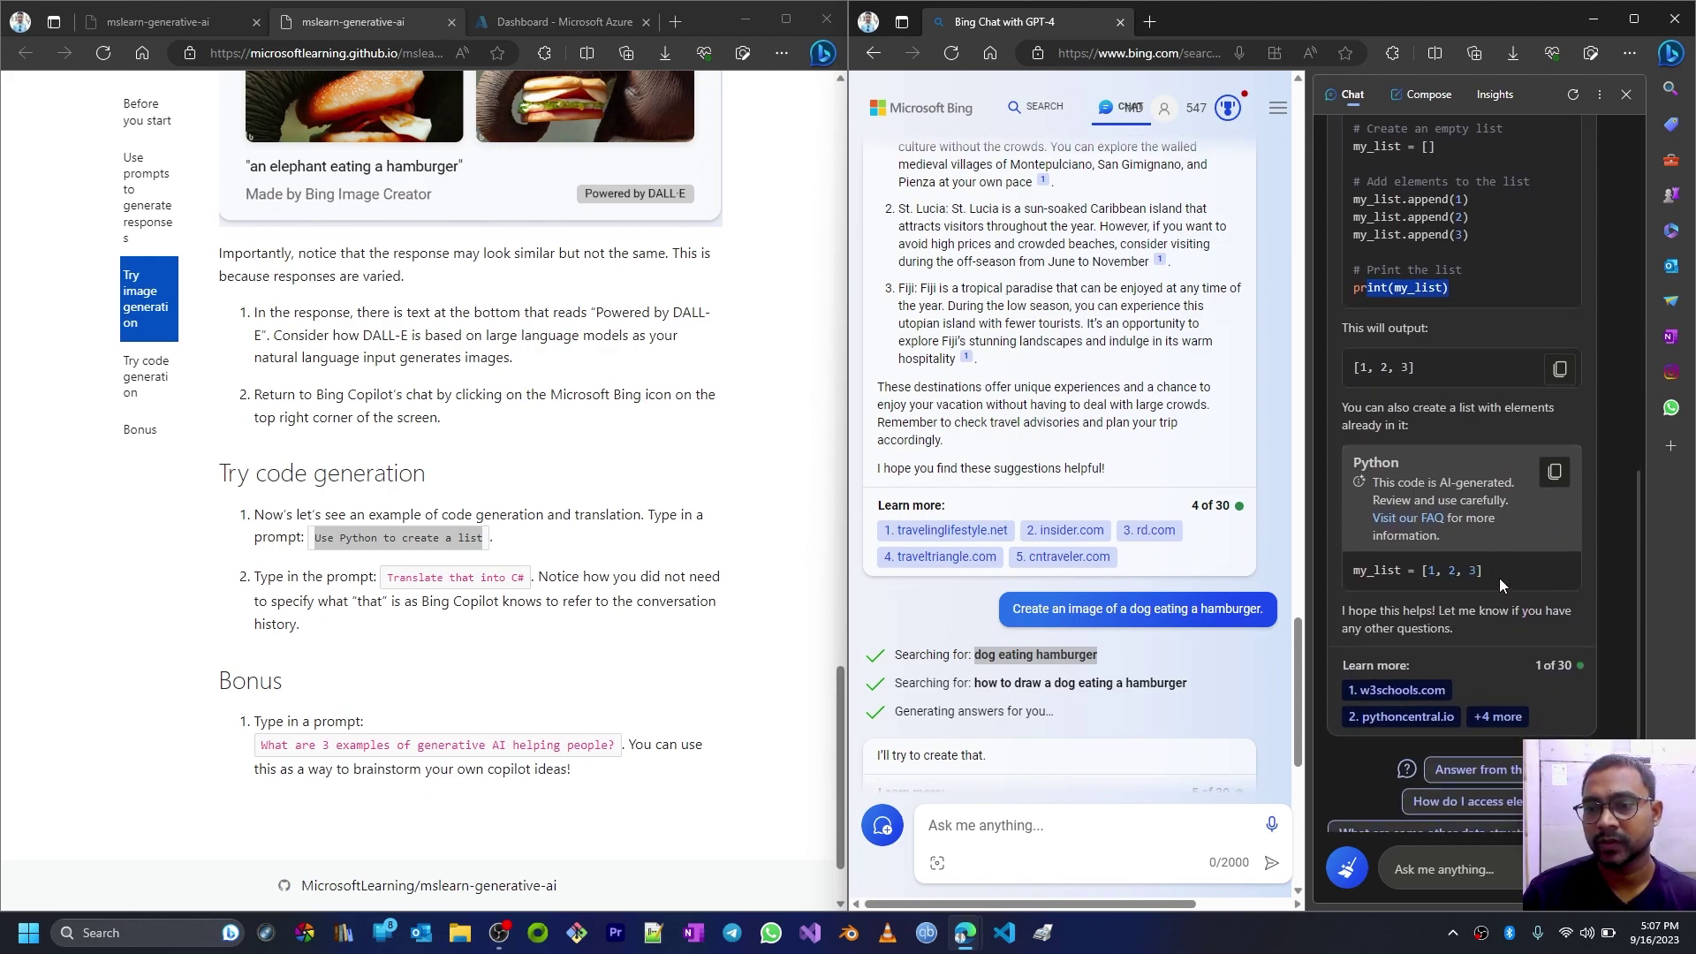
{"action": "left_click_drag", "start_coordinate": [1499, 578], "coordinate": [1361, 573]}
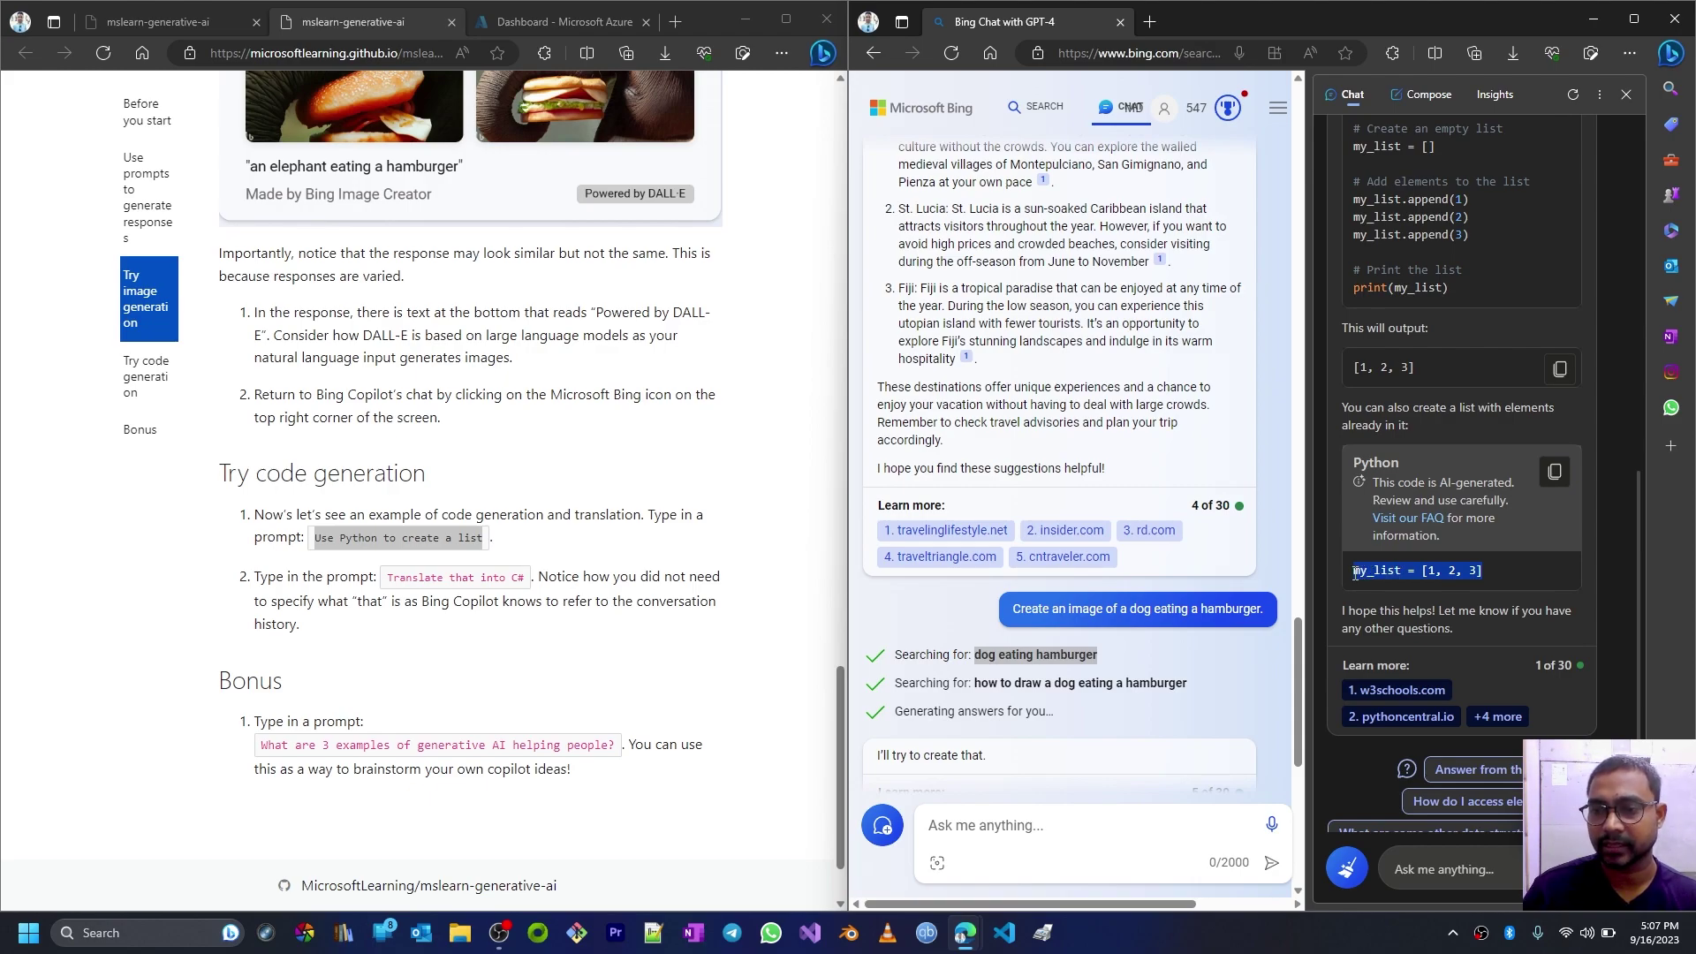
{"action": "triple_click", "coordinate": [1429, 579]}
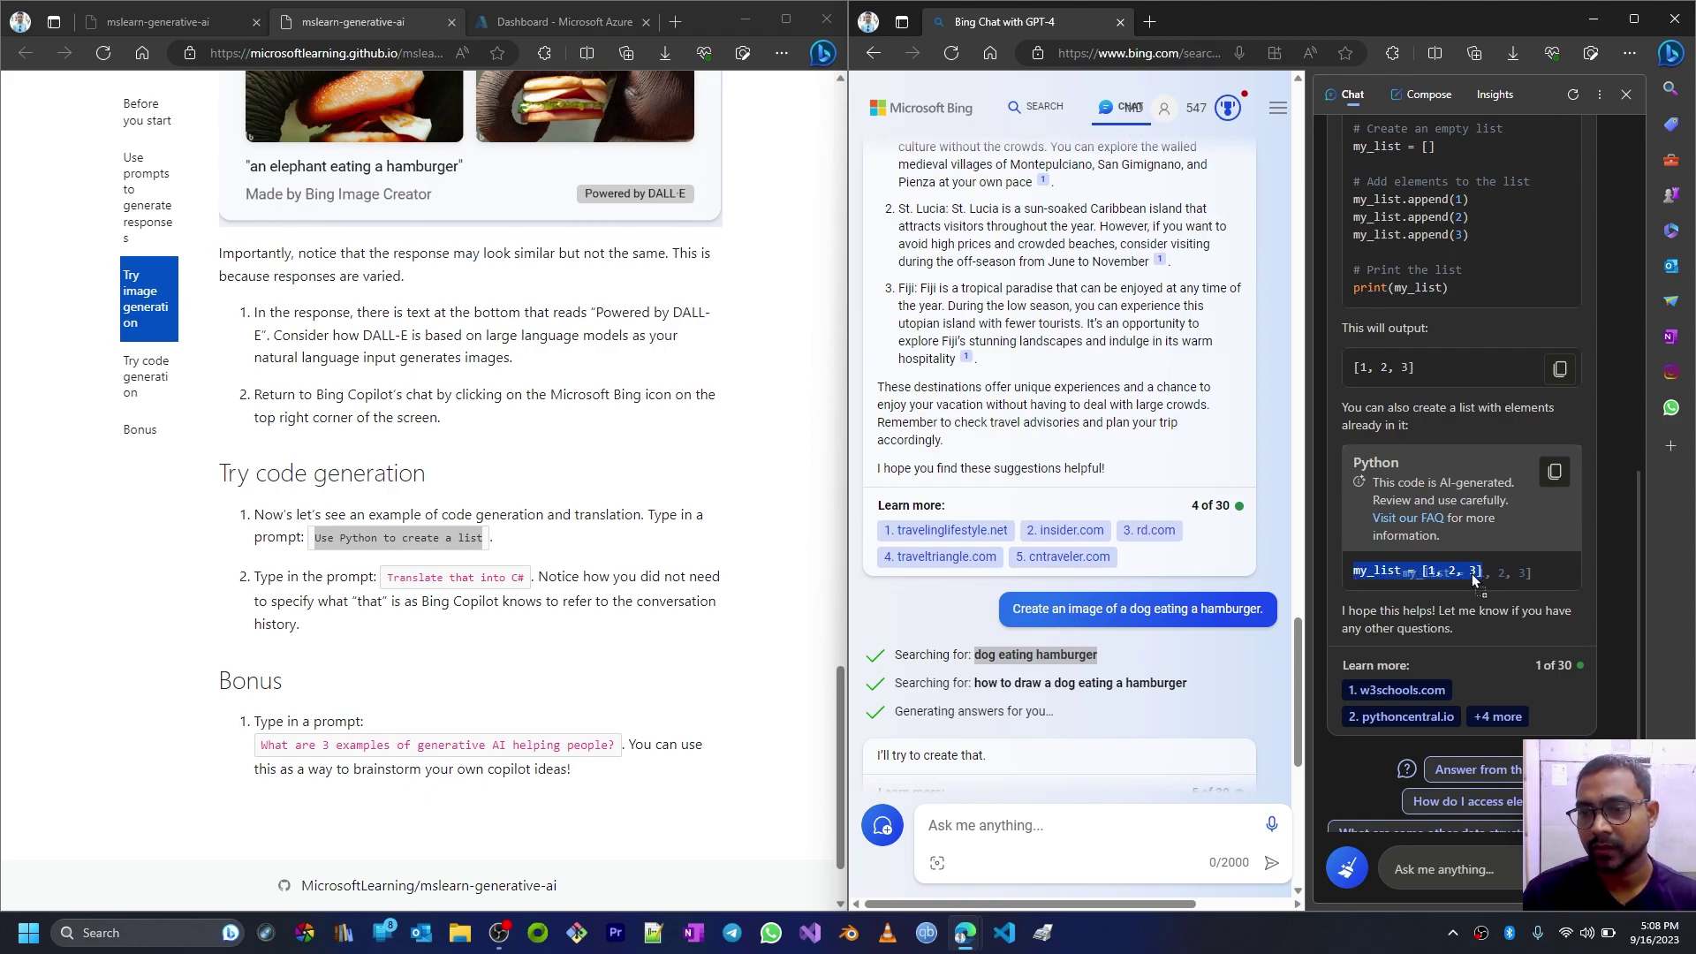
{"action": "left_click_drag", "start_coordinate": [1422, 573], "coordinate": [1486, 573]}
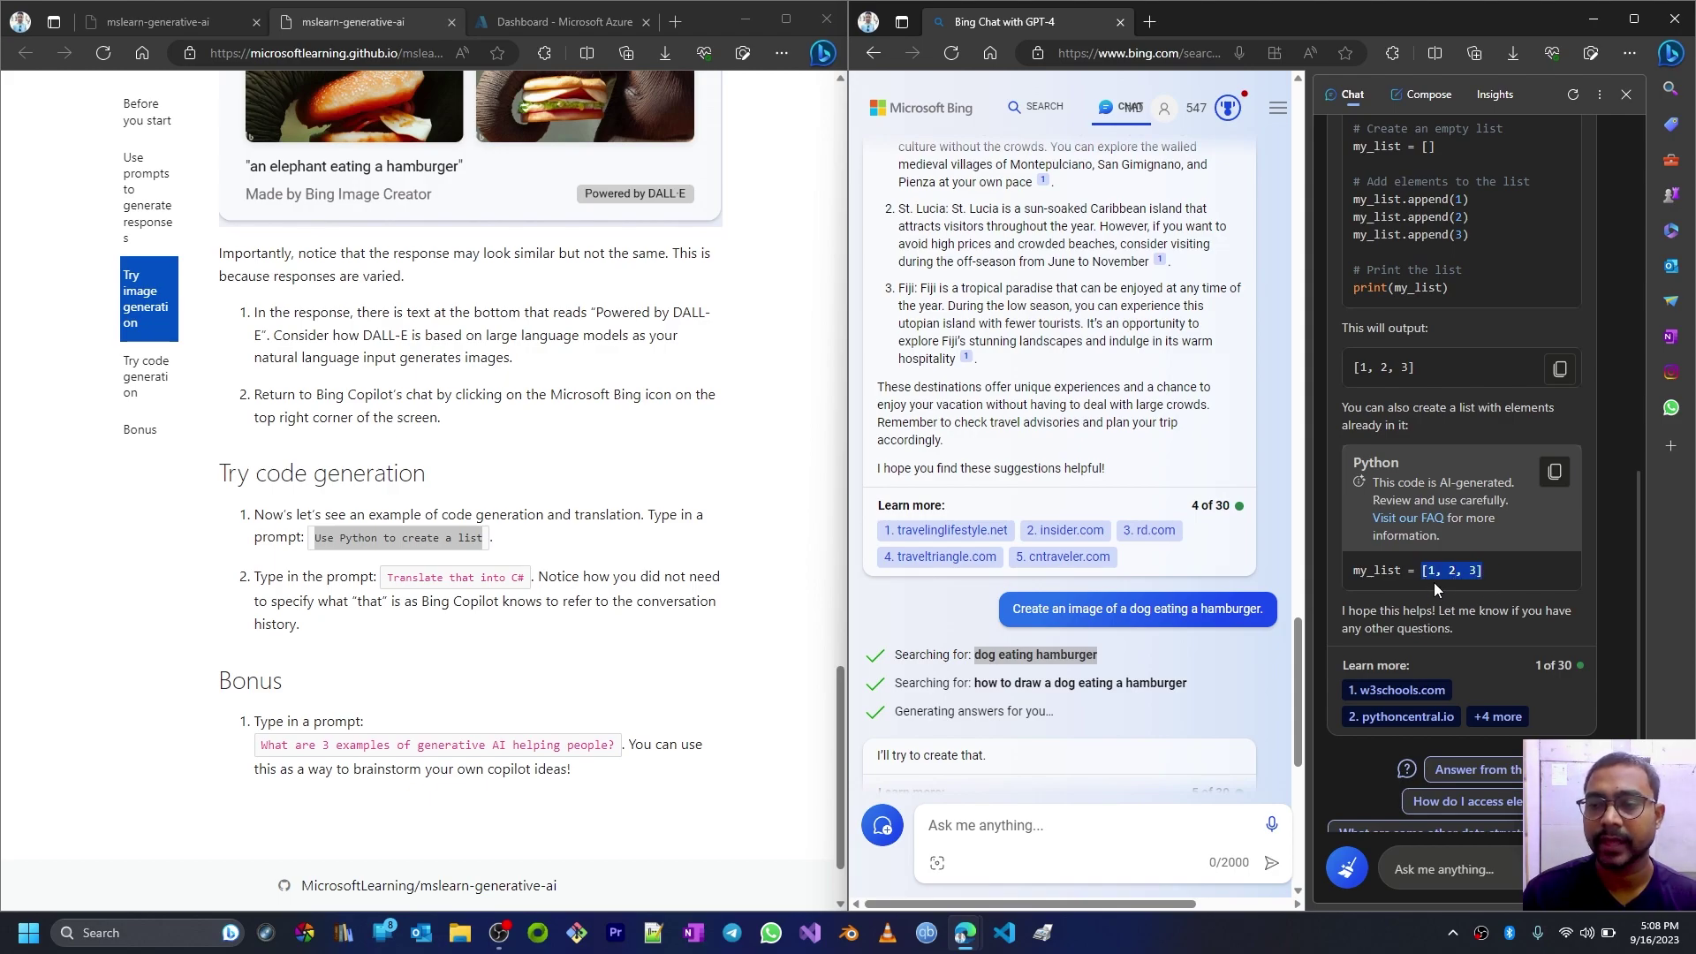
{"action": "left_click", "coordinate": [1493, 580]}
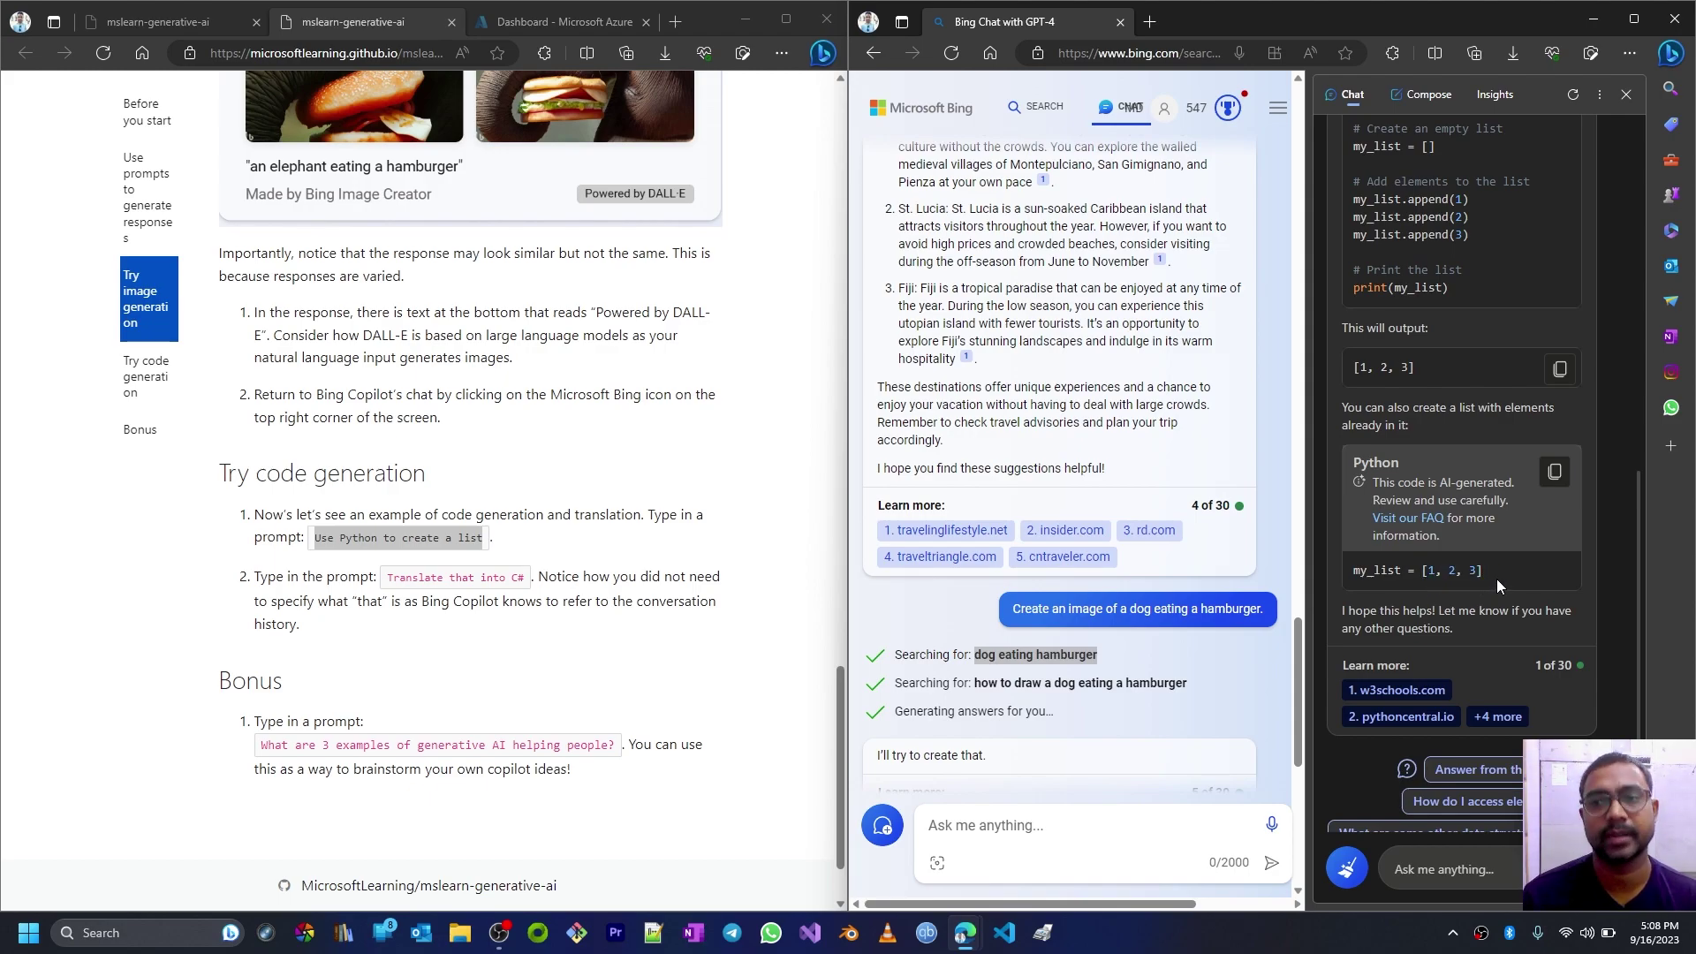
{"action": "scroll", "coordinate": [1494, 580], "scroll_direction": "down", "scroll_amount": 1}
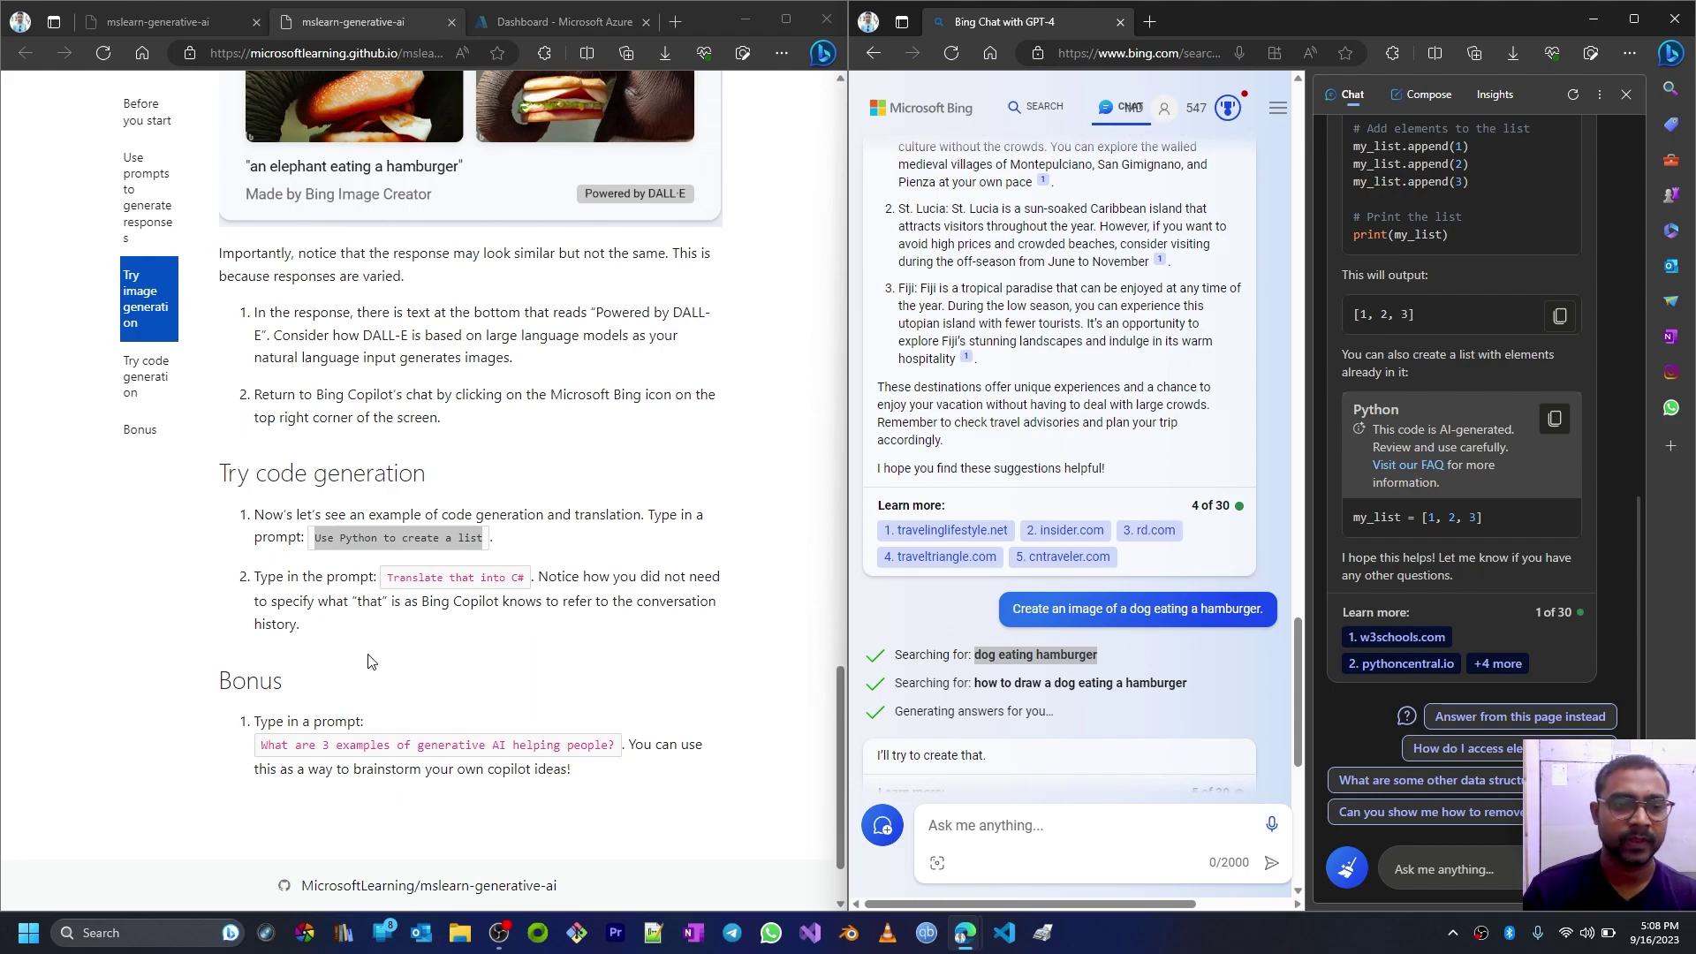
Step: Copy 'Translate that into C#' from the lab and send it in the Bing sidebar chat
{"action": "left_click_drag", "start_coordinate": [389, 579], "coordinate": [529, 581]}
{"action": "key", "text": "ctrl+c"}
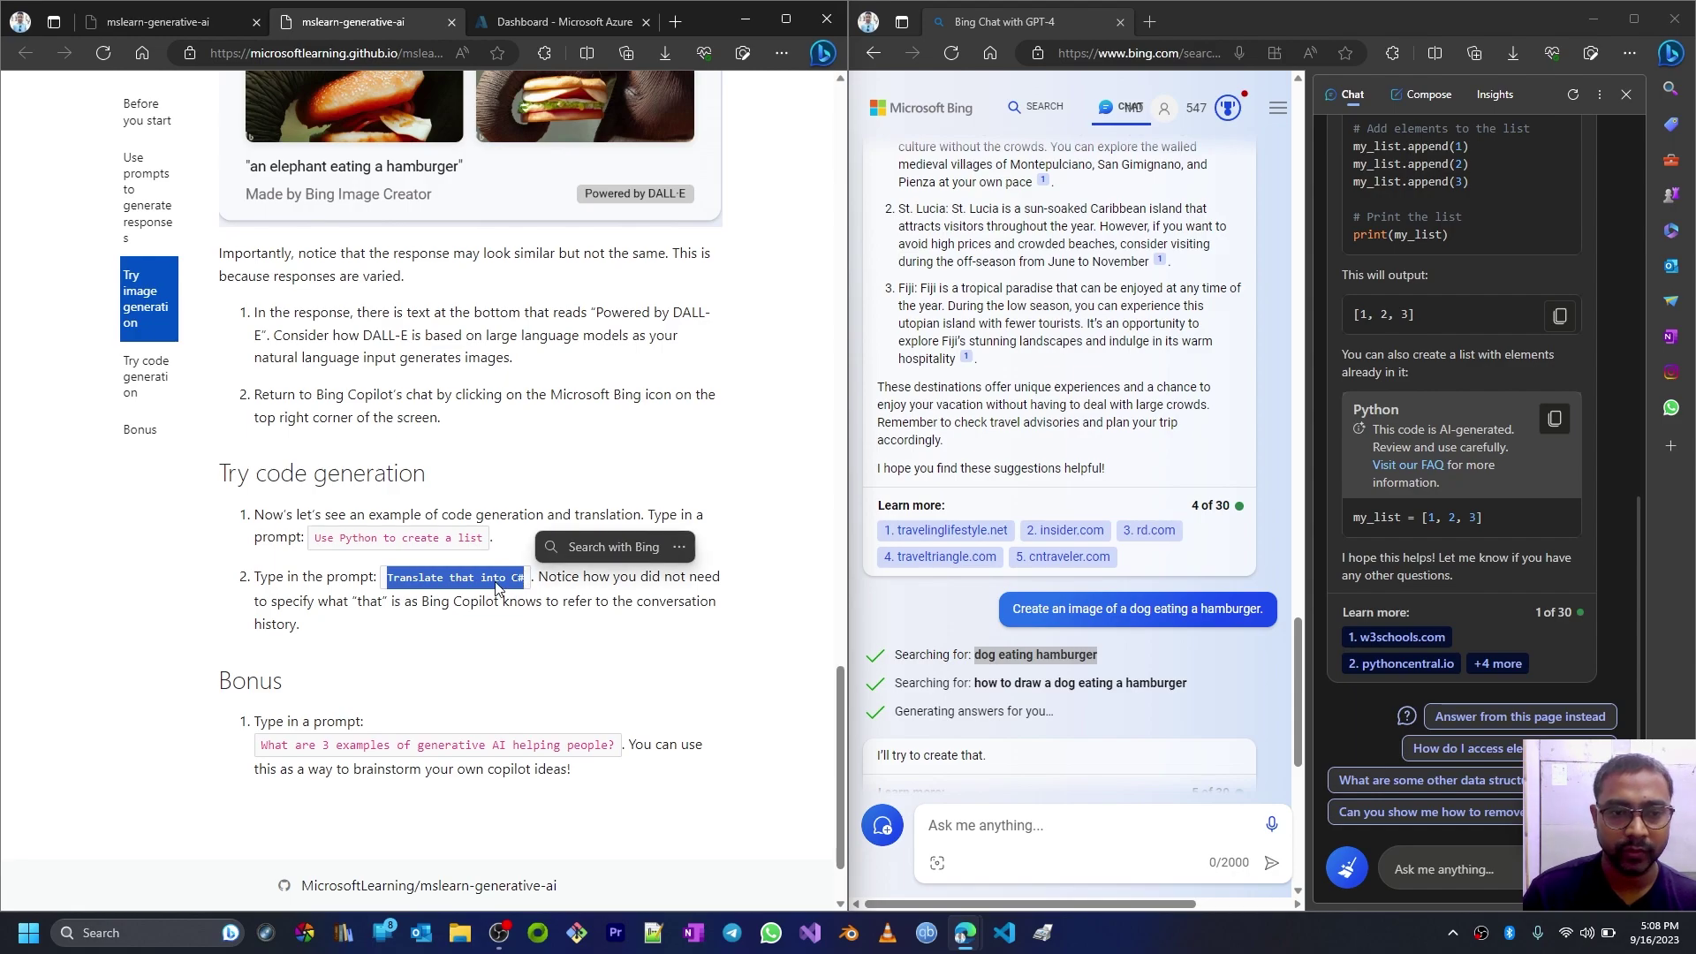
{"action": "right_click", "coordinate": [492, 588]}
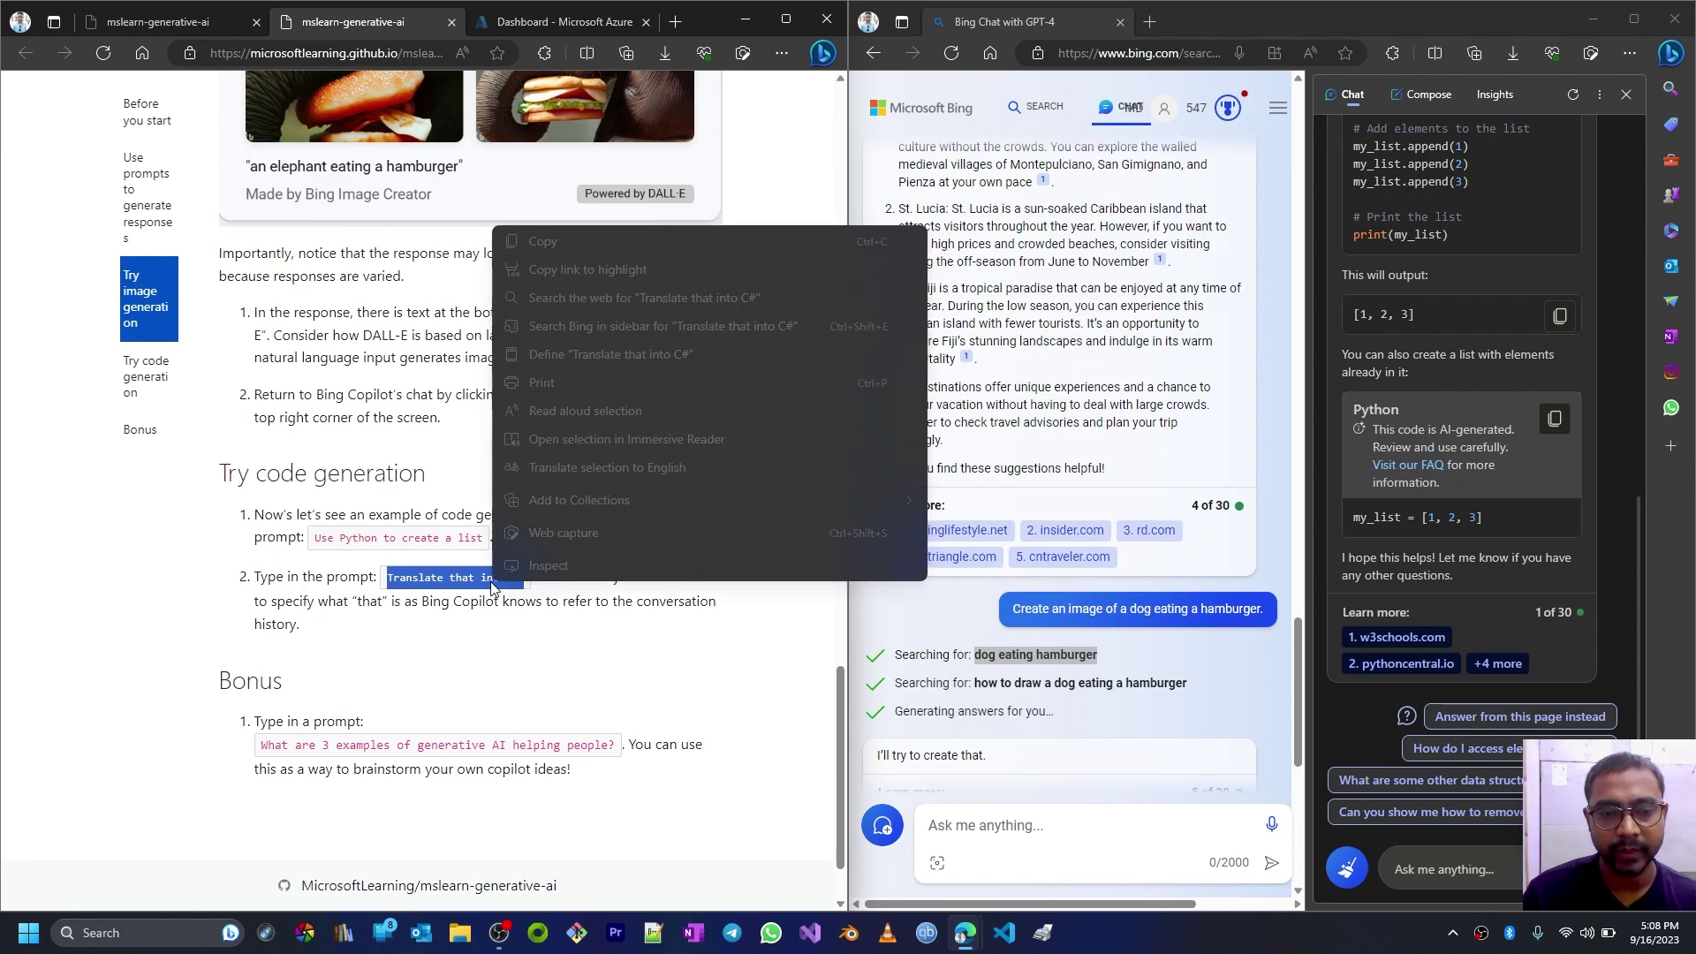
{"action": "left_click", "coordinate": [565, 240]}
{"action": "left_click", "coordinate": [1400, 857]}
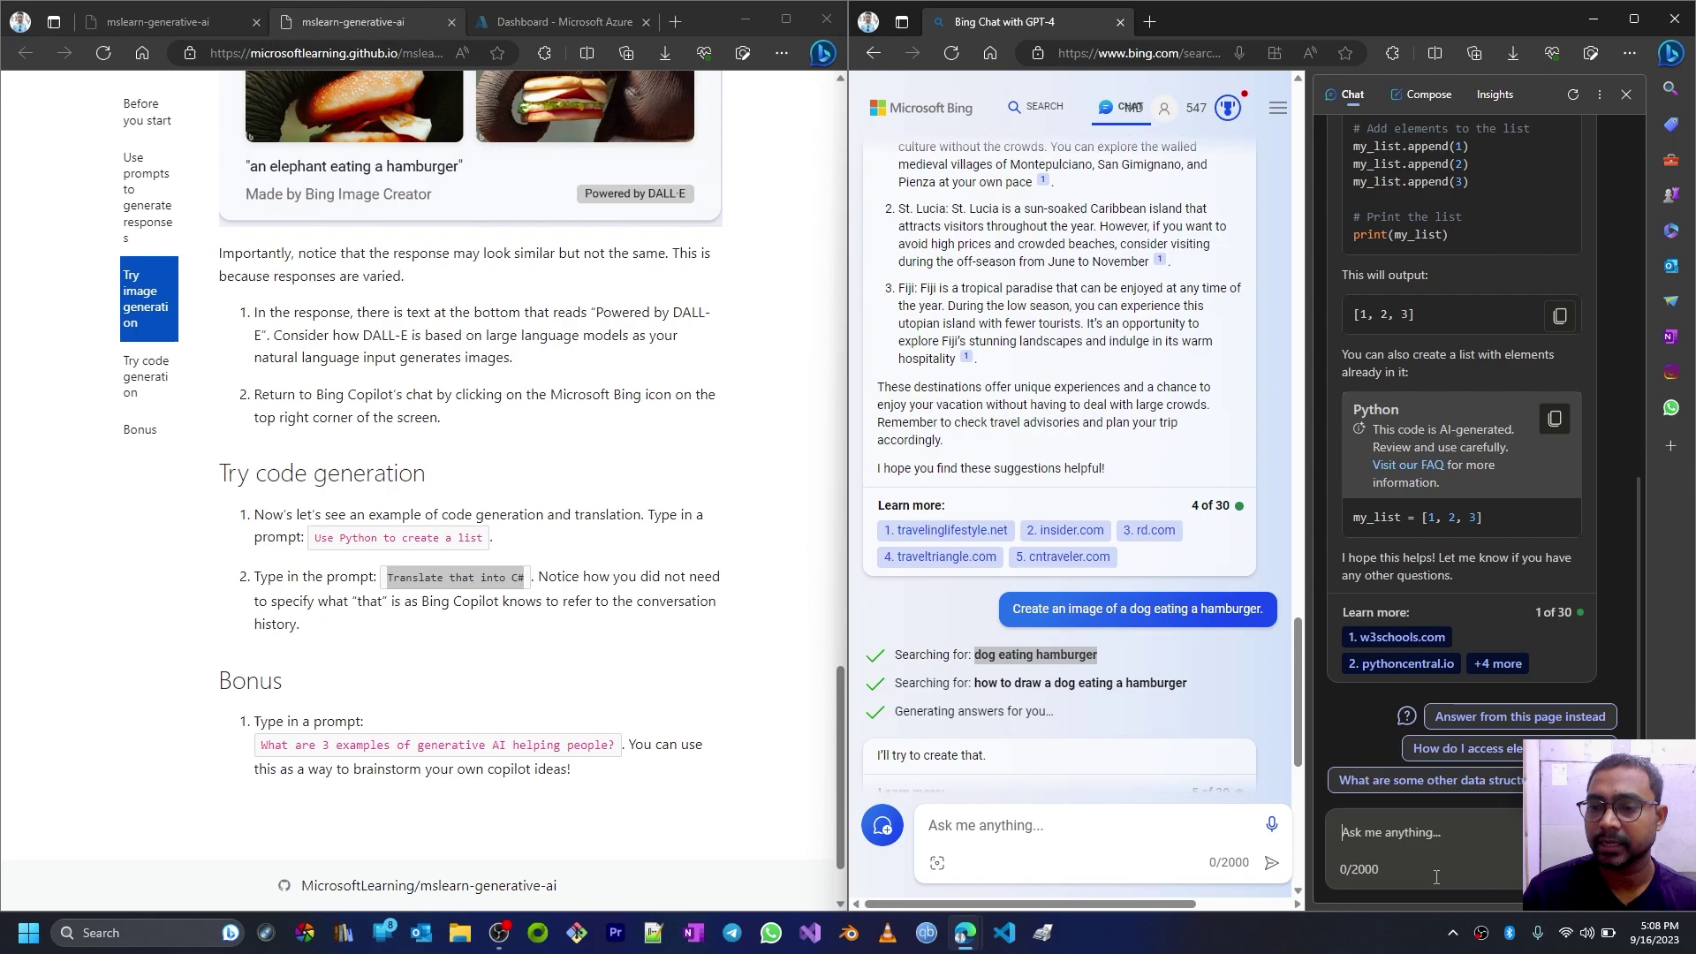
{"action": "right_click", "coordinate": [1399, 835]}
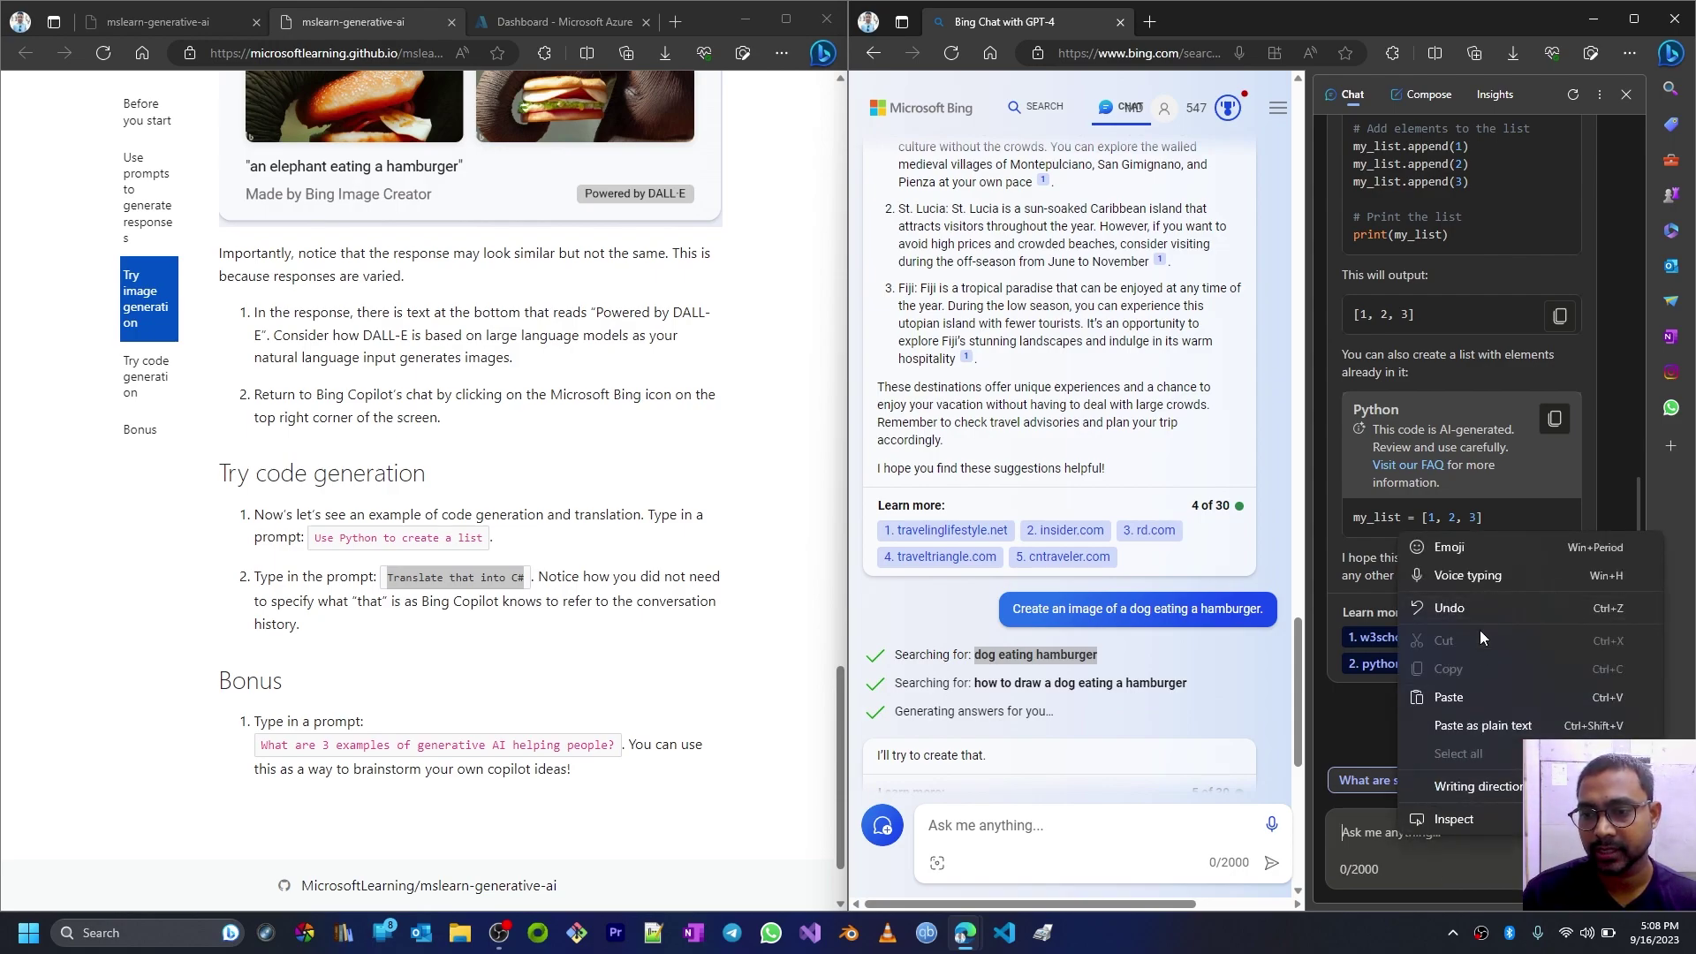
{"action": "left_click", "coordinate": [1477, 696]}
{"action": "key", "text": "Return"}
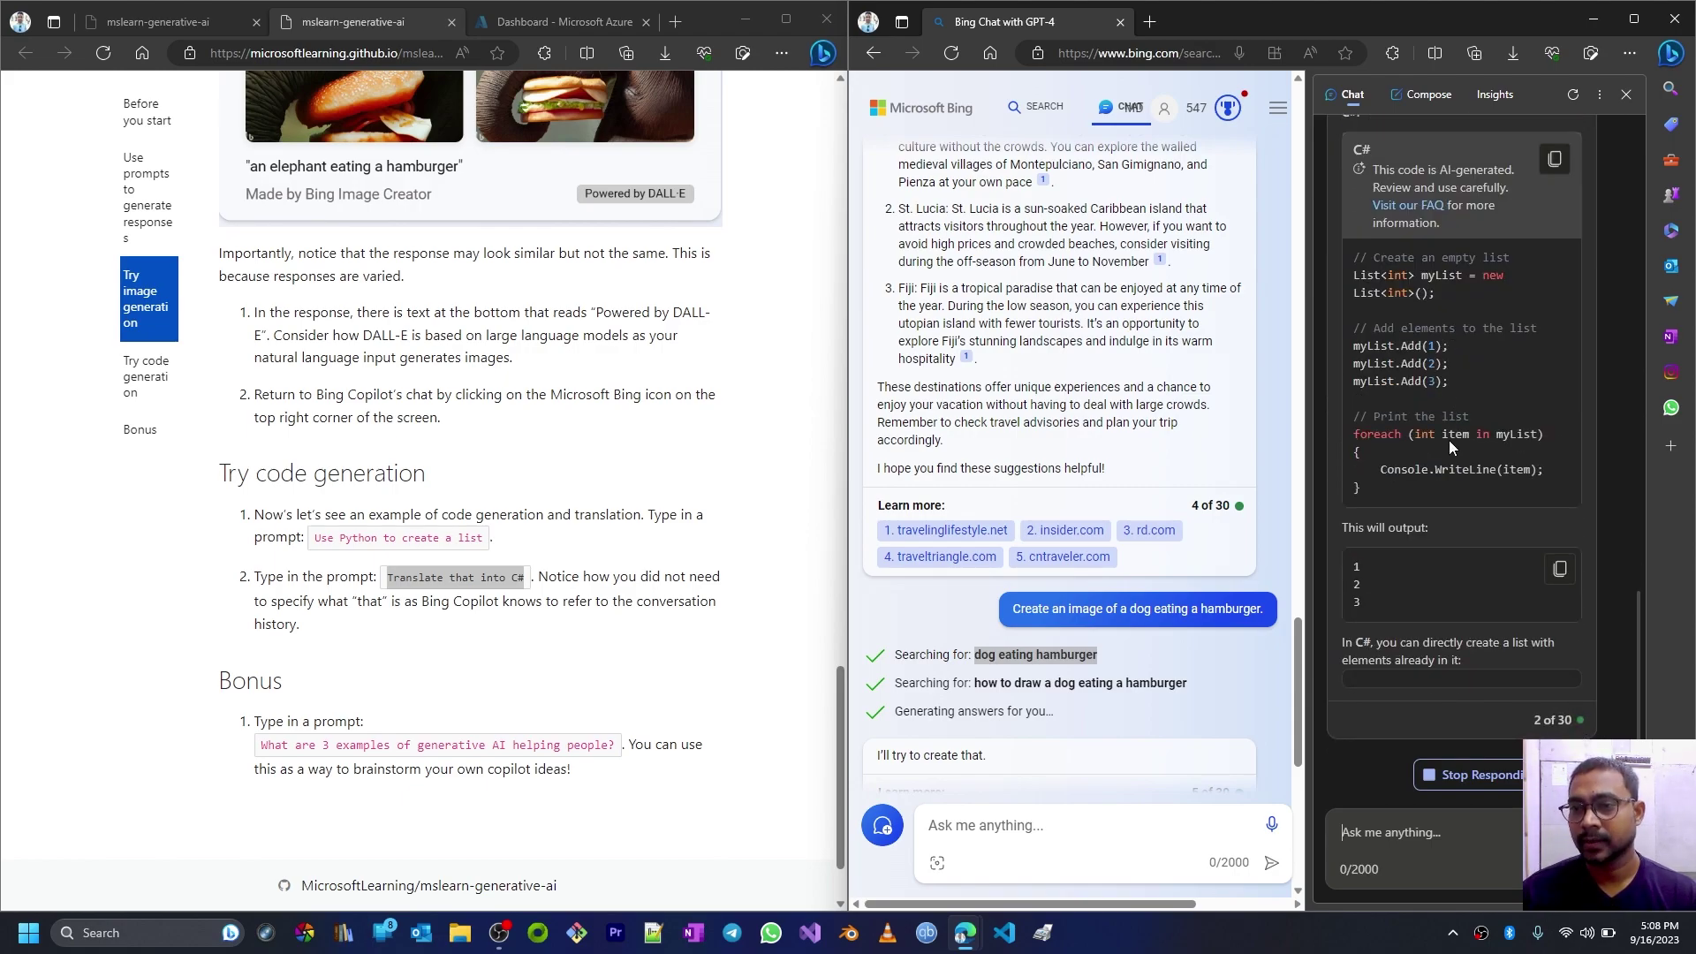
{"action": "scroll", "coordinate": [1419, 322], "scroll_direction": "up", "scroll_amount": 2}
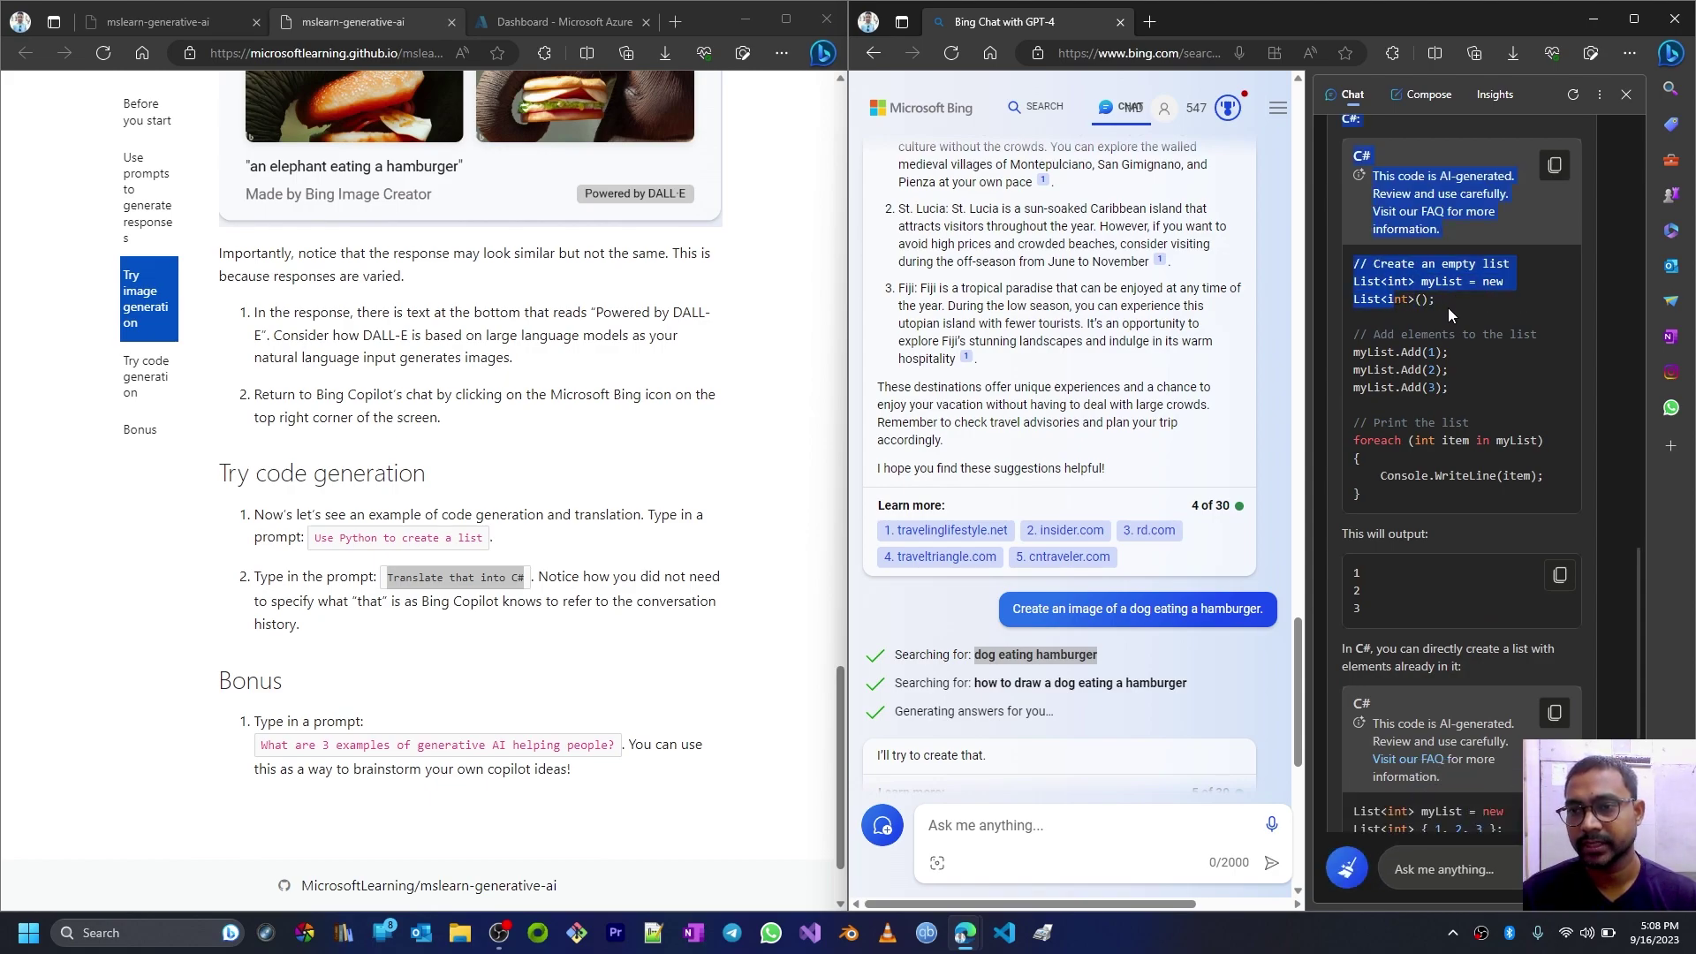
{"action": "left_click_drag", "start_coordinate": [1445, 302], "coordinate": [1359, 283]}
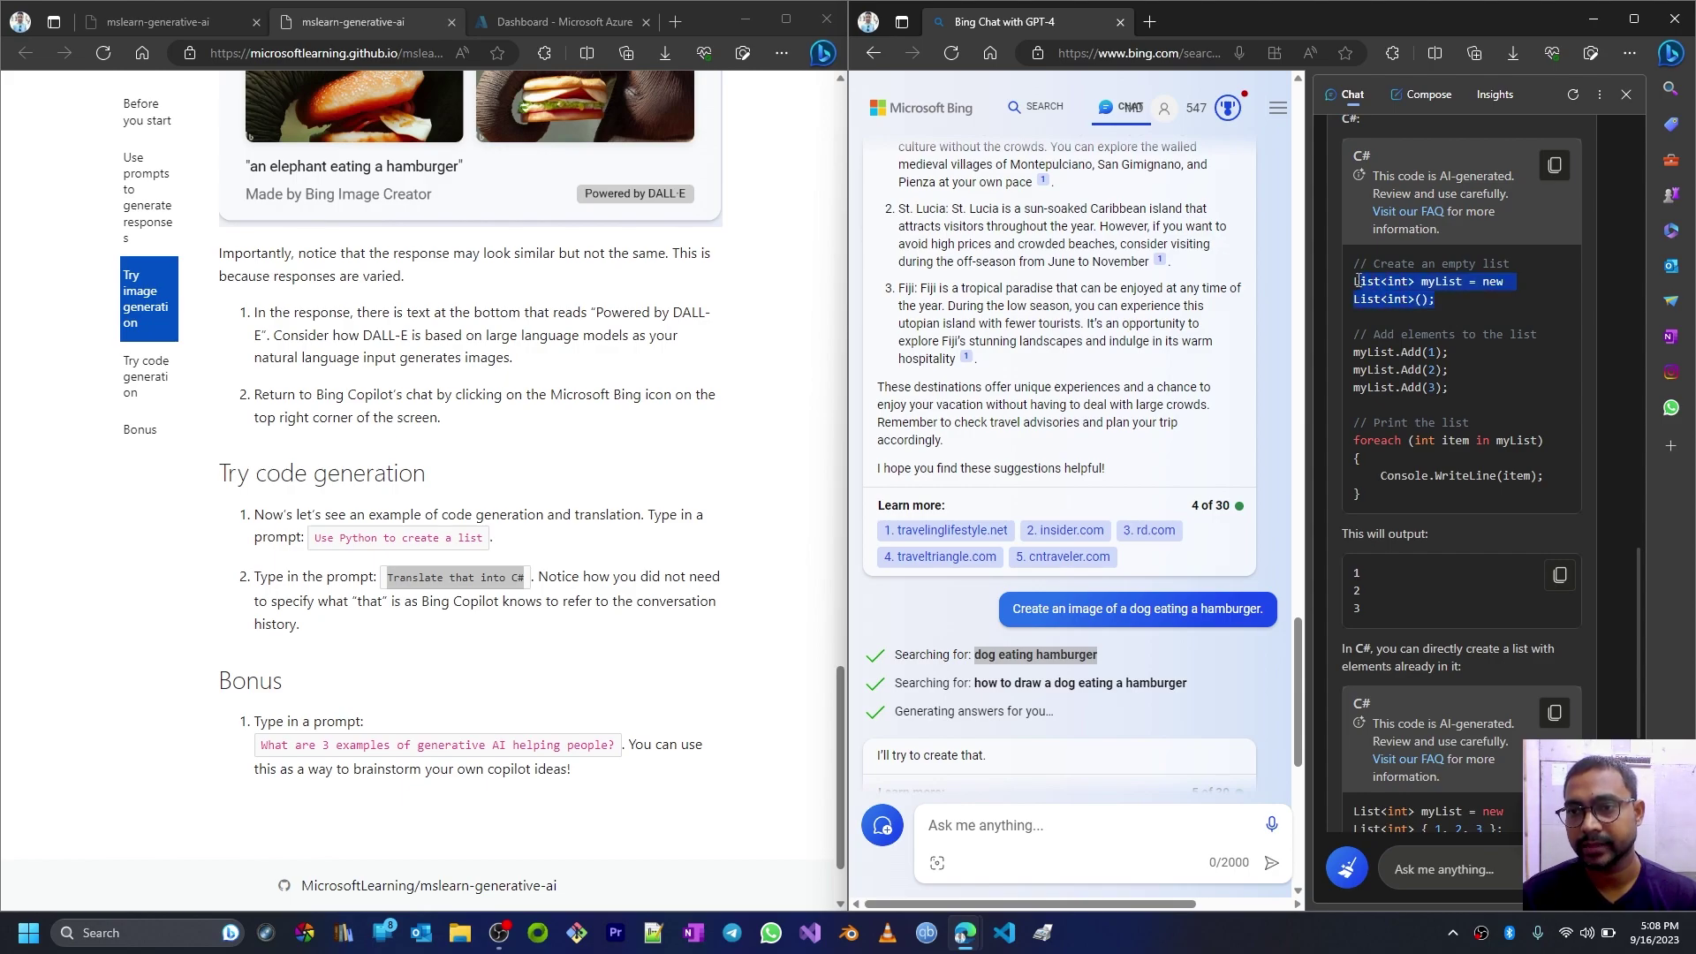
{"action": "left_click_drag", "start_coordinate": [1465, 389], "coordinate": [1354, 362]}
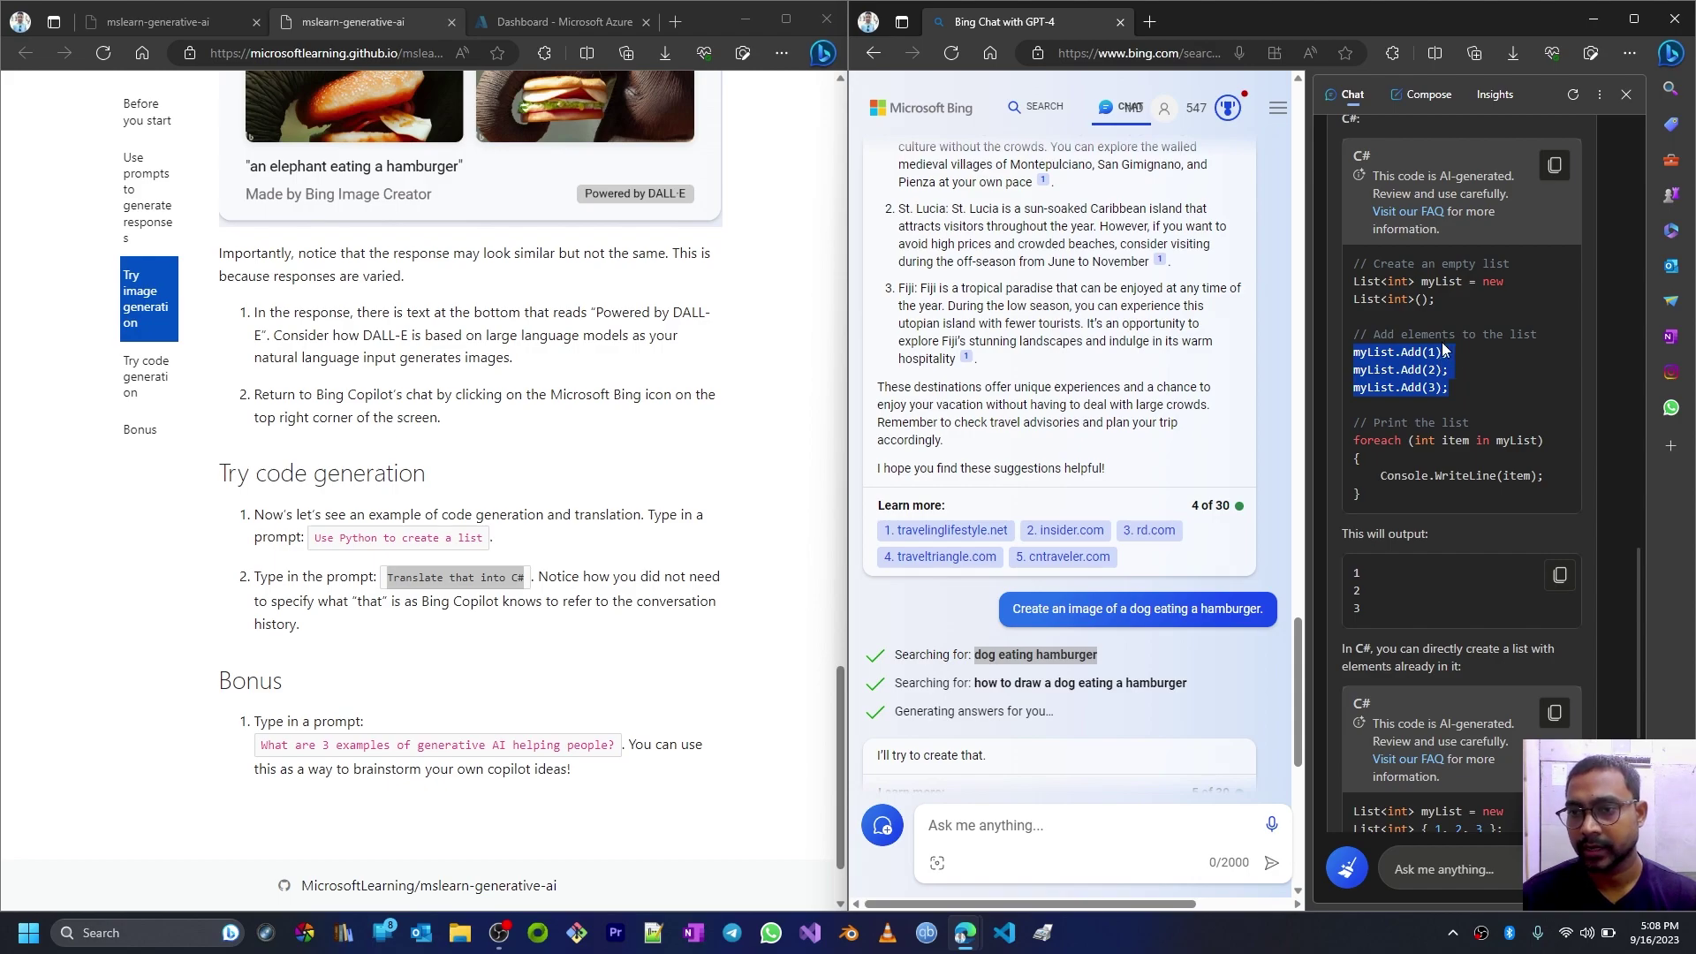
{"action": "left_click_drag", "start_coordinate": [1367, 493], "coordinate": [1356, 442]}
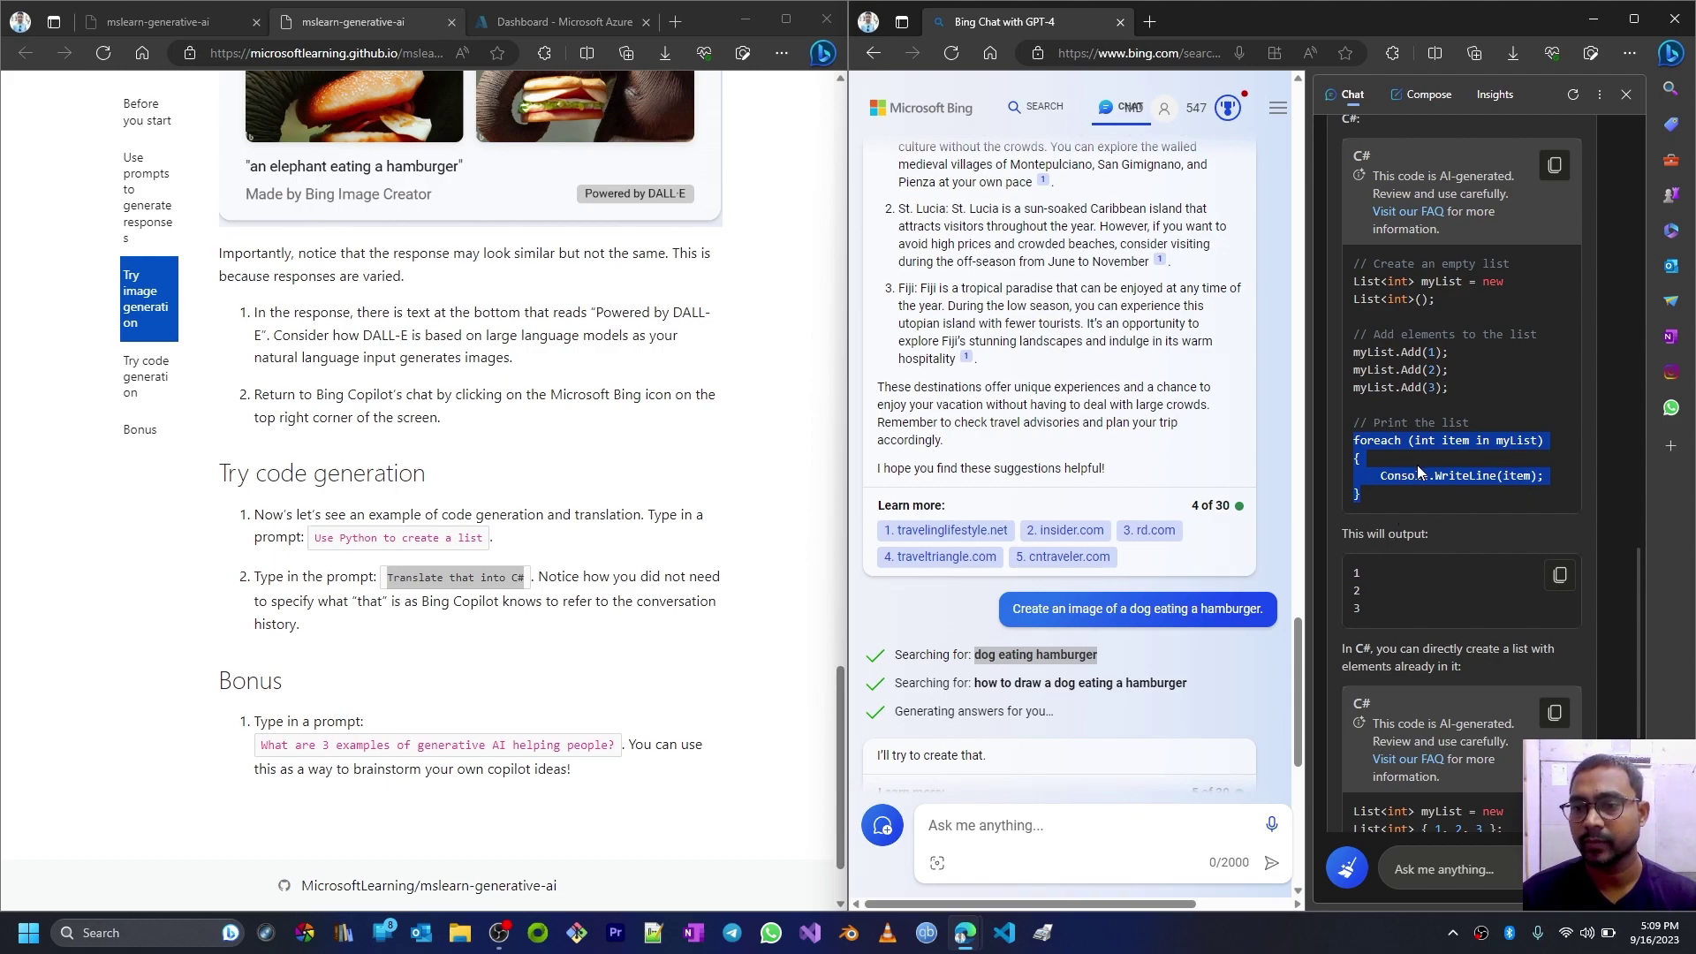
{"action": "double_click", "coordinate": [1372, 442]}
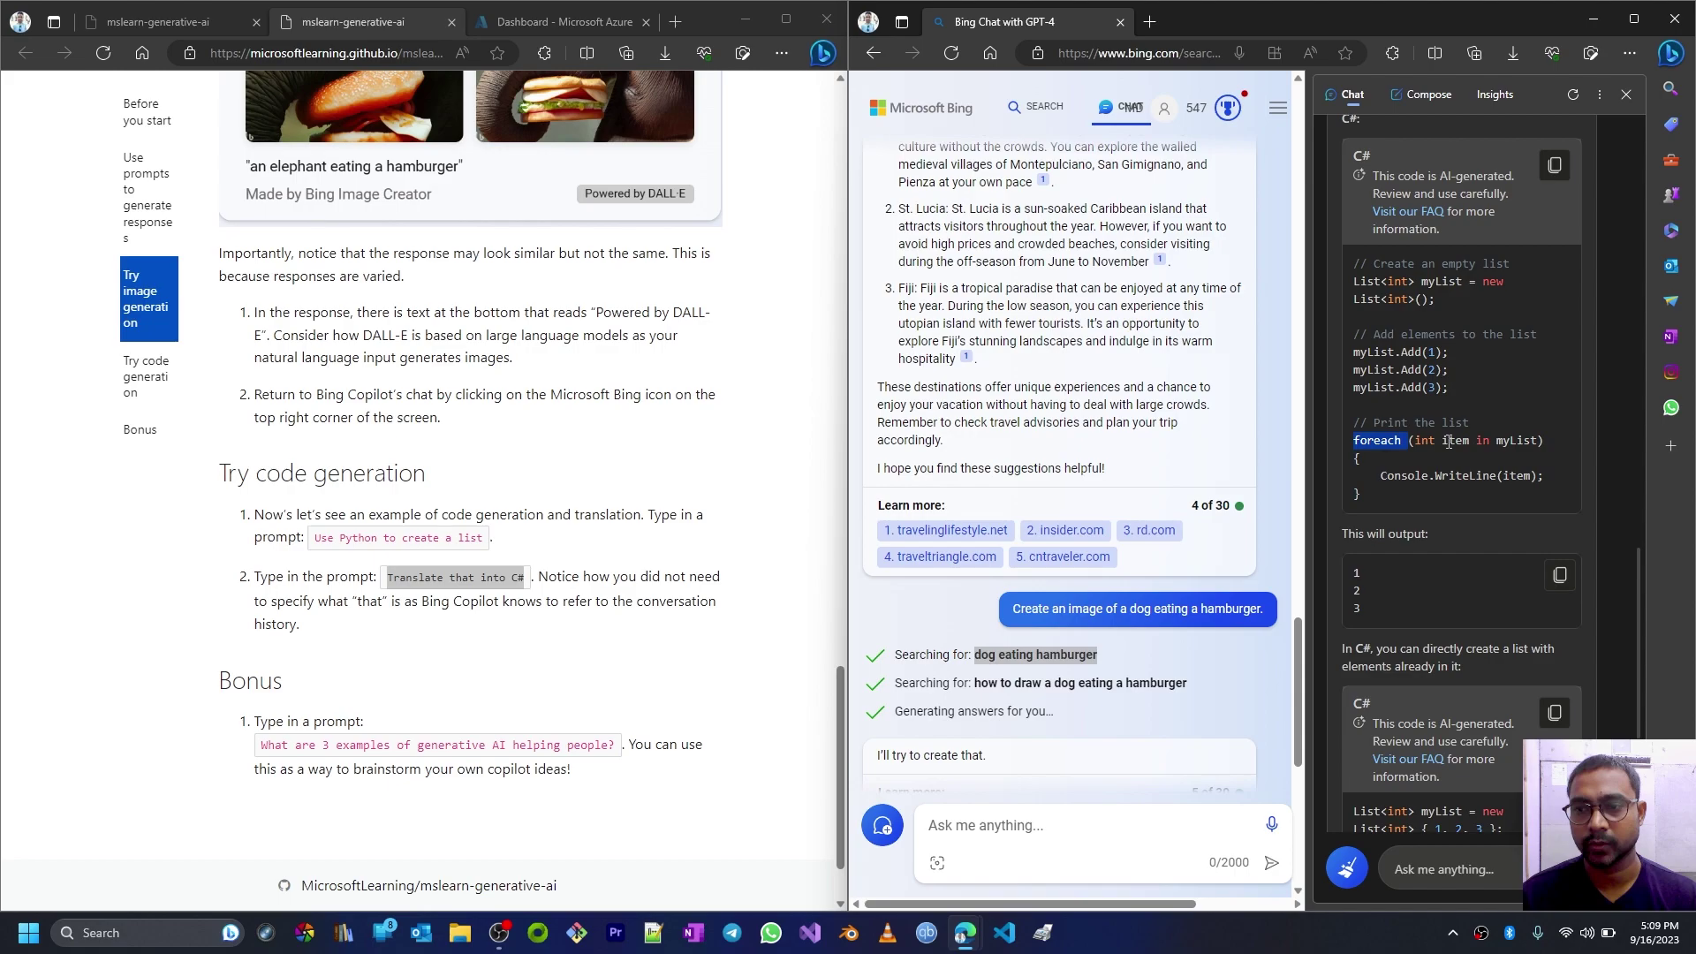
{"action": "double_click", "coordinate": [1502, 442]}
{"action": "double_click", "coordinate": [1427, 442]}
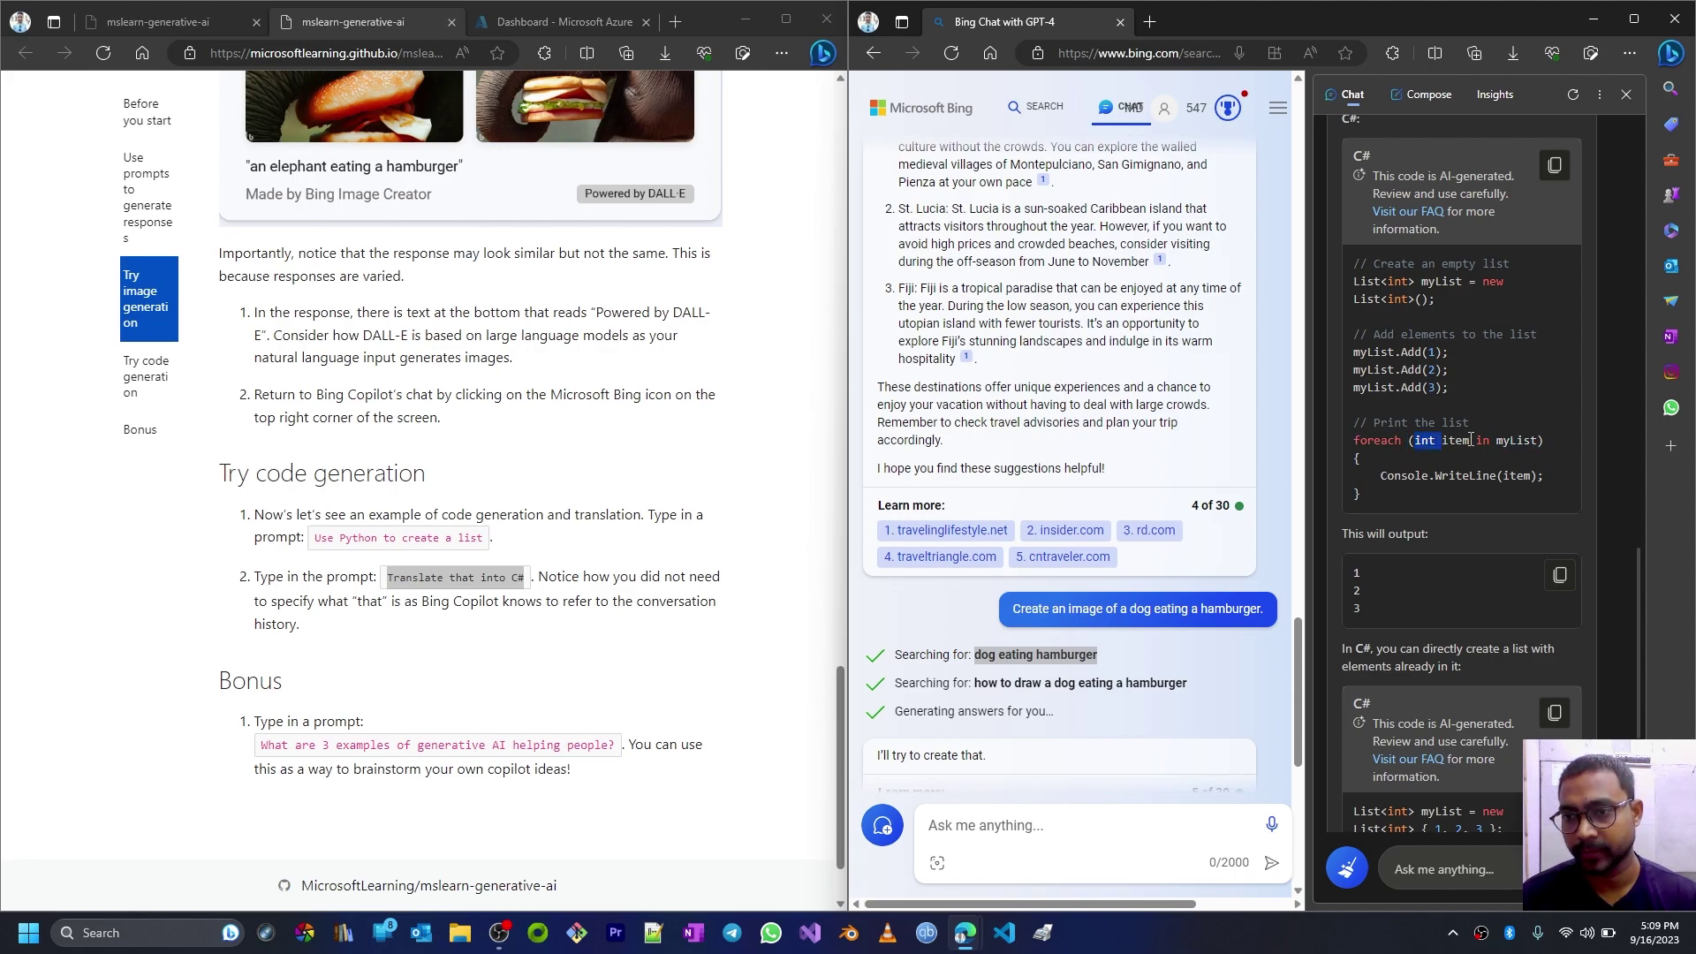
{"action": "double_click", "coordinate": [1517, 441]}
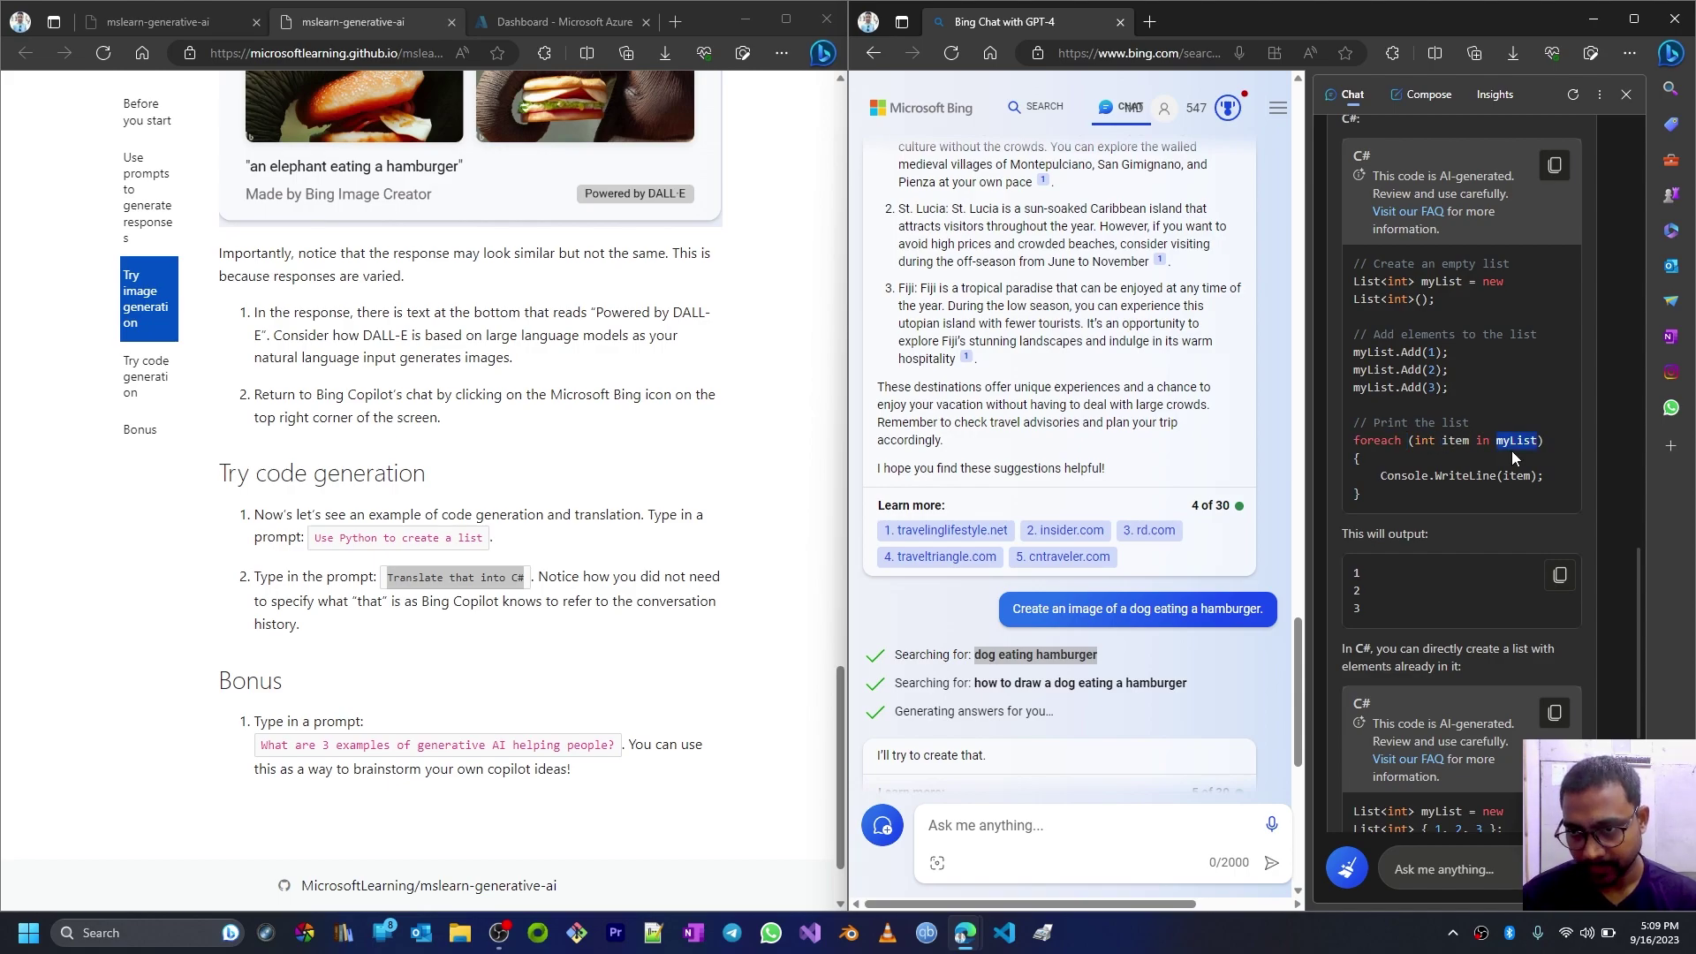
{"action": "left_click", "coordinate": [1455, 443]}
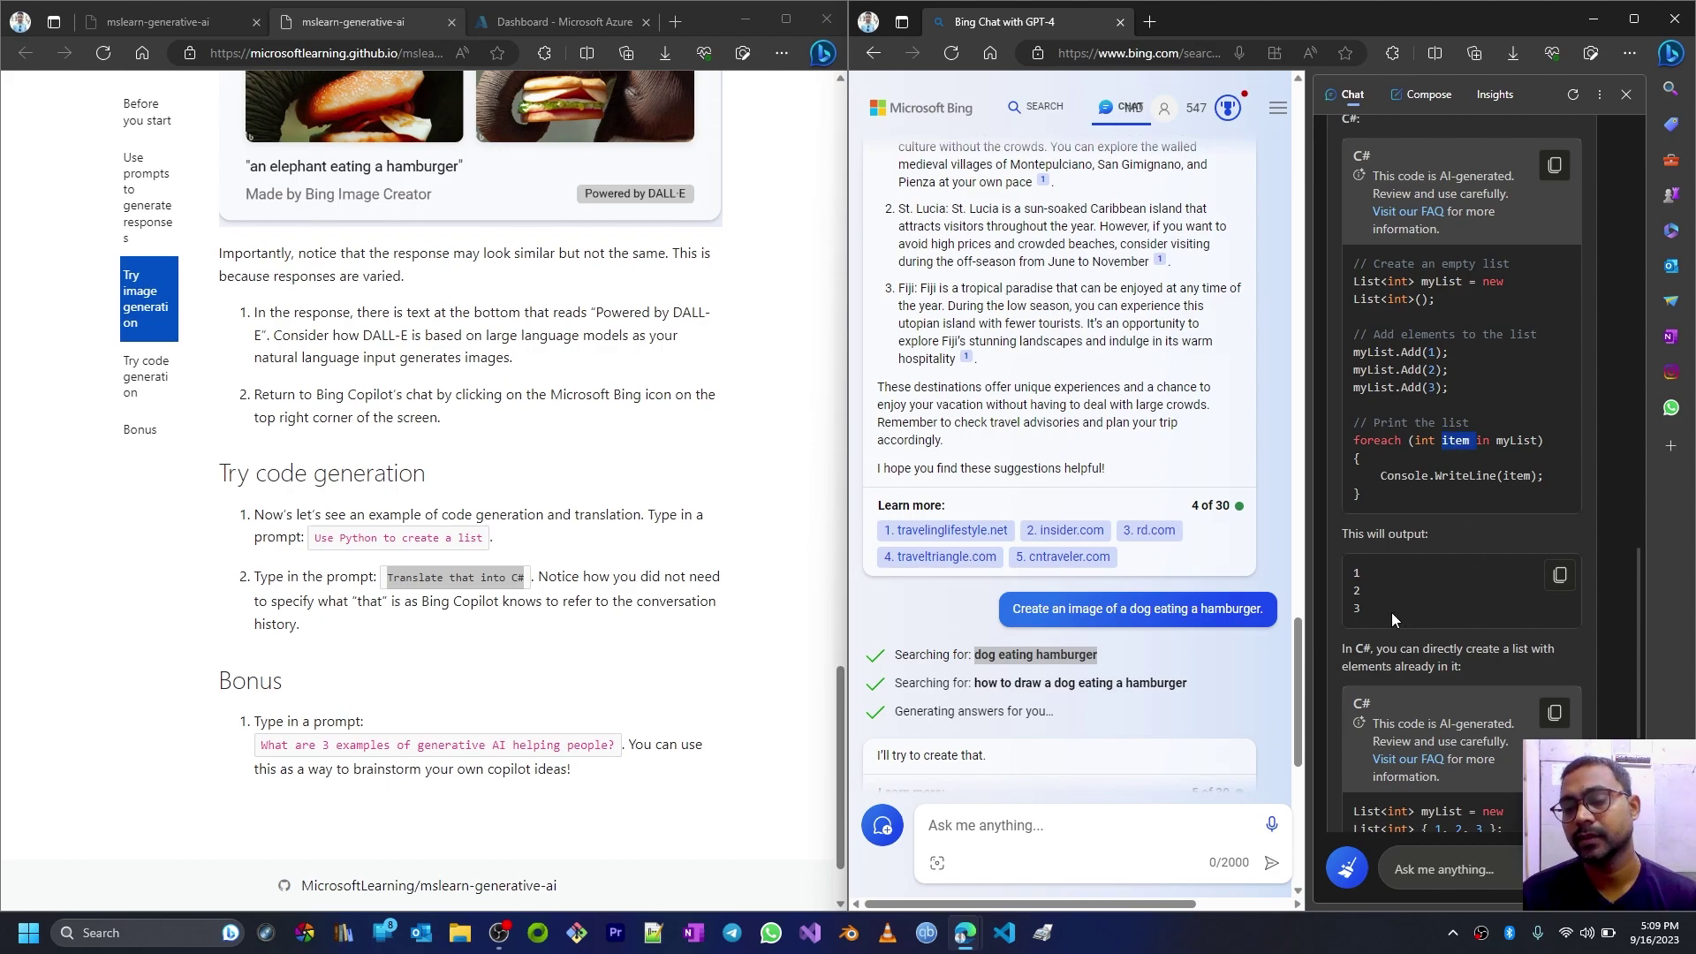
{"action": "scroll", "coordinate": [1396, 613], "scroll_direction": "down", "scroll_amount": 1}
{"action": "scroll", "coordinate": [1416, 527], "scroll_direction": "down", "scroll_amount": 2}
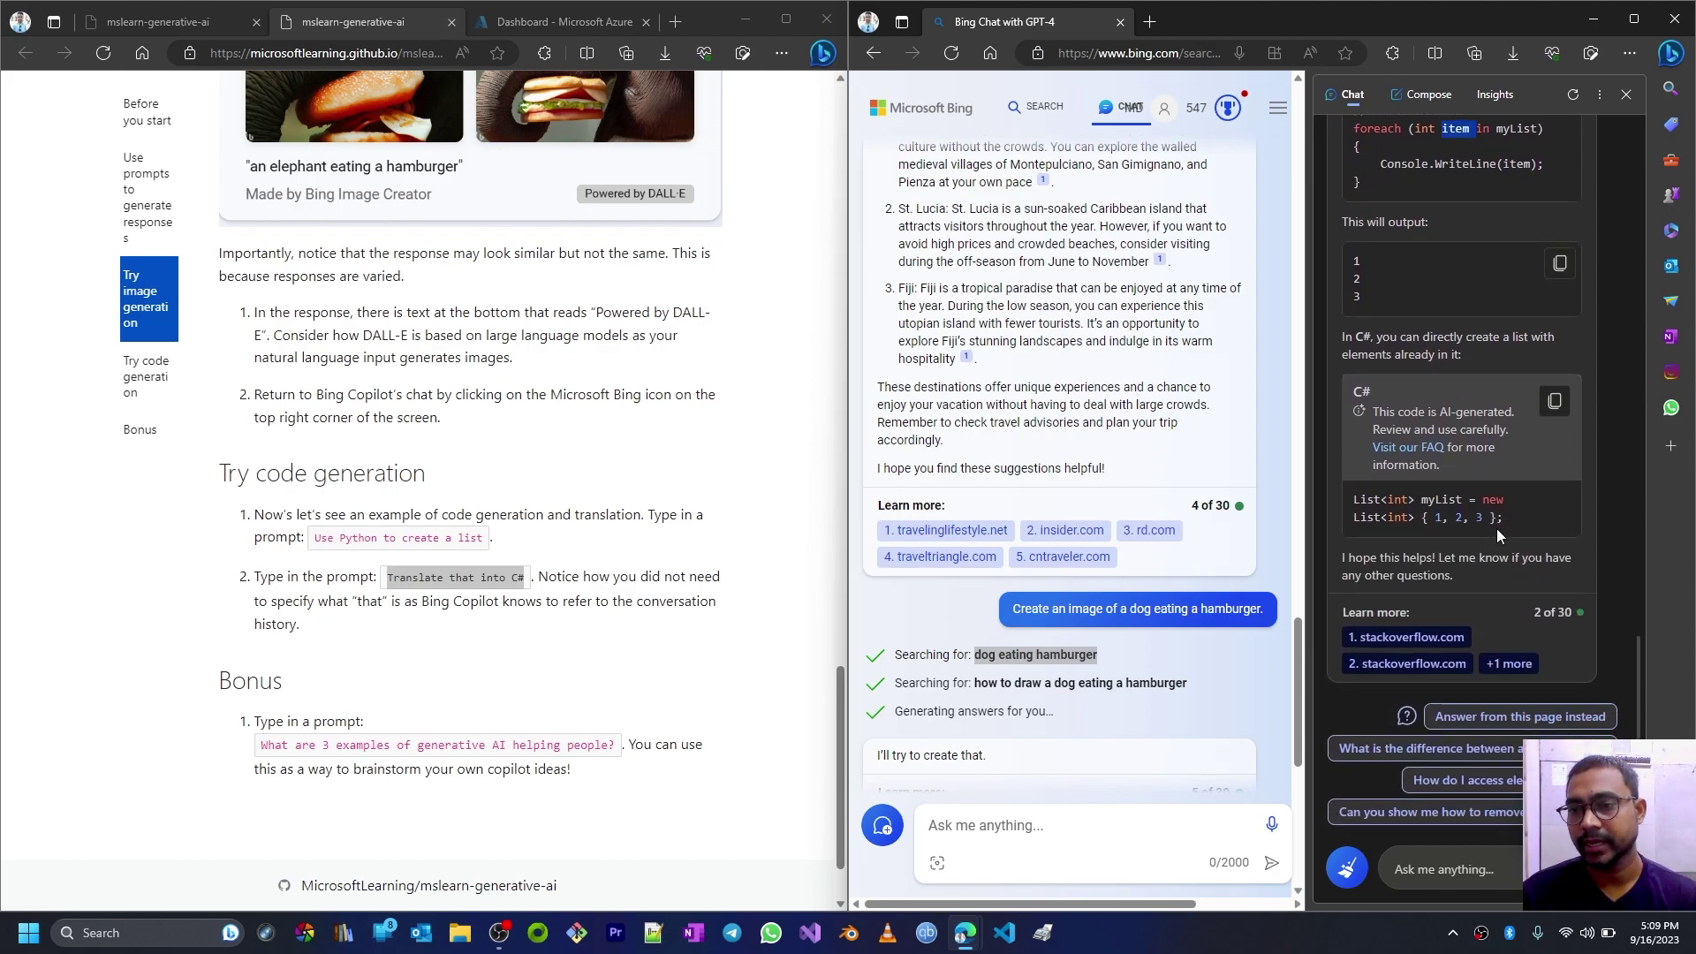
{"action": "left_click_drag", "start_coordinate": [1509, 518], "coordinate": [1365, 506]}
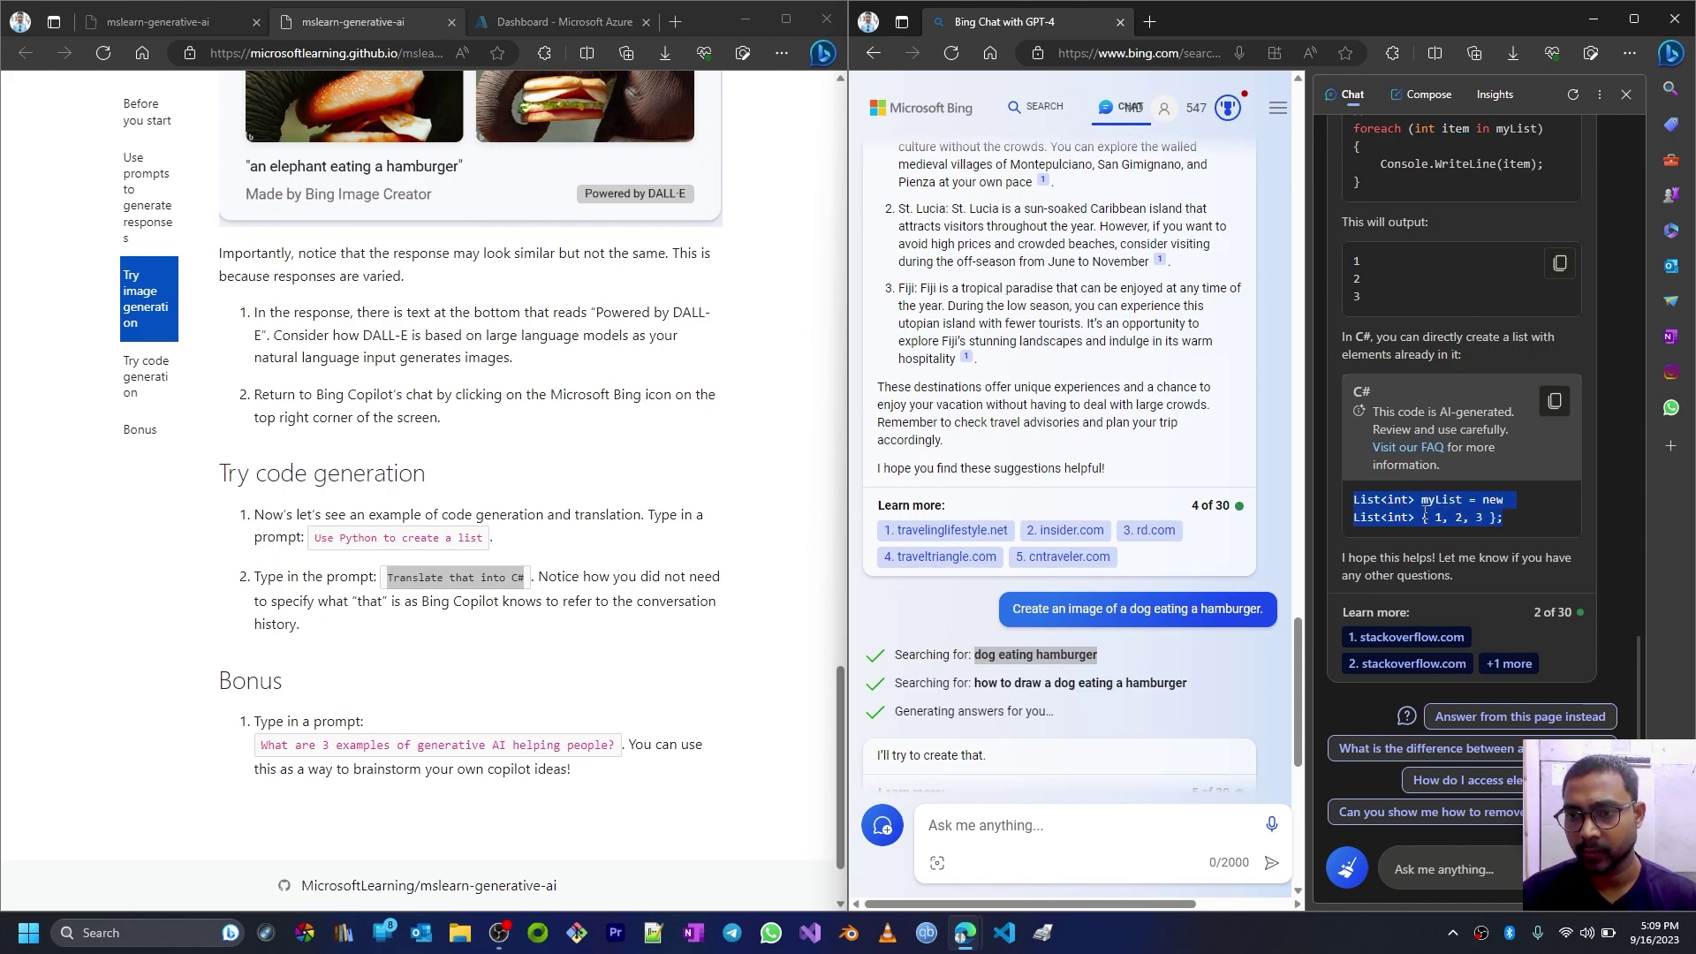
{"action": "left_click", "coordinate": [1509, 523]}
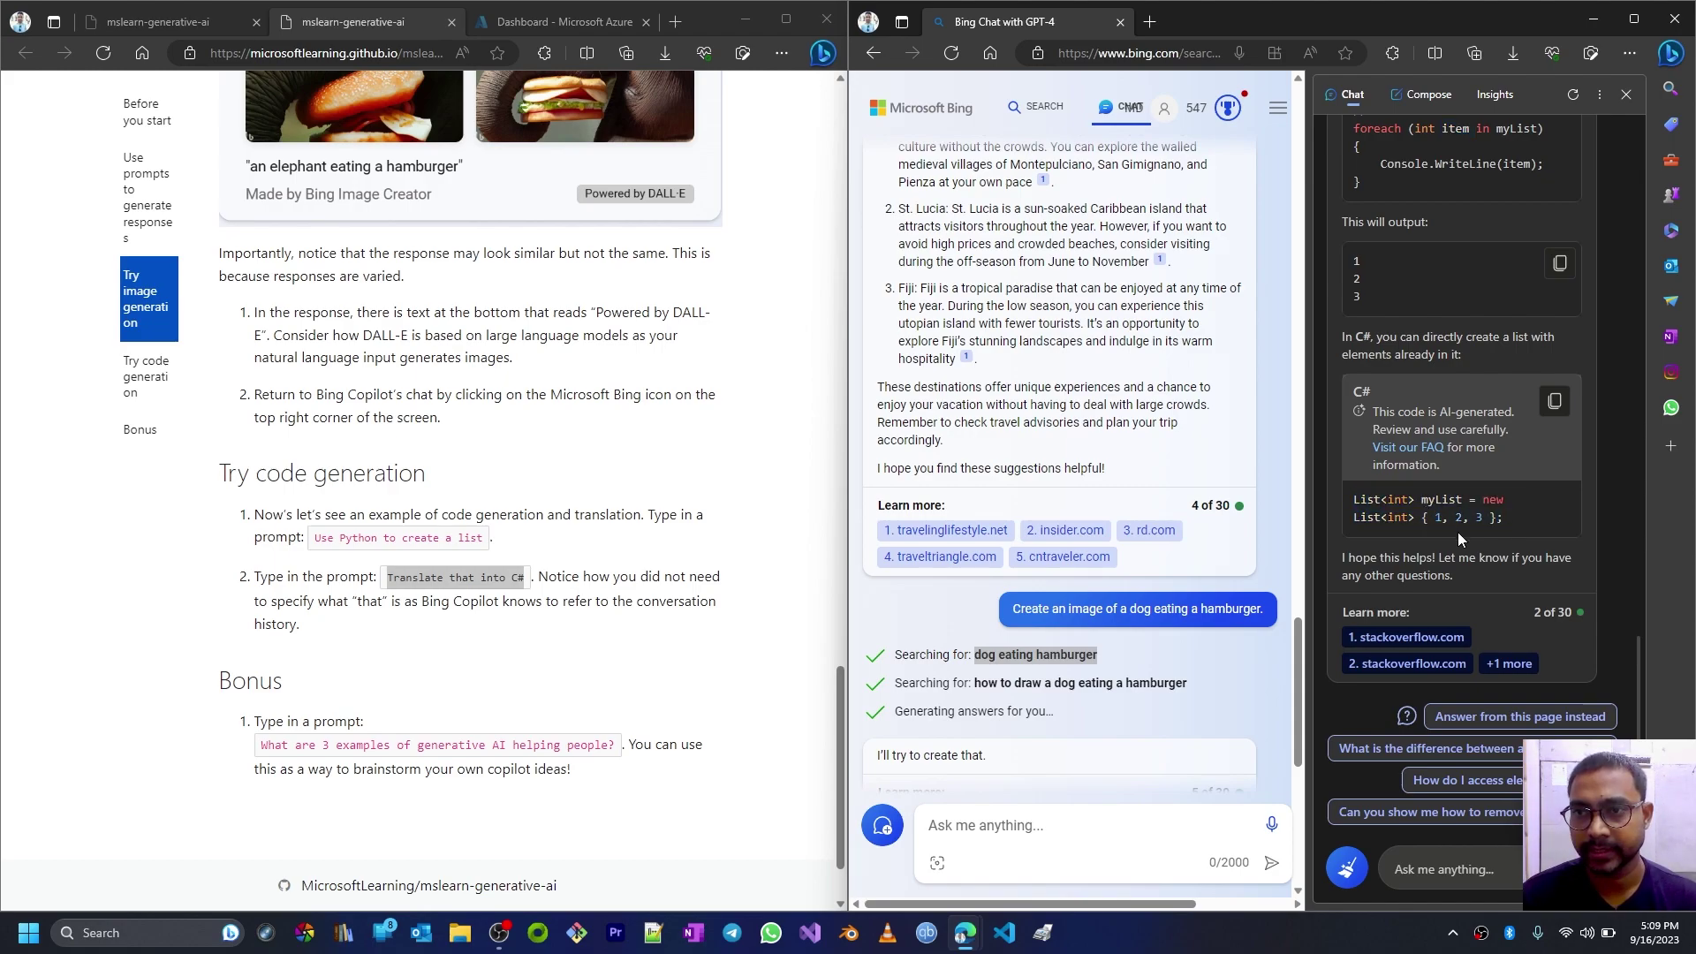
{"action": "scroll", "coordinate": [1458, 532], "scroll_direction": "up", "scroll_amount": 6}
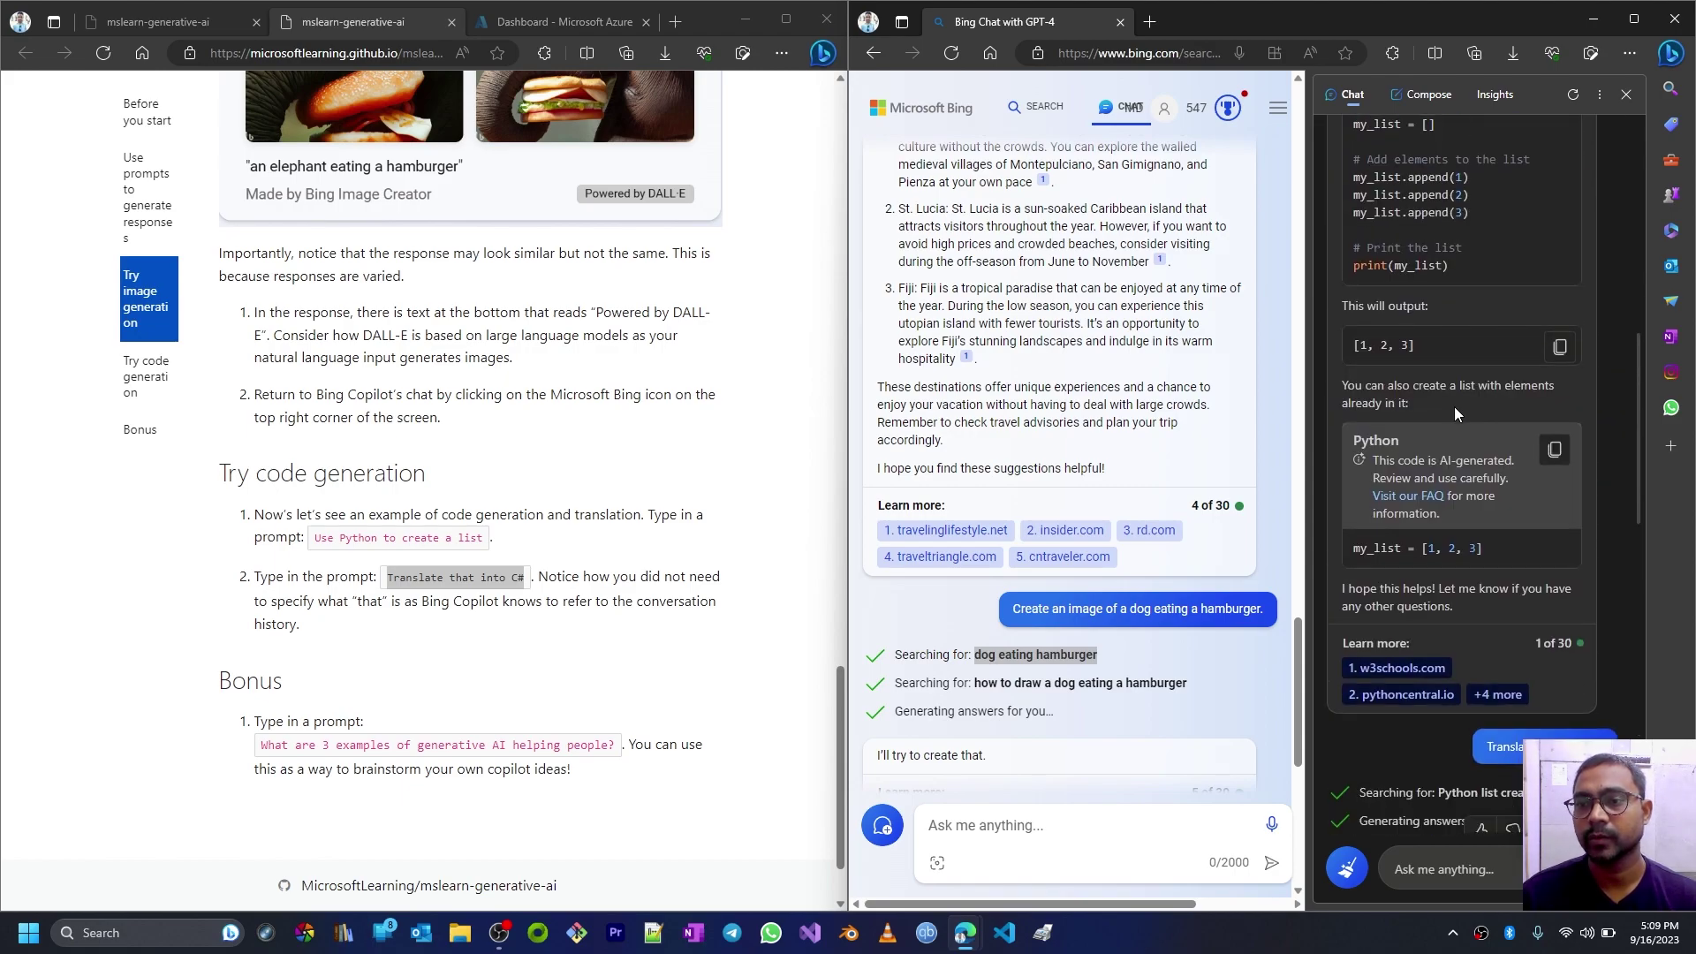
{"action": "scroll", "coordinate": [1449, 510], "scroll_direction": "down", "scroll_amount": 6}
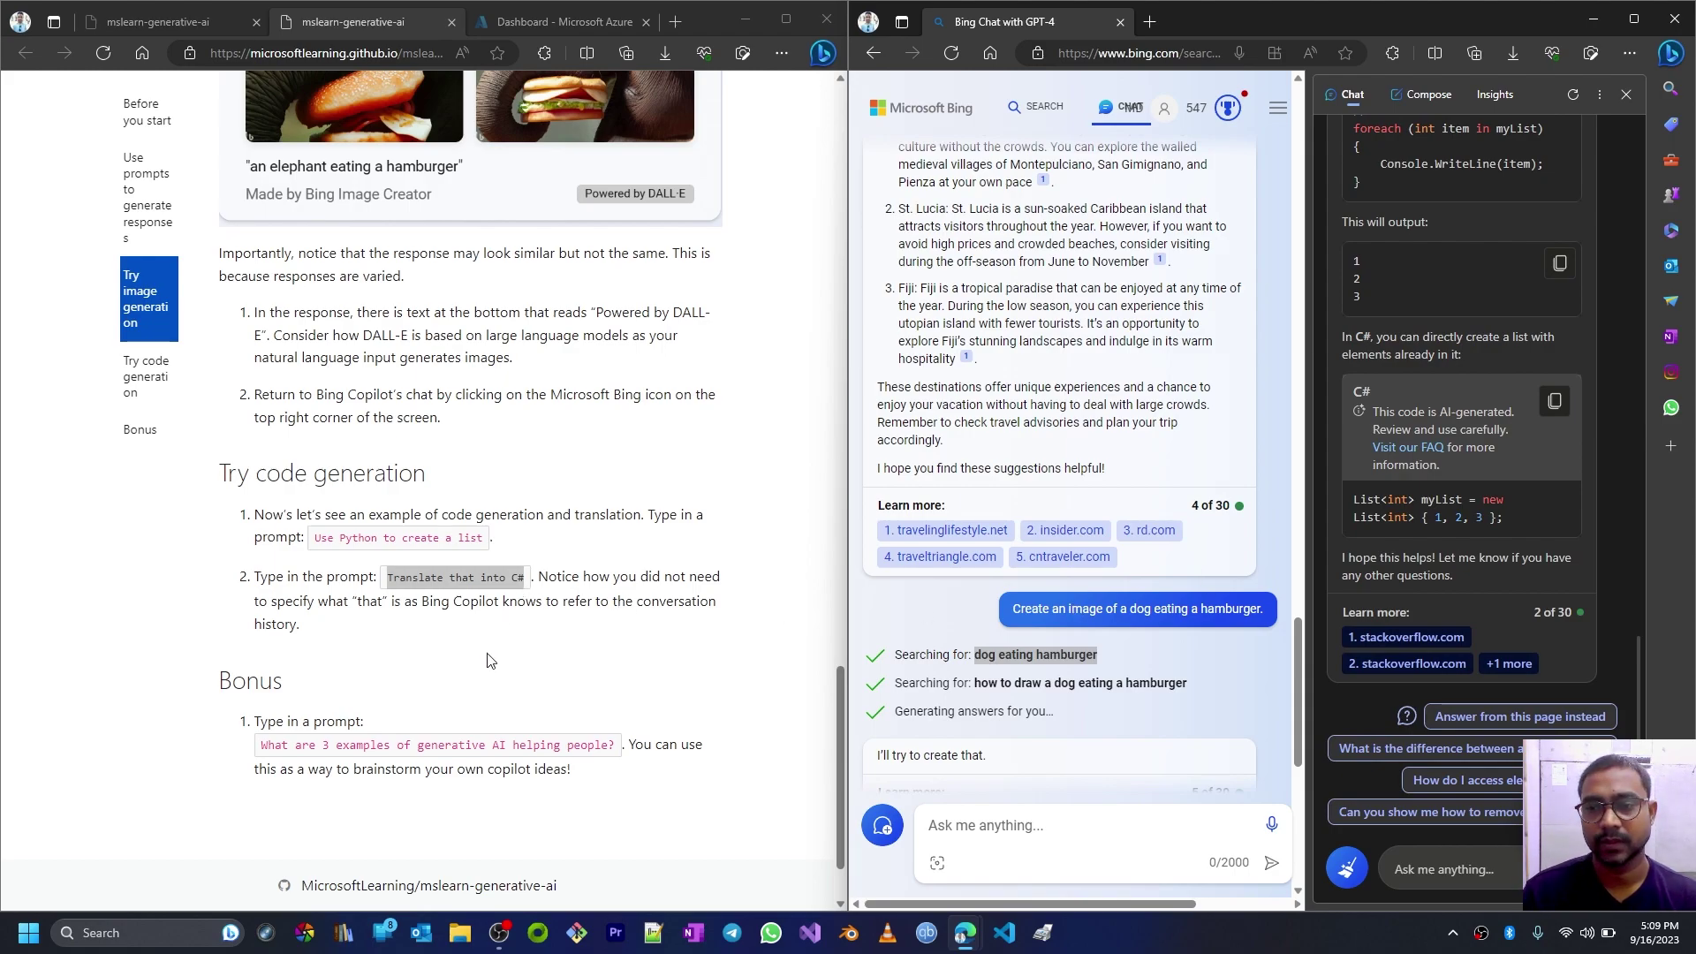
Step: Copy the Bonus prompt 'What are 3 examples of generative AI helping people?' and hide the chat sidebar
{"action": "scroll", "coordinate": [490, 661], "scroll_direction": "down", "scroll_amount": 1}
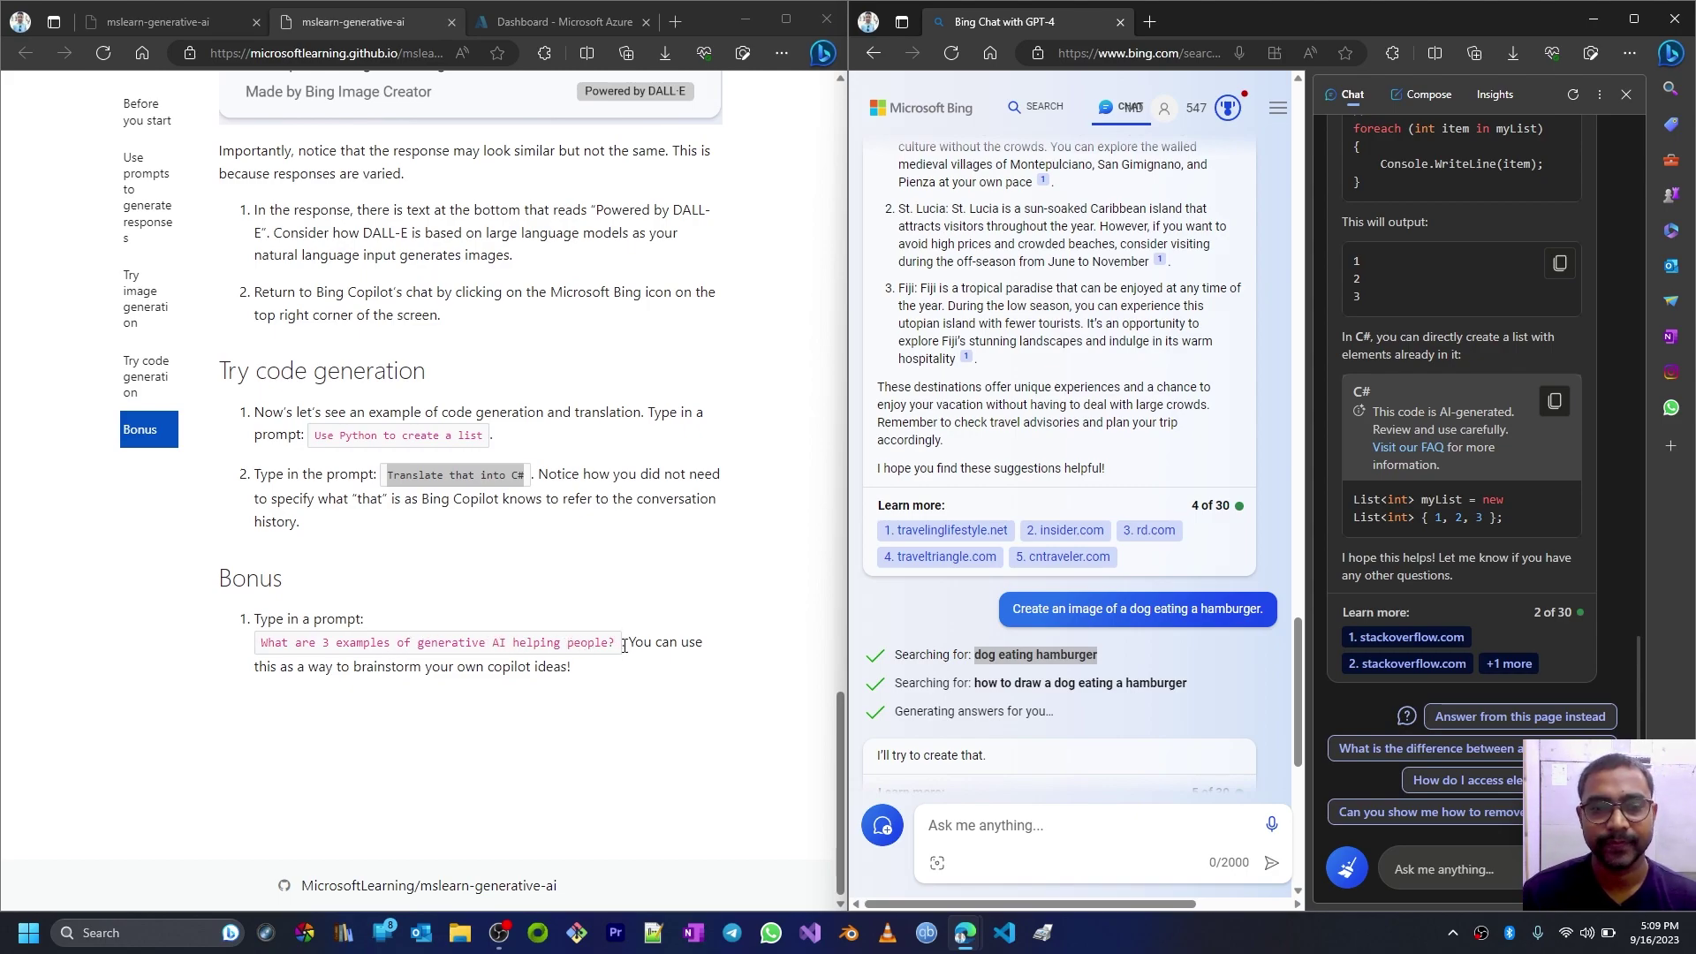
{"action": "left_click_drag", "start_coordinate": [626, 642], "coordinate": [274, 644]}
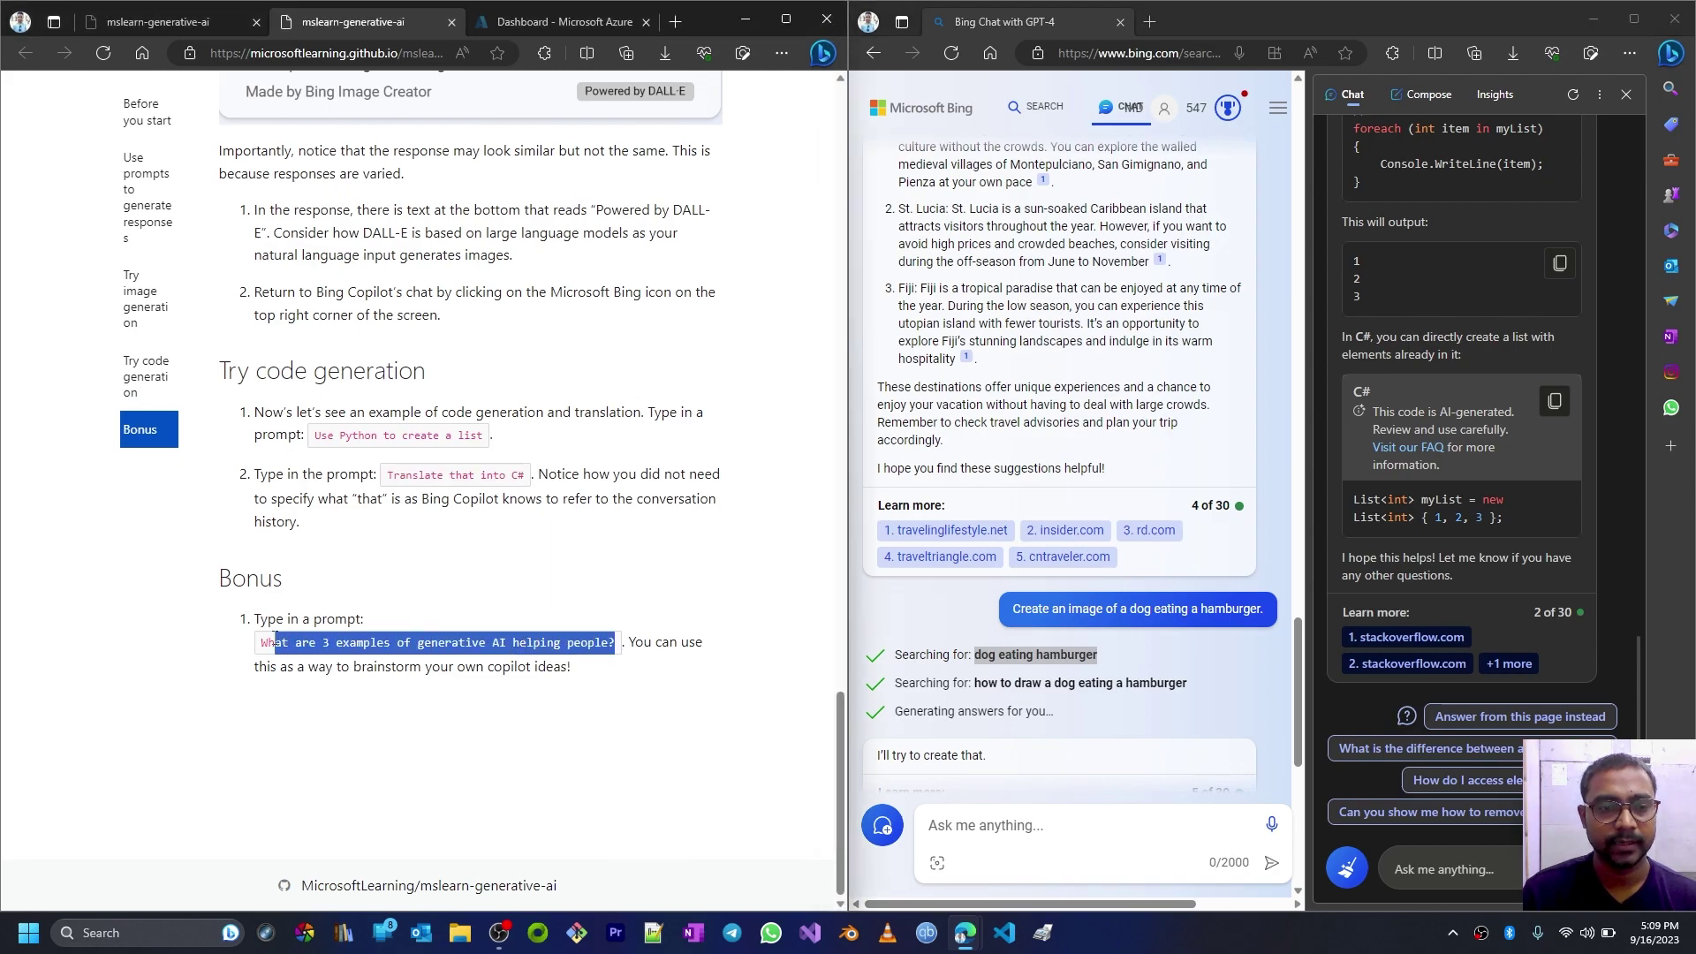
{"action": "right_click", "coordinate": [355, 644]}
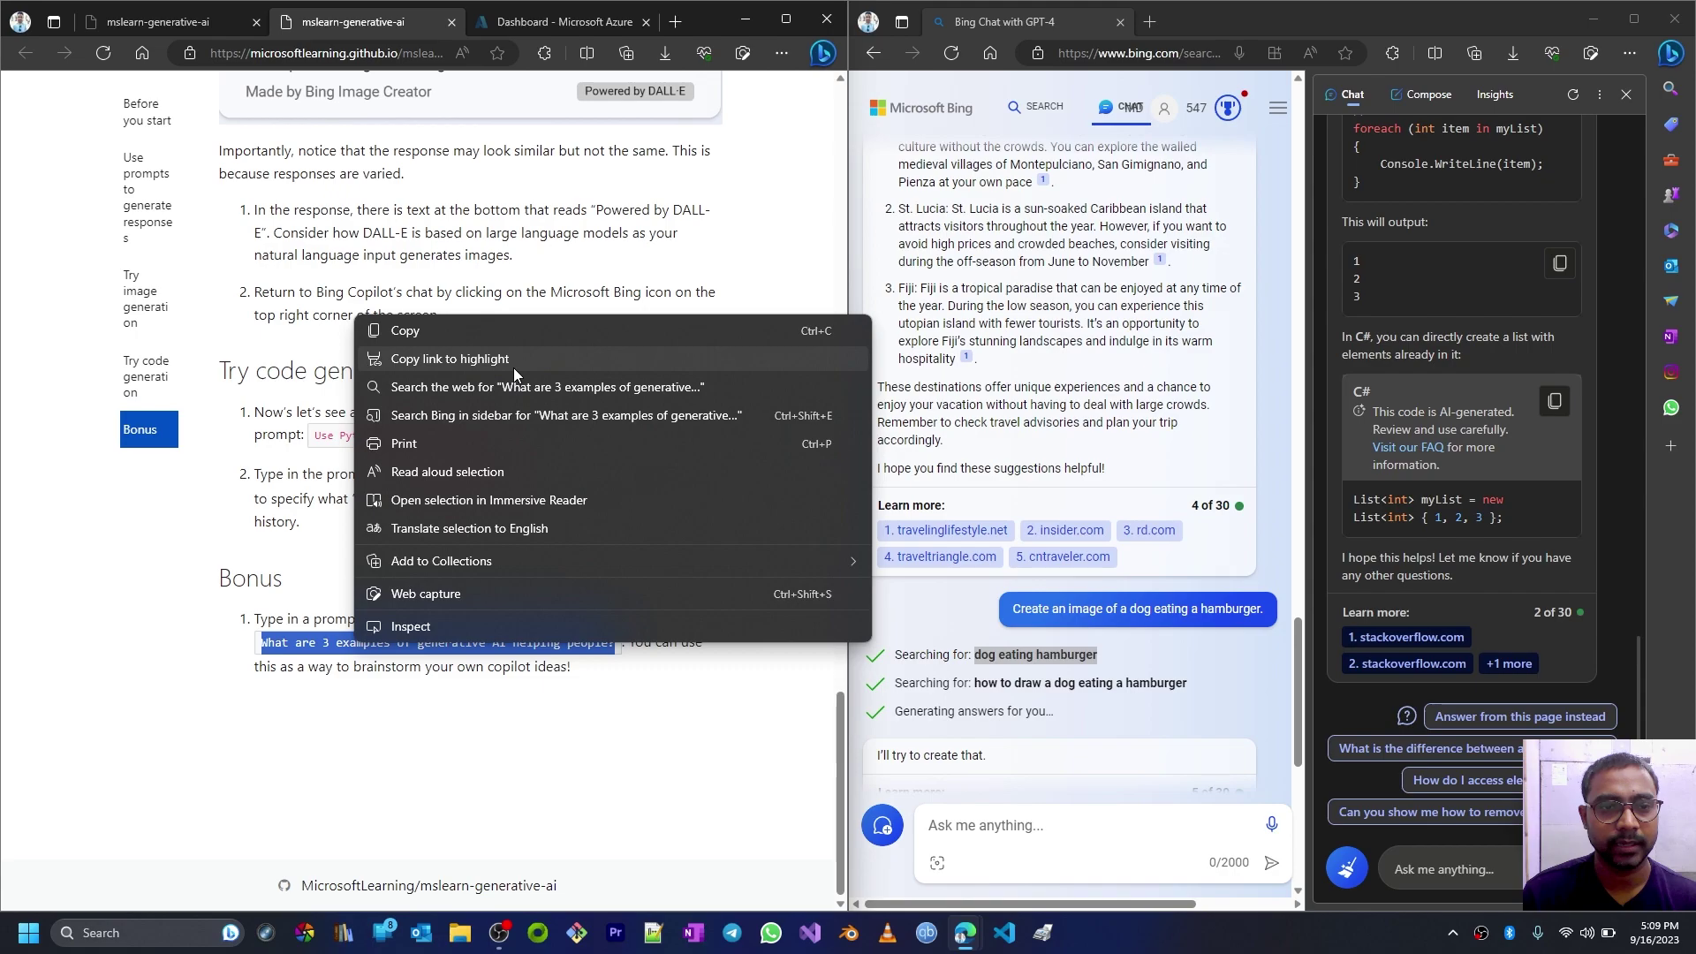
{"action": "left_click", "coordinate": [505, 334]}
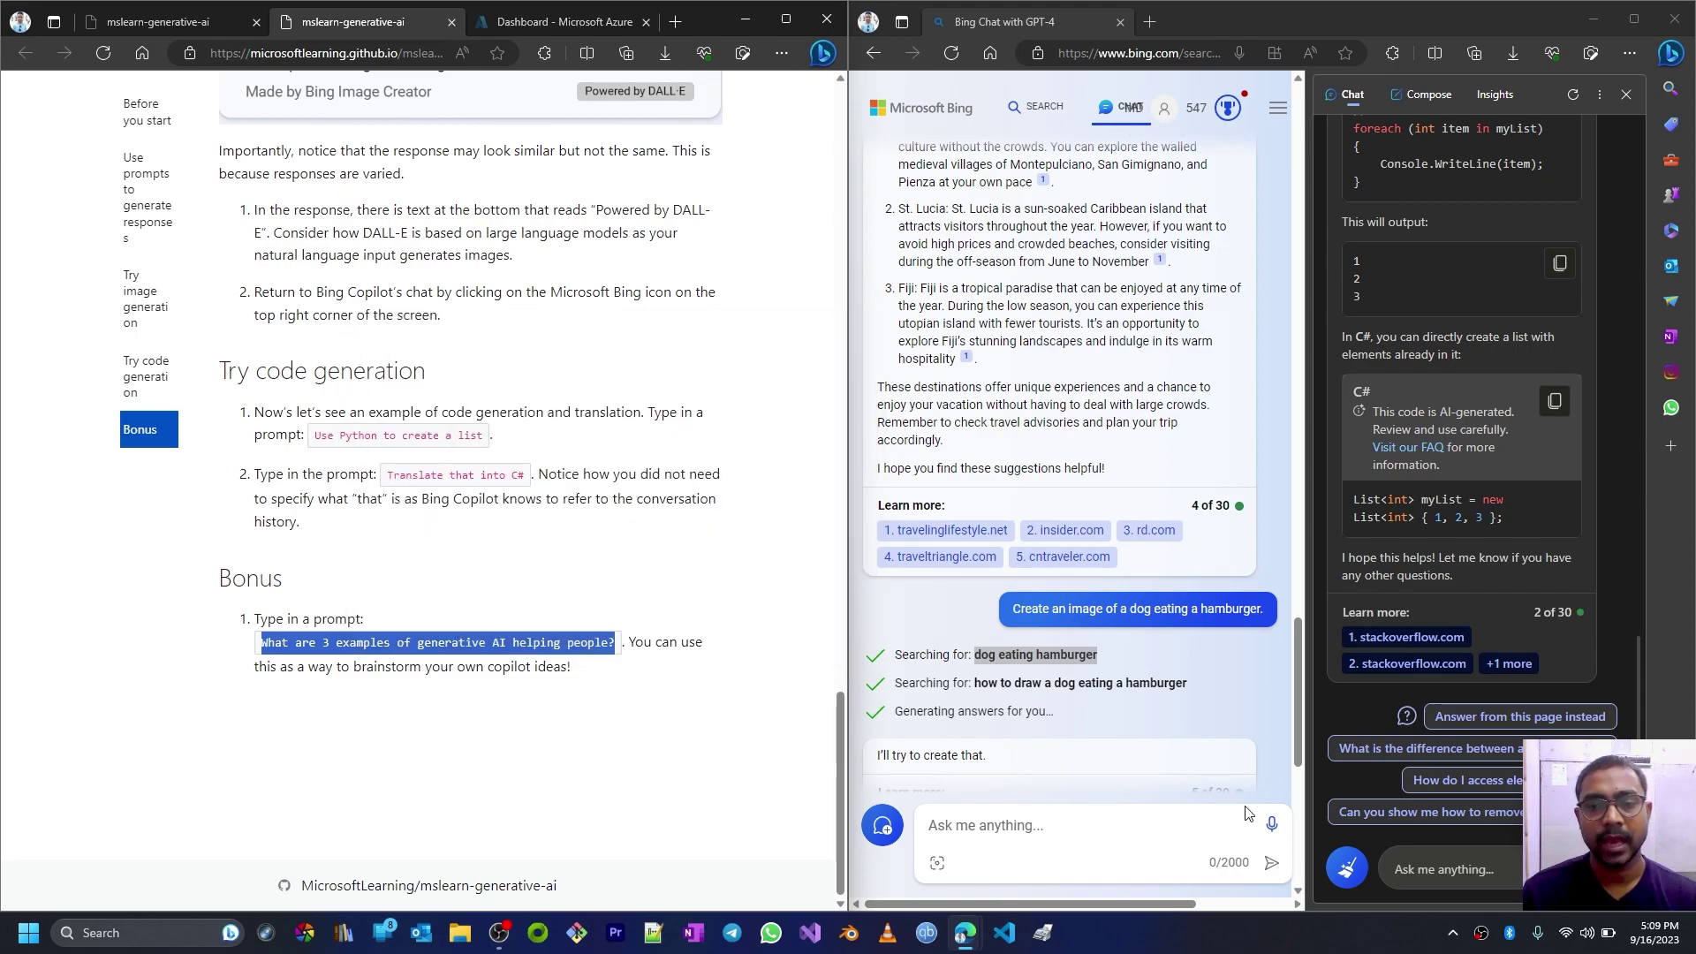
{"action": "left_click", "coordinate": [1159, 822]}
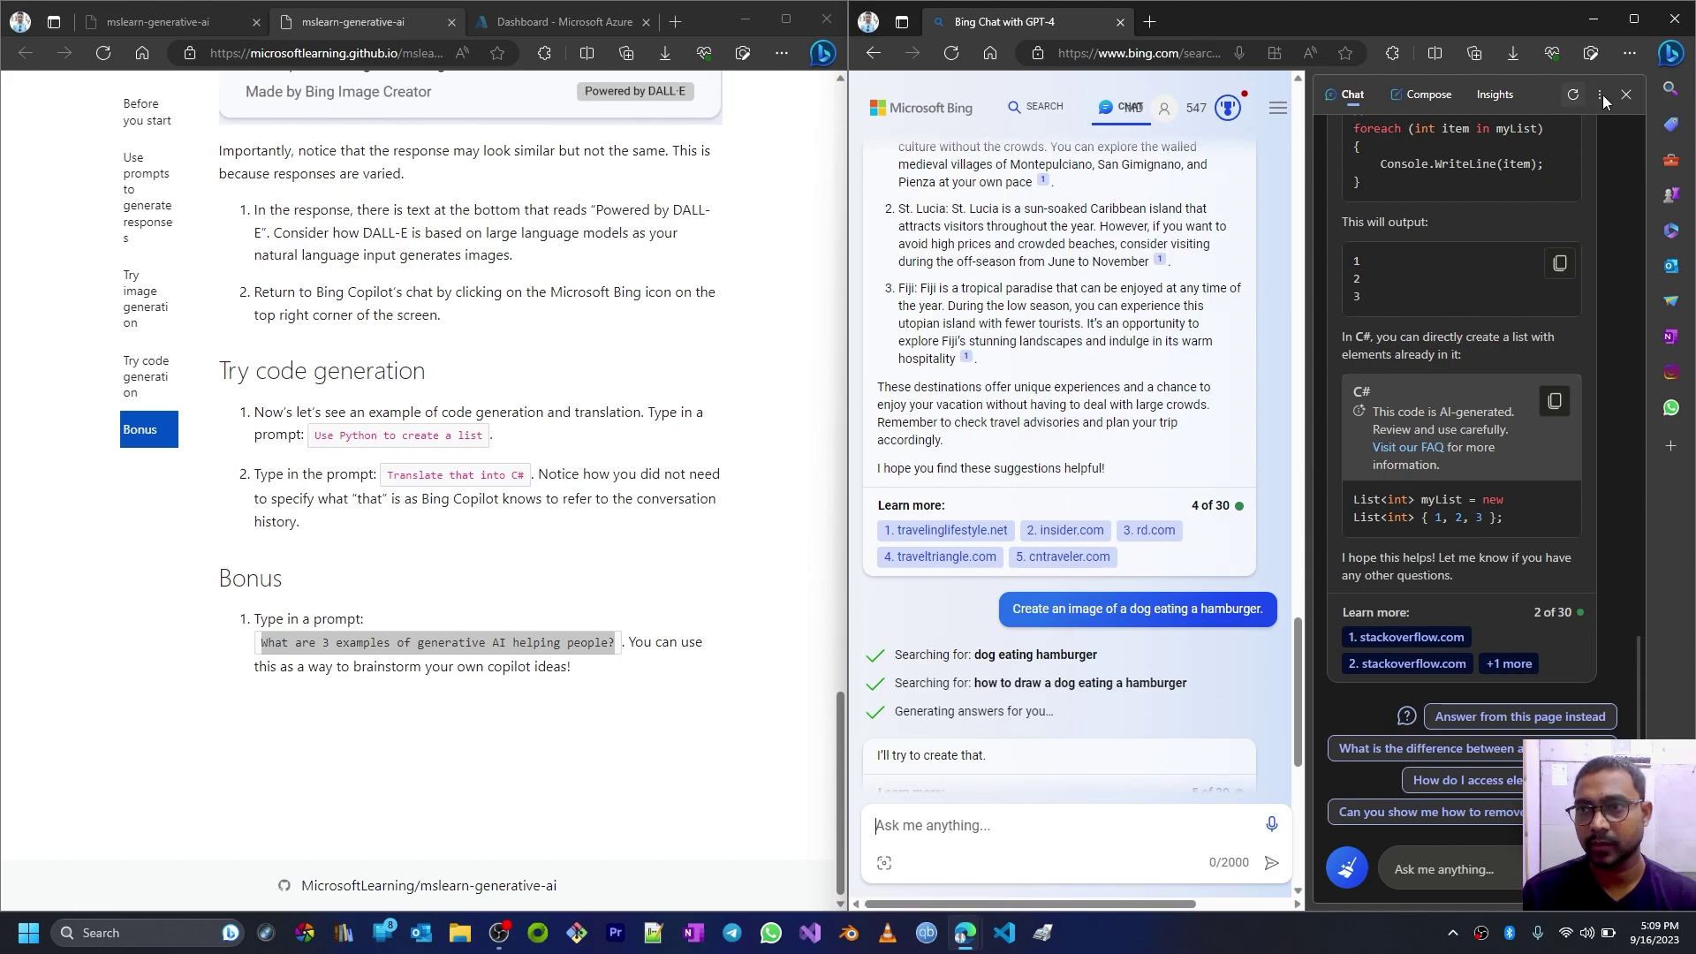
{"action": "left_click", "coordinate": [1627, 96]}
Step: With the sidebar closed, paste the Bonus prompt into Bing Chat's Ask box and send it
{"action": "left_click", "coordinate": [1672, 56]}
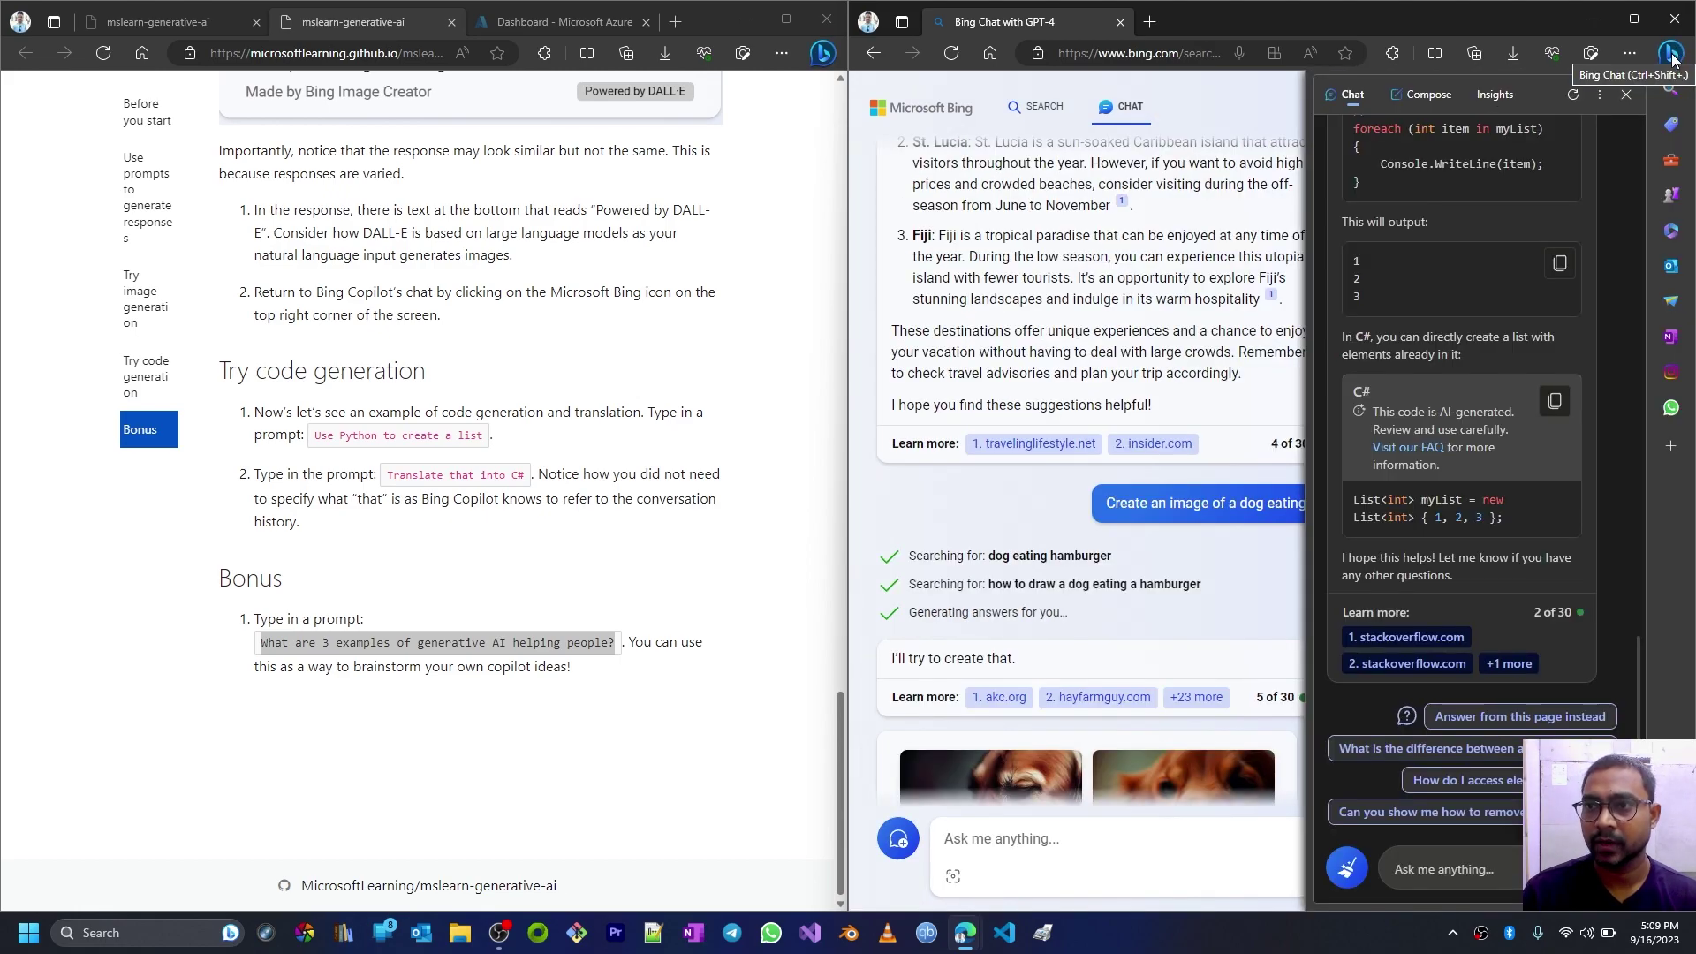
{"action": "left_click", "coordinate": [1625, 93]}
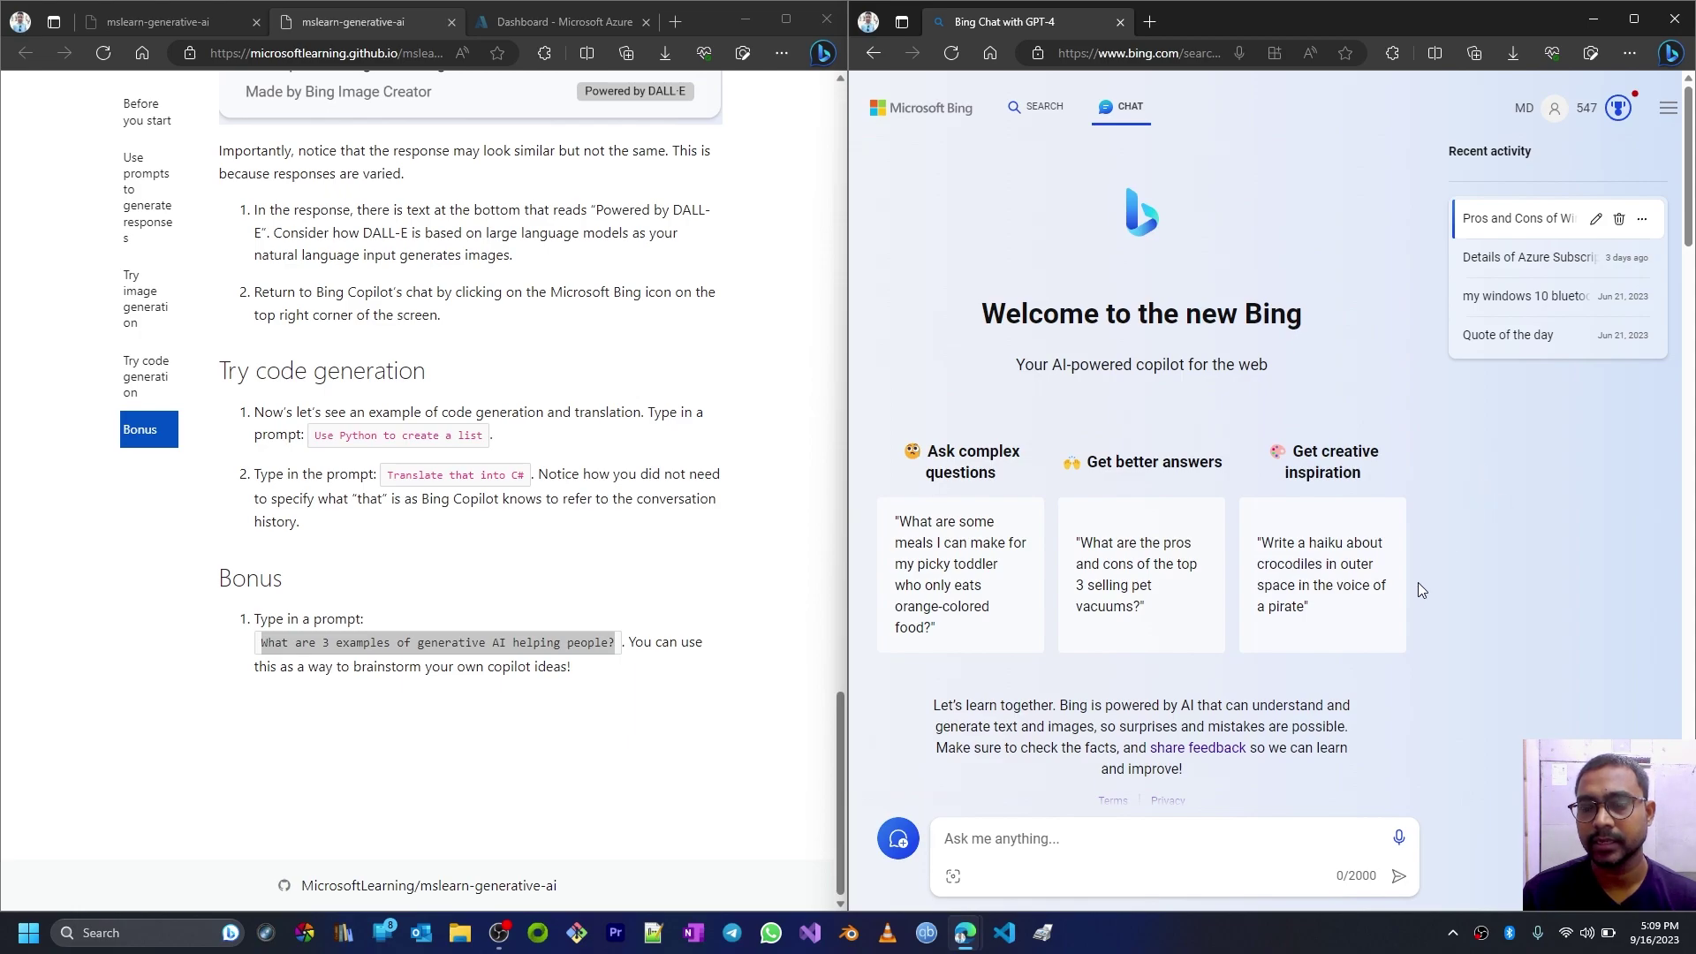
{"action": "right_click", "coordinate": [1121, 842]}
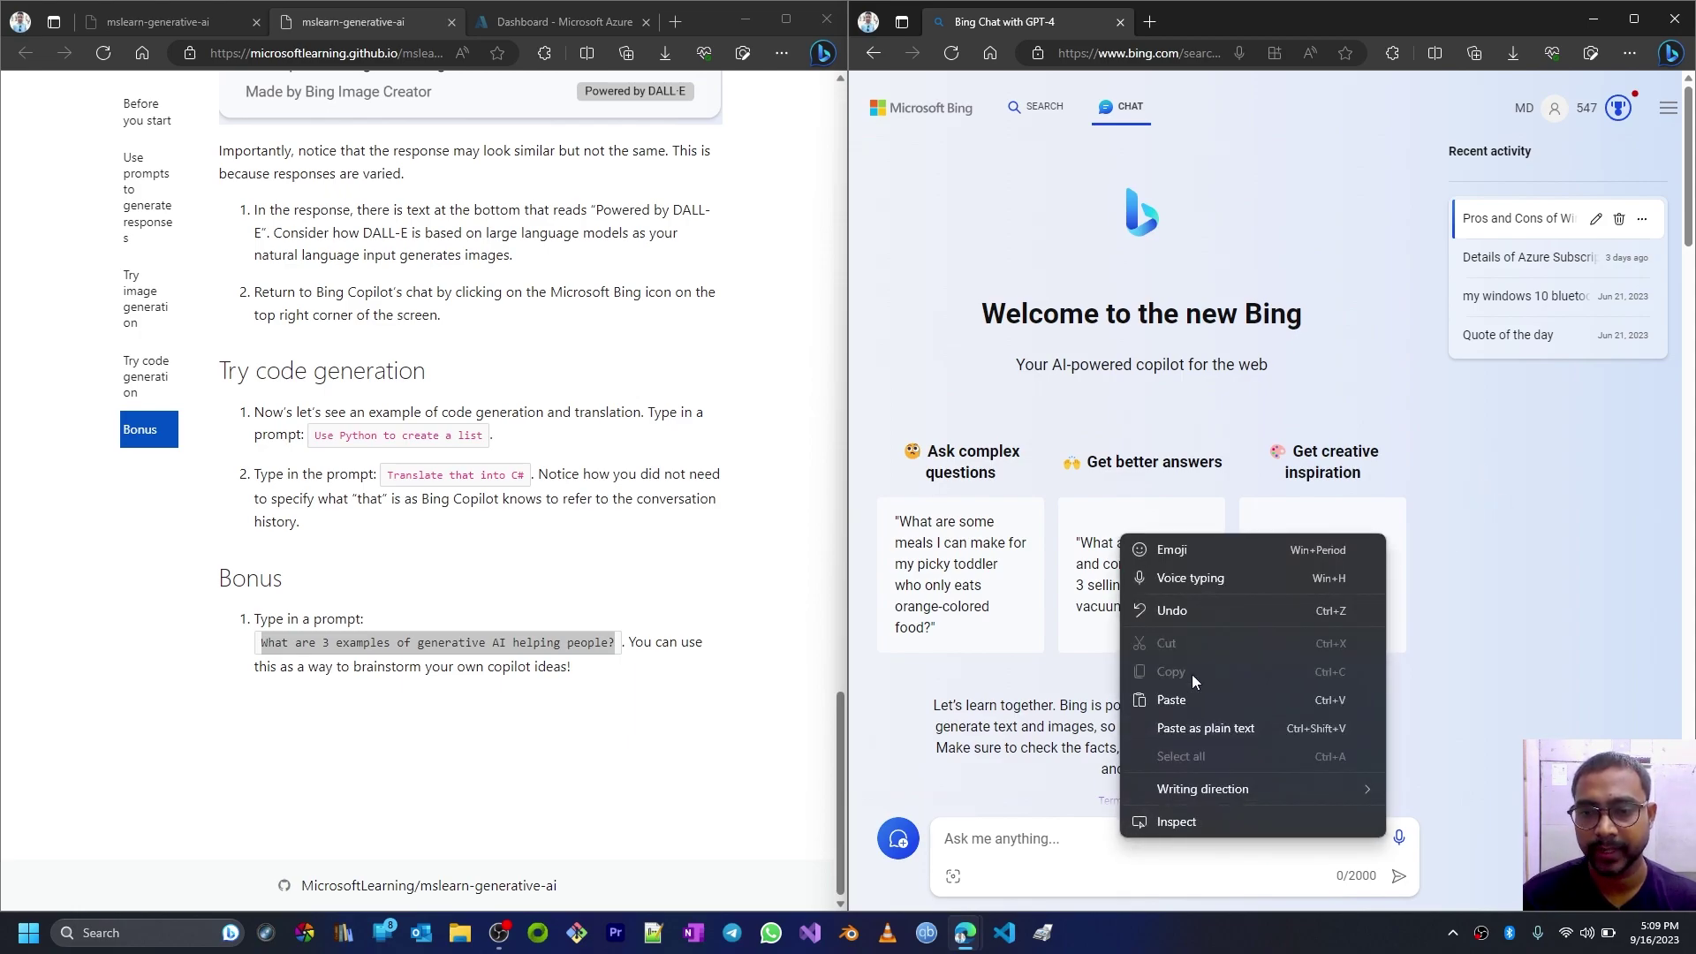
{"action": "left_click", "coordinate": [1196, 698]}
{"action": "key", "text": "Return"}
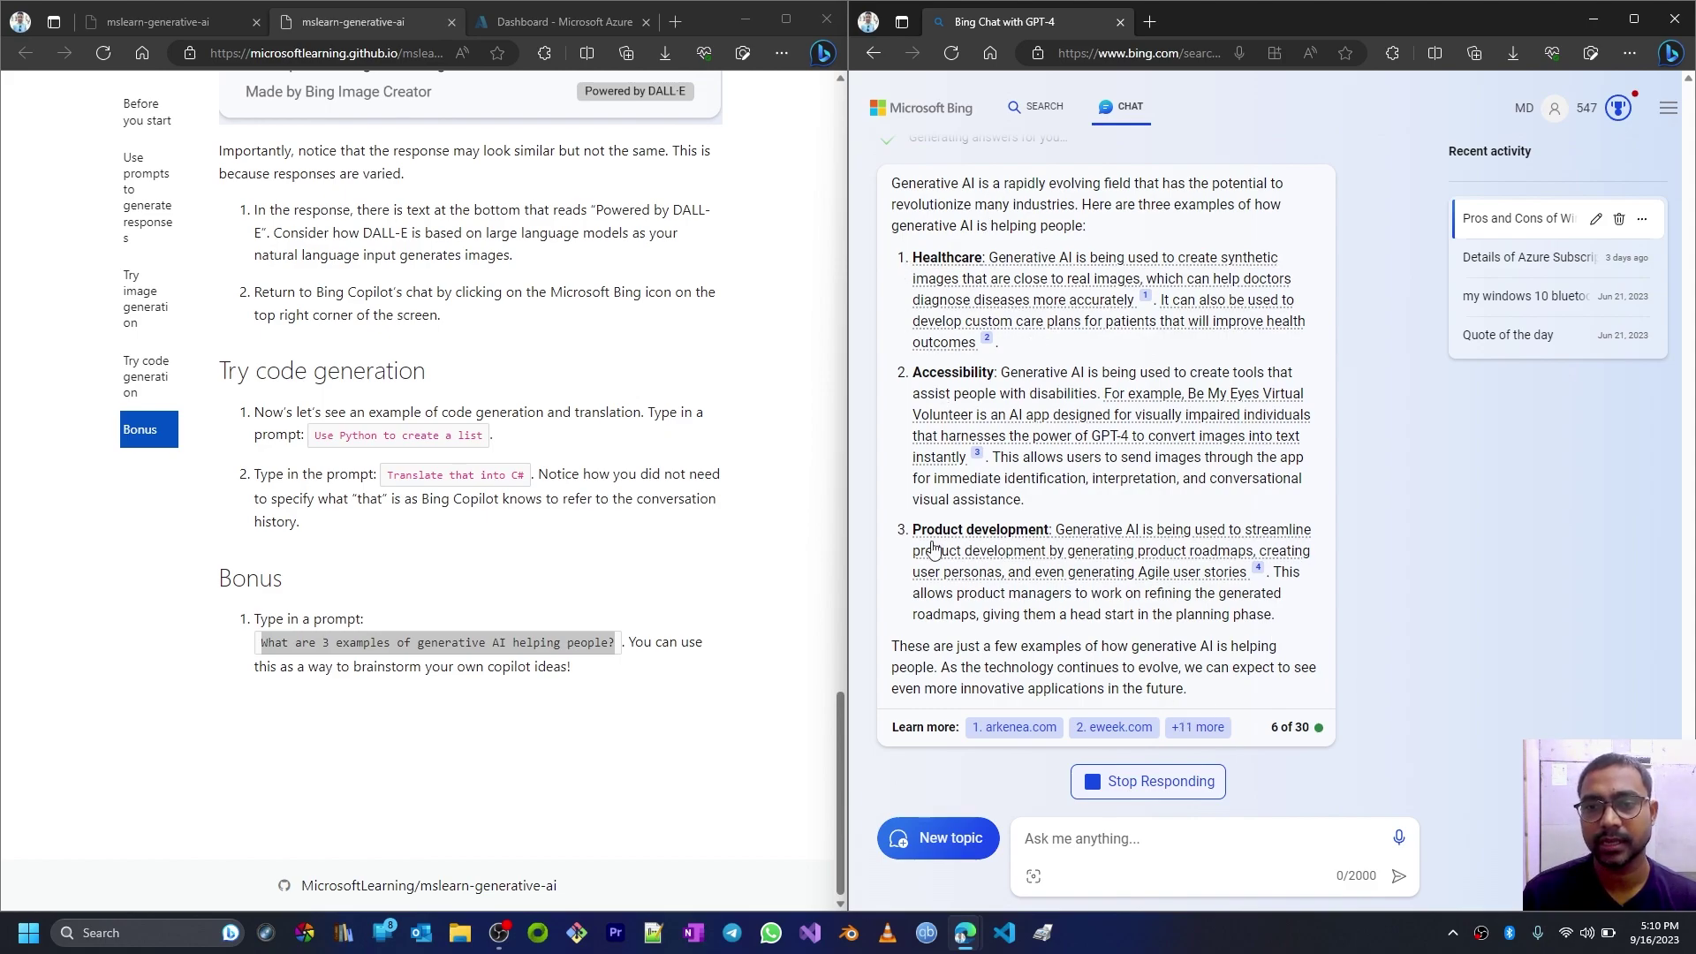
Step: Scroll the lab to the top, view the Azure portal dashboard, then return to the Exercises tab
{"action": "scroll", "coordinate": [632, 550], "scroll_direction": "up", "scroll_amount": 20}
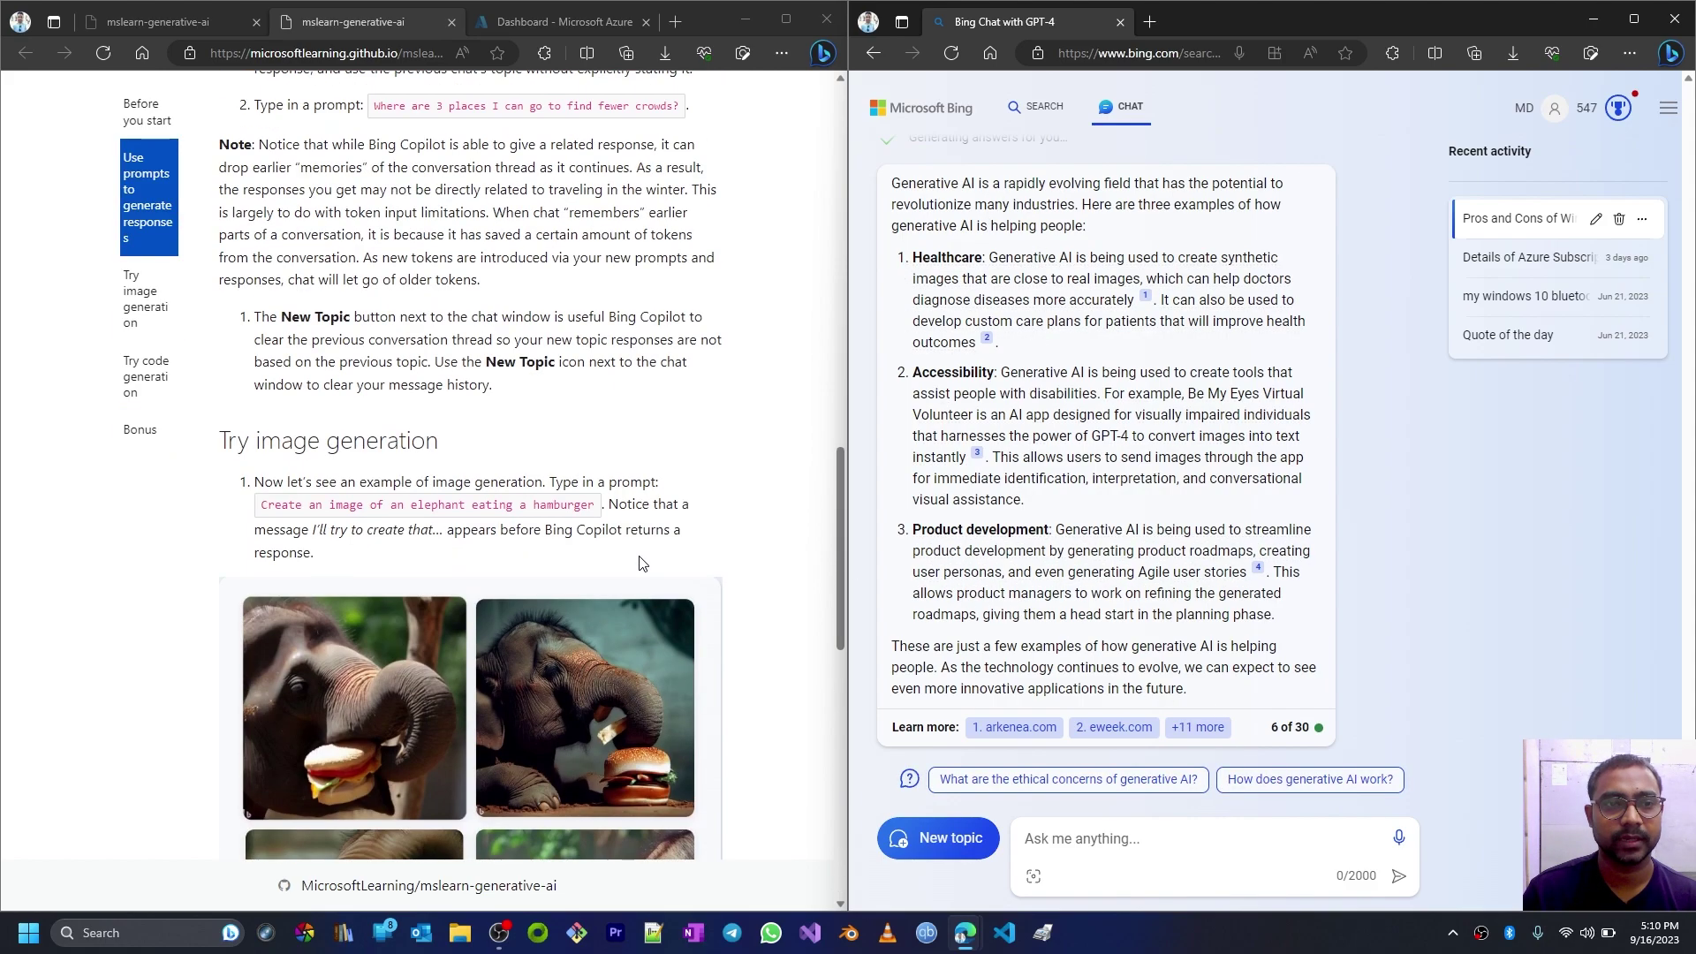
{"action": "scroll", "coordinate": [642, 558], "scroll_direction": "up", "scroll_amount": 4}
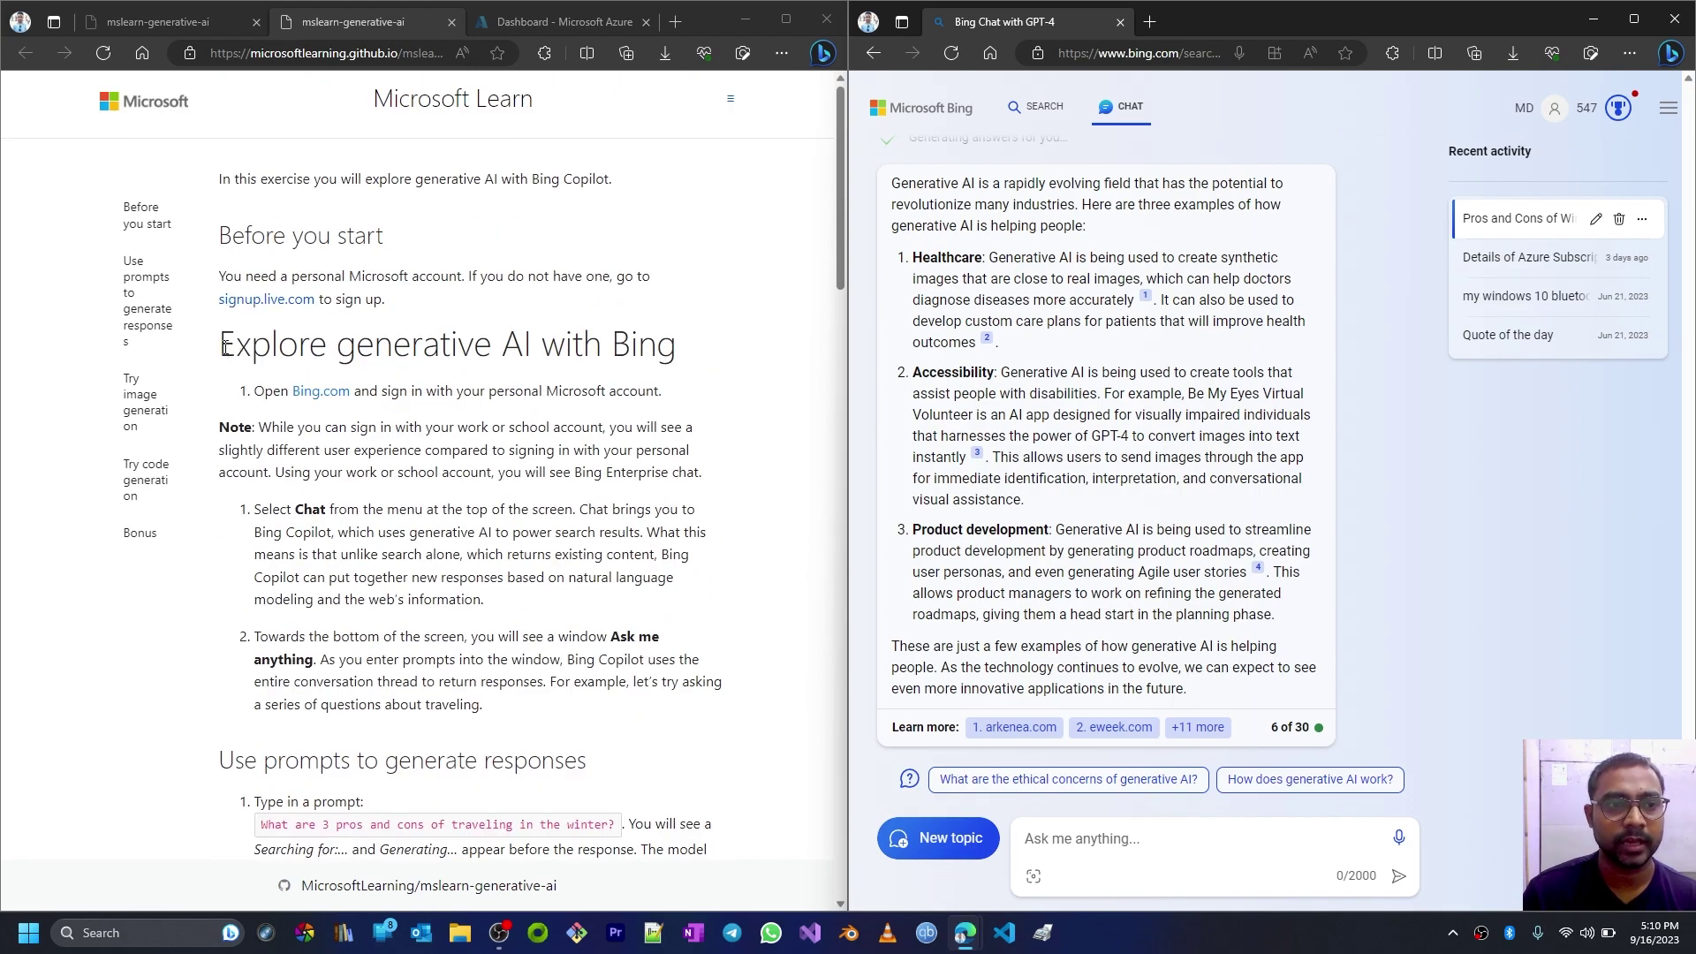
{"action": "left_click_drag", "start_coordinate": [221, 344], "coordinate": [688, 341]}
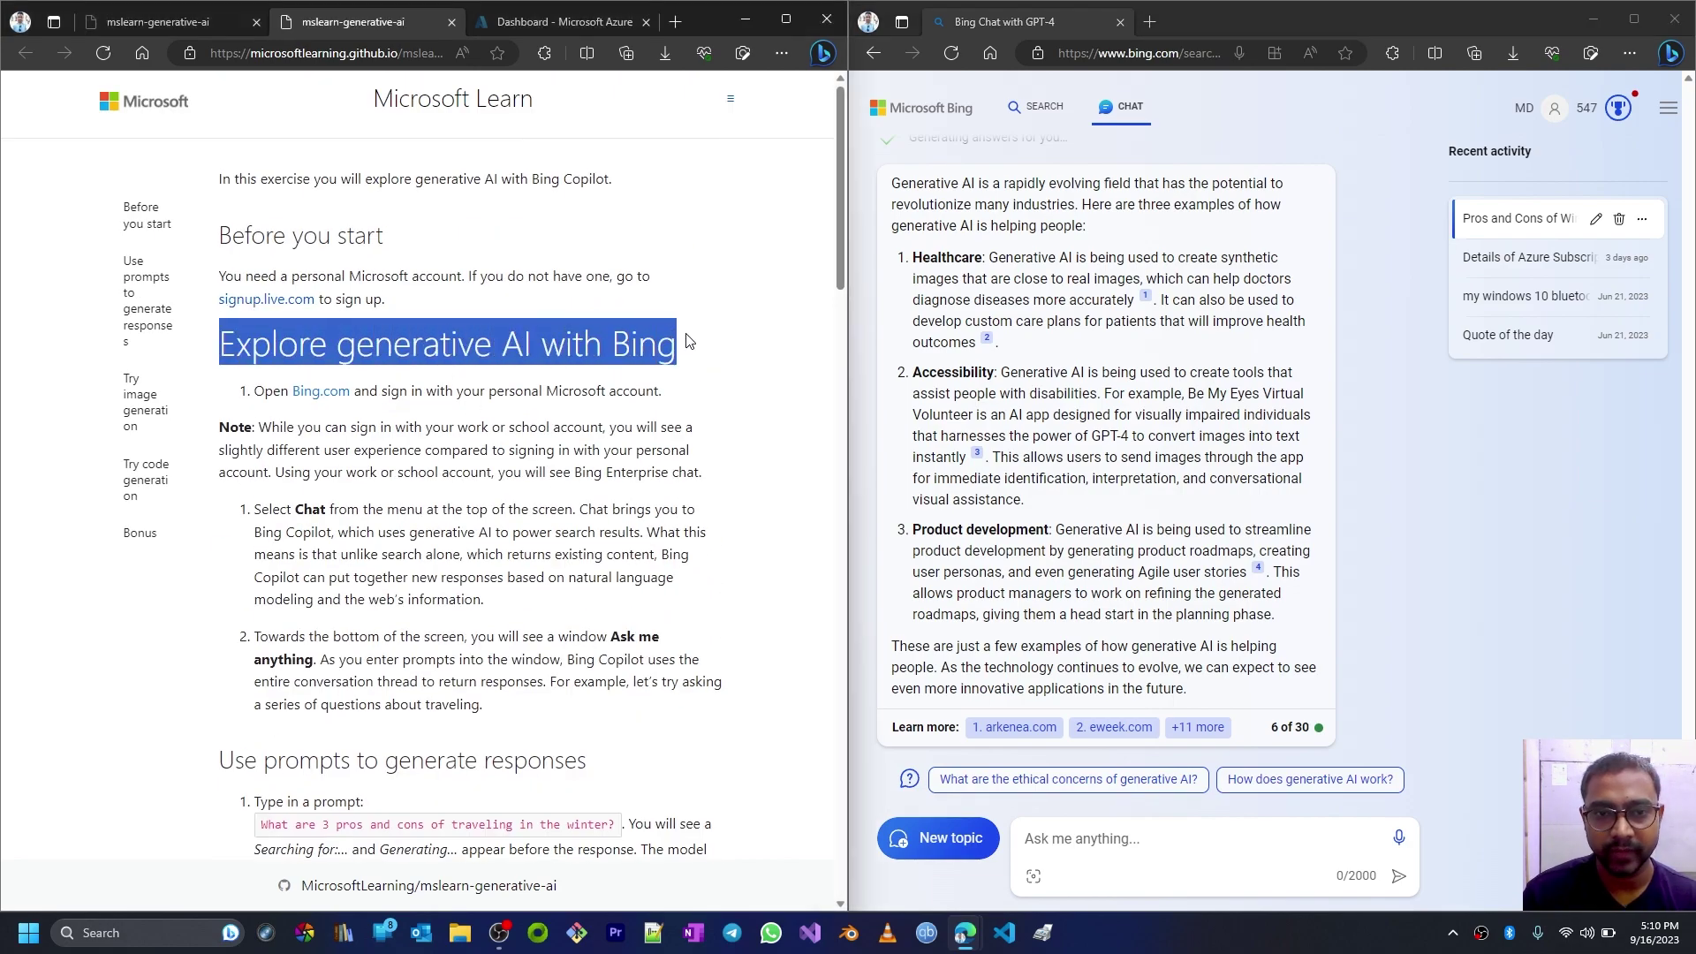
{"action": "key", "text": "ctrl+shift+Tab"}
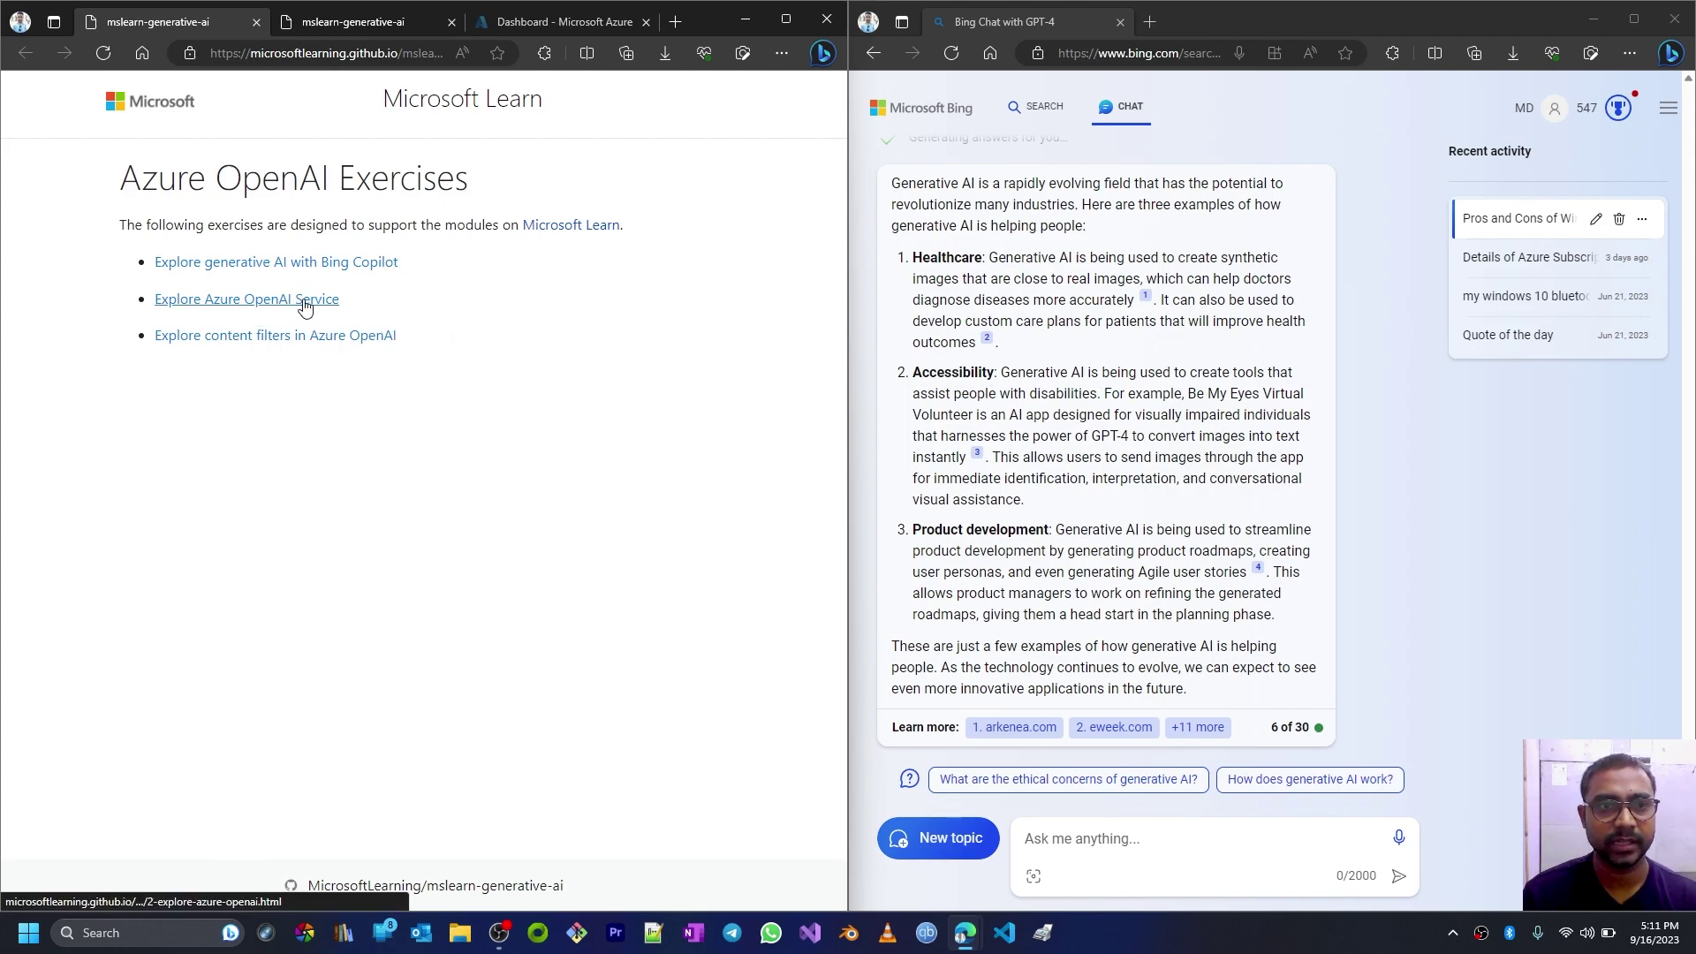
{"action": "left_click", "coordinate": [564, 24]}
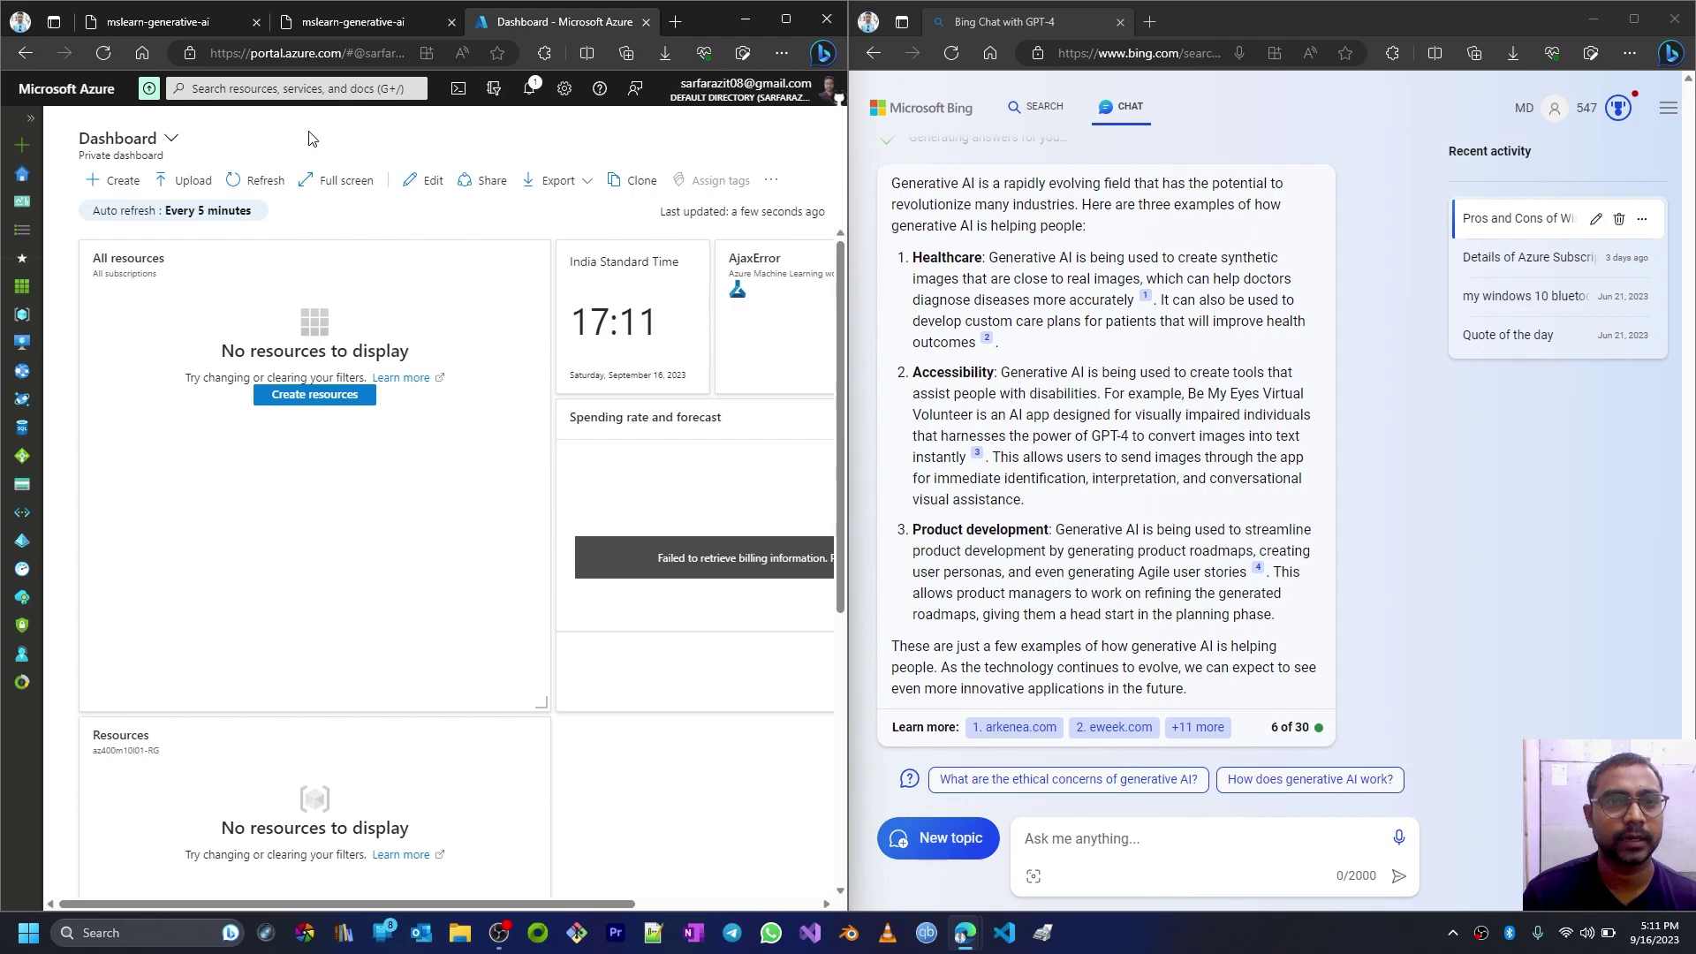
{"action": "key", "text": "ctrl+1"}
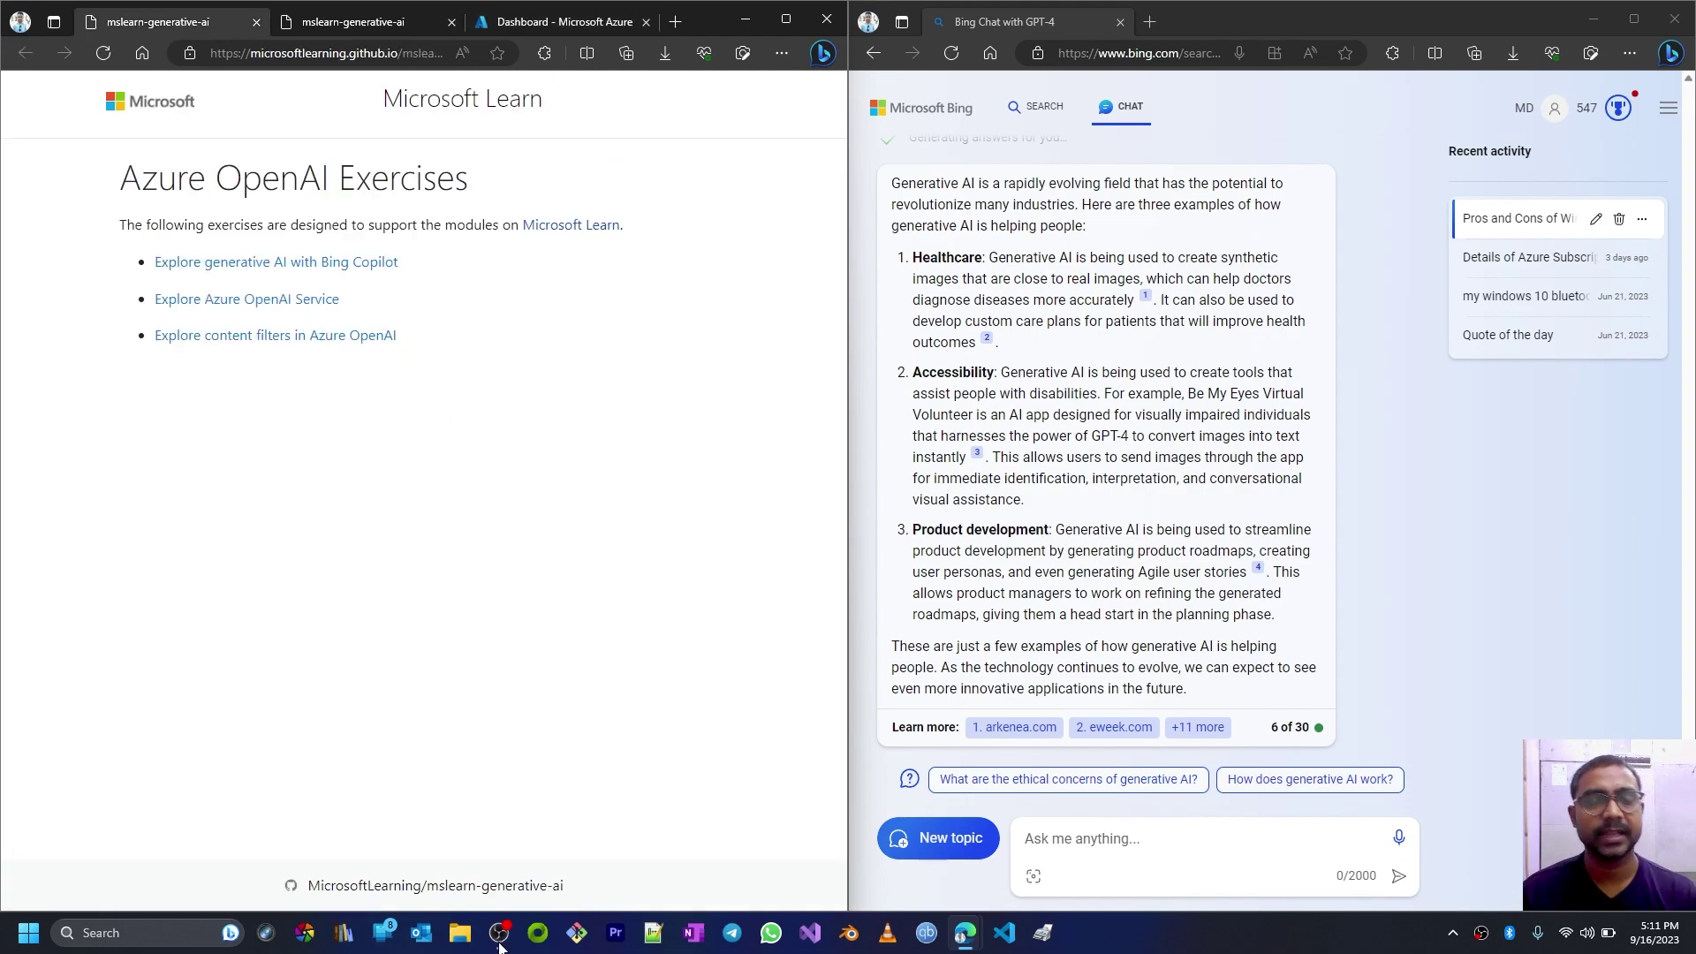